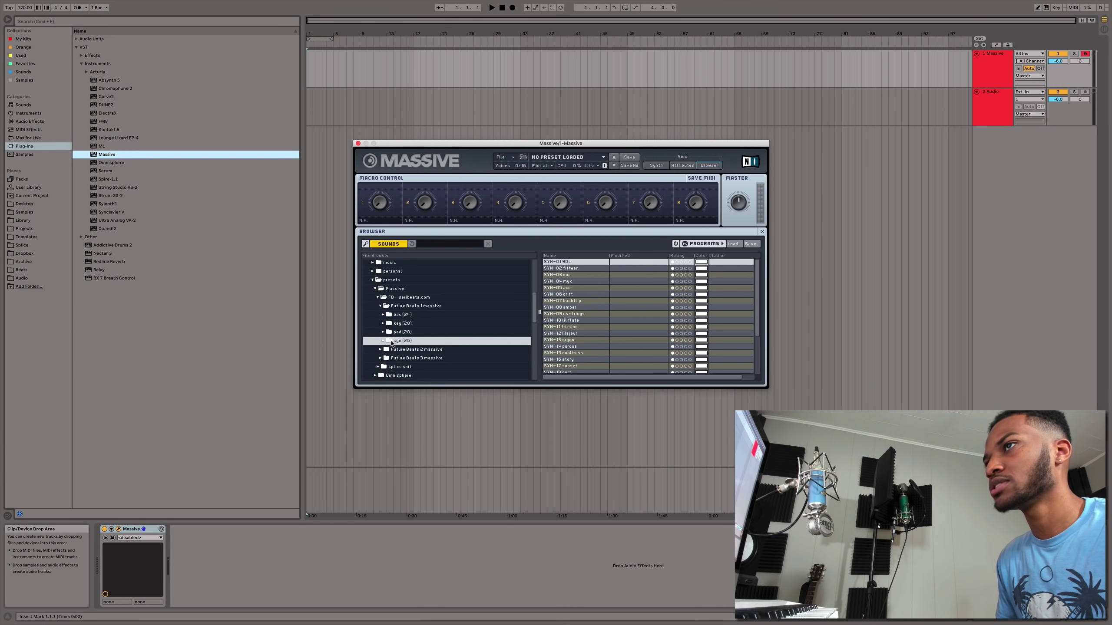
# Look through the Future Beats 1, 2 and 3 preset folders and the surrounding folders in Massive's browser
pyautogui.click(380, 340)
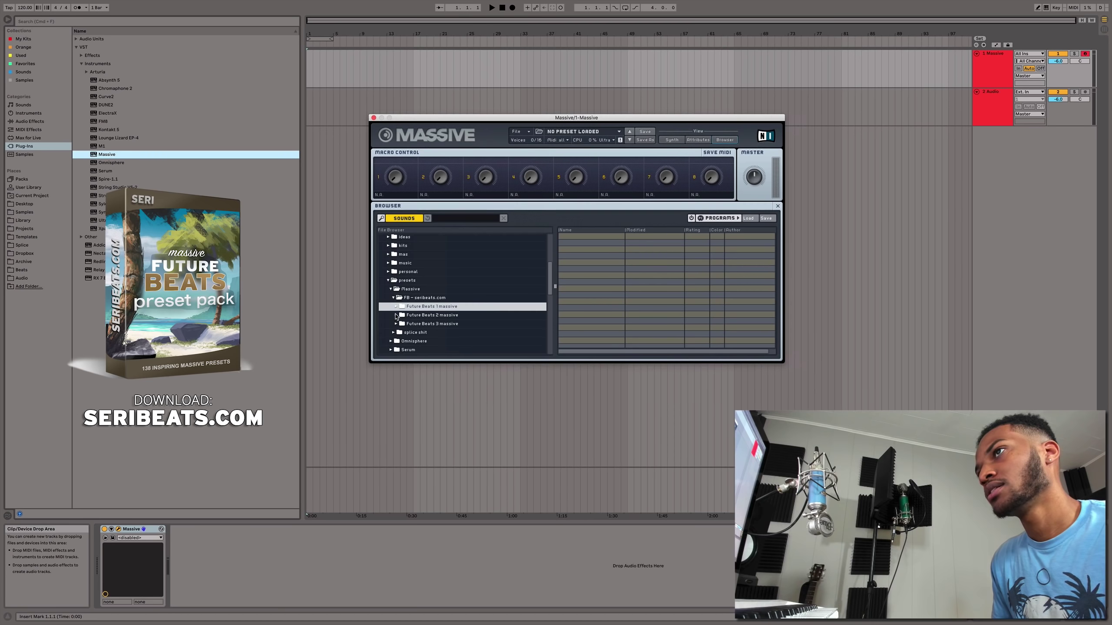
pyautogui.click(397, 316)
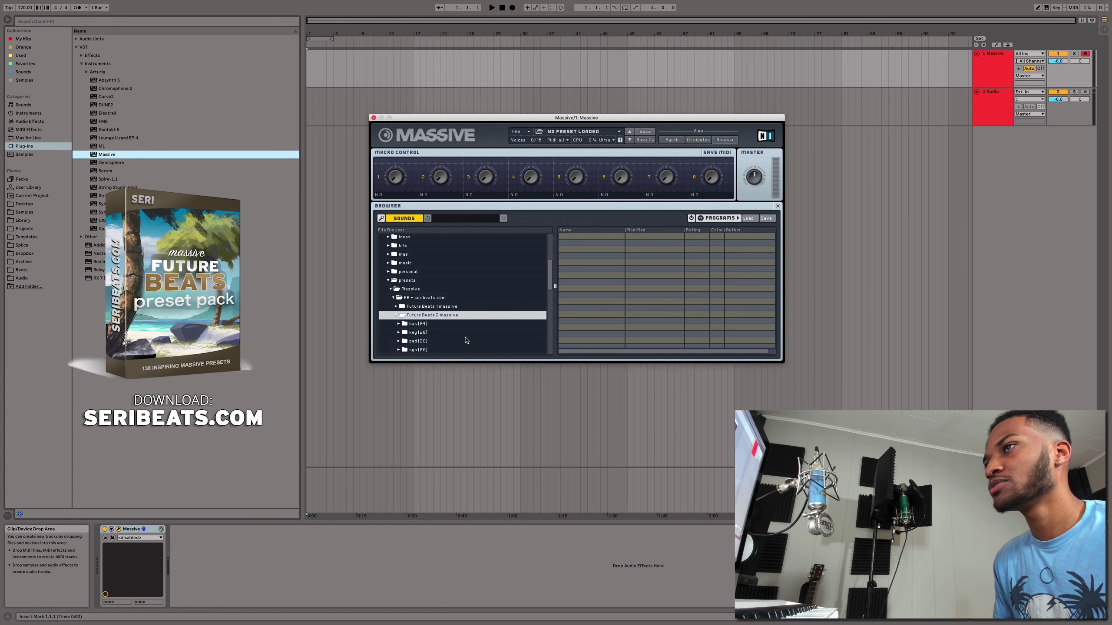
pyautogui.scroll(-3, 466, 341)
pyautogui.click(396, 271)
pyautogui.scroll(7, 422, 273)
pyautogui.scroll(-7, 442, 309)
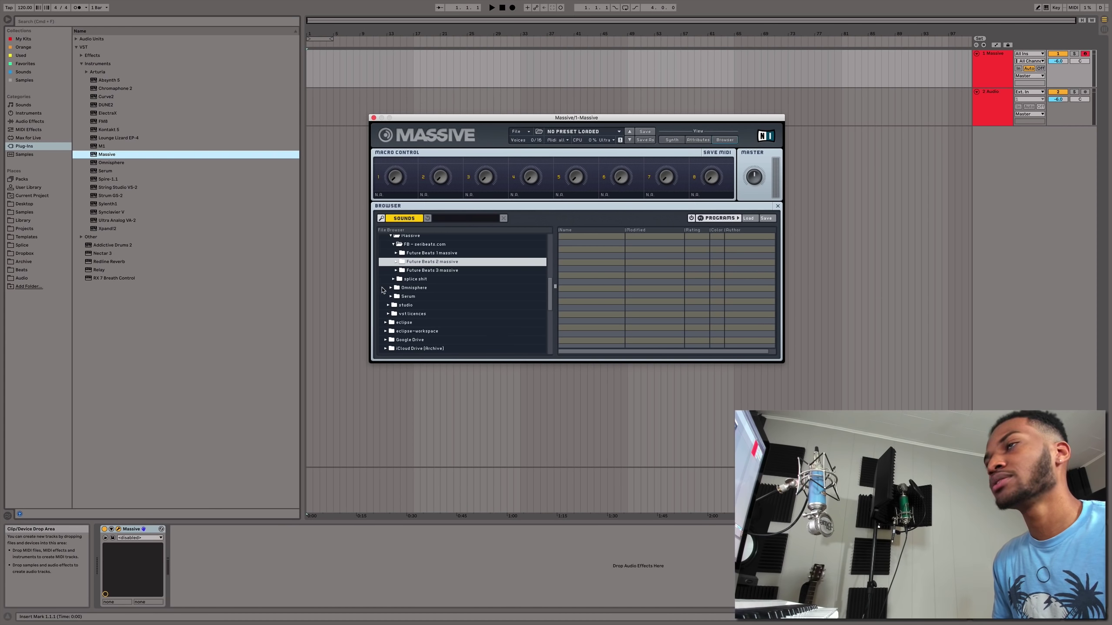
pyautogui.click(429, 254)
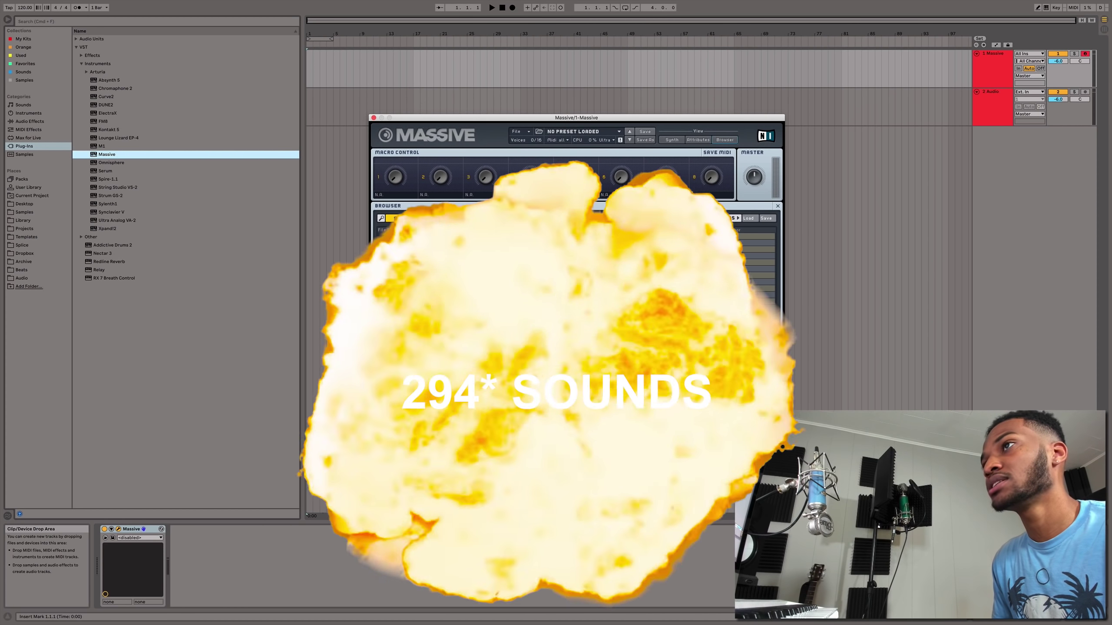
# Load the preset SYN-01 whistle away from the syn folder of Future Beats 2 massive, with the presets sorted by name
pyautogui.click(397, 261)
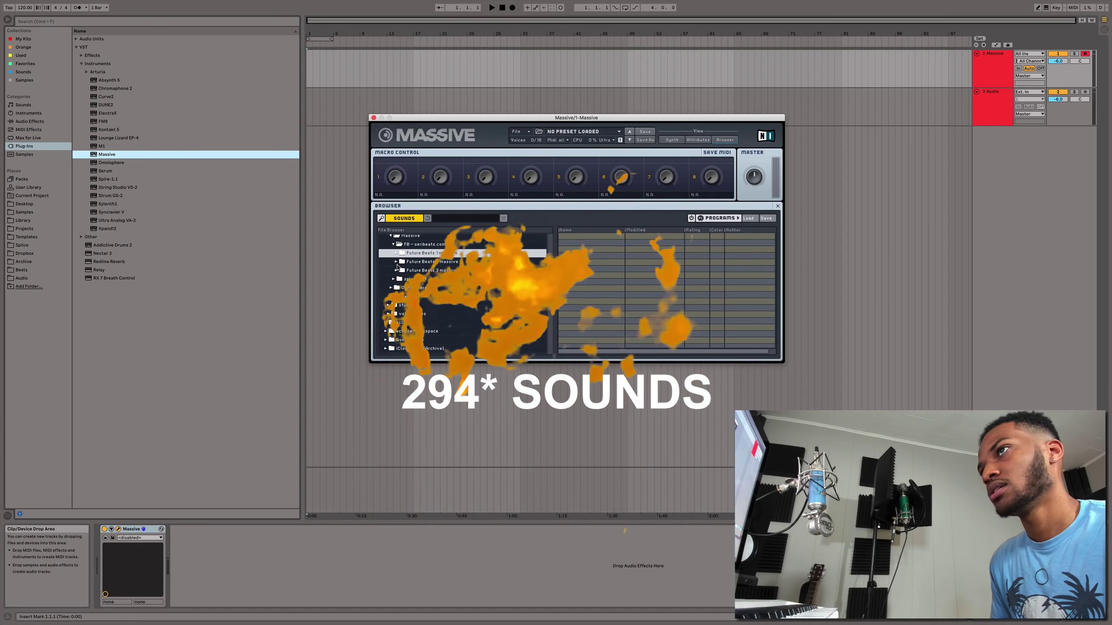
pyautogui.click(401, 298)
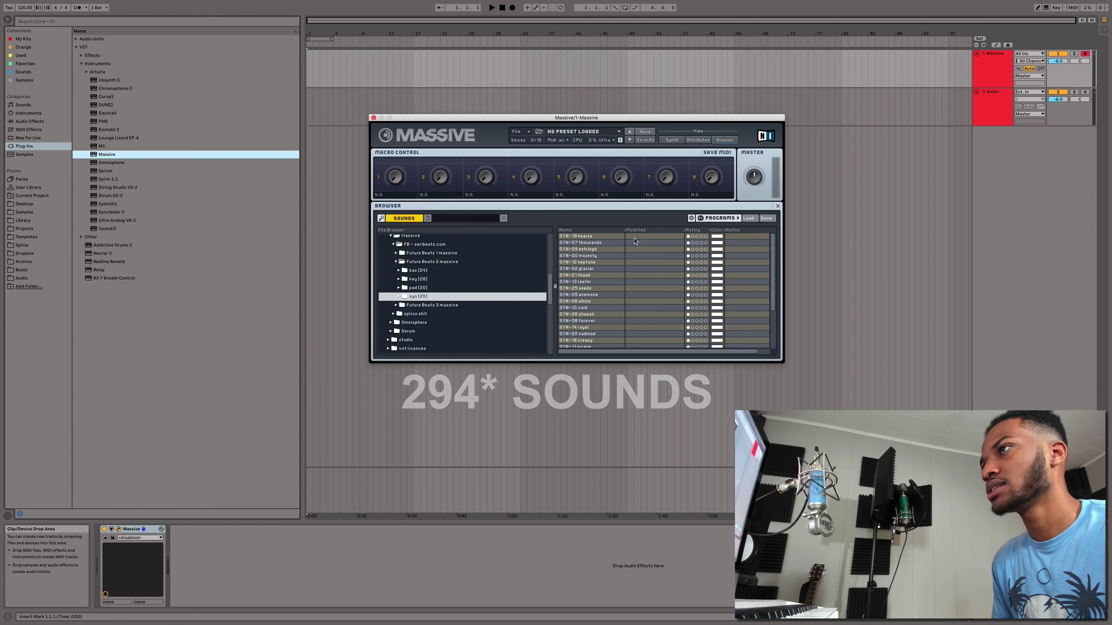
pyautogui.click(588, 230)
pyautogui.scroll(3, 569, 280)
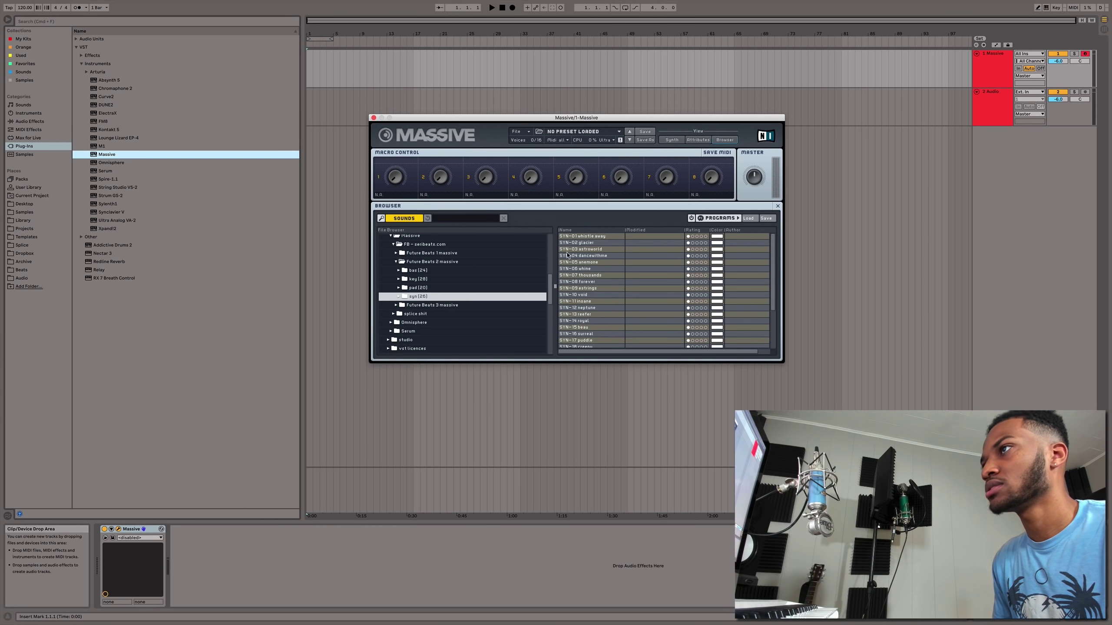
pyautogui.doubleClick(580, 237)
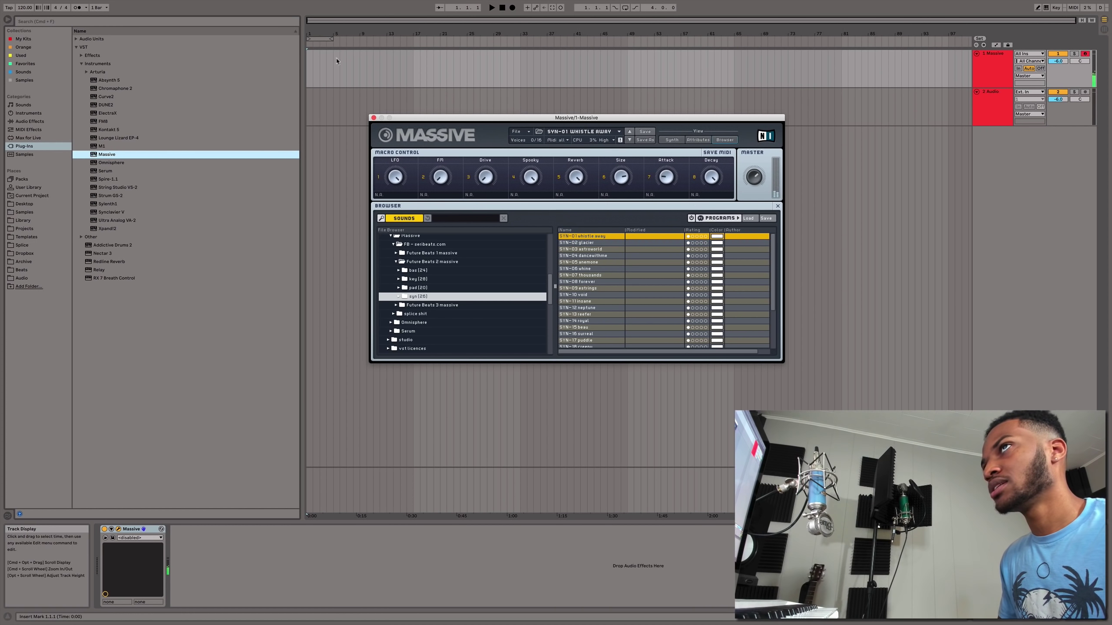
# Create a four-bar MIDI clip at the start of the Massive track and draw one C3 note across its full length
pyautogui.click(315, 77)
pyautogui.moveTo(315, 77); pyautogui.dragTo(337, 74)
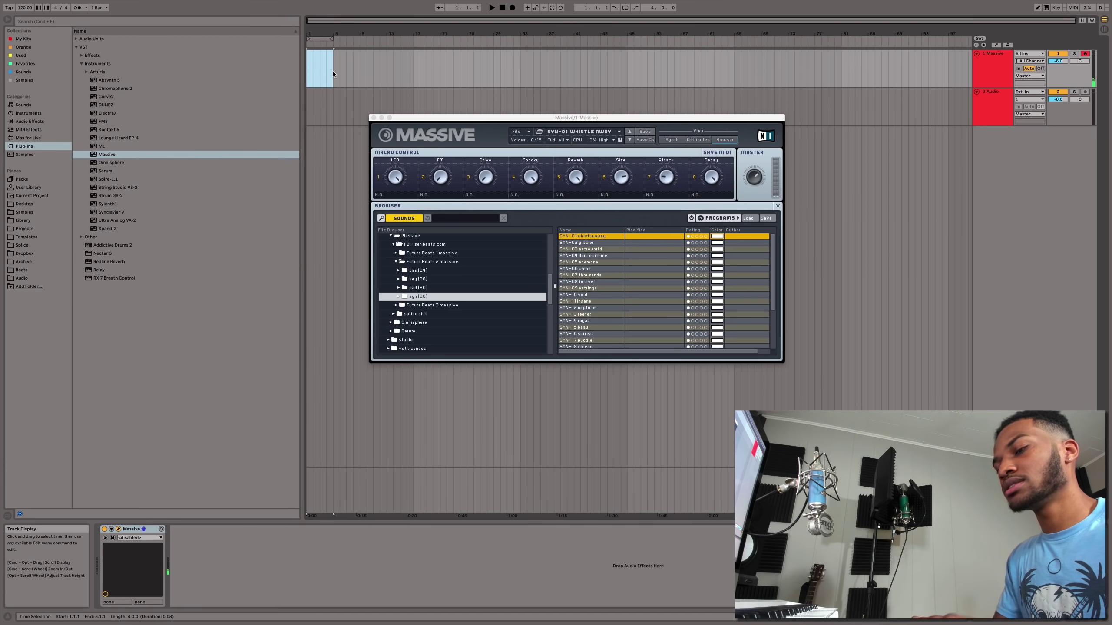
pyautogui.press('super+shift+m')
pyautogui.click(374, 117)
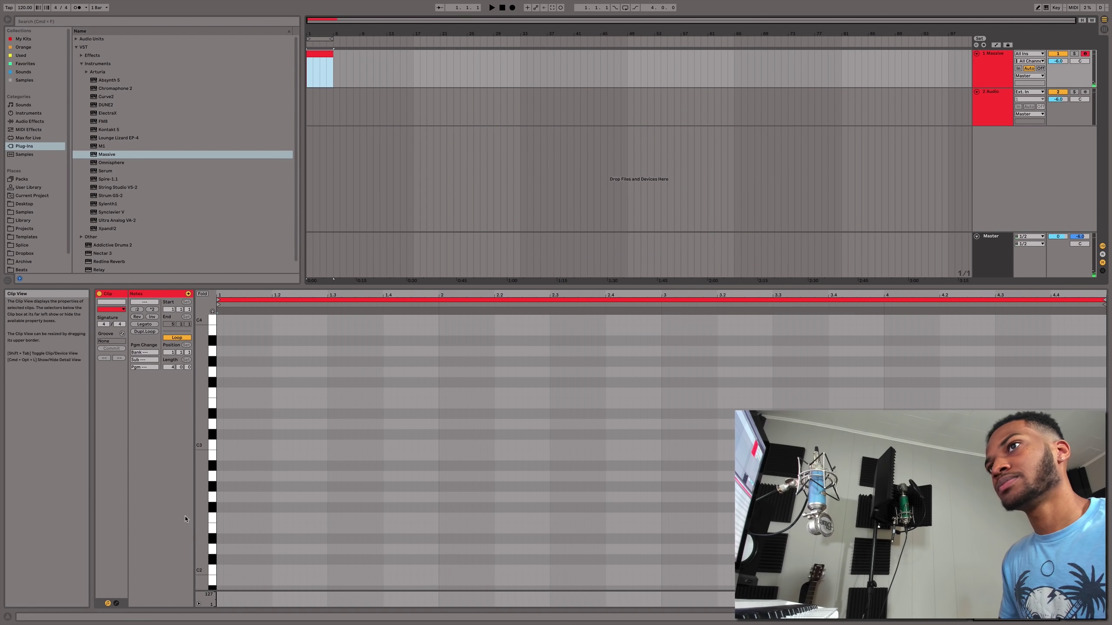
pyautogui.click(282, 445)
pyautogui.moveTo(282, 445); pyautogui.dragTo(1063, 438)
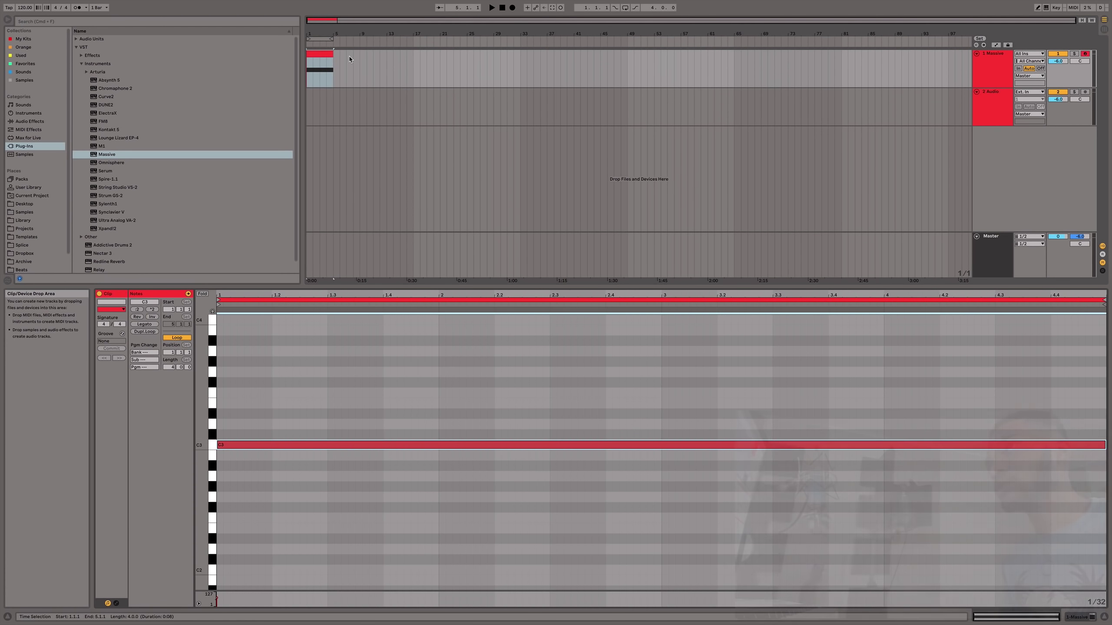
# Freeze the Massive track and flatten it to audio
pyautogui.click(350, 56)
pyautogui.rightClick(354, 64)
pyautogui.click(370, 100)
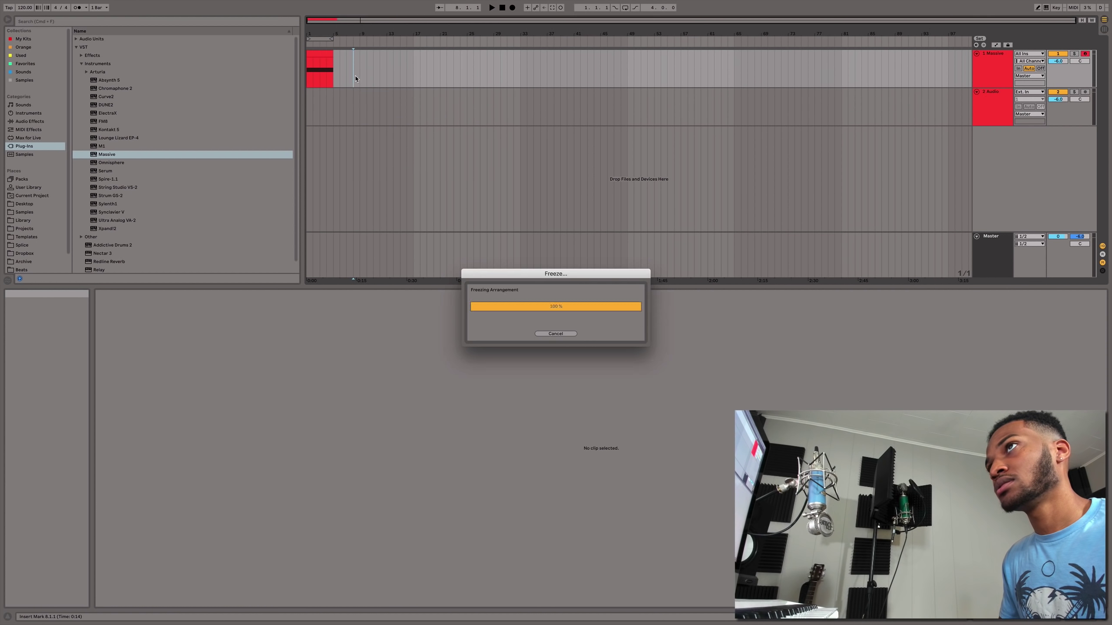
pyautogui.rightClick(357, 77)
pyautogui.click(388, 119)
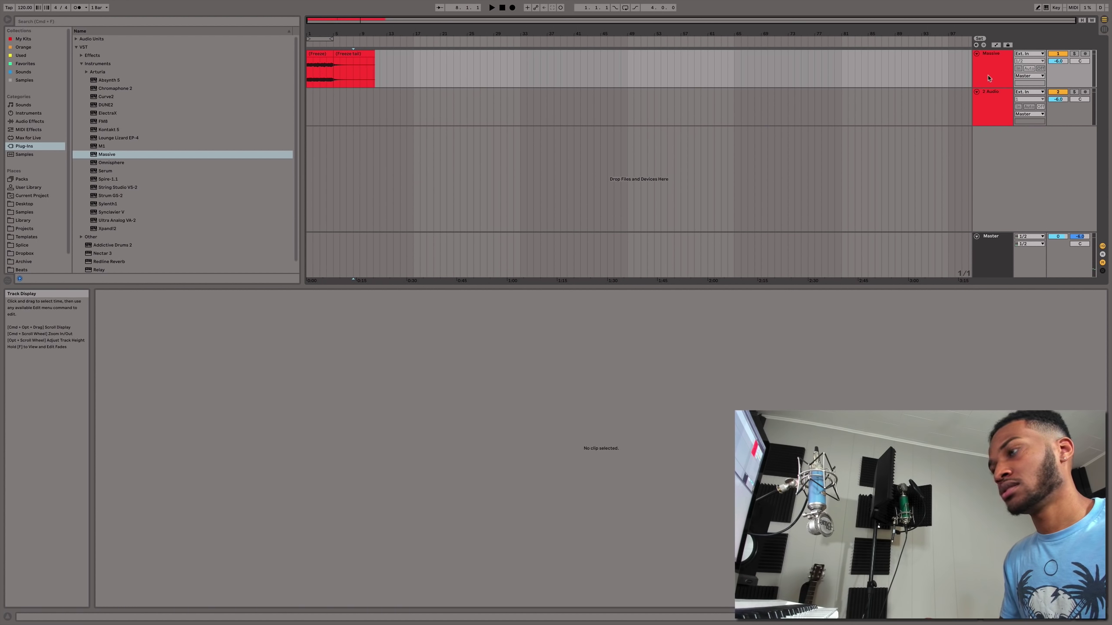
# Add a MIDI track below the Massive track and load the flattened four-bar audio clip into it as a Simpler sample
pyautogui.click(1106, 617)
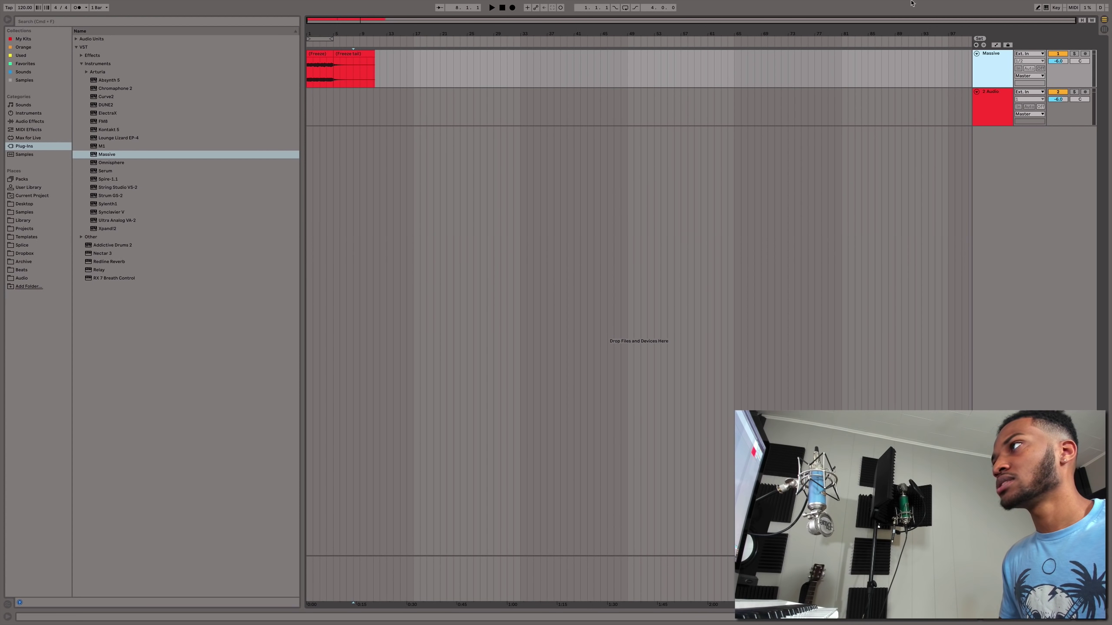
pyautogui.press('super+shift+t')
pyautogui.press('super+alt+l')
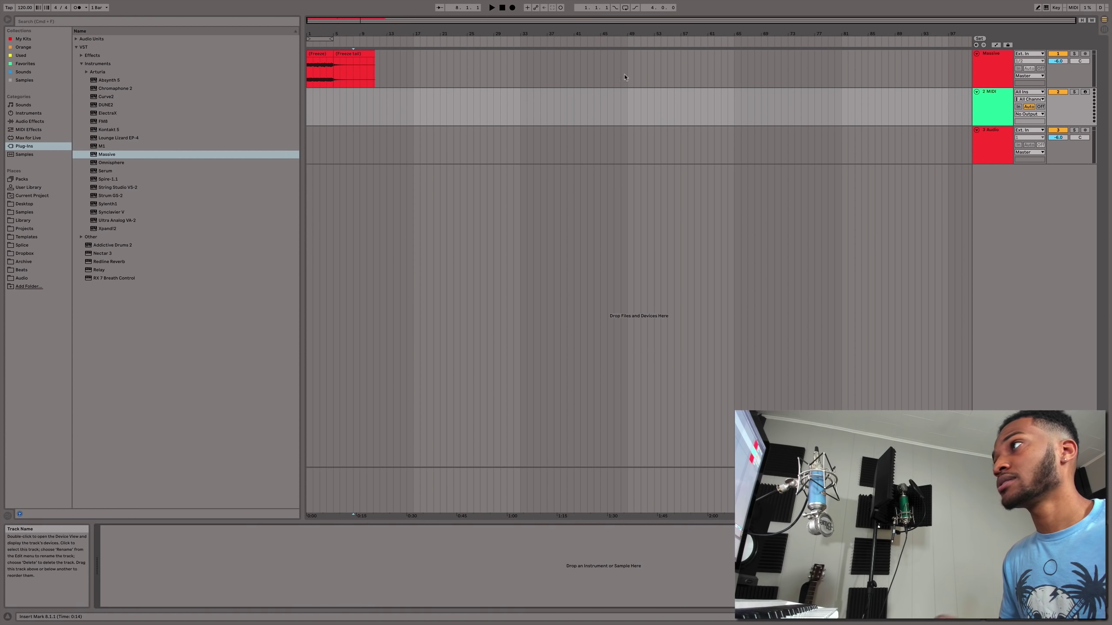
pyautogui.press('space')
pyautogui.moveTo(325, 52); pyautogui.dragTo(193, 554)
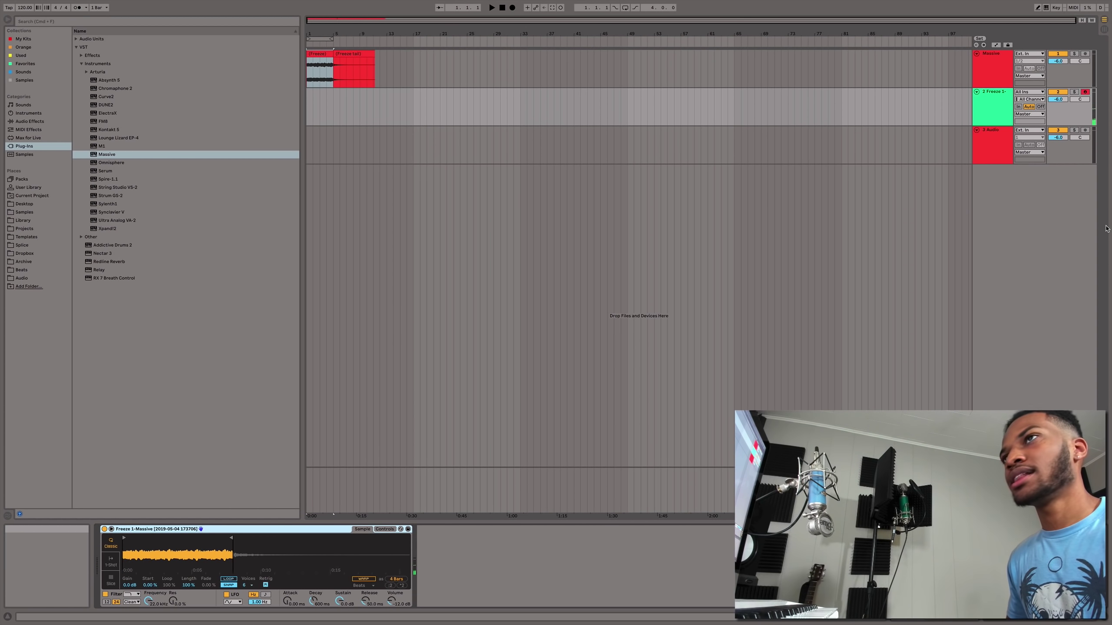
# Normalize the volume of the sample in Simpler on the second track
pyautogui.click(350, 55)
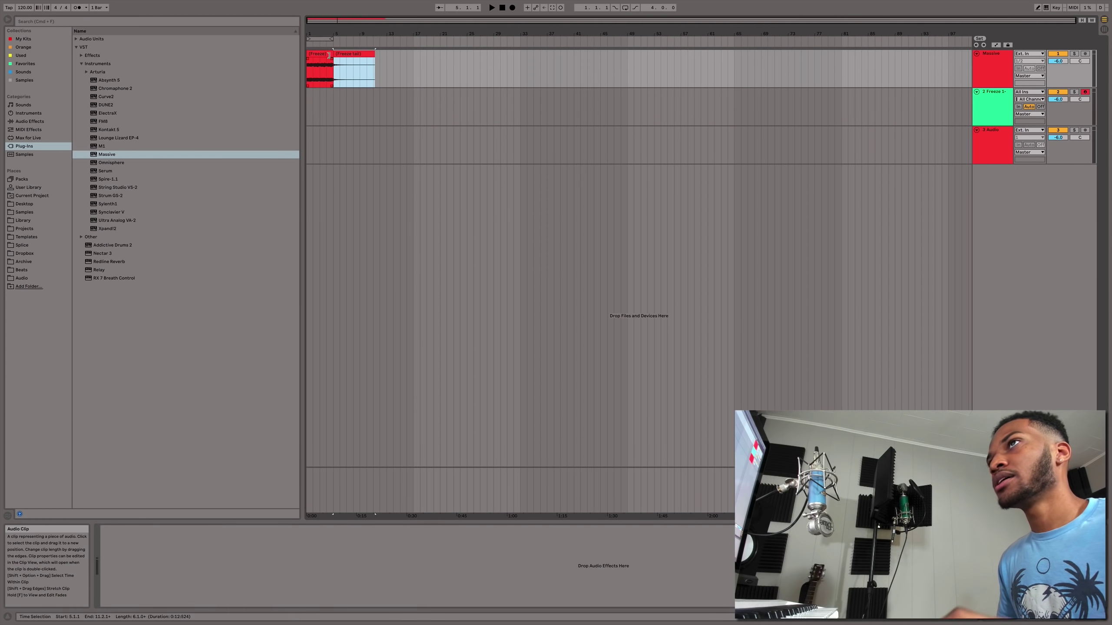
pyautogui.click(1015, 124)
pyautogui.rightClick(202, 569)
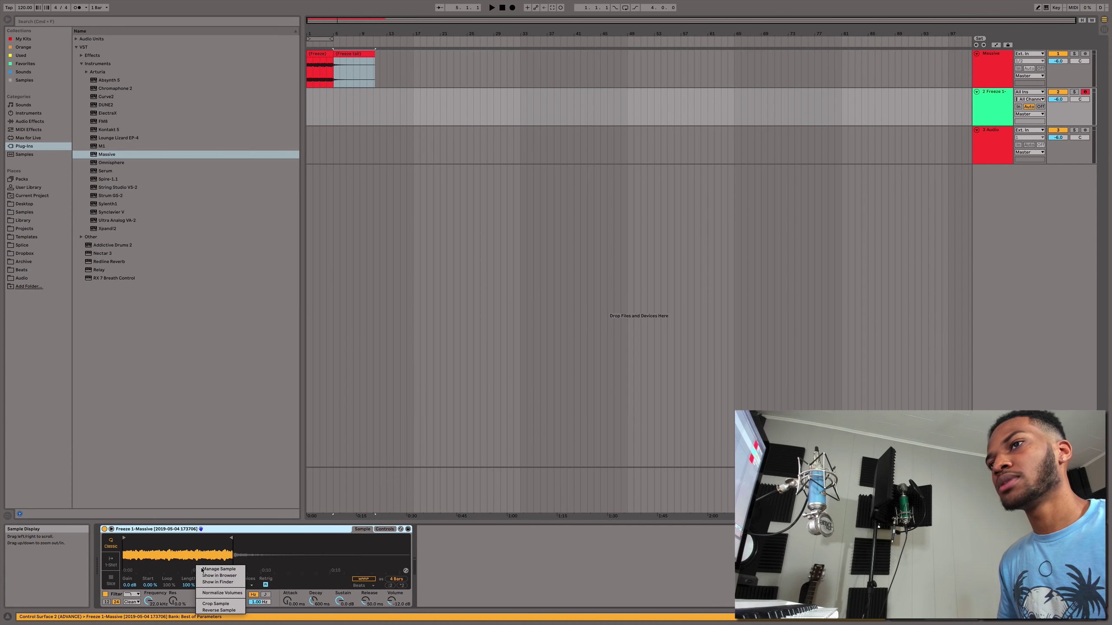
pyautogui.click(222, 593)
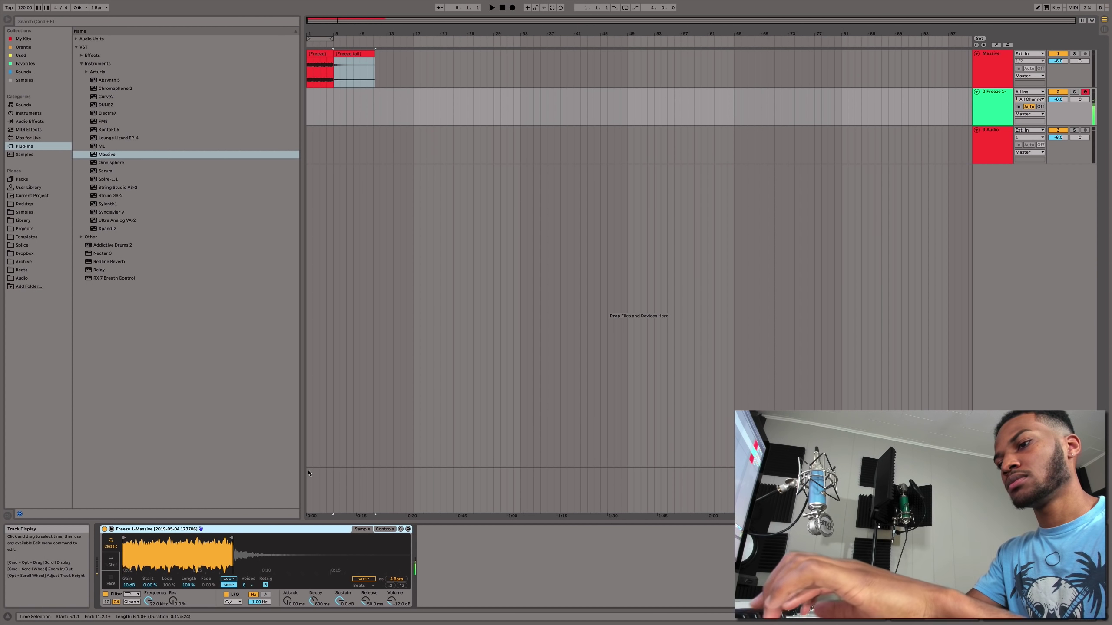
# Capture the chords just played as a MIDI clip, move it to the start of the arrangement and play it
pyautogui.click(552, 7)
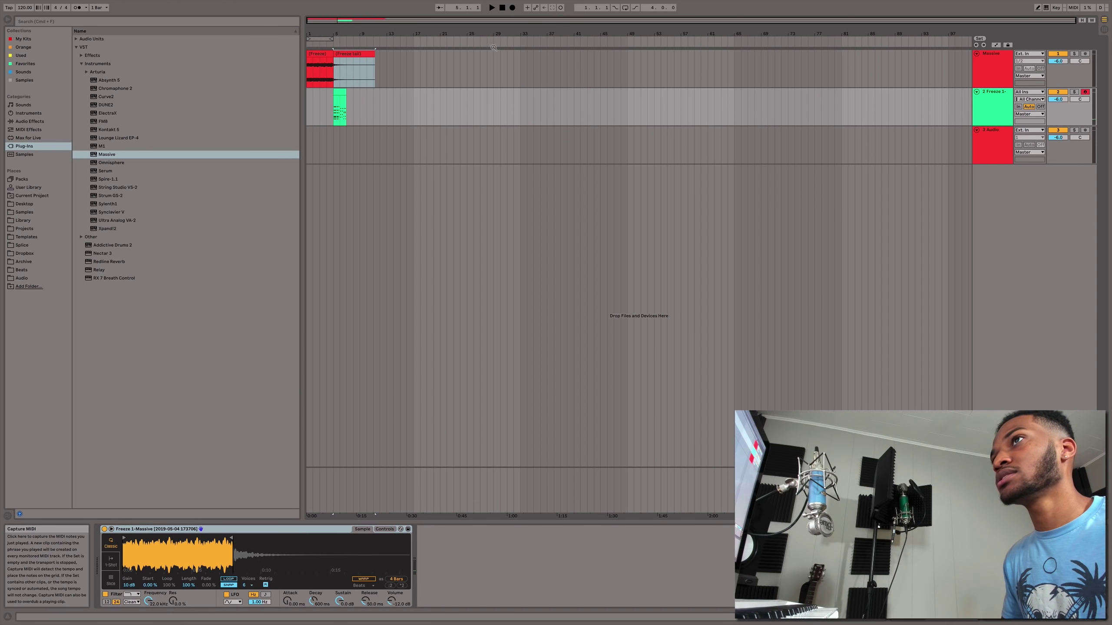
pyautogui.moveTo(456, 93); pyautogui.dragTo(319, 107)
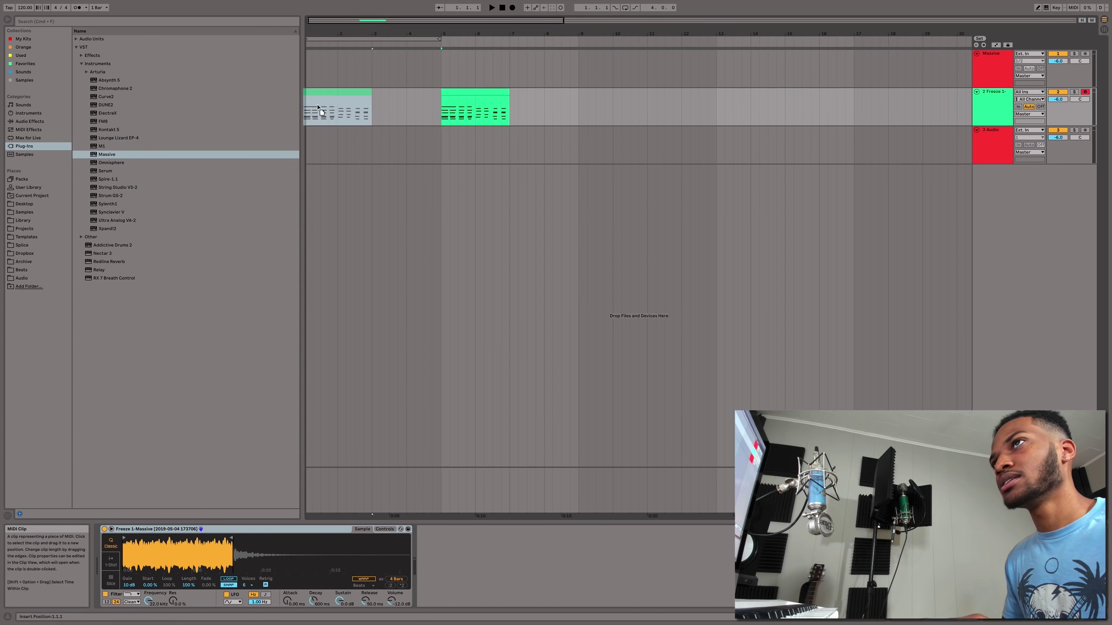
pyautogui.press('space')
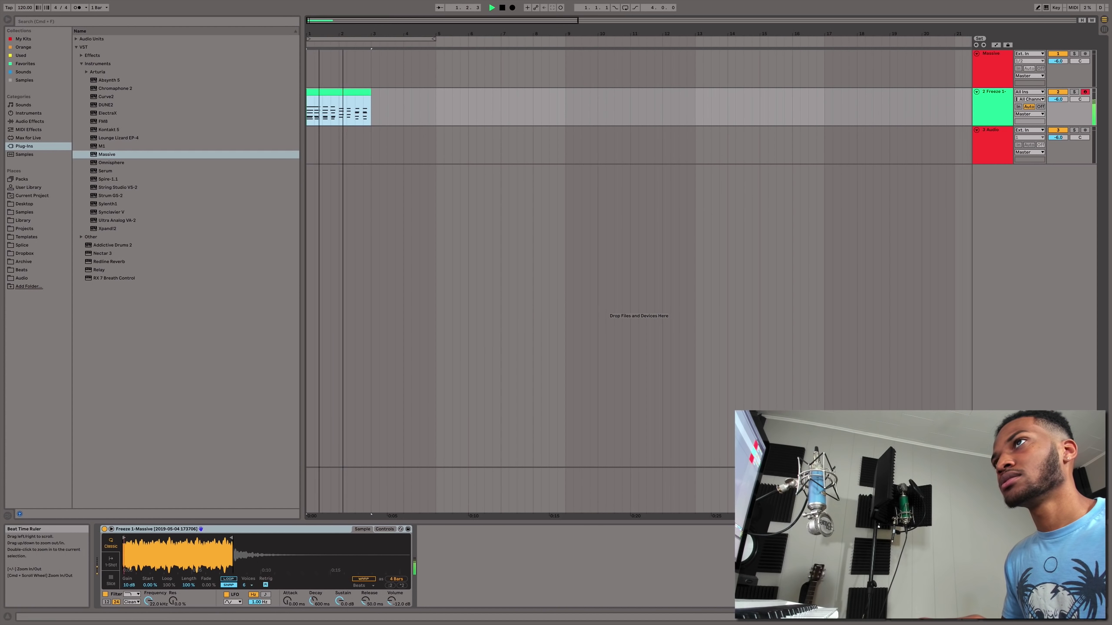
# Duplicate the two-bar chord clip directly after itself and loop playback over both copies
pyautogui.press('super+d')
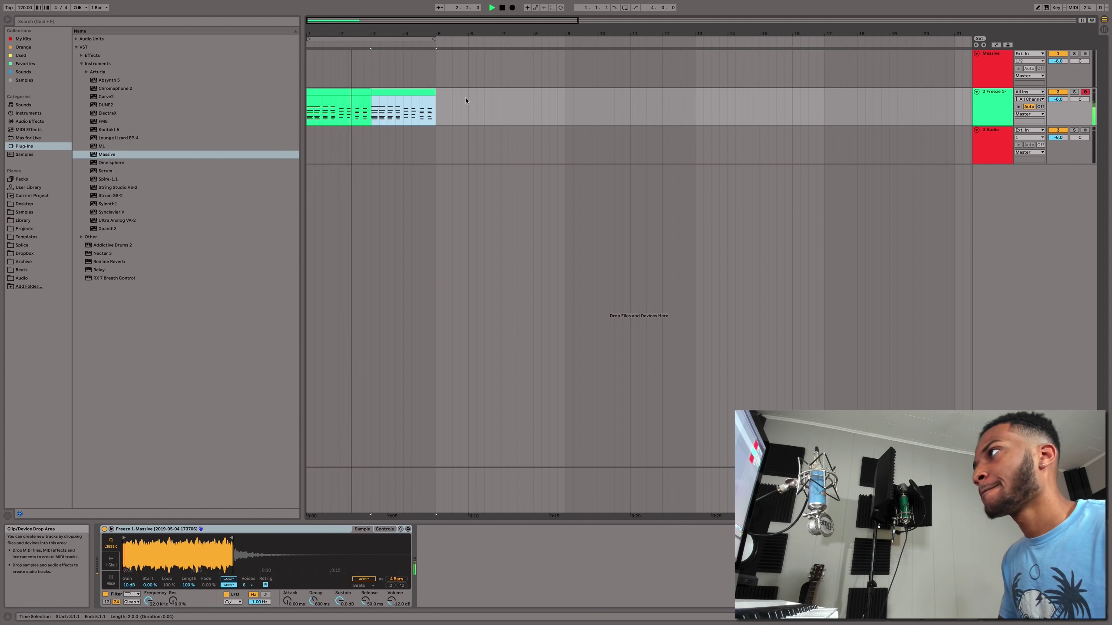
pyautogui.keyDown('shift'); pyautogui.click(354, 93); pyautogui.keyUp('shift')
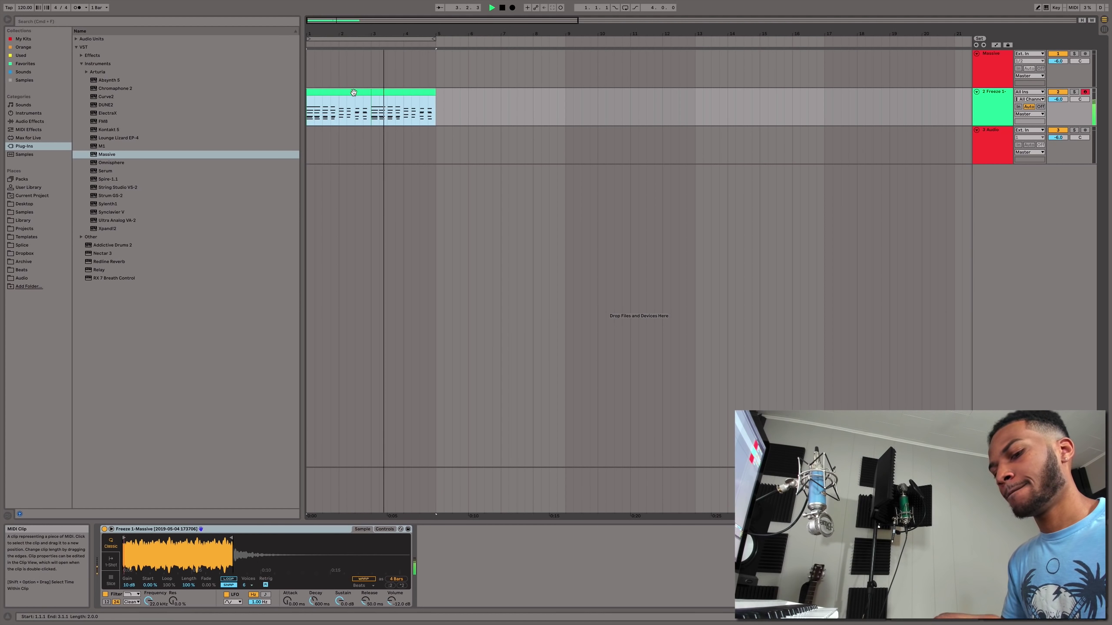
pyautogui.press('super+l')
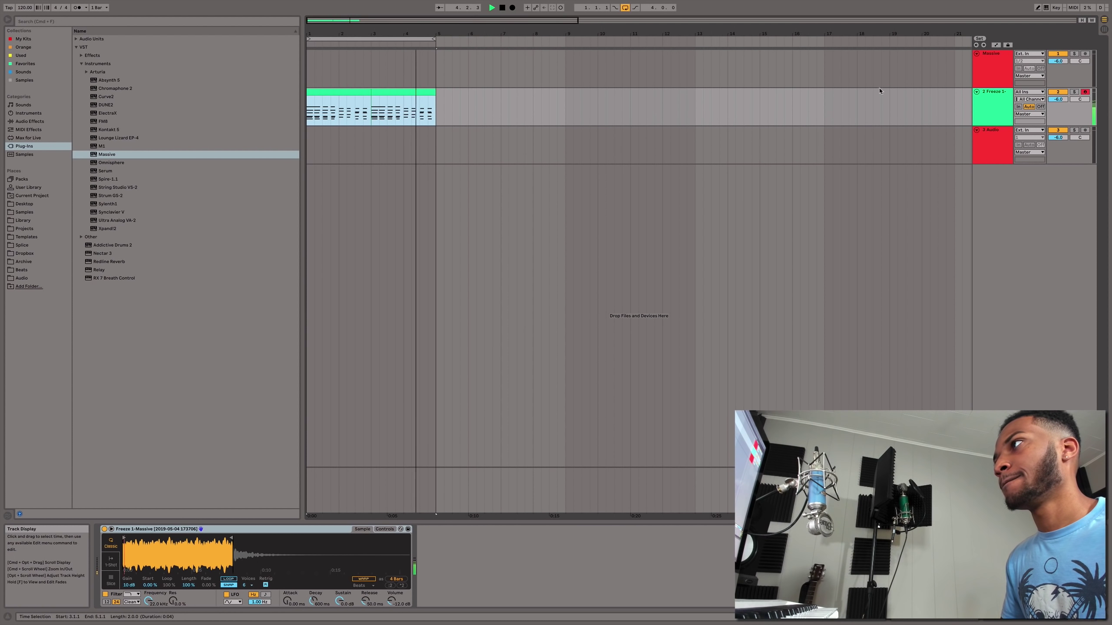
# Stop playback and examine the chord notes of the first clip in the note editor
pyautogui.click(991, 115)
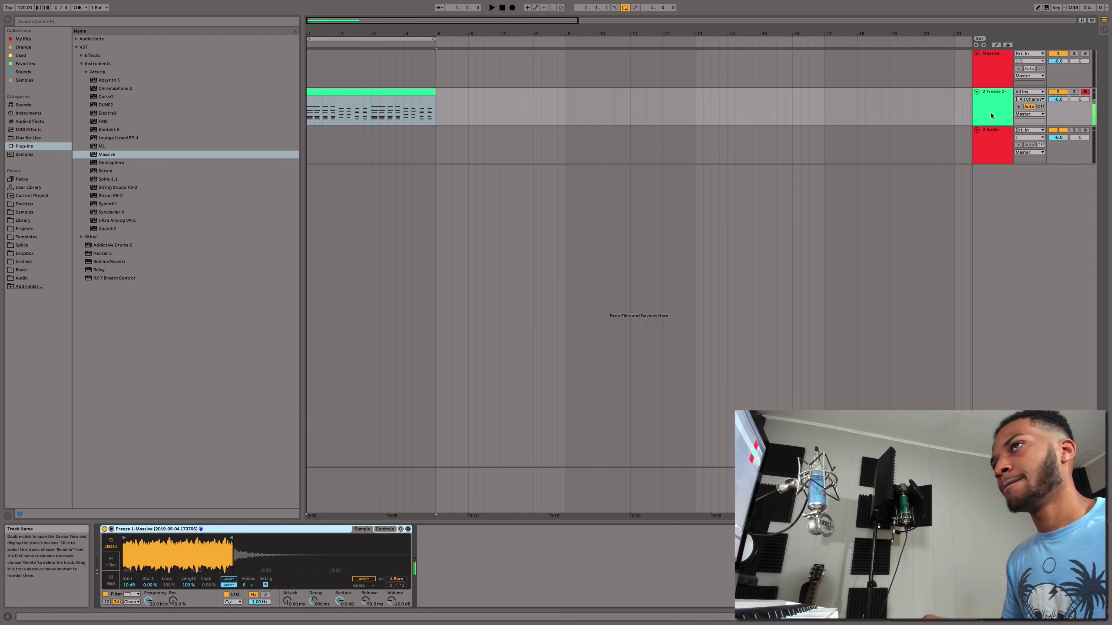
pyautogui.press('space')
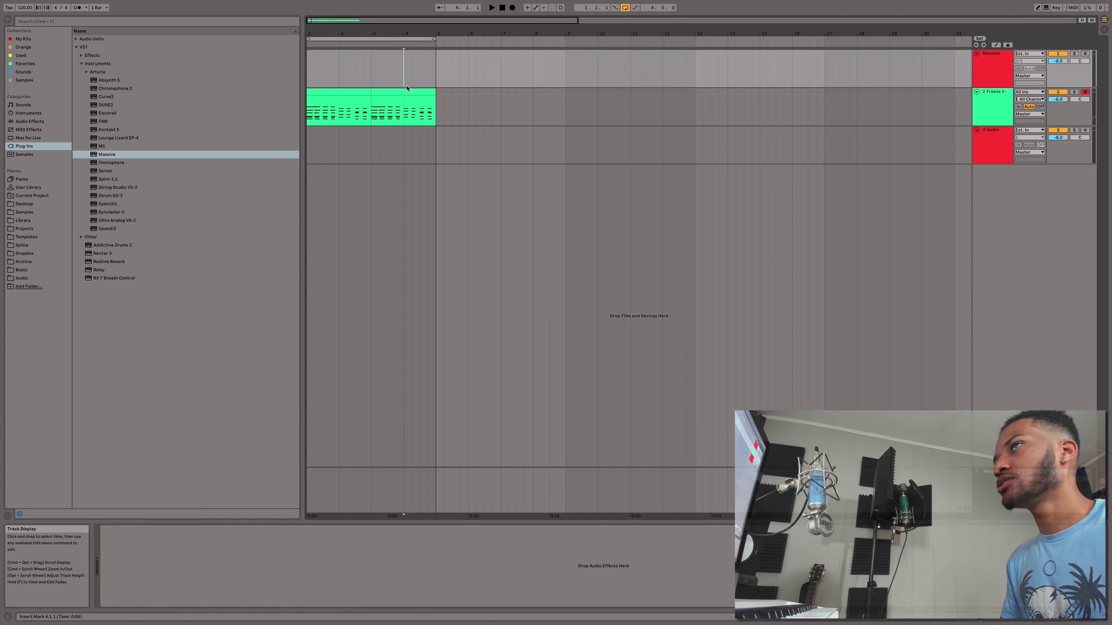
pyautogui.doubleClick(372, 92)
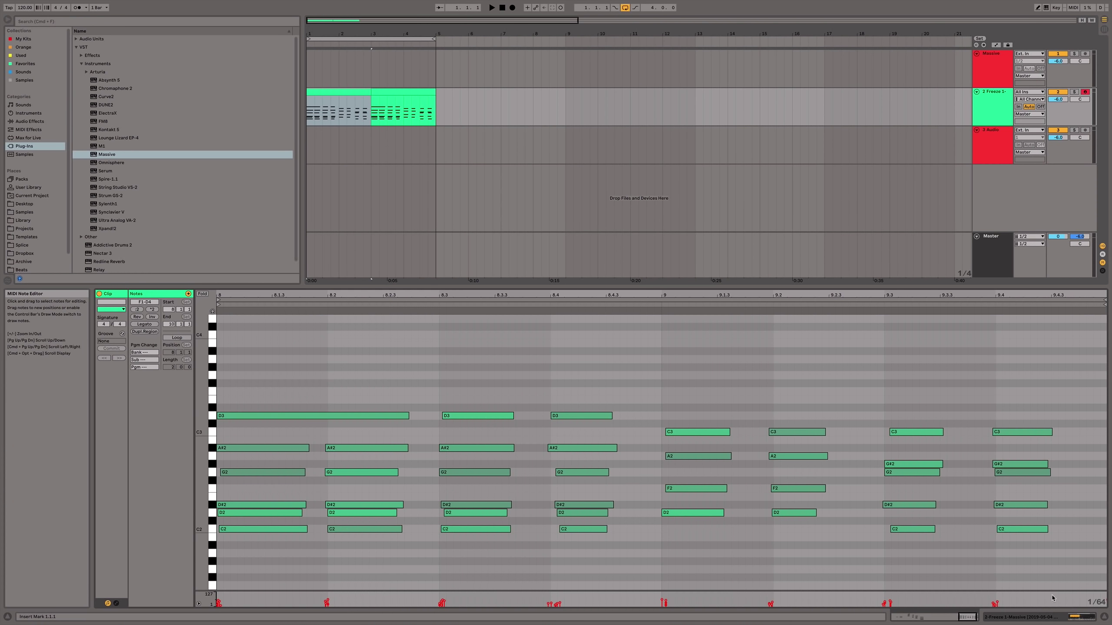
pyautogui.click(1104, 616)
# Add a MIDI track below the Simpler track and load the Massive instrument on it
pyautogui.click(994, 96)
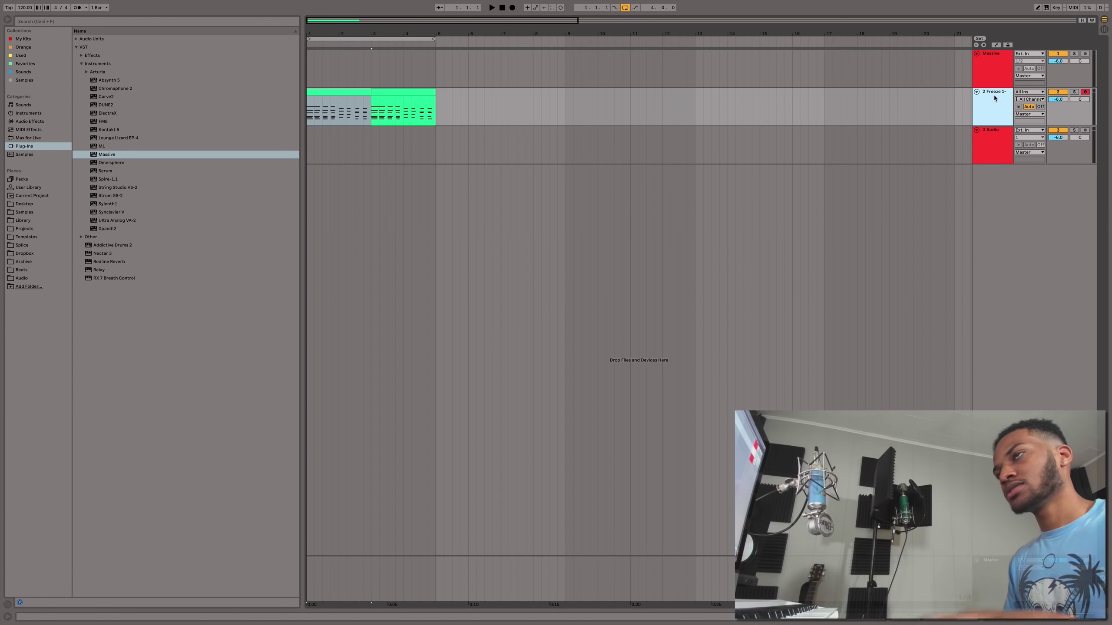
pyautogui.press('super+shift+t')
pyautogui.moveTo(99, 155); pyautogui.dragTo(514, 158)
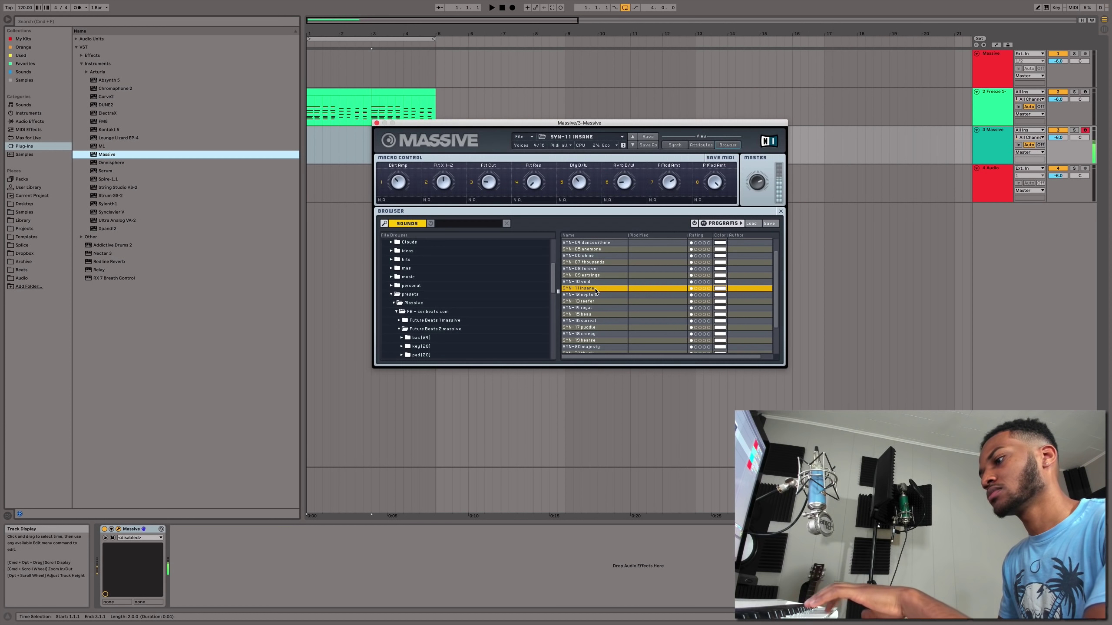
# Audition SYN-12 neptune and SYN-13 reefer, load SYN-14 royal on the new Massive track, and play the chord loop with it
pyautogui.click(594, 295)
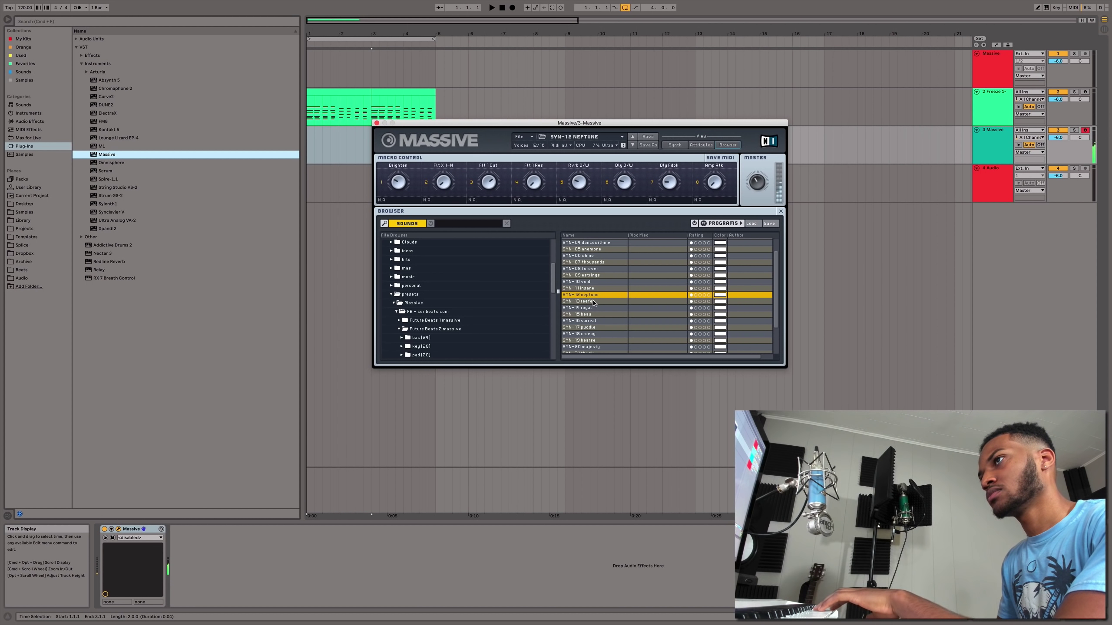
pyautogui.click(594, 302)
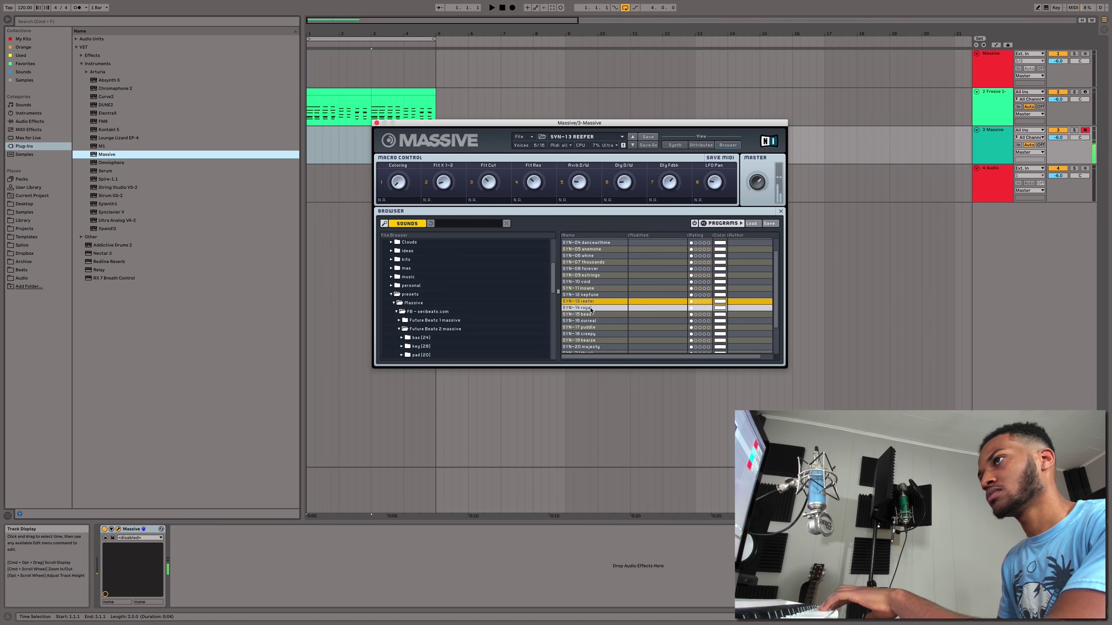
pyautogui.click(591, 308)
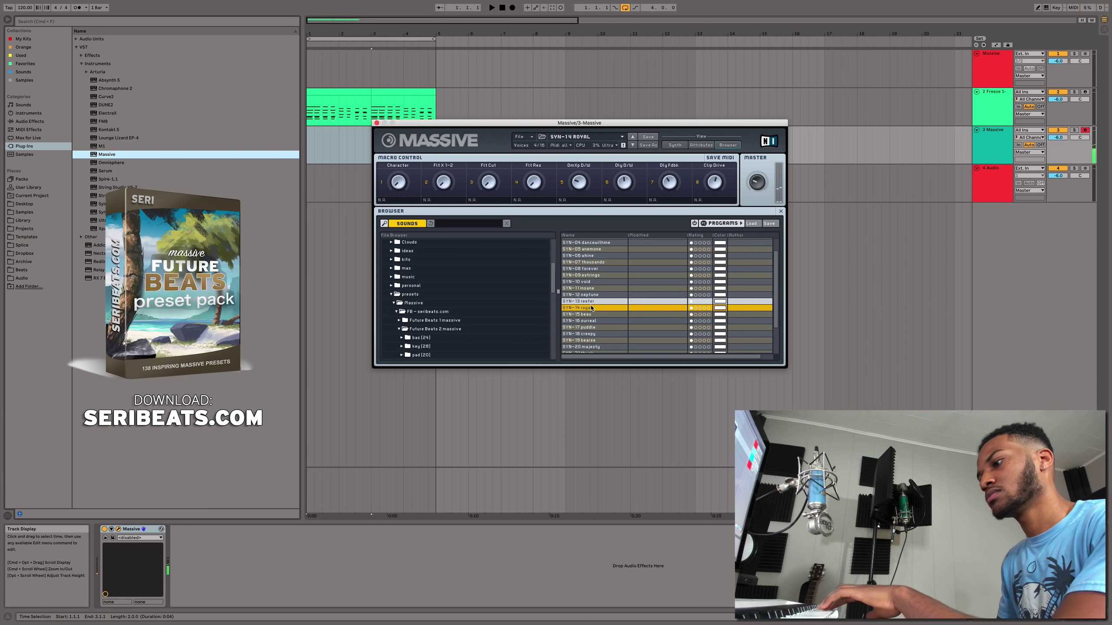
pyautogui.click(333, 92)
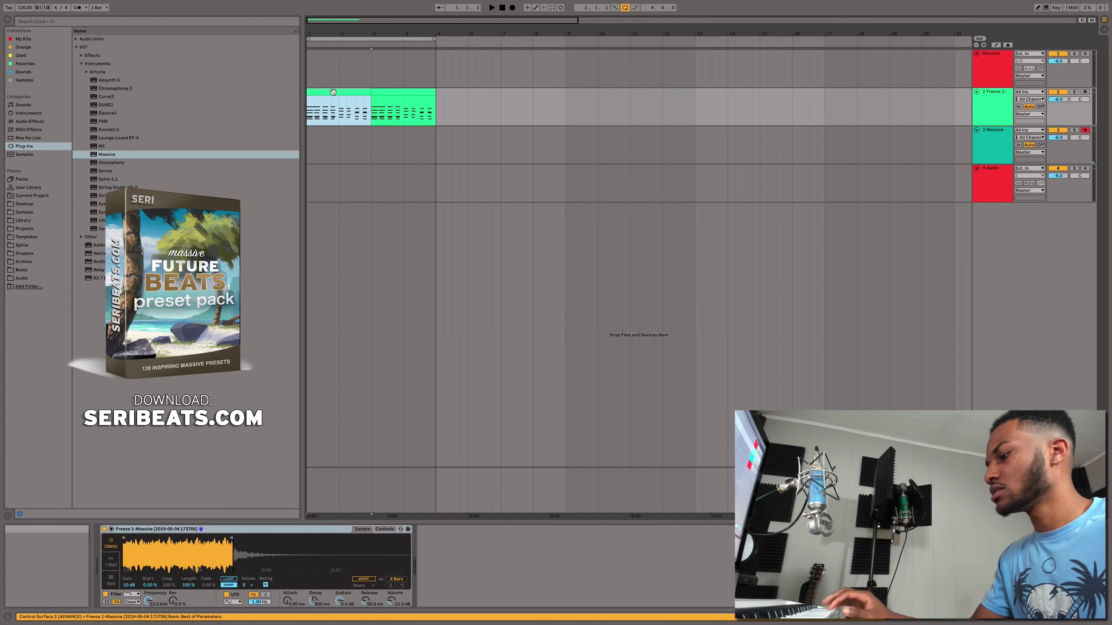
pyautogui.press('space')
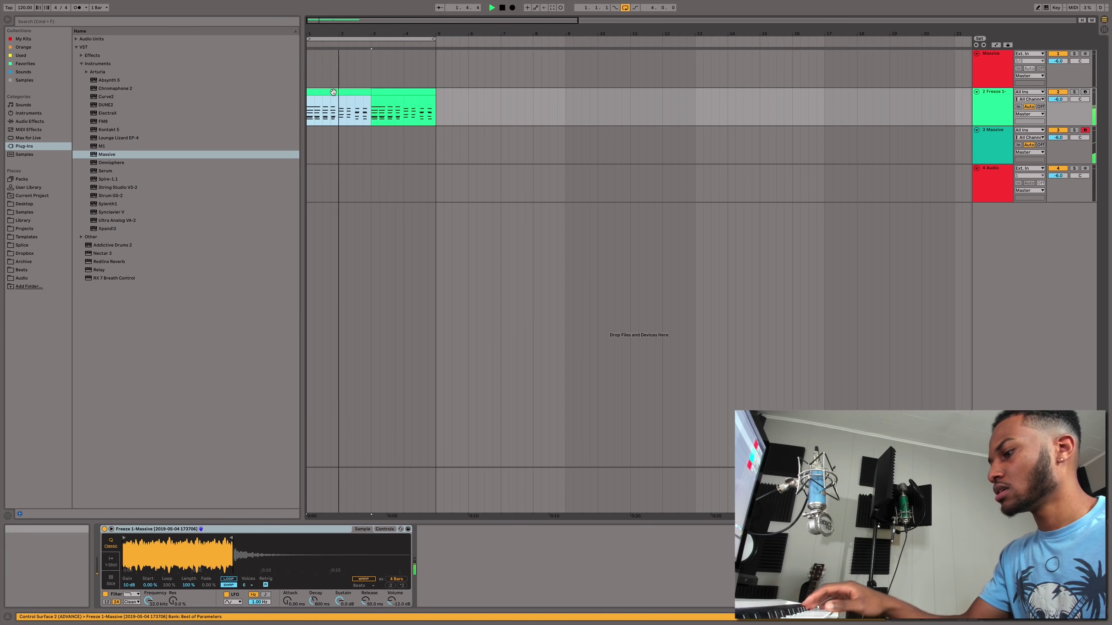
# Copy the first two-bar chord clip onto the start of the new Massive track and close the instrument window
pyautogui.press('space')
pyautogui.press('space')
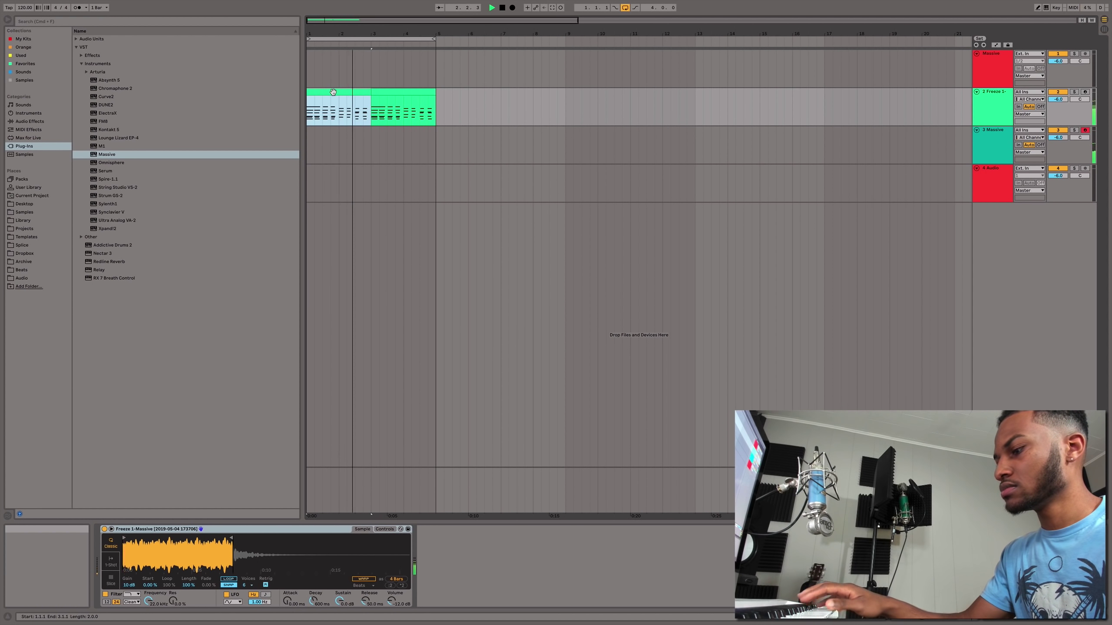
pyautogui.moveTo(333, 91); pyautogui.dragTo(336, 134)
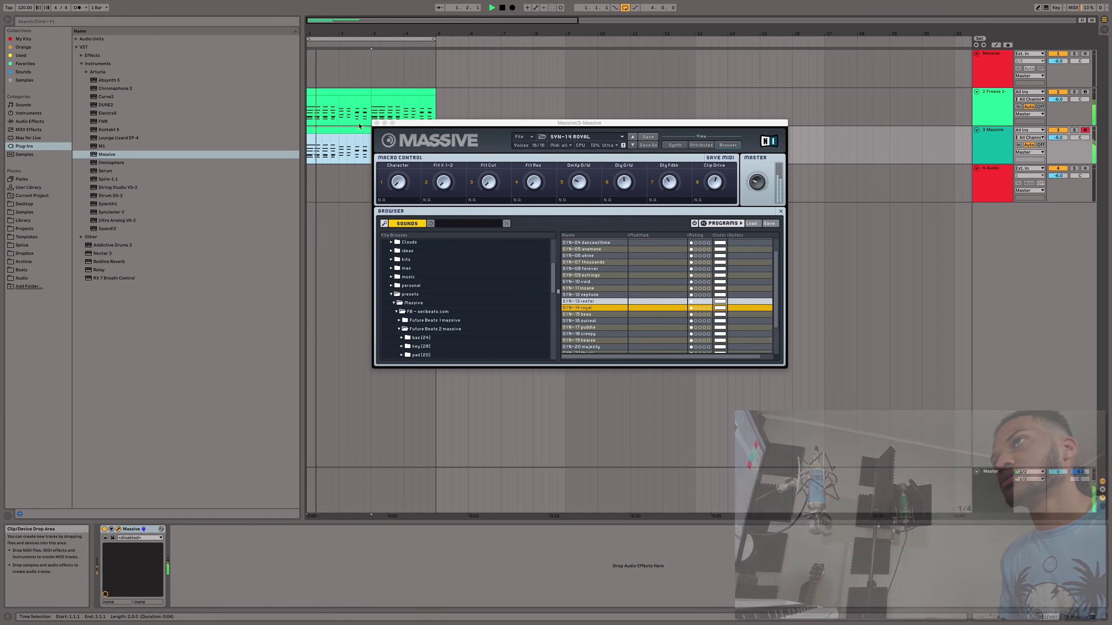
pyautogui.click(377, 123)
# Transpose all notes of the copied chord clip on the Massive track up one octave and listen to the result
pyautogui.doubleClick(350, 130)
pyautogui.click(417, 428)
pyautogui.press('space')
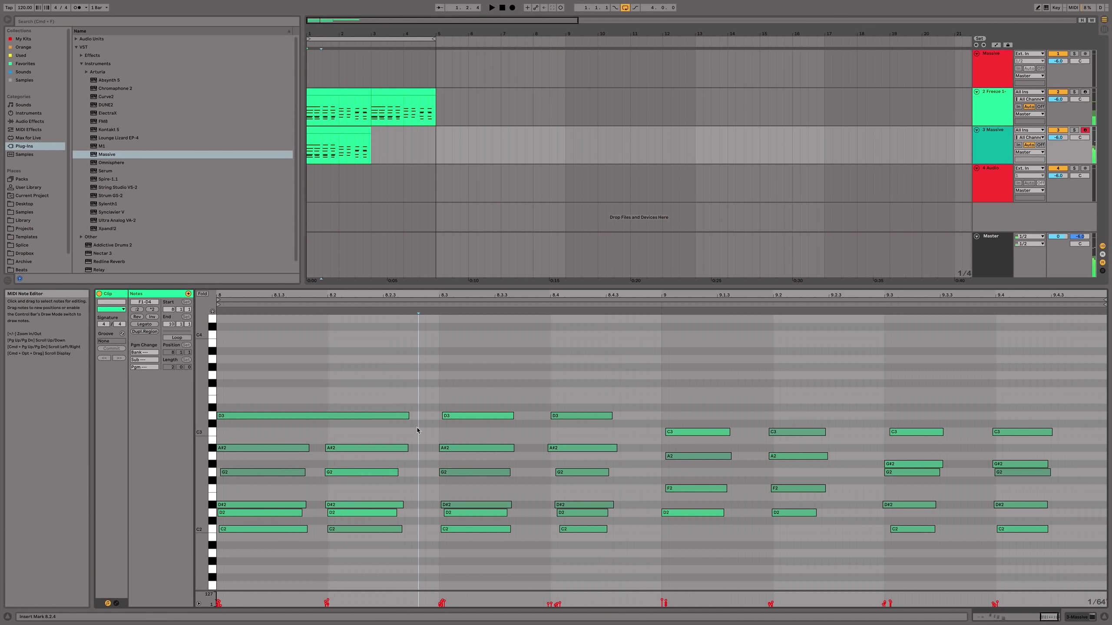
pyautogui.press('super+a')
pyautogui.hotkey('shift', 'Up')
pyautogui.press('space')
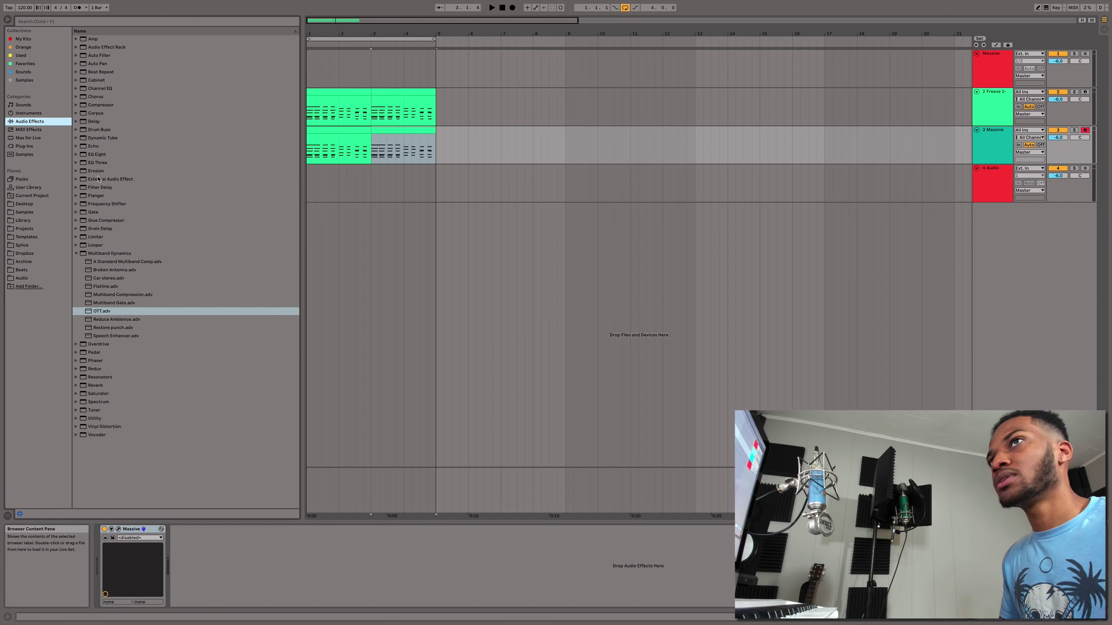
# Add EQ Eight after Massive and cut the low frequencies with the first band at about 1.9 kHz
pyautogui.moveTo(101, 156); pyautogui.dragTo(220, 571)
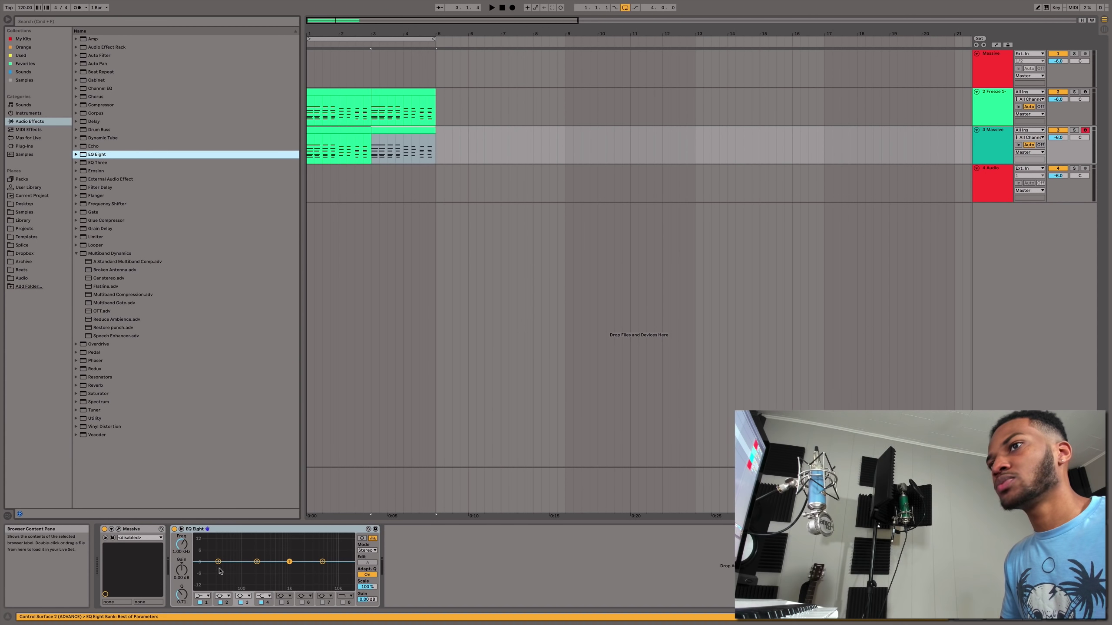
pyautogui.click(206, 598)
pyautogui.moveTo(321, 568); pyautogui.dragTo(302, 568)
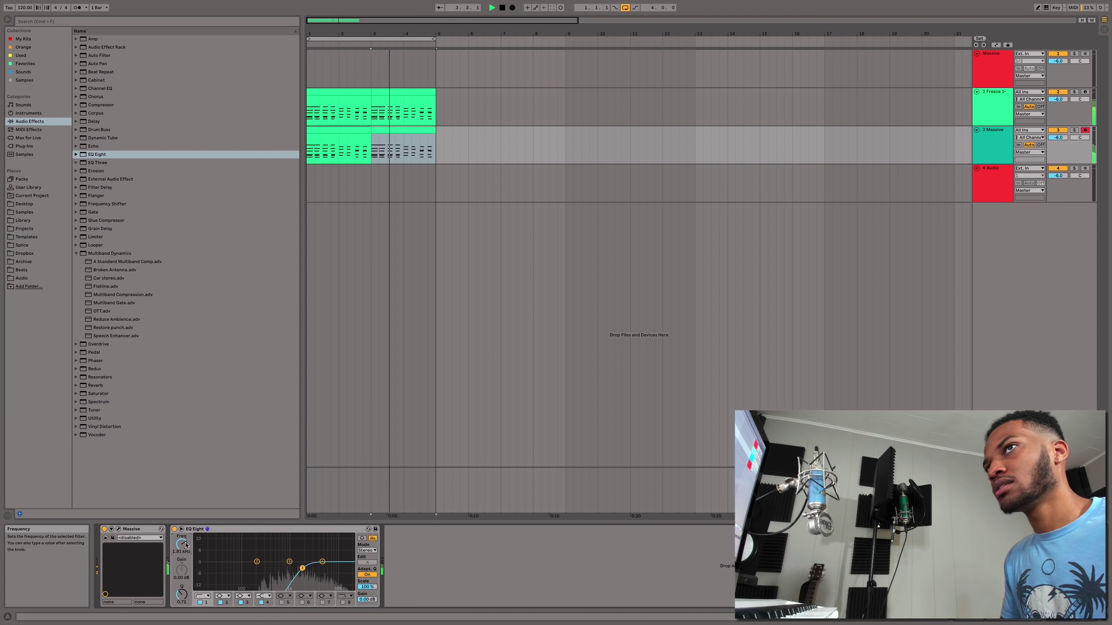
# Insert the OTT preset of Multiband Dynamics between Massive and EQ Eight, checking which effect folder contains it
pyautogui.moveTo(102, 311); pyautogui.dragTo(245, 570)
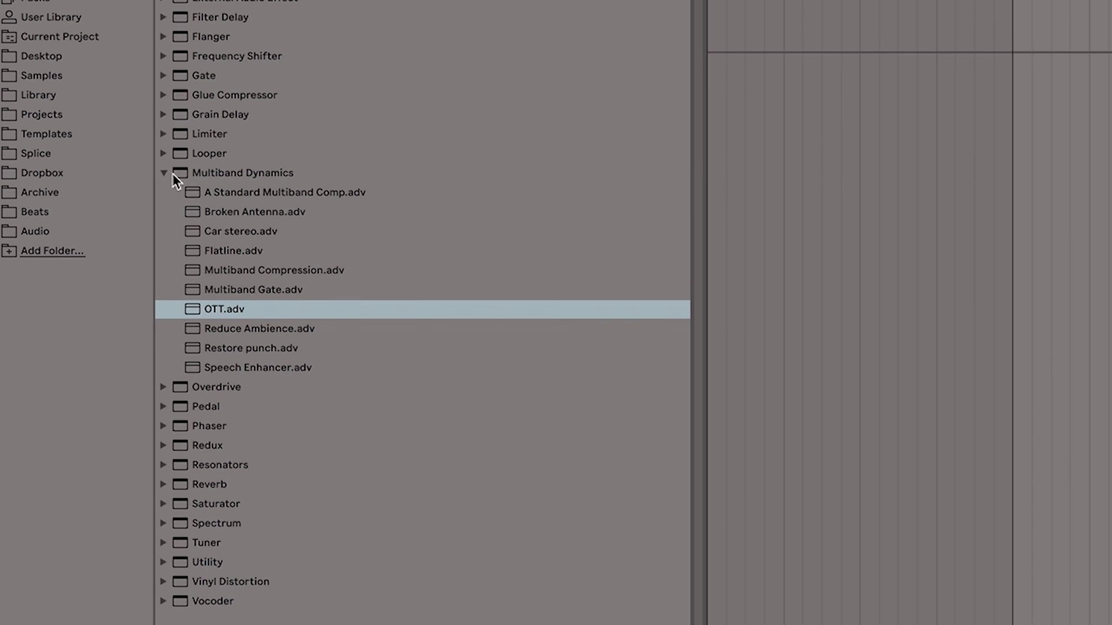
pyautogui.click(162, 174)
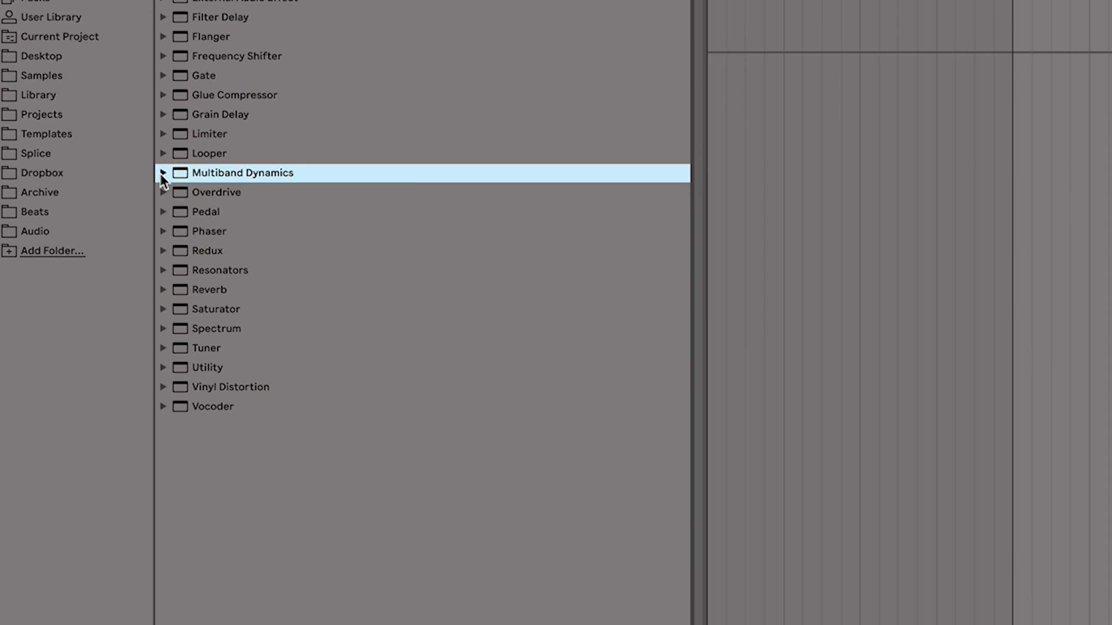
pyautogui.click(162, 173)
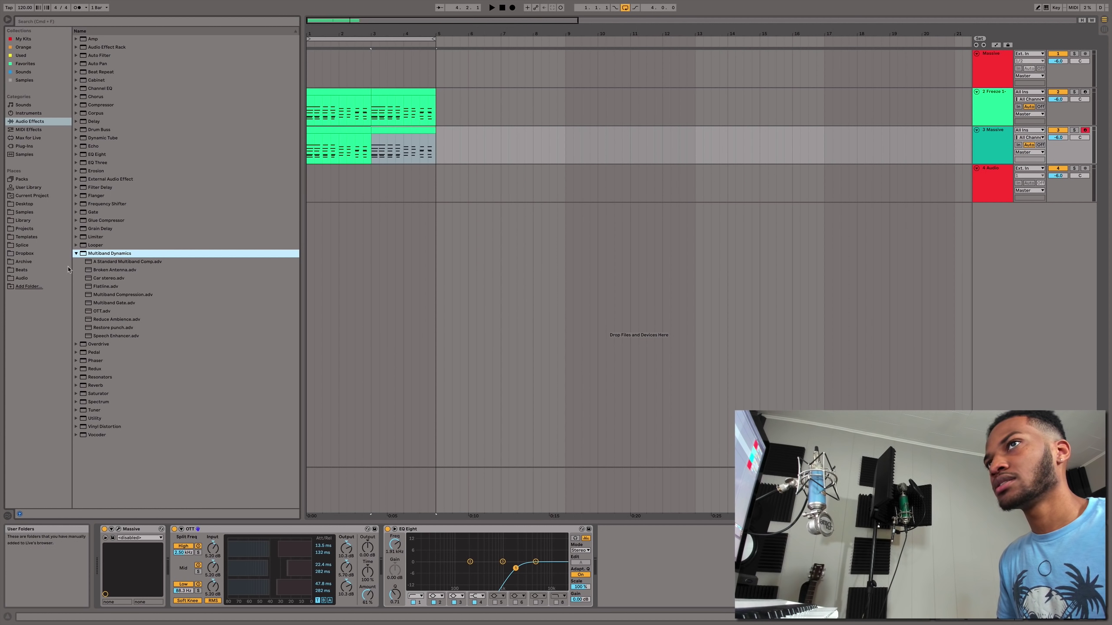
# Listen to the default Multiband Dynamics in place of OTT on the soloed Massive track and remove it from the chain
pyautogui.press('super+z')
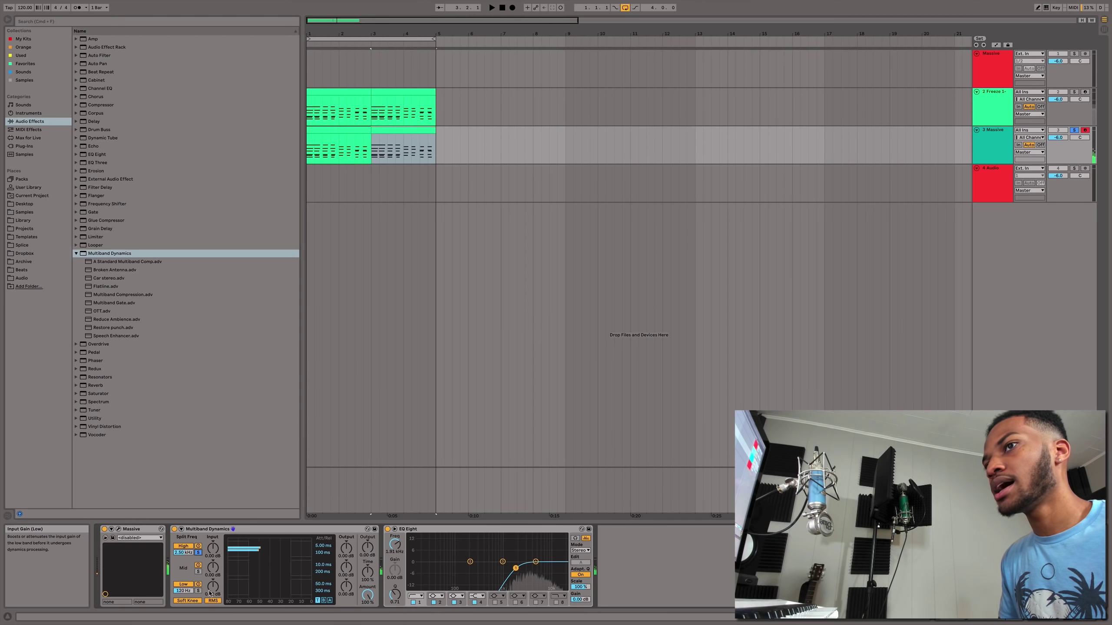
pyautogui.press('space')
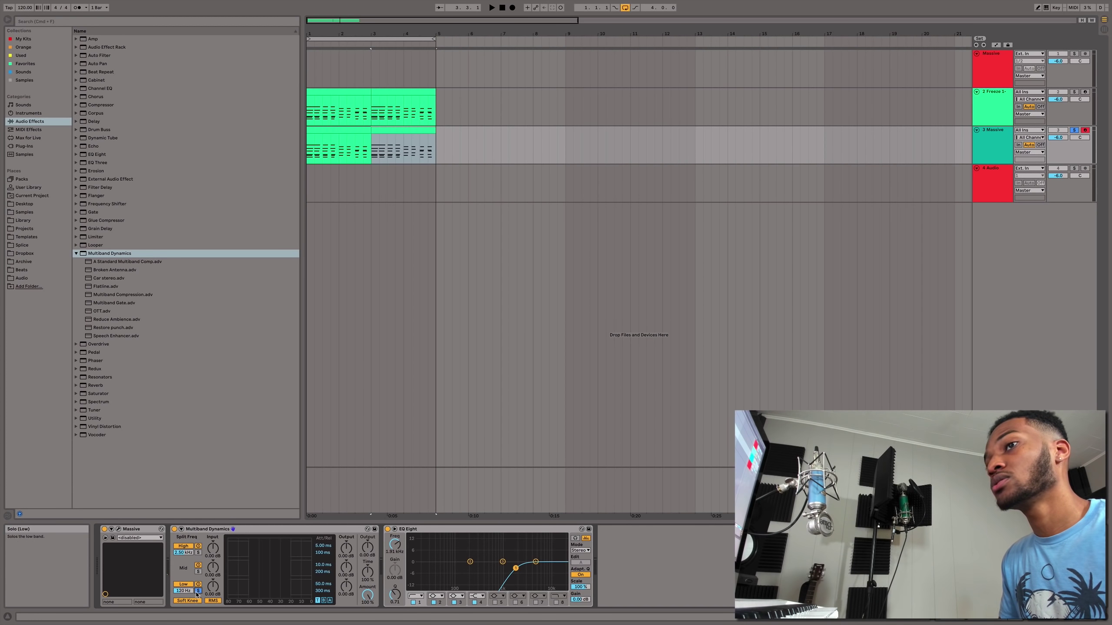
pyautogui.click(207, 531)
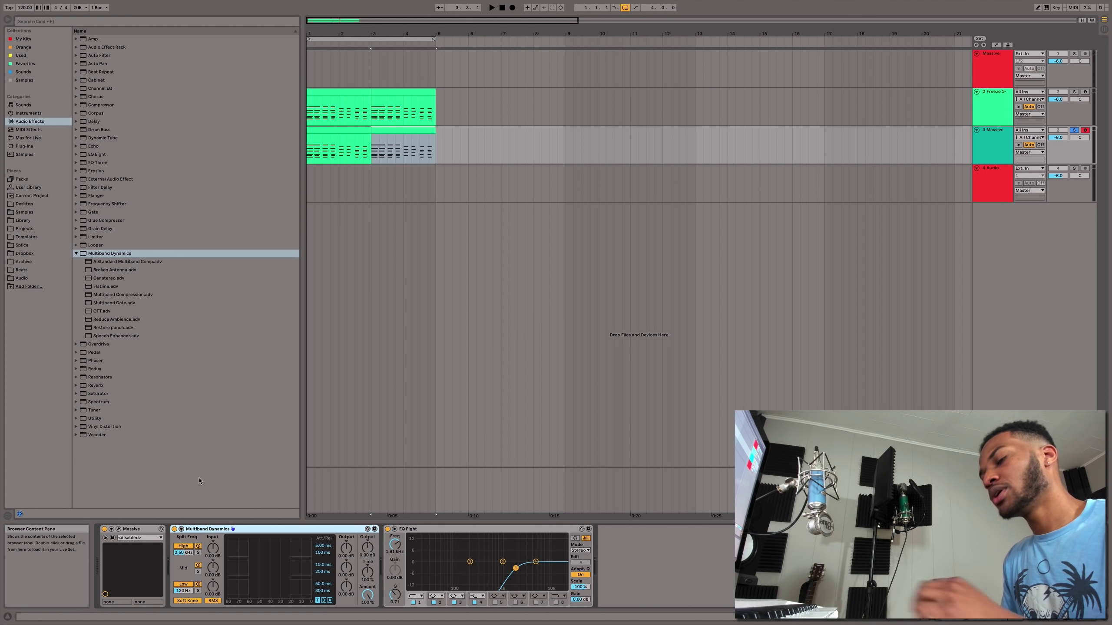
pyautogui.press('Delete')
# Load OTT between Massive and EQ Eight, reduce its amount slightly, and unsolo the track to hear it with the chords
pyautogui.moveTo(104, 310); pyautogui.dragTo(257, 572)
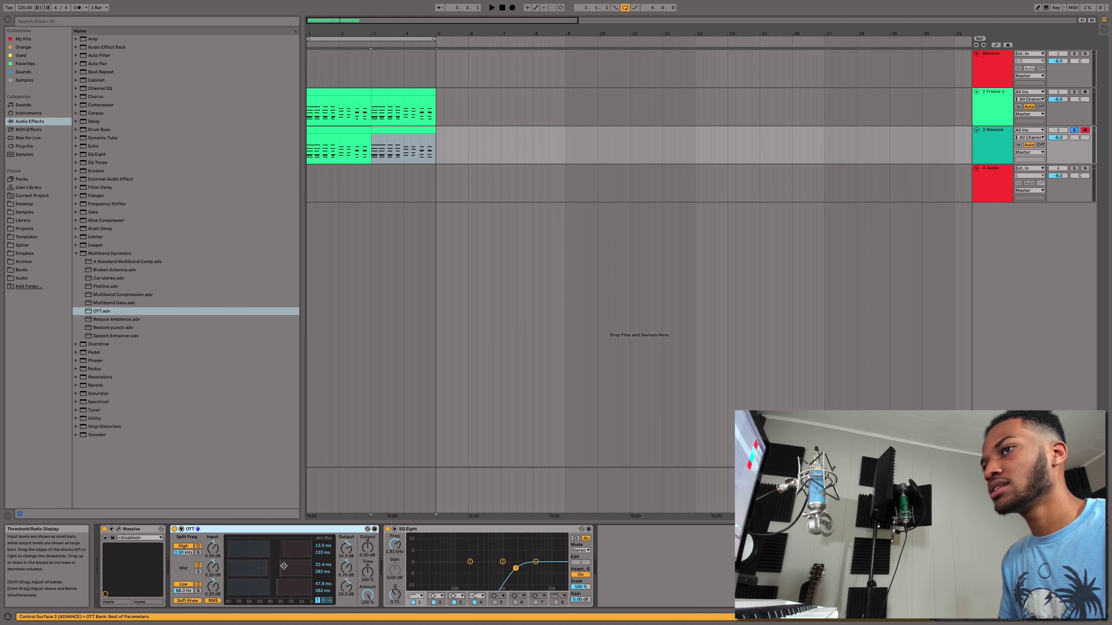
pyautogui.moveTo(367, 594); pyautogui.dragTo(368, 596)
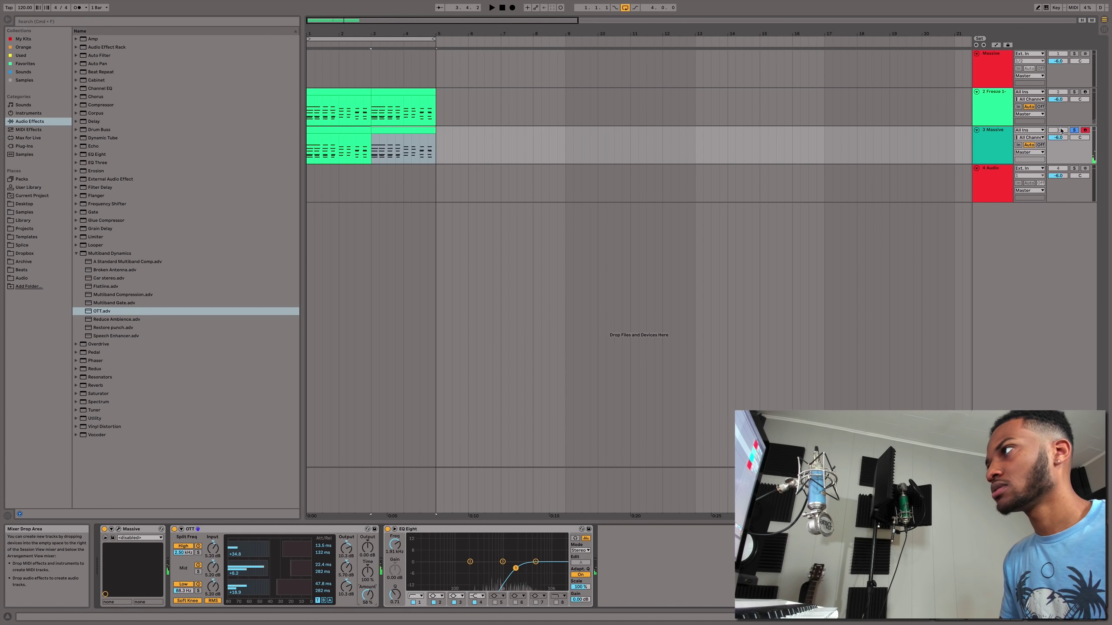
pyautogui.click(1073, 130)
pyautogui.press('space')
pyautogui.press('space')
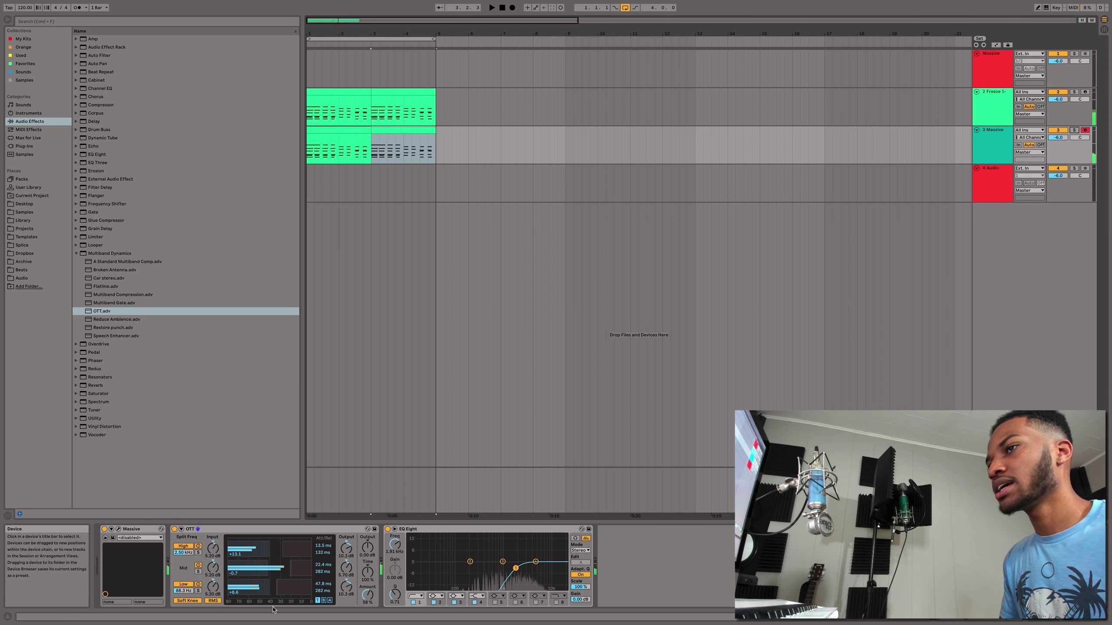
# Lower OTT's amount further and shift EQ Eight's low-cut point slightly down in frequency during playback
pyautogui.moveTo(367, 594); pyautogui.dragTo(367, 602)
pyautogui.press('space')
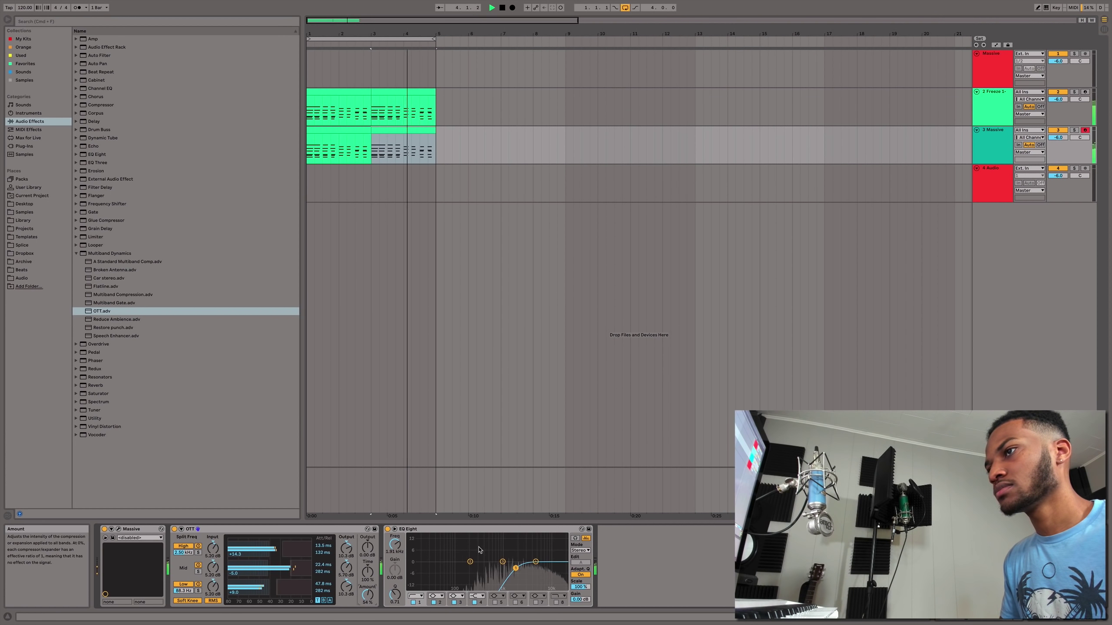
pyautogui.moveTo(516, 568); pyautogui.dragTo(510, 568)
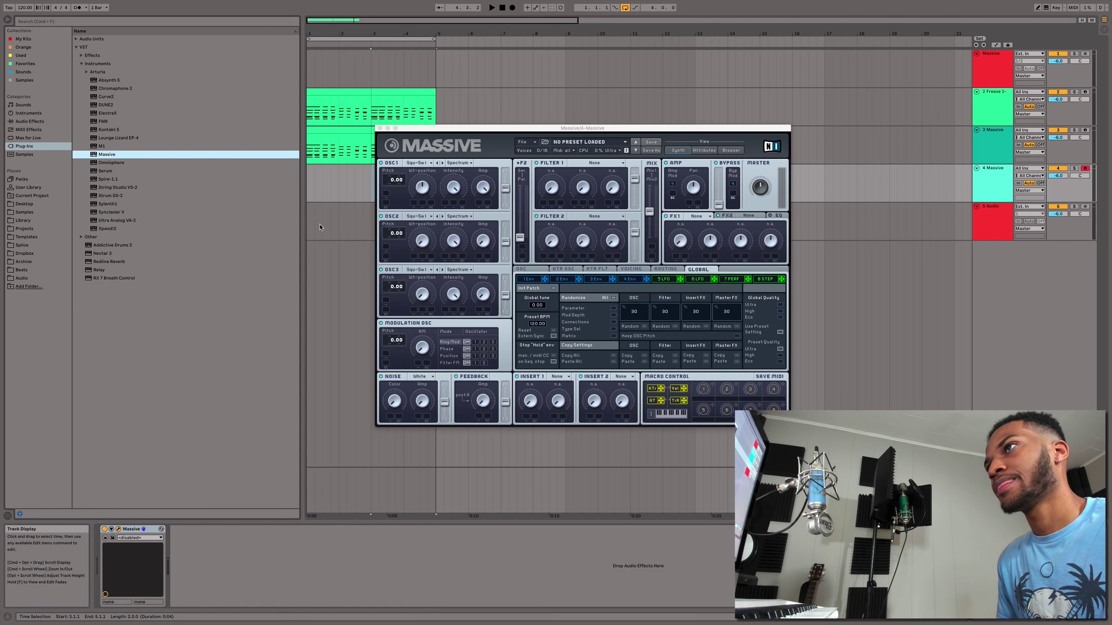
# Audition SYN-11 insane and the presets from SYN-21 through SYN-25 on the newly added fourth Massive track
pyautogui.click(731, 150)
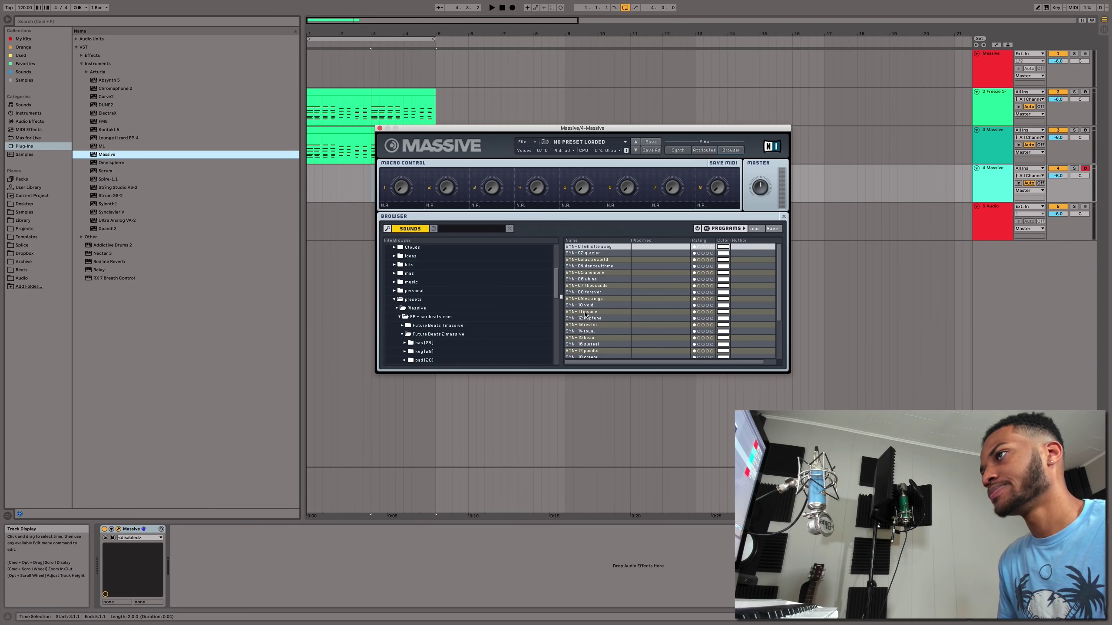
pyautogui.click(585, 311)
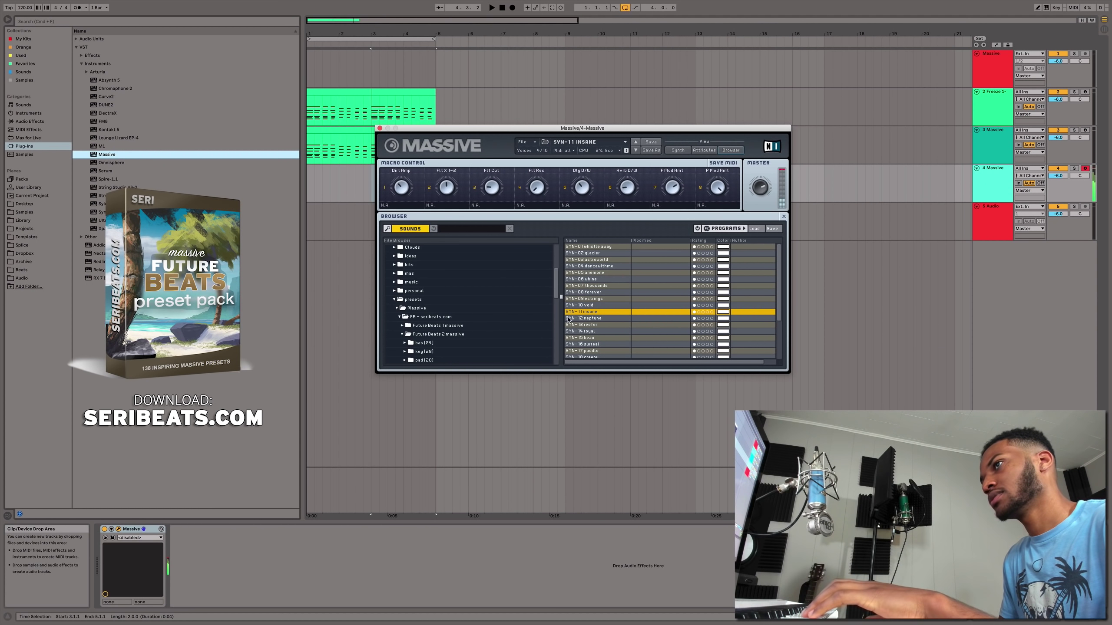
pyautogui.scroll(-3, 606, 324)
pyautogui.click(602, 322)
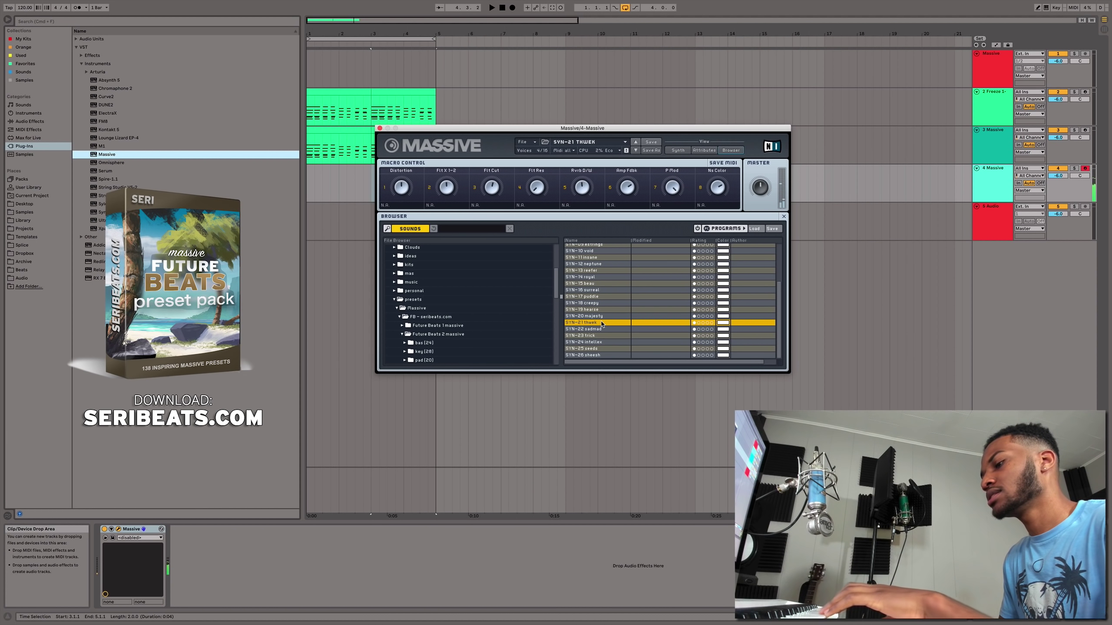
pyautogui.click(599, 330)
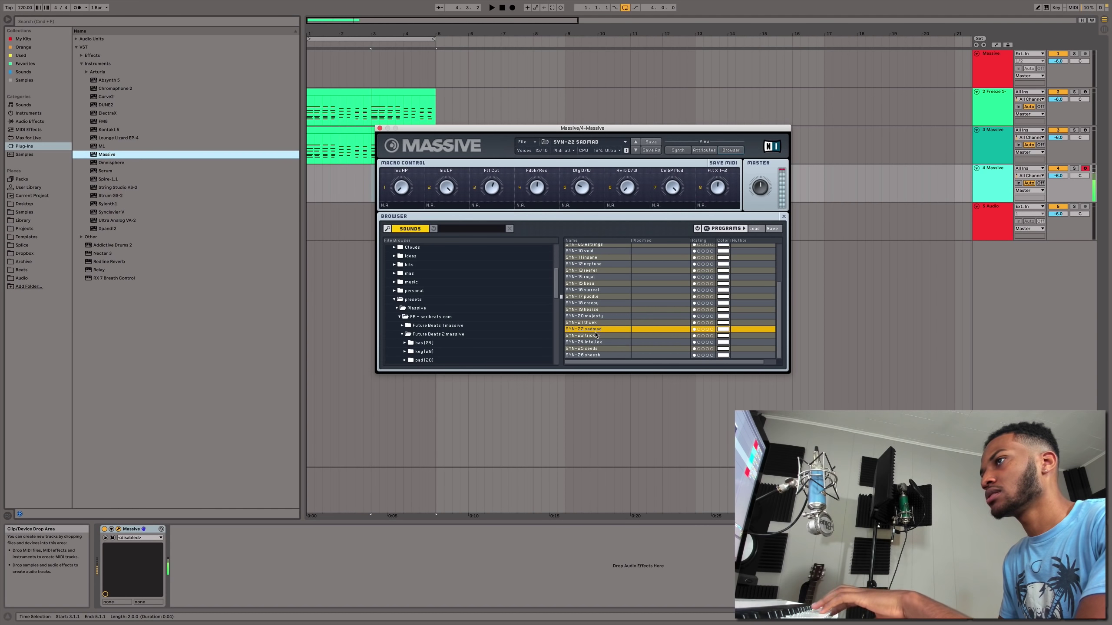
pyautogui.click(595, 336)
pyautogui.click(597, 343)
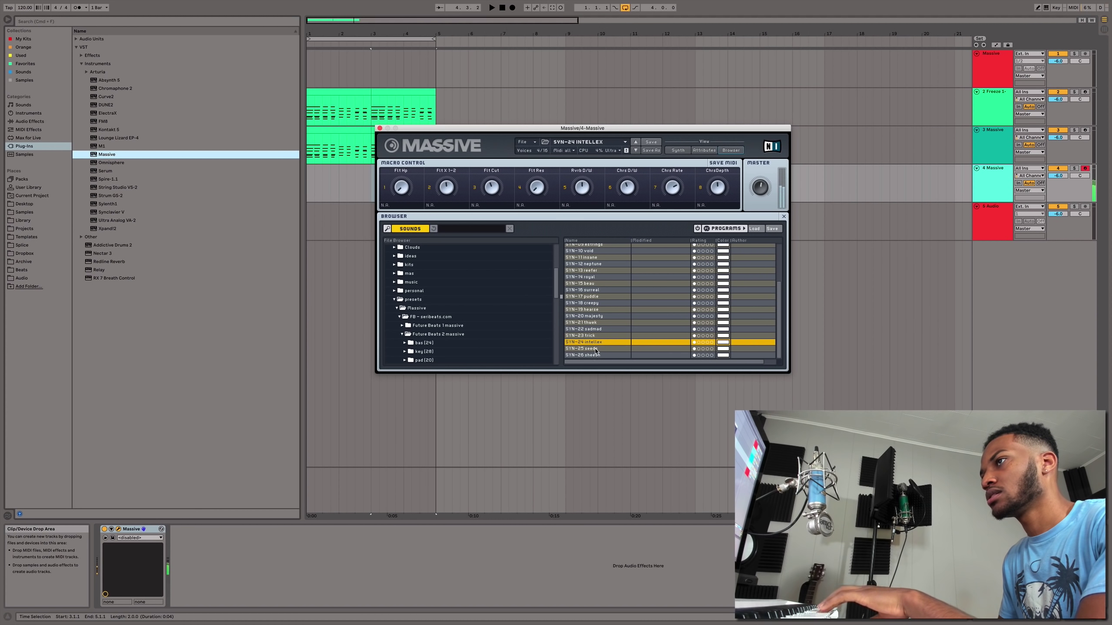
pyautogui.click(595, 349)
pyautogui.click(635, 150)
pyautogui.press('space')
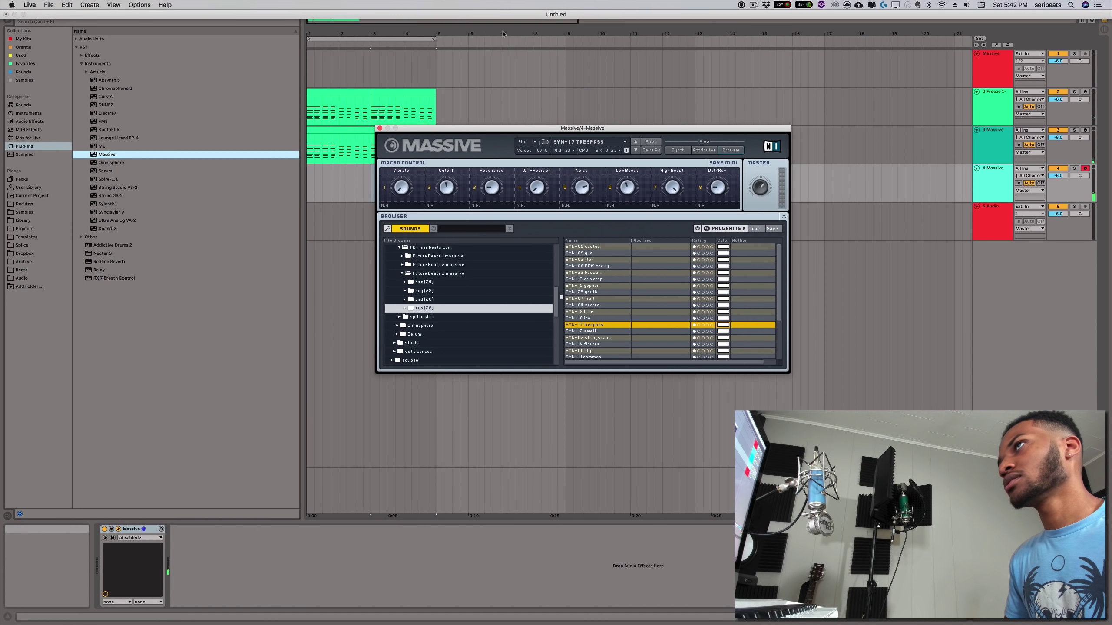
# Record a melody over the looping chords on the fourth track with the SYN-17 trespass preset and play it back
pyautogui.click(512, 8)
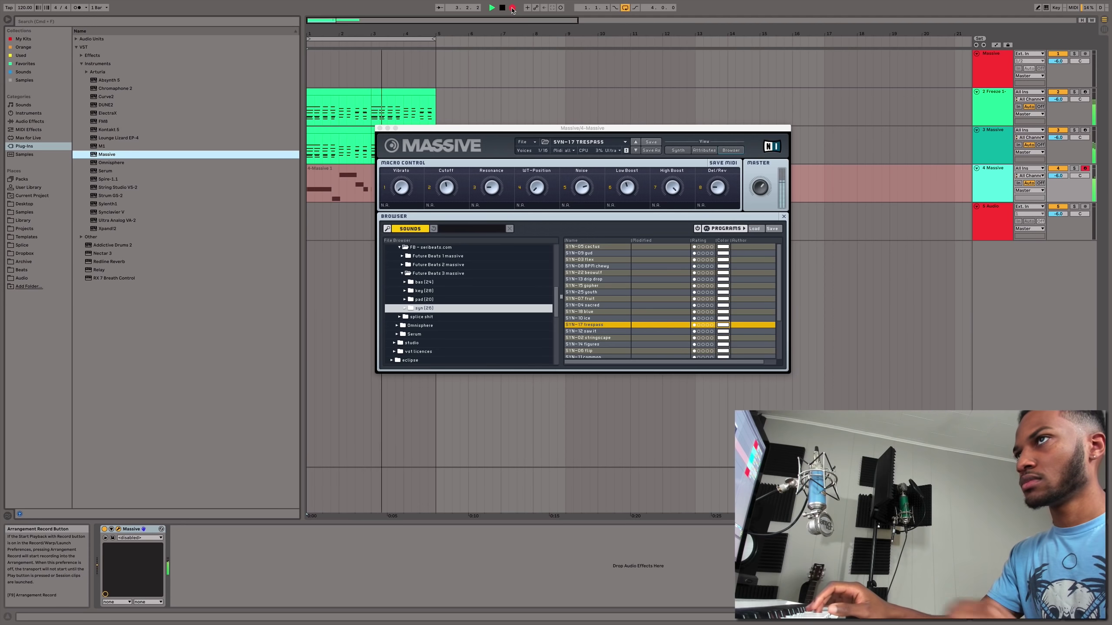
pyautogui.press('space')
pyautogui.press('space')
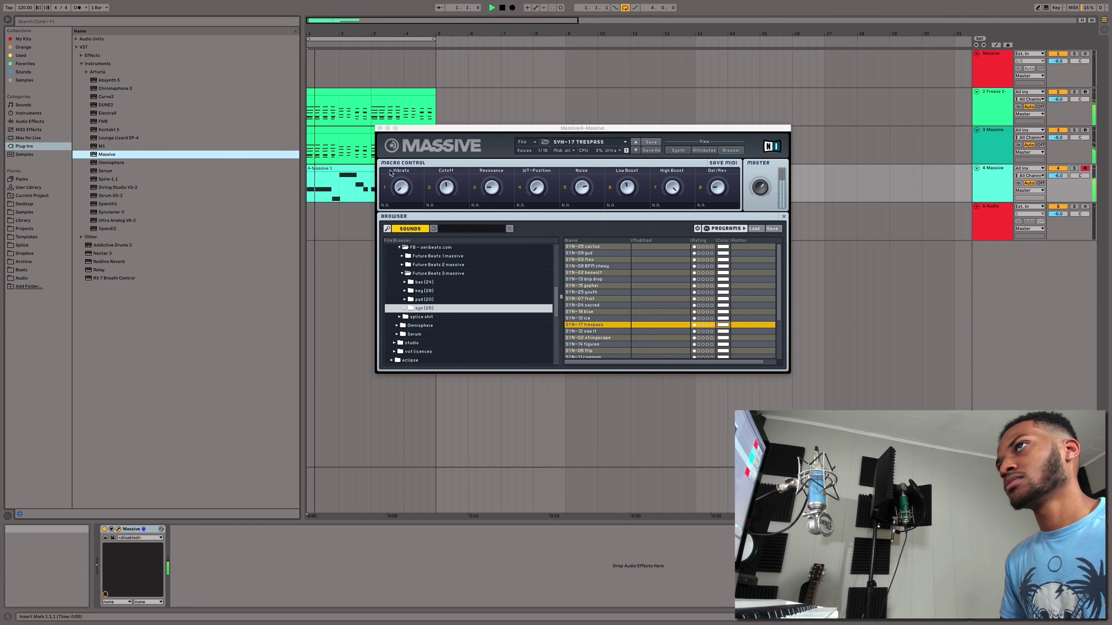
# Close the Massive window and duplicate the first two bars of the recorded melody directly after themselves
pyautogui.click(380, 128)
pyautogui.moveTo(372, 189); pyautogui.dragTo(278, 192)
pyautogui.press('super+d')
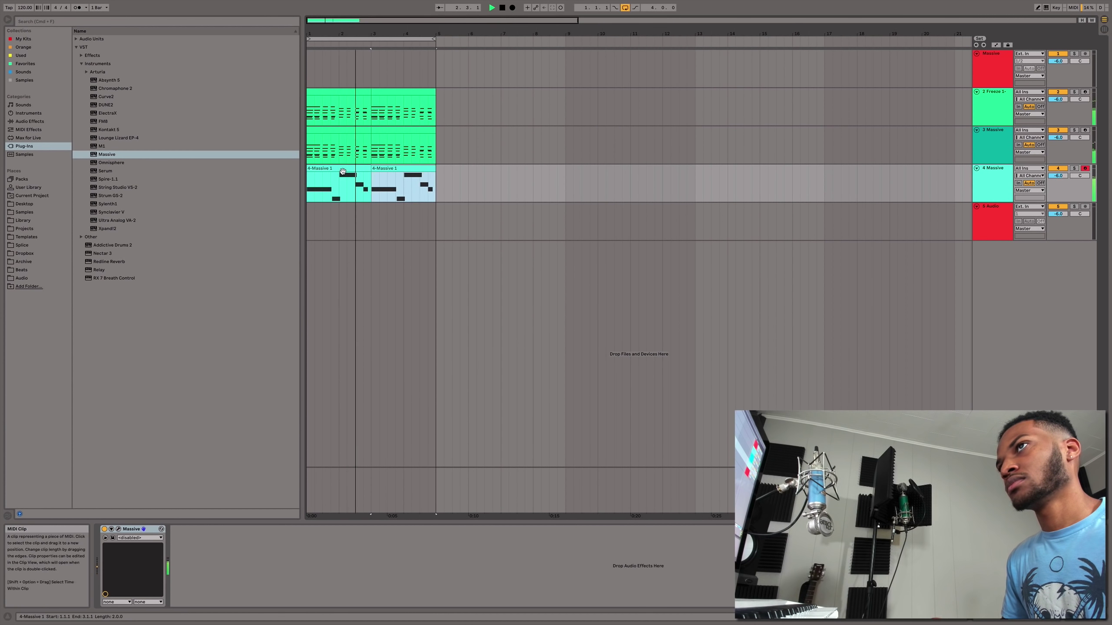
# Move the A#2 note in the first melody clip slightly earlier so that it starts at bar 2
pyautogui.hotkey('shift', 'Tab')
pyautogui.moveTo(696, 320); pyautogui.dragTo(686, 320)
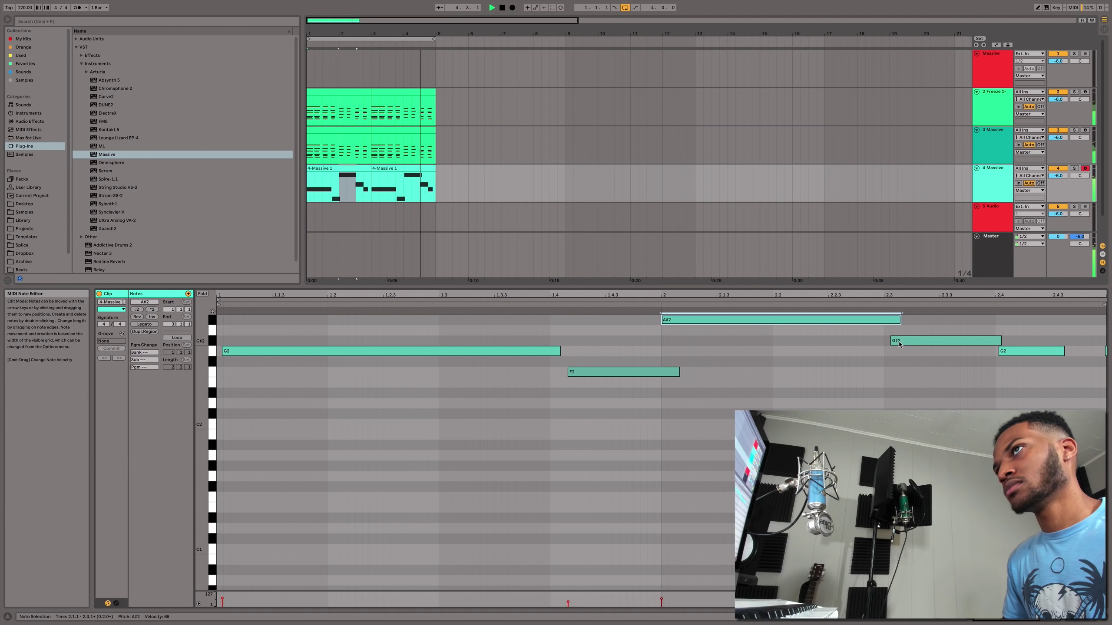
pyautogui.hotkey('shift', 'Tab')
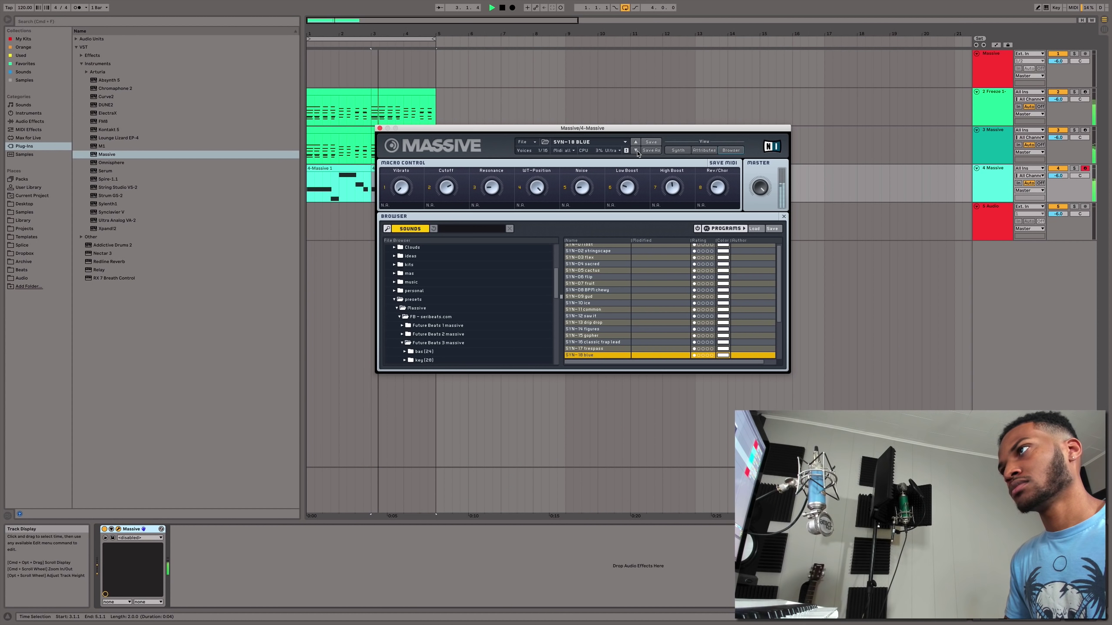
# Audition successive presets on the looping melody, including SYN-19 ghoul, SYN-20 grey area, SYN-22 beowulf and SYN-23 simple, and load SYN-03 flex
pyautogui.click(637, 152)
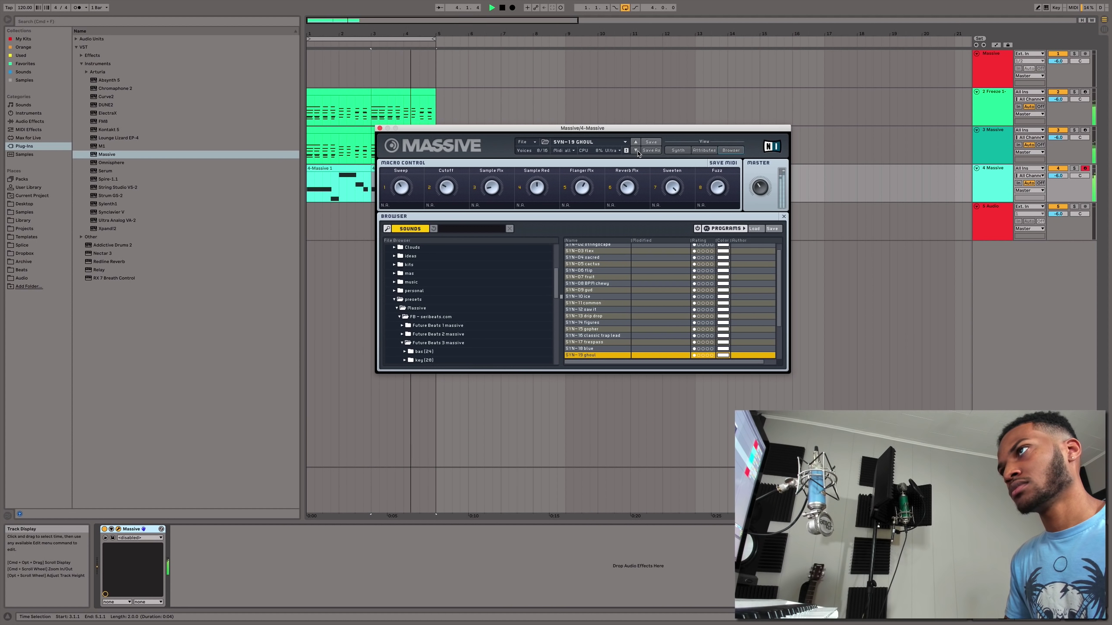
pyautogui.click(637, 151)
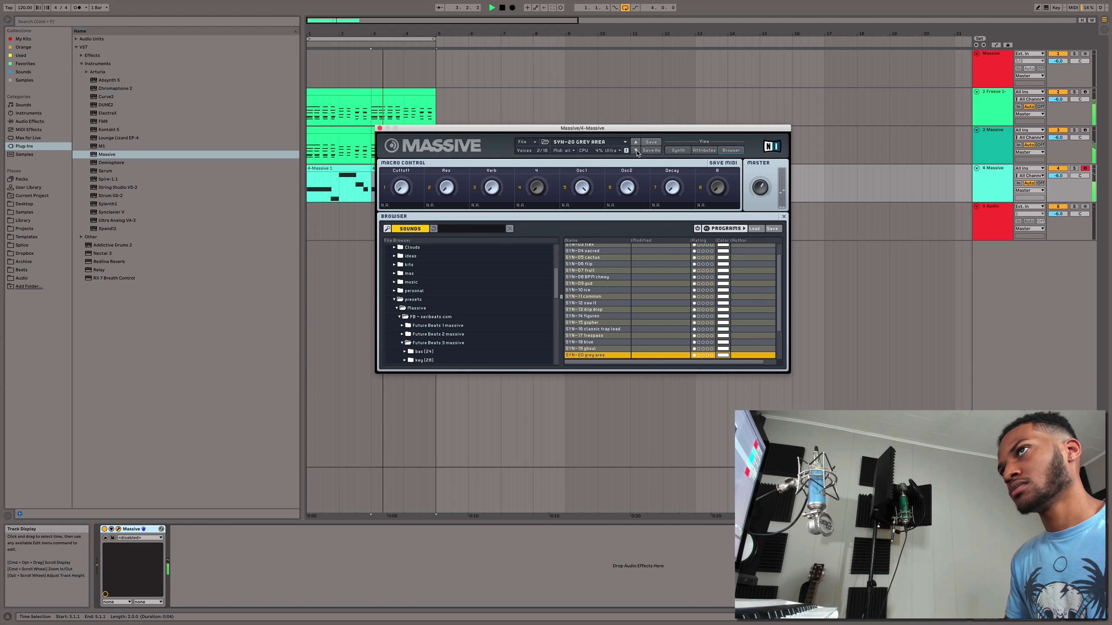
pyautogui.click(637, 151)
pyautogui.click(637, 151)
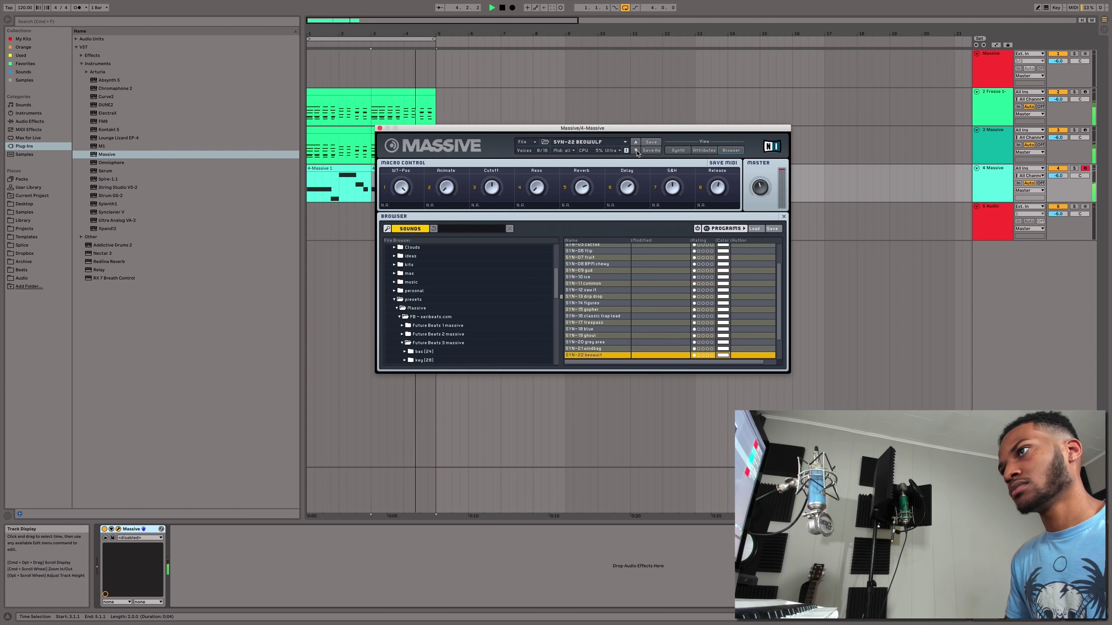
pyautogui.click(637, 152)
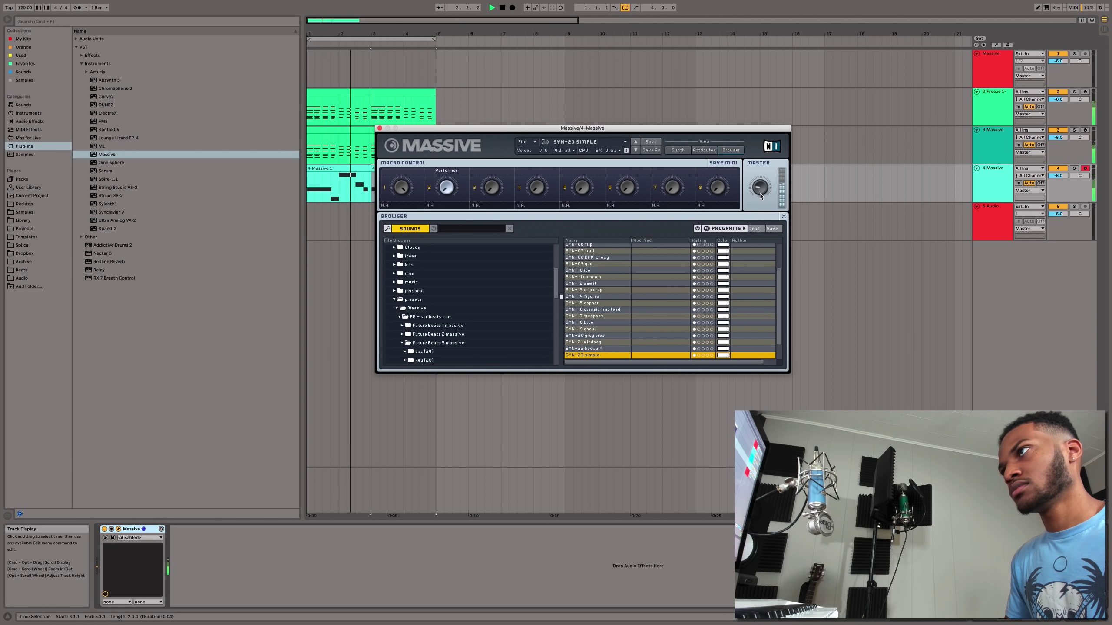
pyautogui.click(636, 150)
pyautogui.click(637, 151)
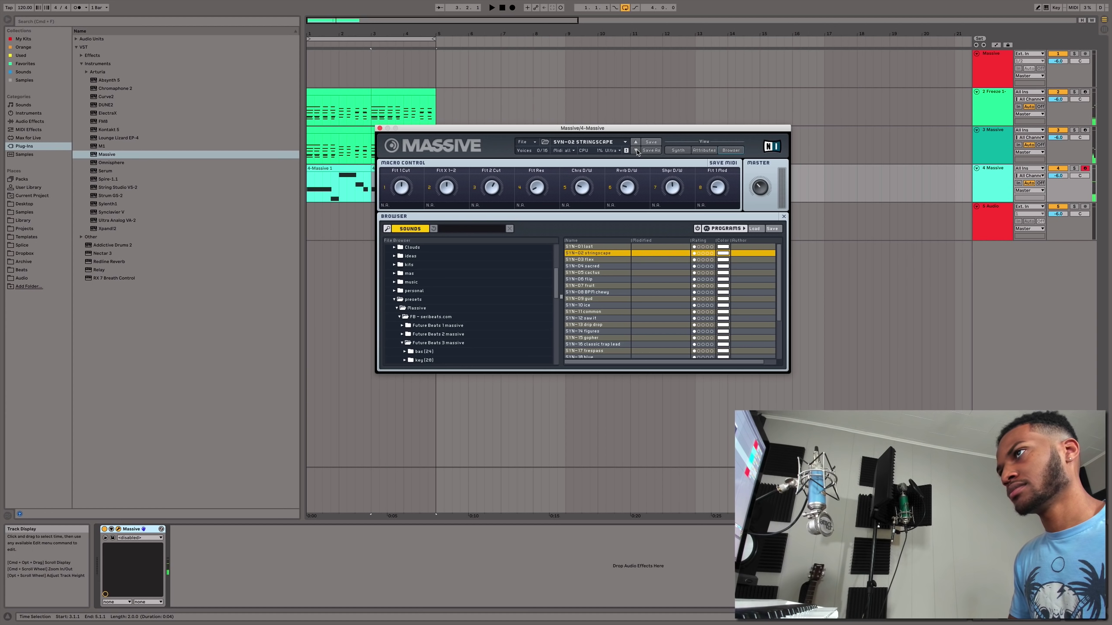
pyautogui.click(636, 151)
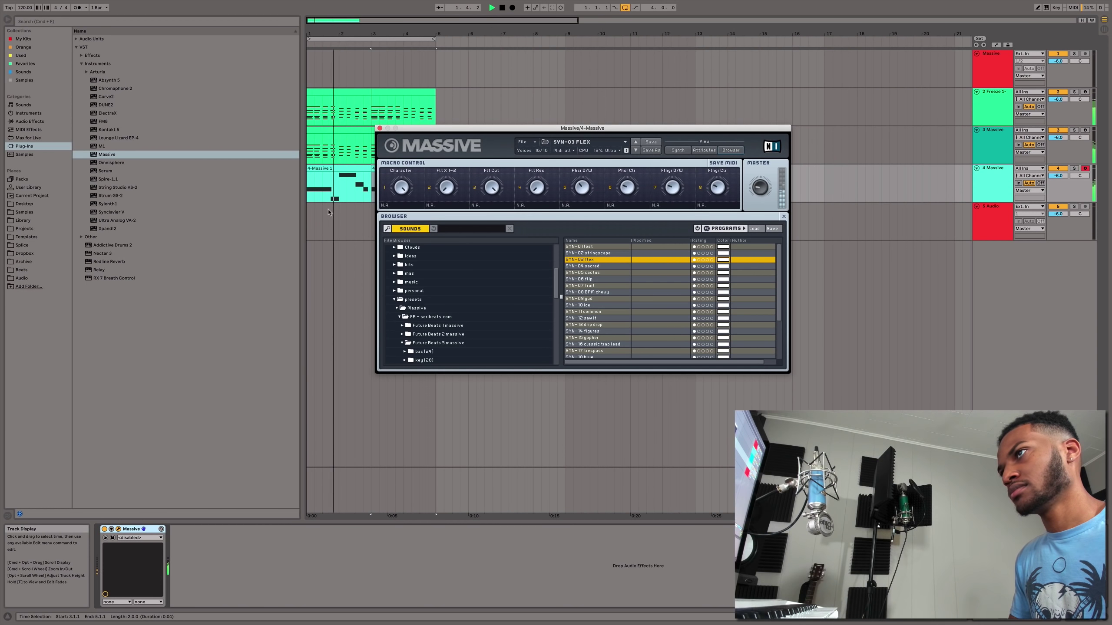
# Audition the presets SYN-04 sacred, SYN-05 cactus and SYN-06 flip on the looping melody and load SYN-07 fruit
pyautogui.doubleClick(357, 193)
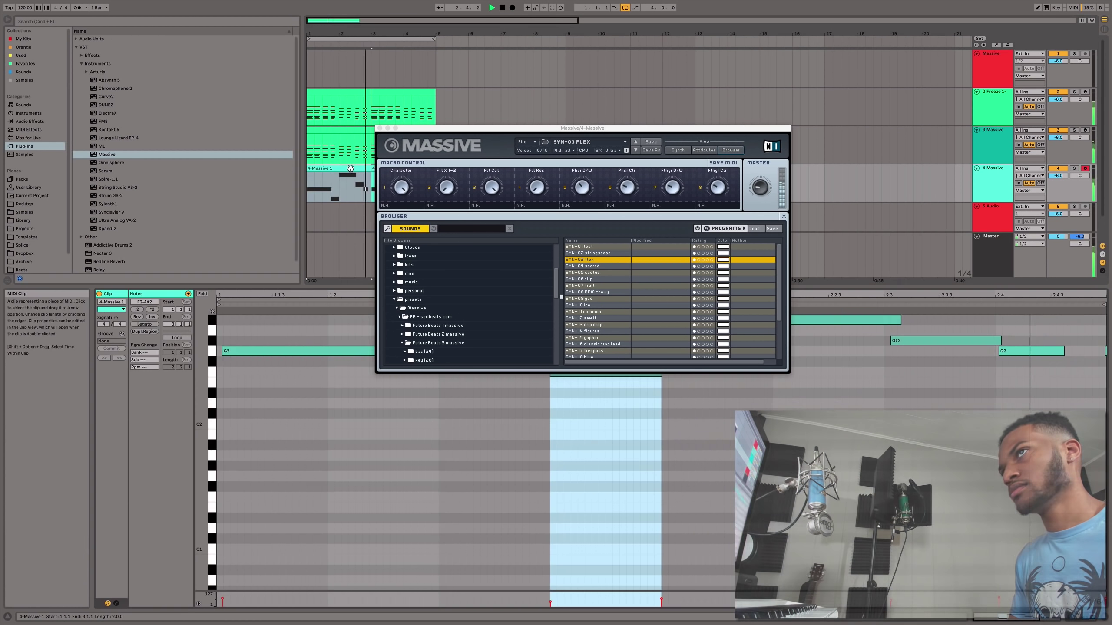
pyautogui.click(589, 266)
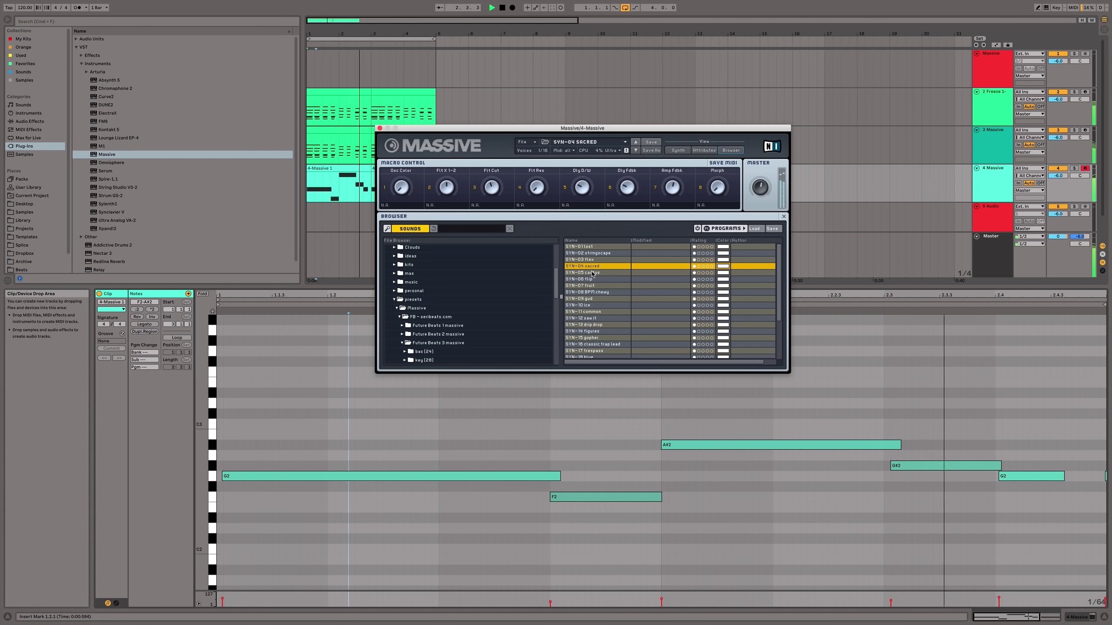
pyautogui.click(593, 273)
pyautogui.click(593, 280)
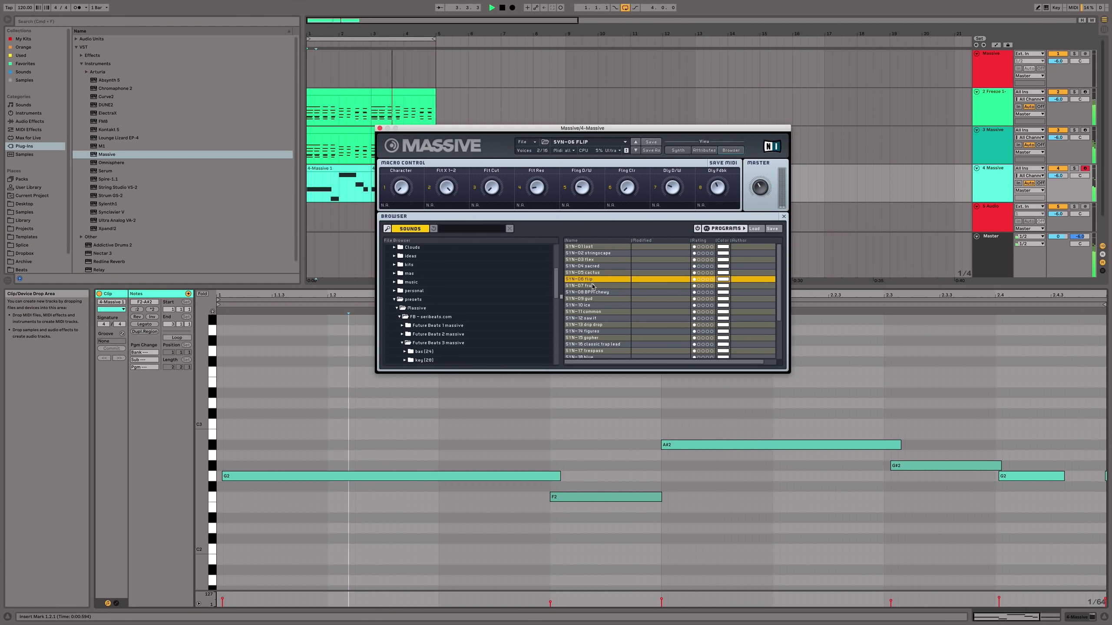
pyautogui.click(592, 287)
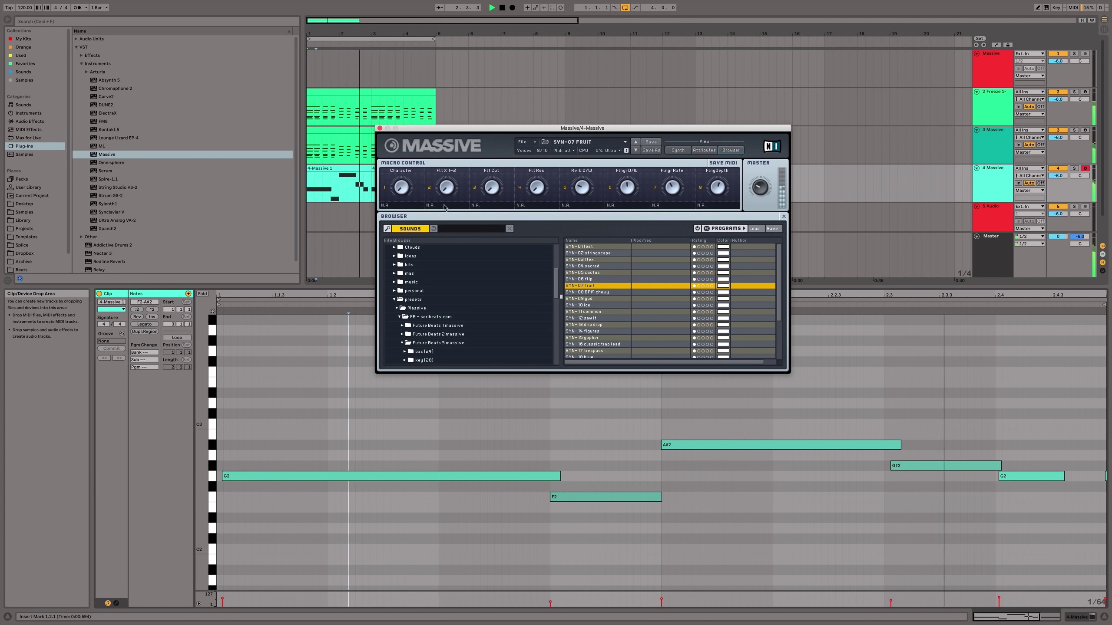
# Close the Massive window and align the start of the melody clip's first G2 note with bar 1
pyautogui.click(380, 128)
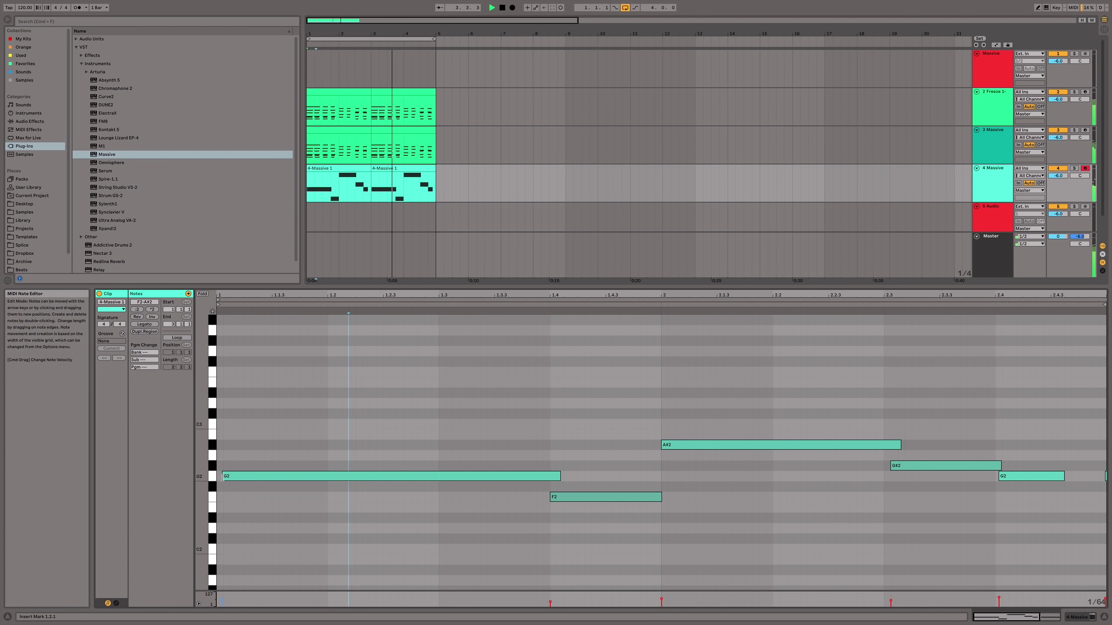
pyautogui.moveTo(222, 477); pyautogui.dragTo(217, 478)
pyautogui.click(1104, 617)
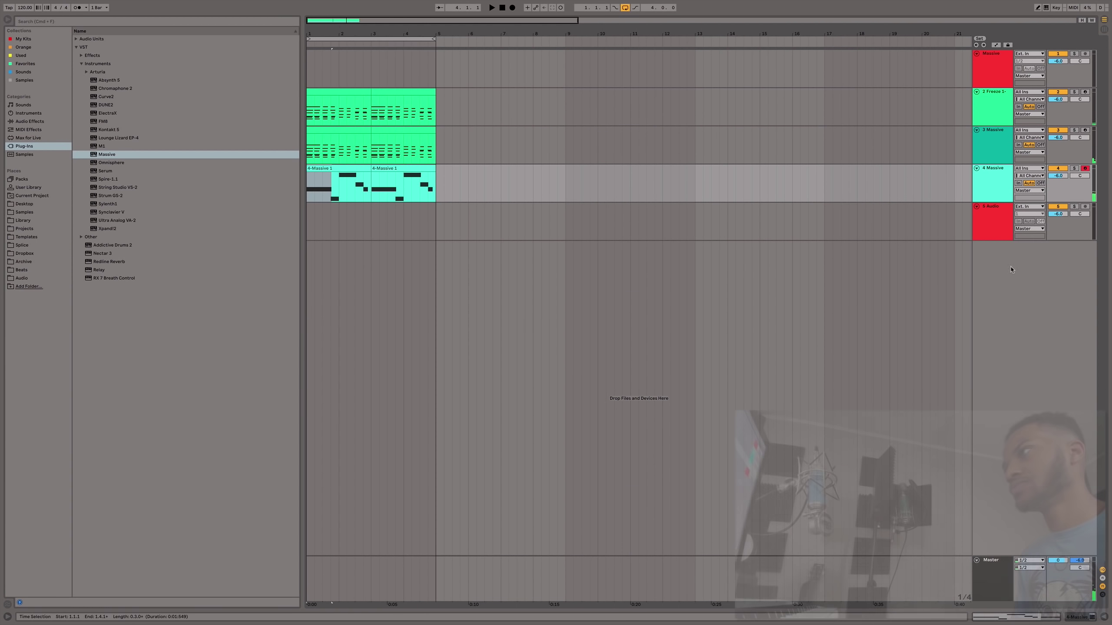
# Add Kontakt 5 on a new track below the third track and paste that track's two-bar chord clip onto it twice in a row
pyautogui.click(991, 144)
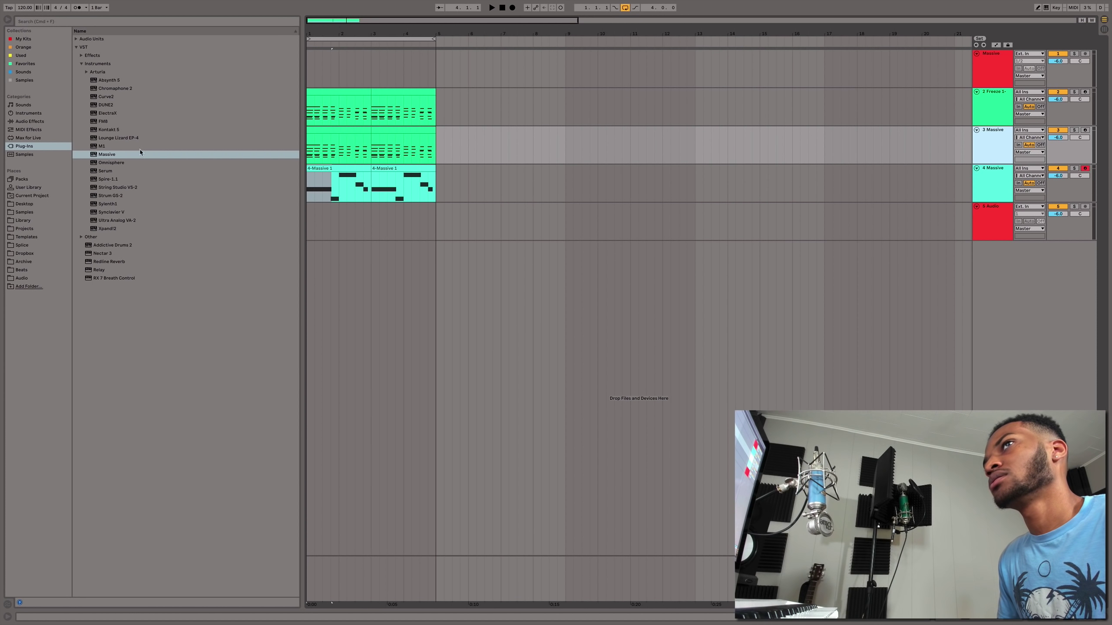
pyautogui.moveTo(131, 129); pyautogui.dragTo(586, 165)
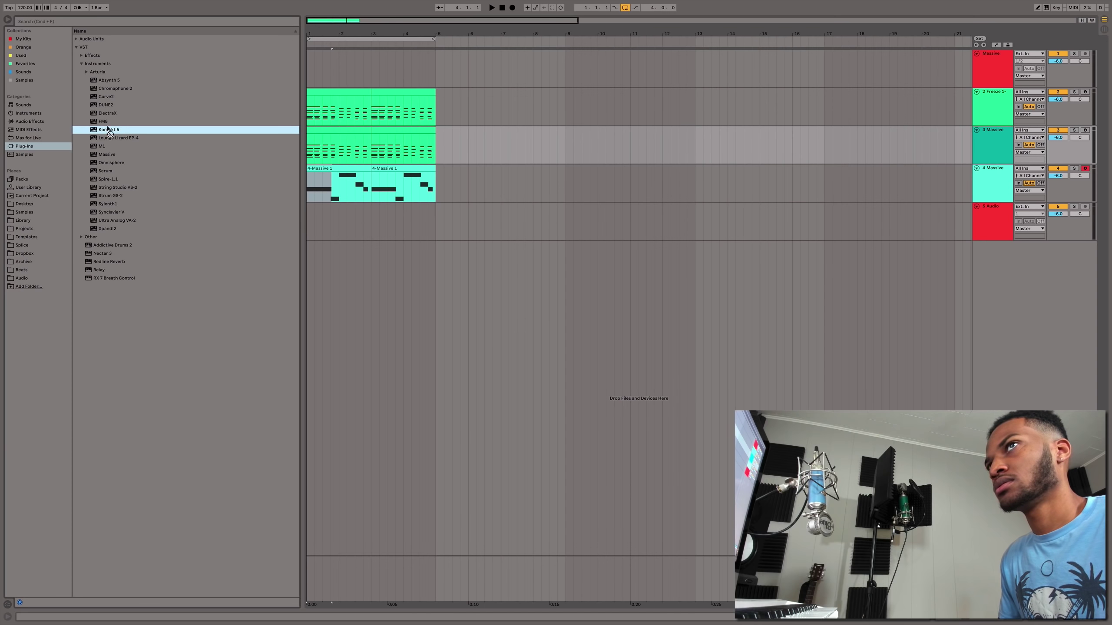
pyautogui.moveTo(507, 333); pyautogui.dragTo(357, 185)
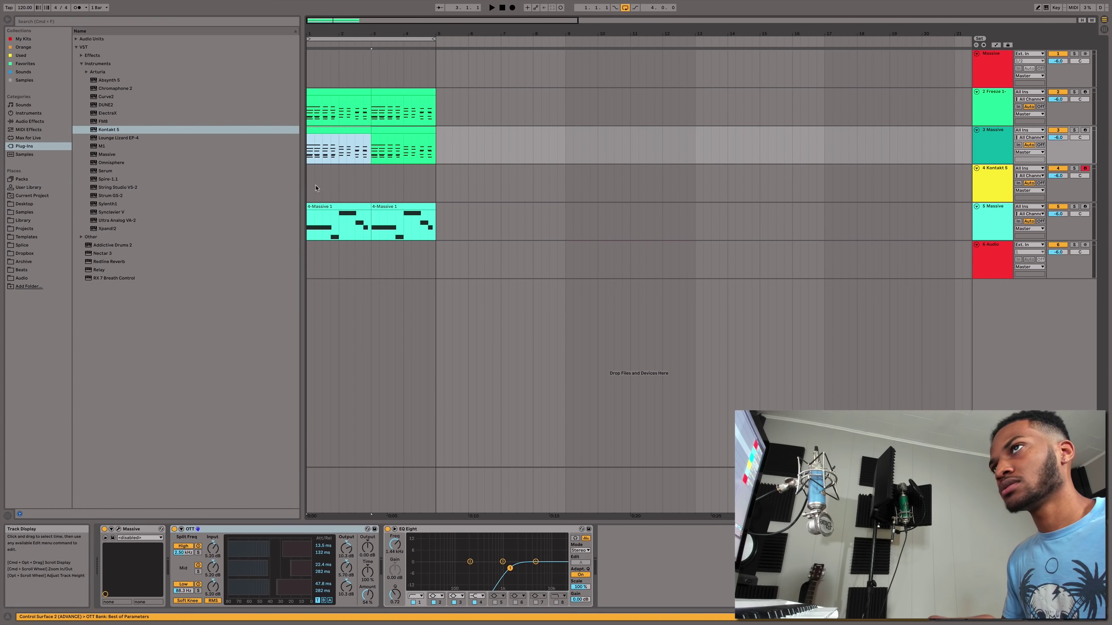
pyautogui.click(316, 189)
pyautogui.press('super+v')
pyautogui.press('space')
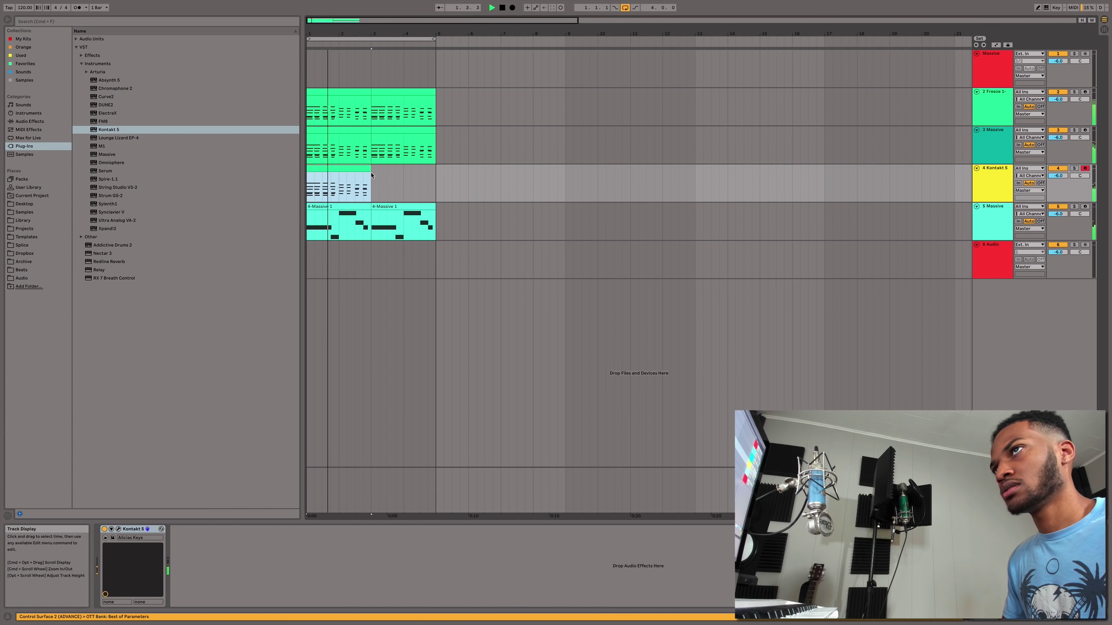
pyautogui.press('super+v')
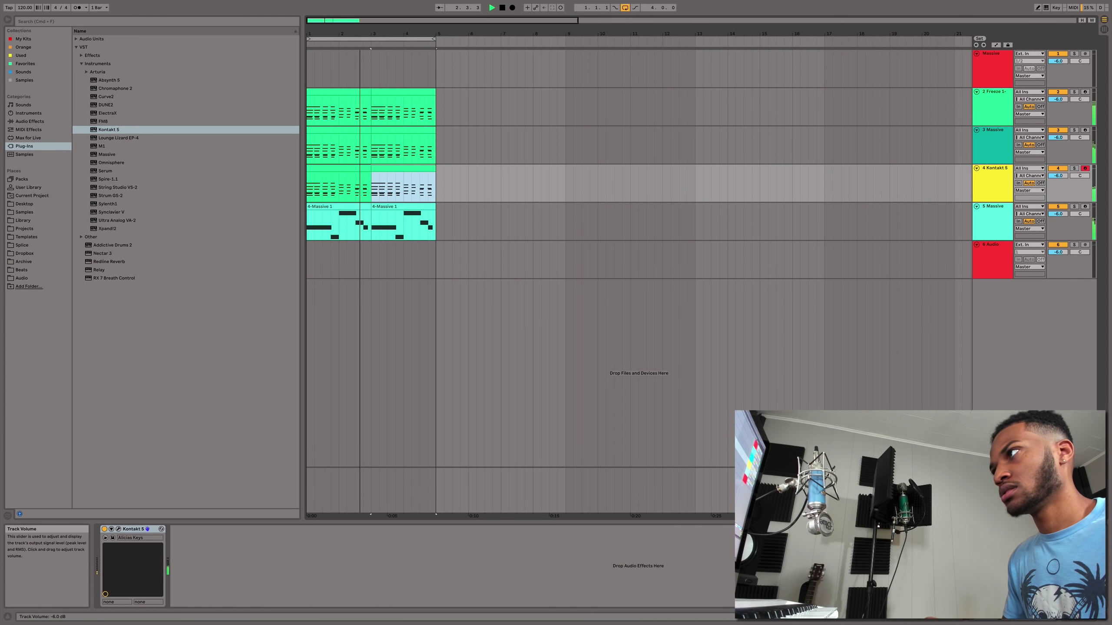
# Set the Kontakt 5 track's volume to 0 dB and raise the volume of its Alicias Keys instrument
pyautogui.click(1058, 175)
pyautogui.press('Delete')
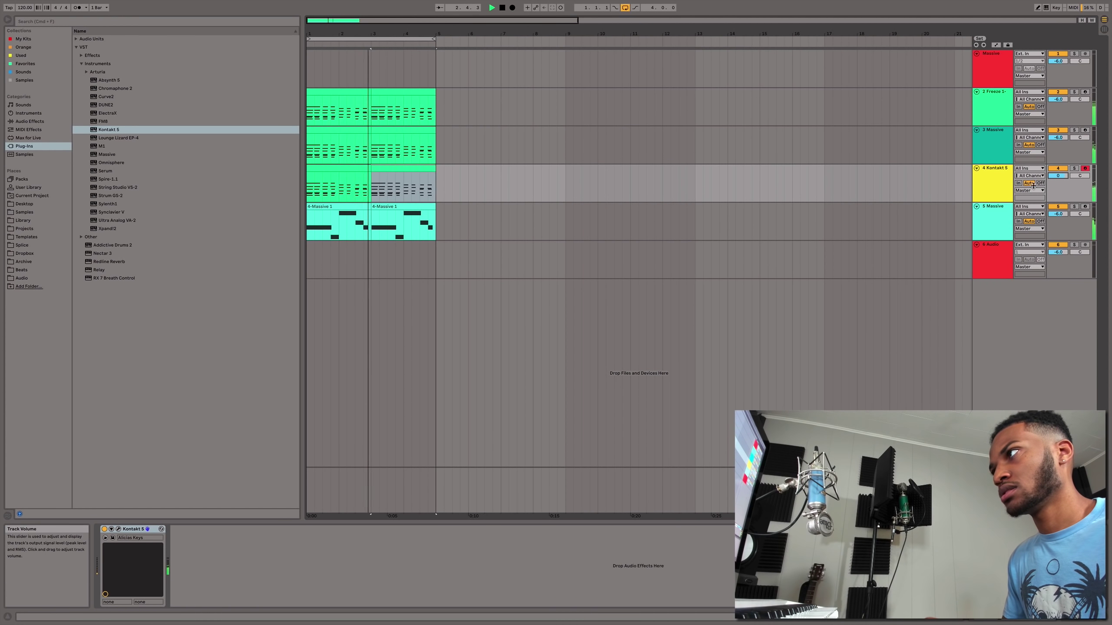
pyautogui.click(118, 529)
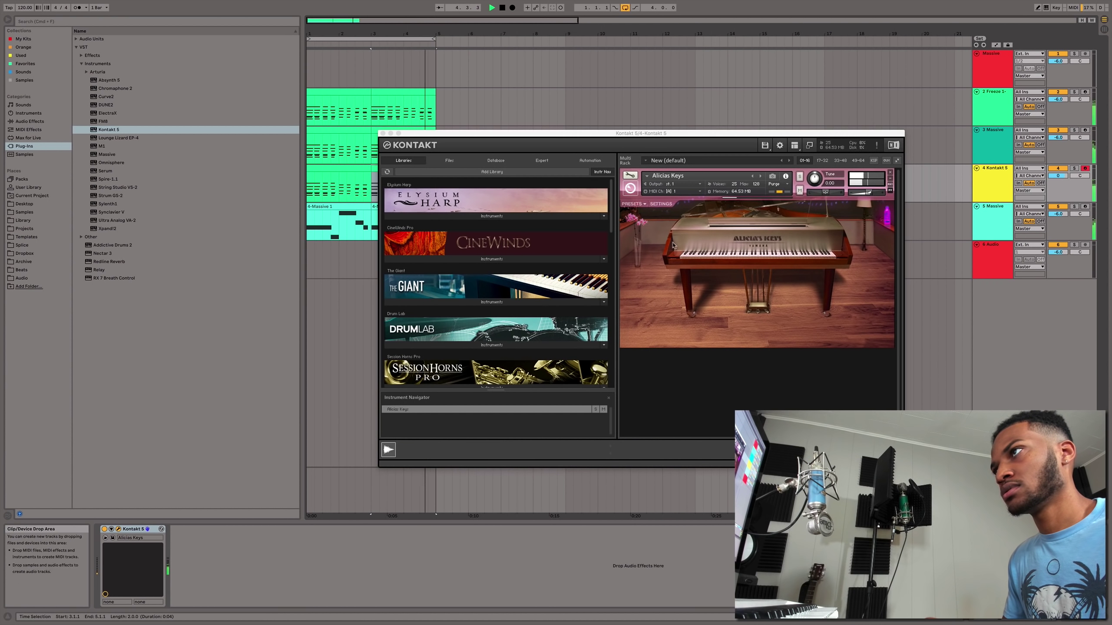
pyautogui.click(861, 193)
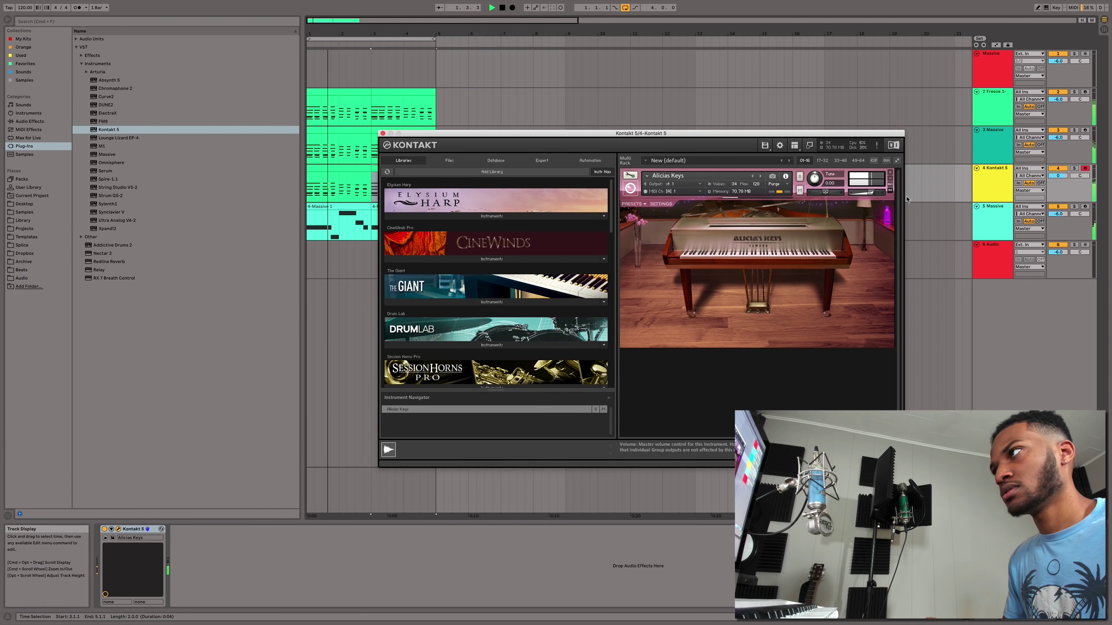
pyautogui.click(382, 134)
# Group the resampled chord track, the octave-up Massive track and the Kontakt 5 track, and stop playback
pyautogui.click(997, 179)
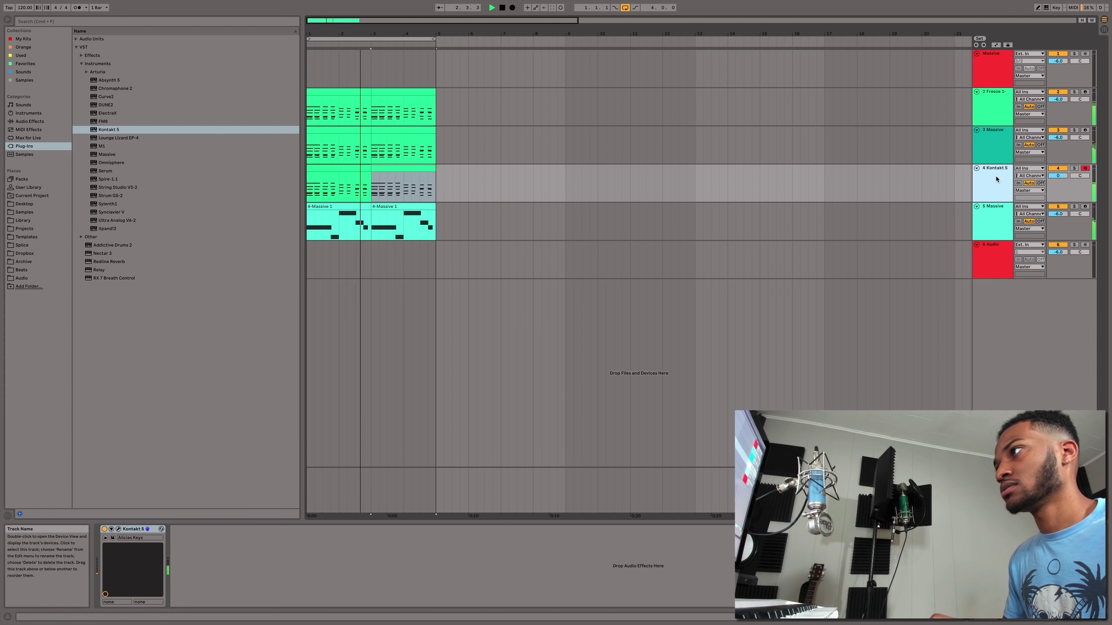
pyautogui.keyDown('shift'); pyautogui.click(991, 104); pyautogui.keyUp('shift')
pyautogui.press('super+g')
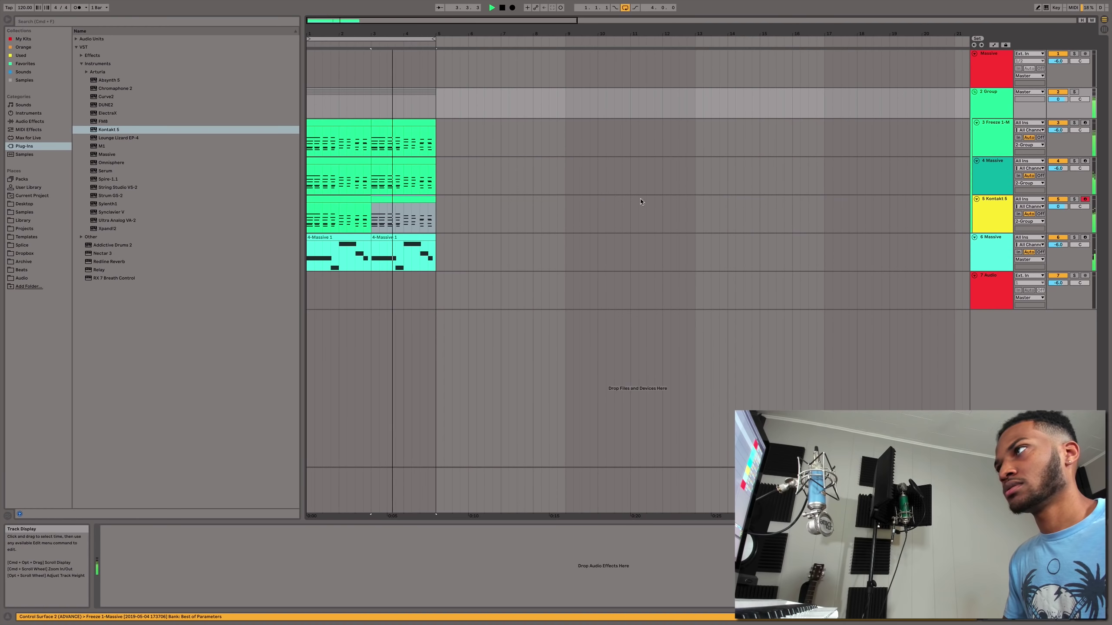
pyautogui.click(996, 131)
pyautogui.press('space')
# Rename the new group track as layer
pyautogui.click(363, 162)
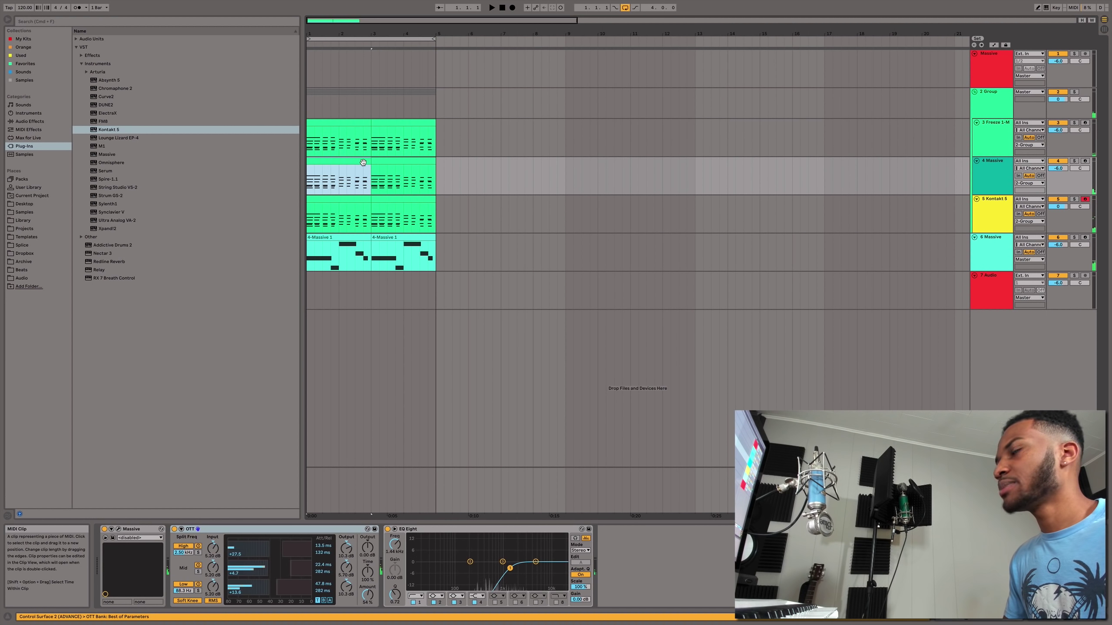
pyautogui.click(993, 112)
pyautogui.click(458, 178)
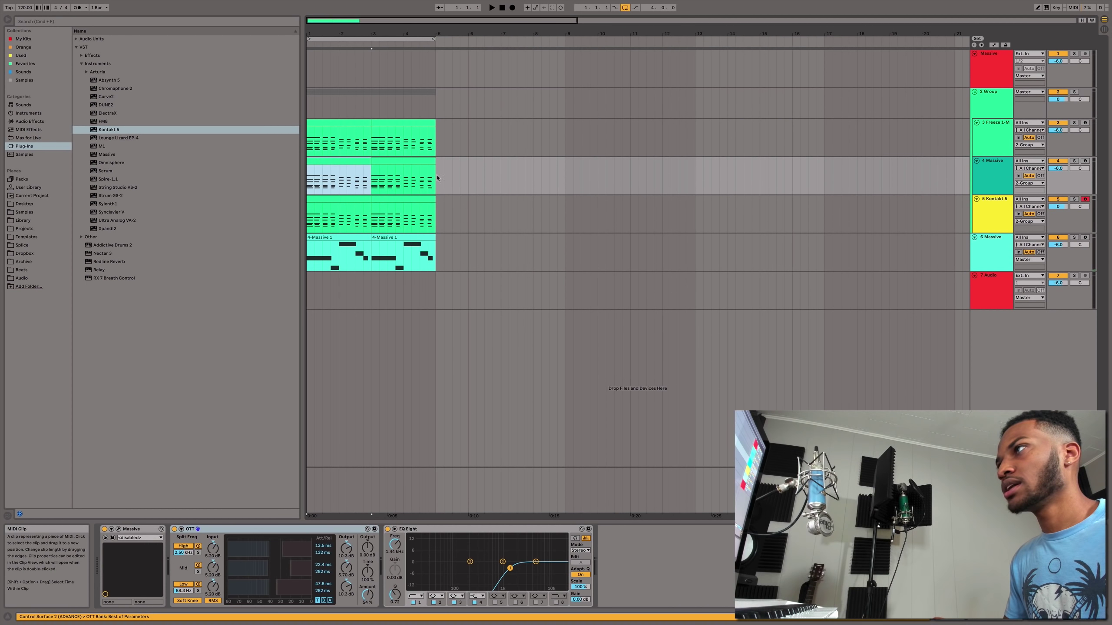
pyautogui.click(987, 107)
pyautogui.press('super+r')
pyautogui.write('layer')
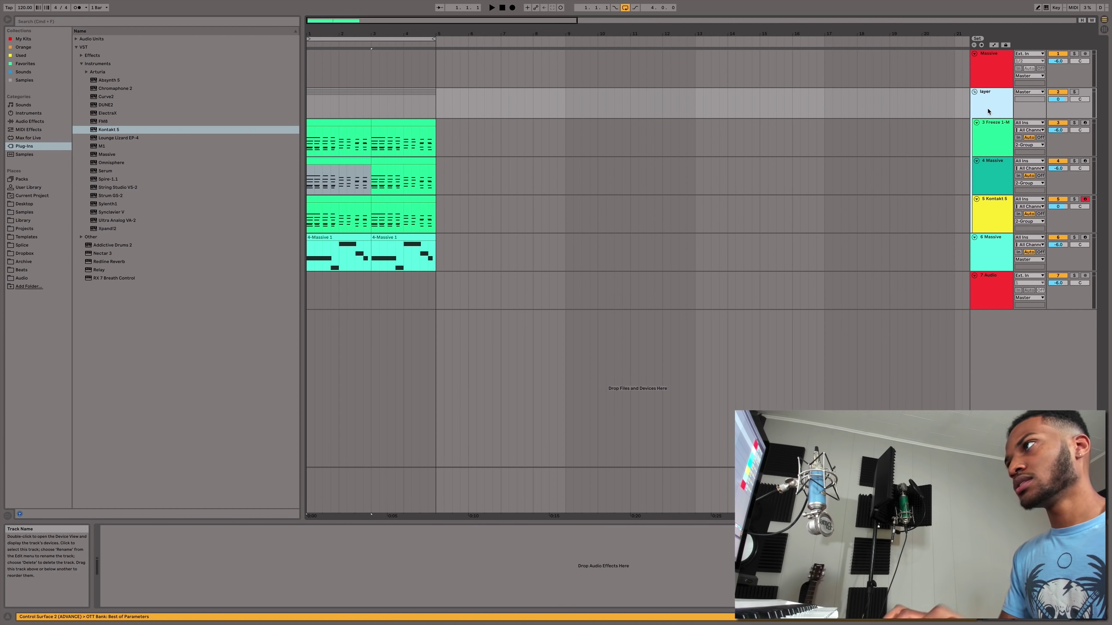
pyautogui.press('Return')
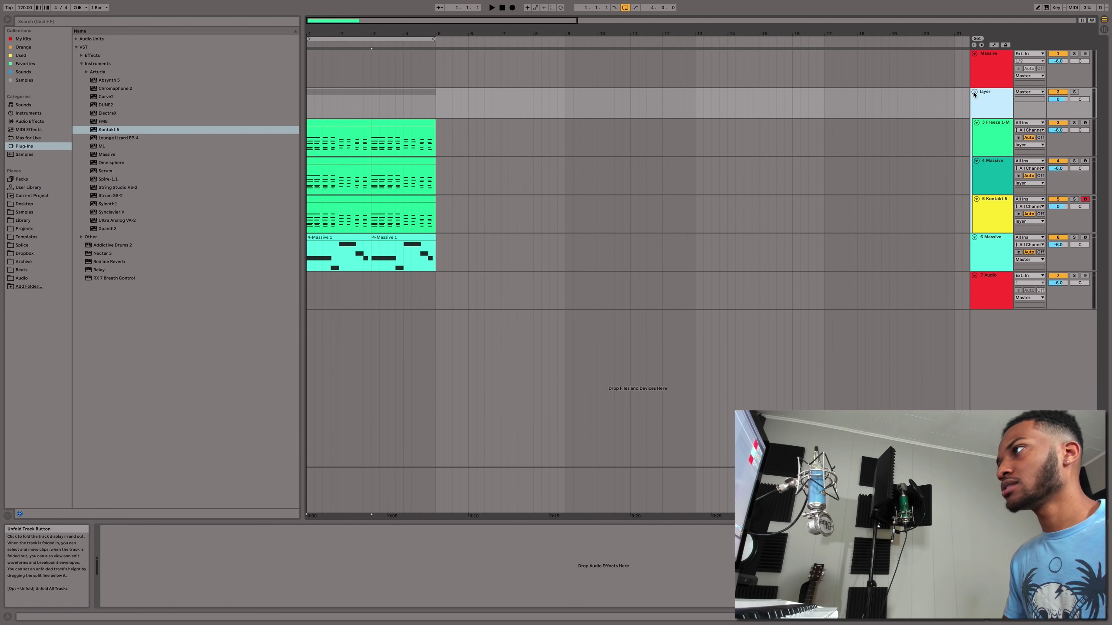
# Wrap the resampled chord sampler on the group's first track in an Instrument Rack and show its chain list
pyautogui.click(976, 139)
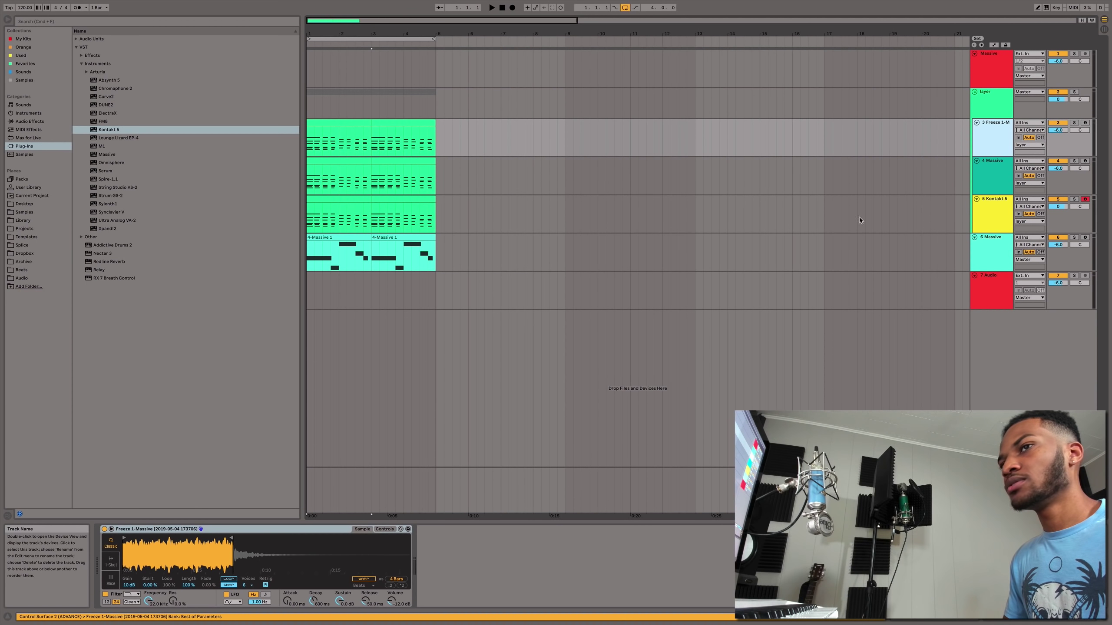
pyautogui.click(1018, 176)
pyautogui.click(1029, 176)
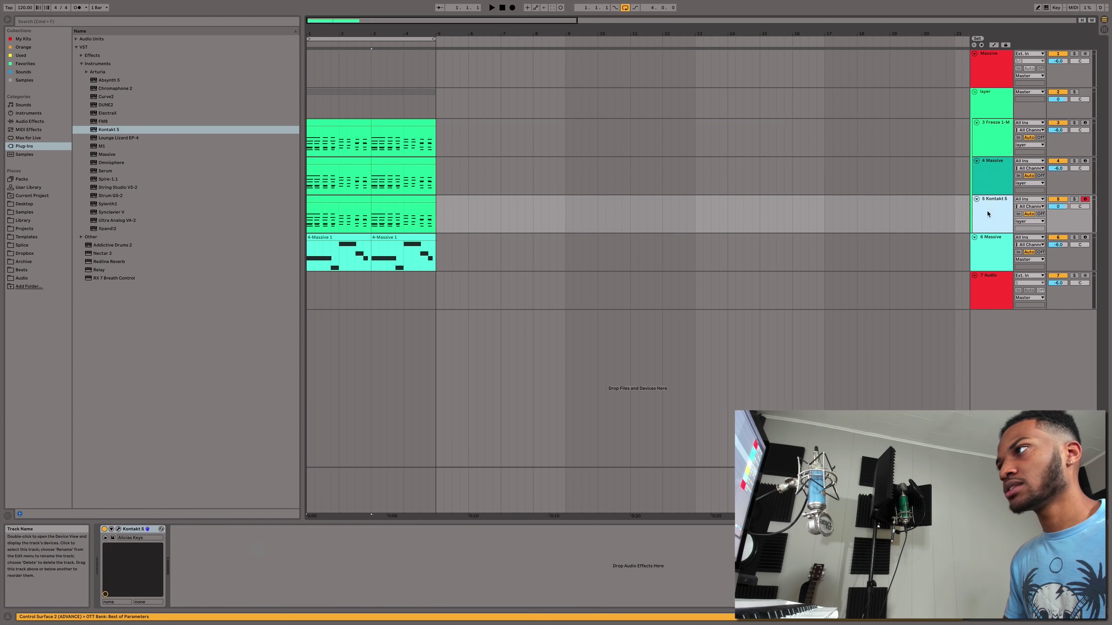
pyautogui.click(140, 530)
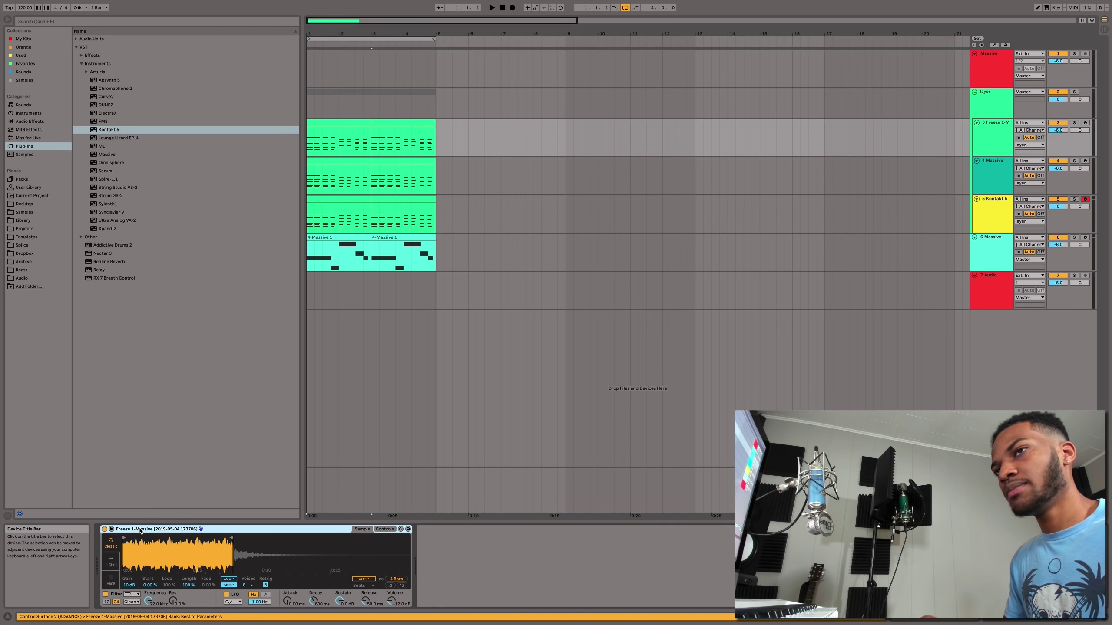
pyautogui.press('super+g')
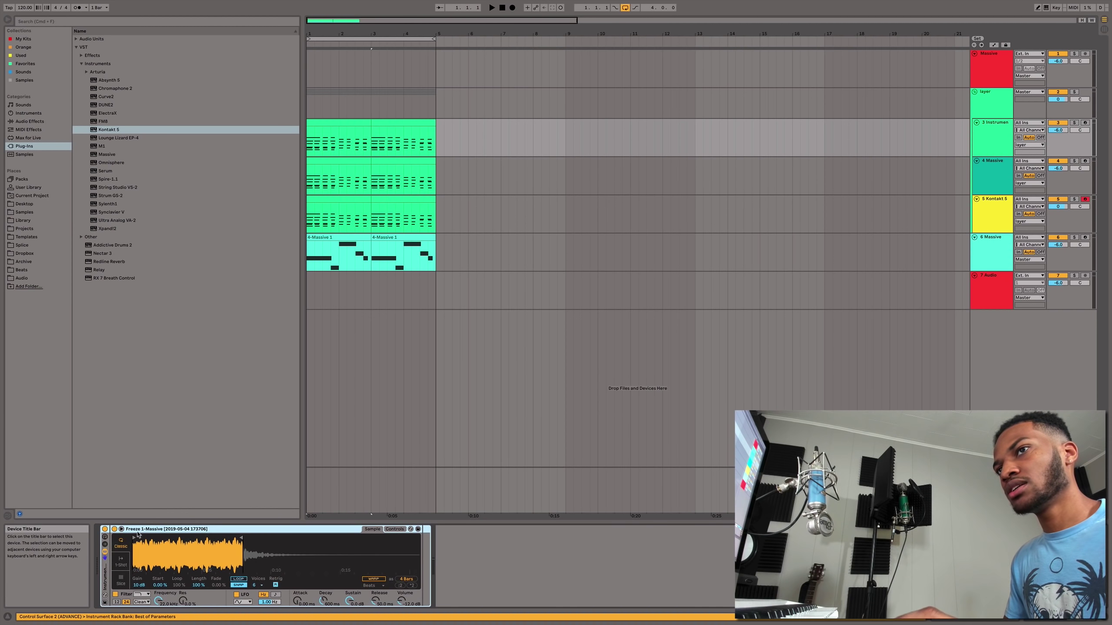
pyautogui.click(104, 546)
# Create two additional chains in the Instrument Rack and name them massive and piano
pyautogui.rightClick(137, 563)
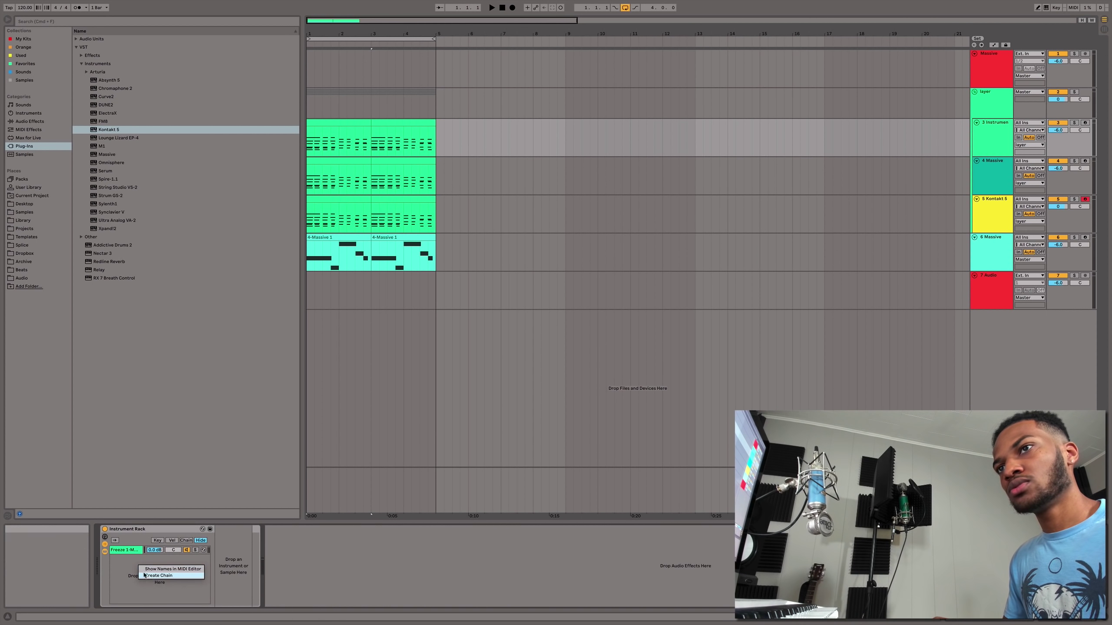
pyautogui.click(157, 577)
pyautogui.rightClick(137, 577)
pyautogui.click(151, 587)
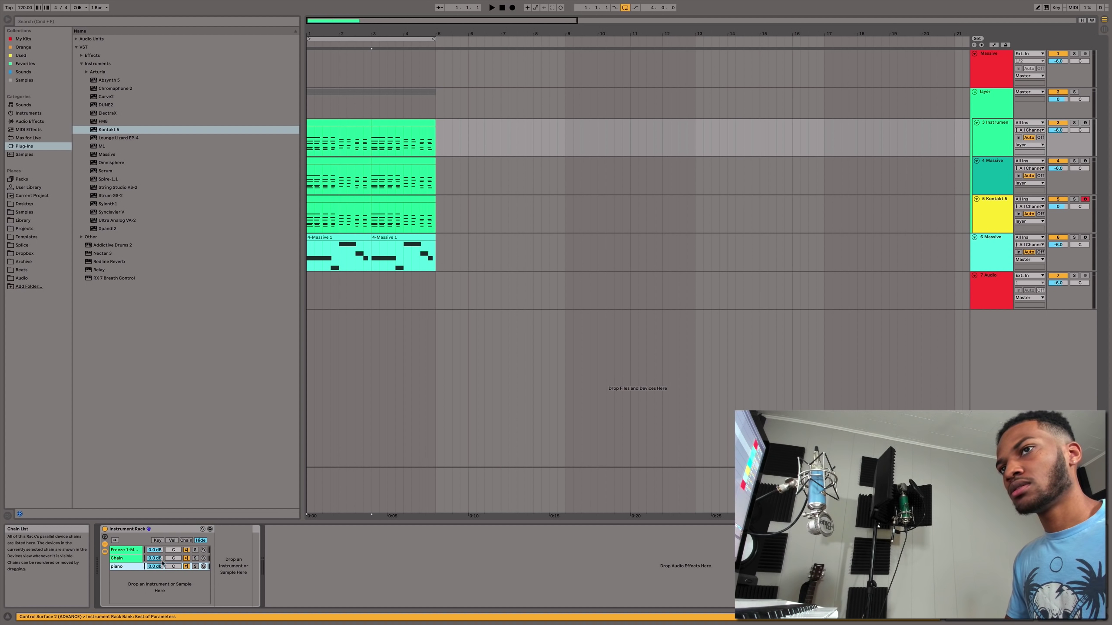
pyautogui.click(128, 559)
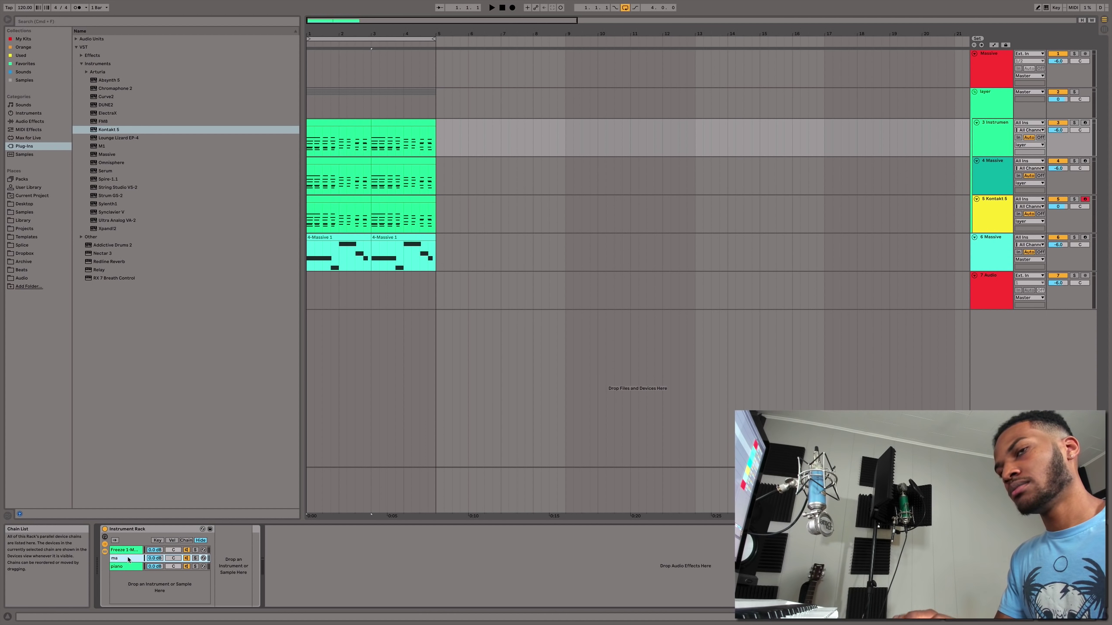
# Move Massive, OTT and EQ Eight from the fourth track into the rack's massive chain
pyautogui.click(1009, 186)
pyautogui.click(509, 530)
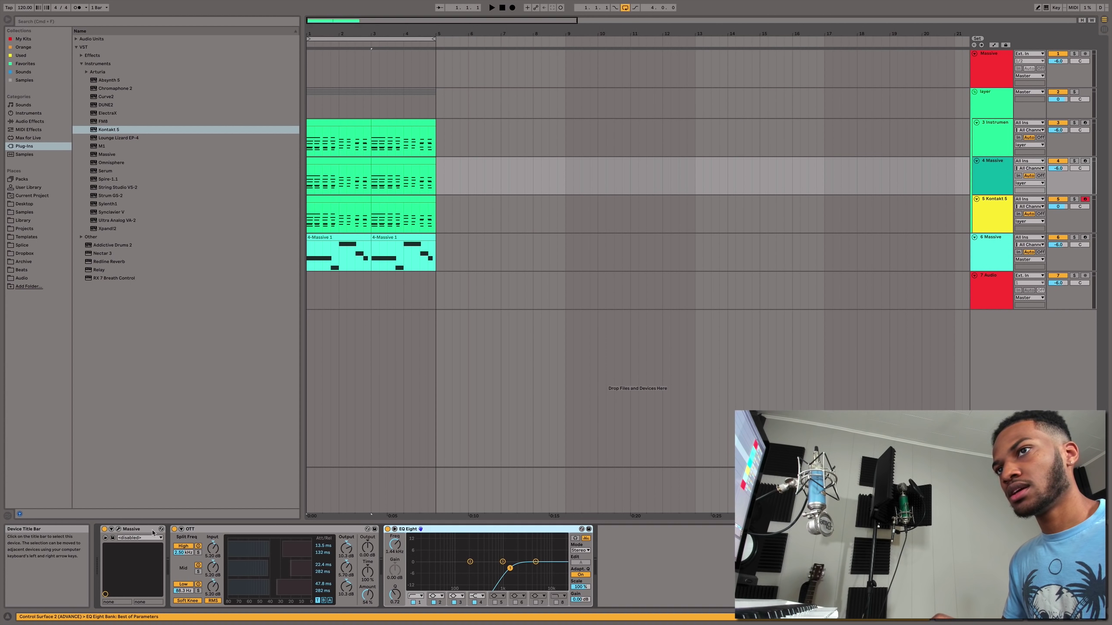
pyautogui.press('Delete')
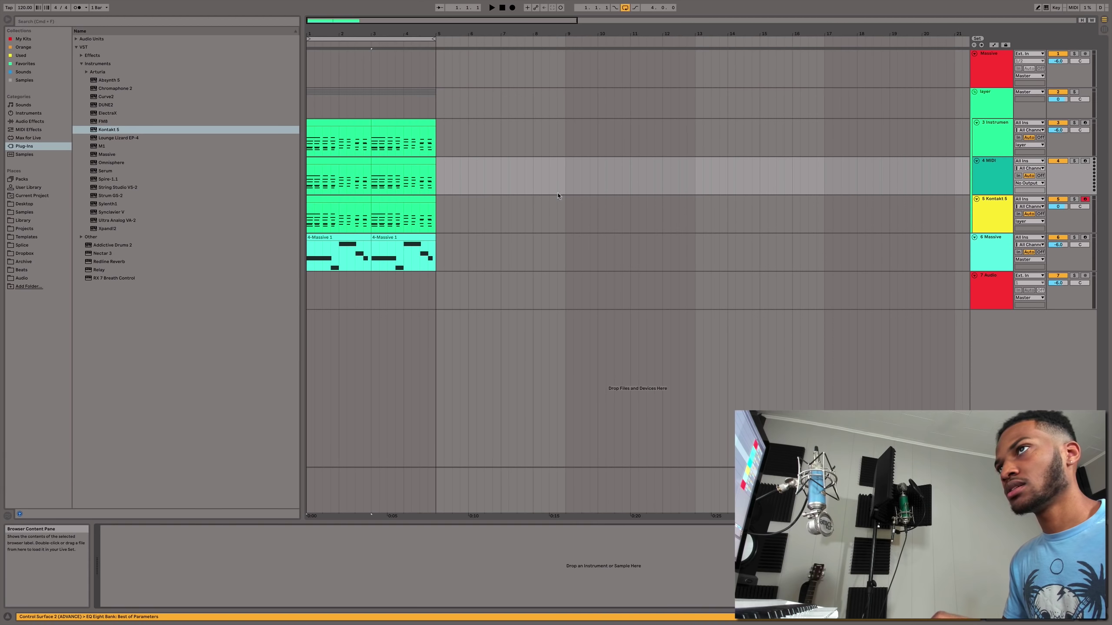
pyautogui.click(988, 143)
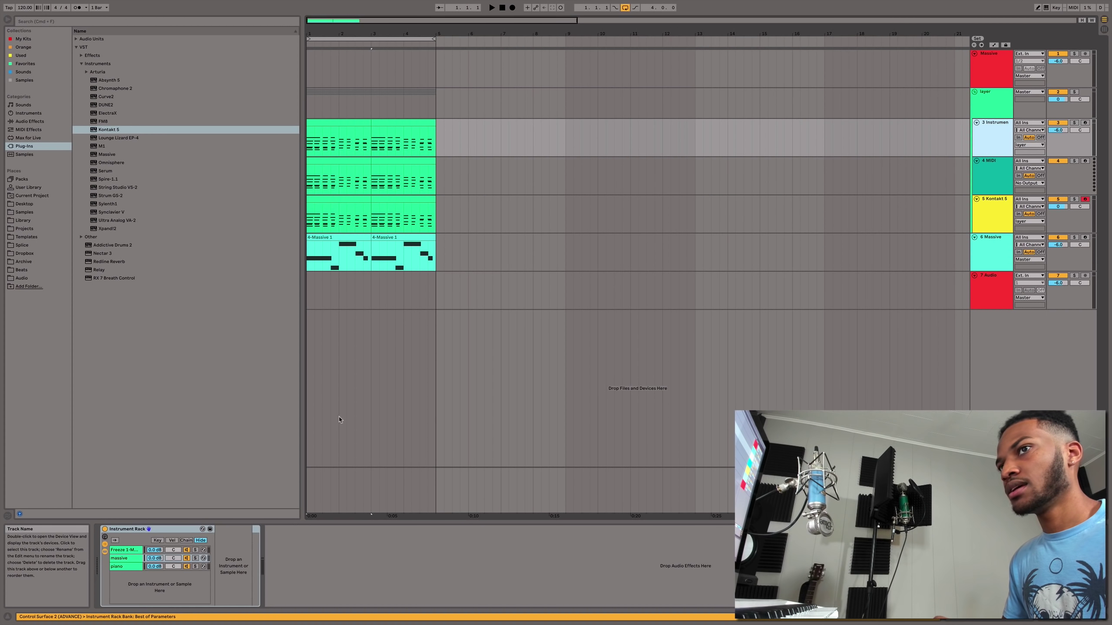
pyautogui.click(131, 575)
pyautogui.click(131, 558)
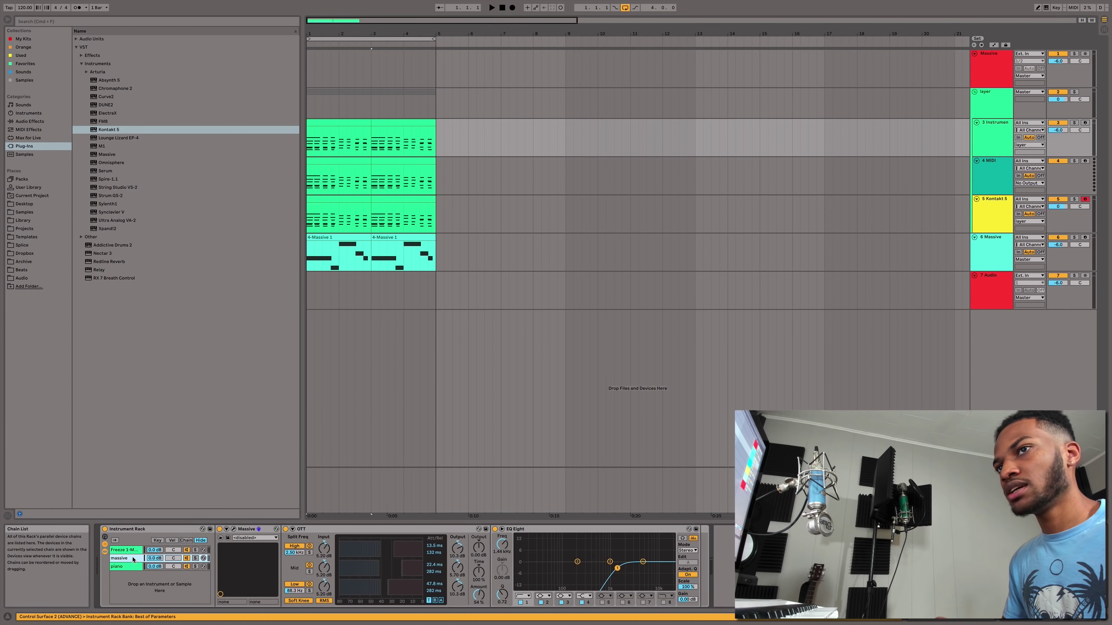
# Move Kontakt 5 from the fifth track into the Instrument Rack's piano chain
pyautogui.click(991, 211)
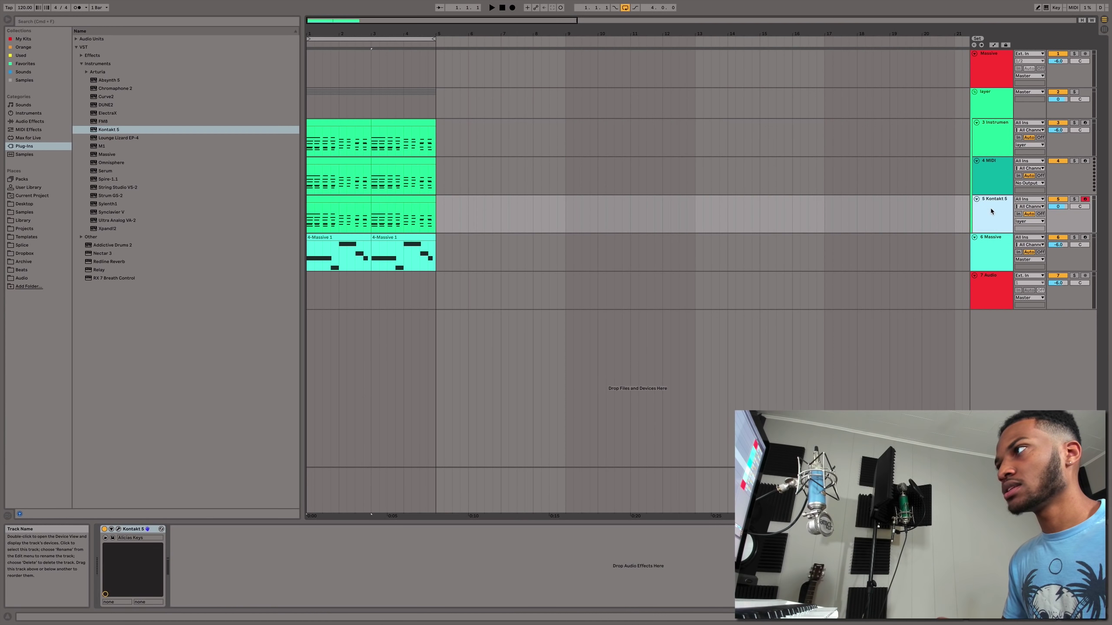
pyautogui.press('super+z')
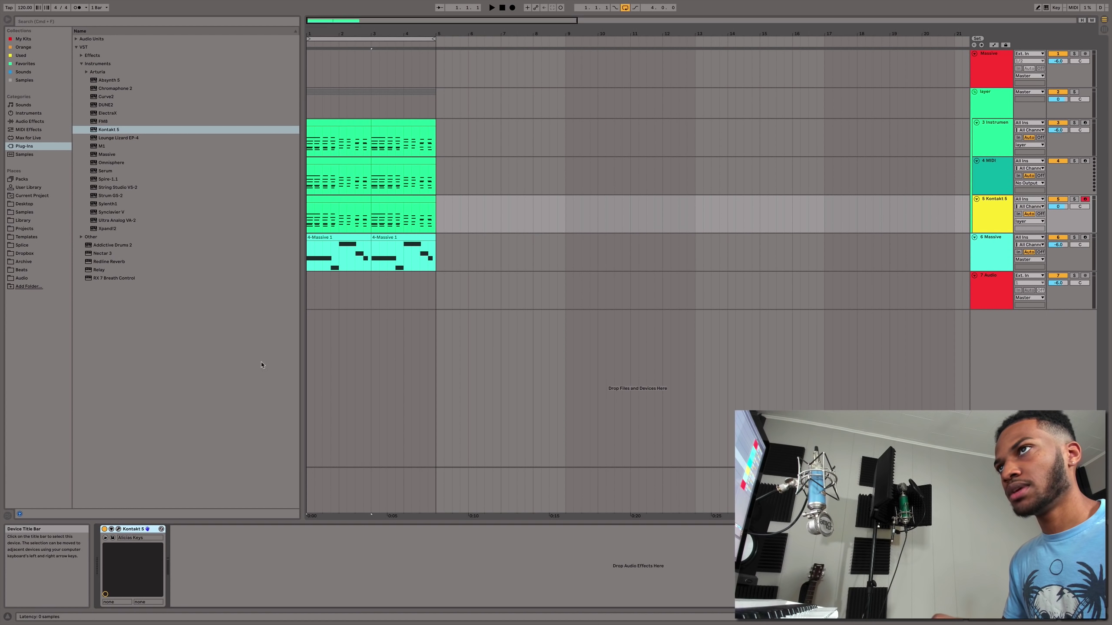
pyautogui.click(984, 134)
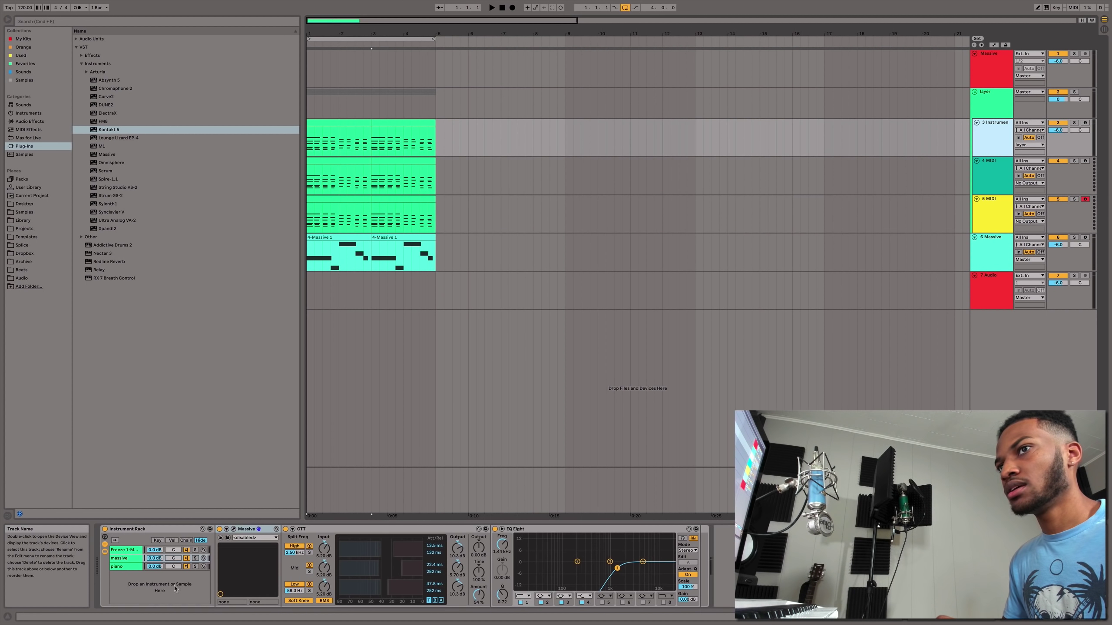
pyautogui.click(129, 572)
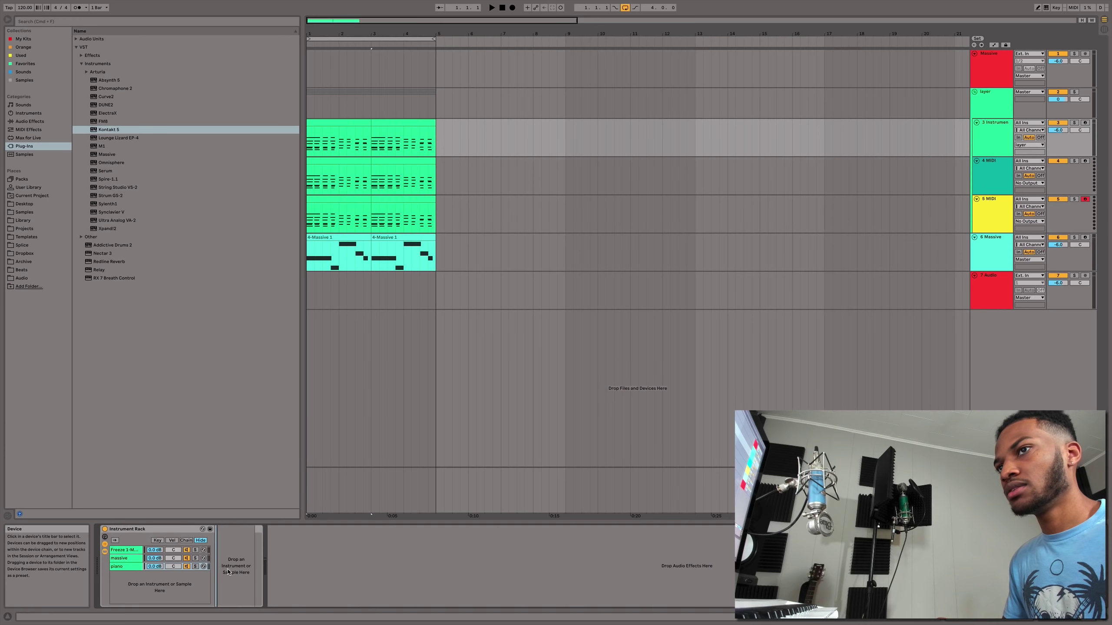
# Delete the two emptied MIDI tracks, the fourth and fifth, from the layer group
pyautogui.click(985, 212)
pyautogui.keyDown('shift'); pyautogui.click(983, 174); pyautogui.keyUp('shift')
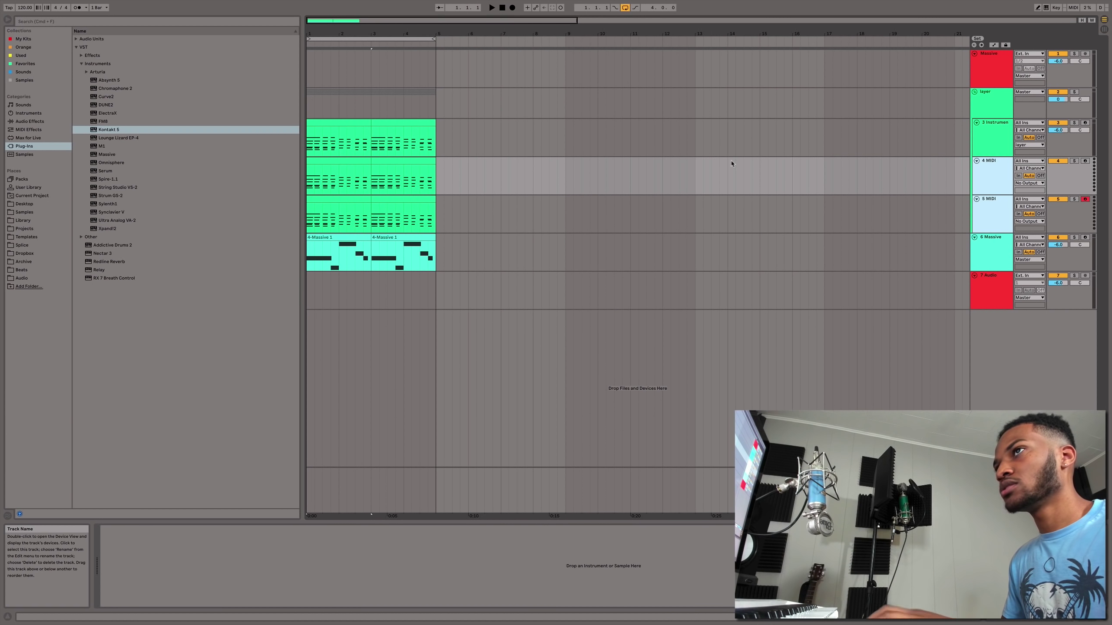
pyautogui.press('Delete')
# Audition the layered chords and bring up the MIDI effects for the rack's massive chain
pyautogui.click(346, 130)
pyautogui.press('space')
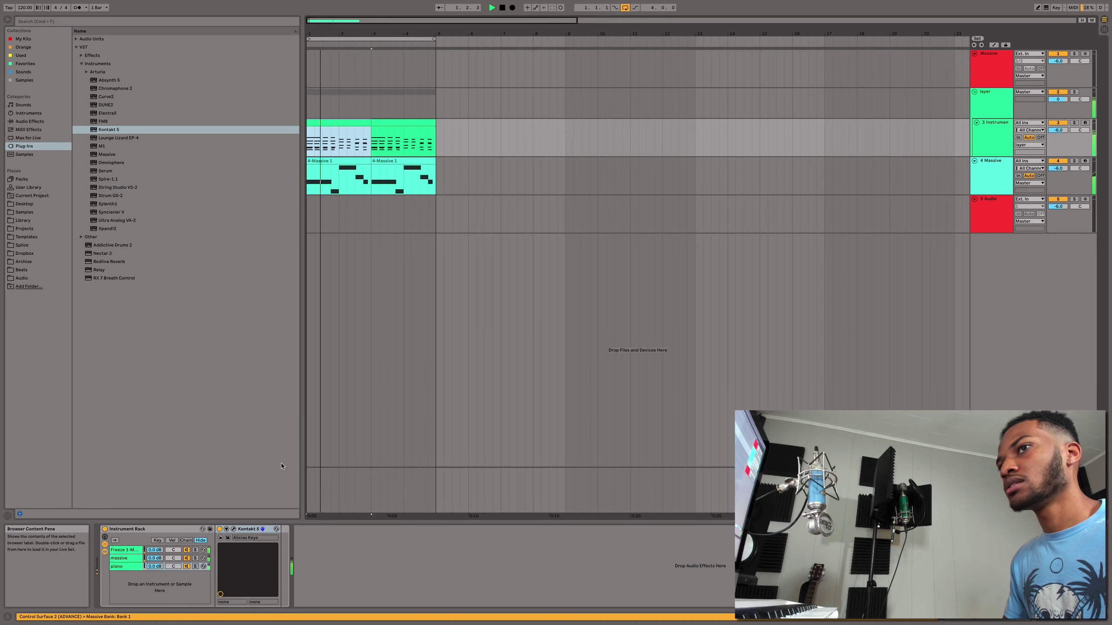
pyautogui.click(134, 559)
pyautogui.press('space')
pyautogui.click(39, 122)
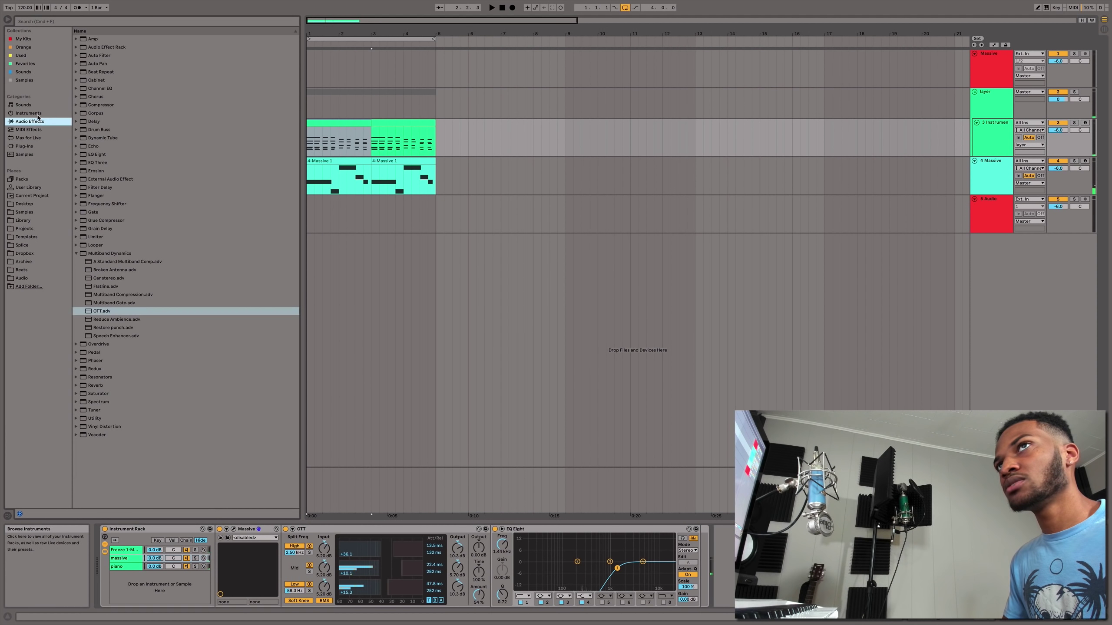
pyautogui.click(39, 132)
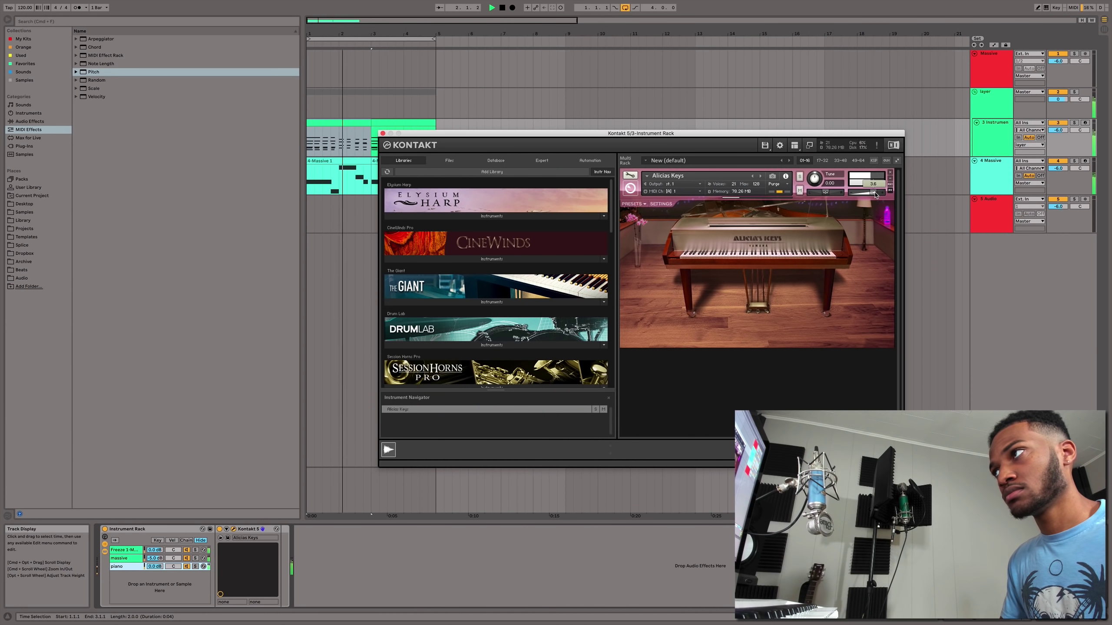
# Add a Pitch effect before Kontakt in the rack's piano chain and set its transposition to +12 st
pyautogui.press('space')
pyautogui.click(113, 132)
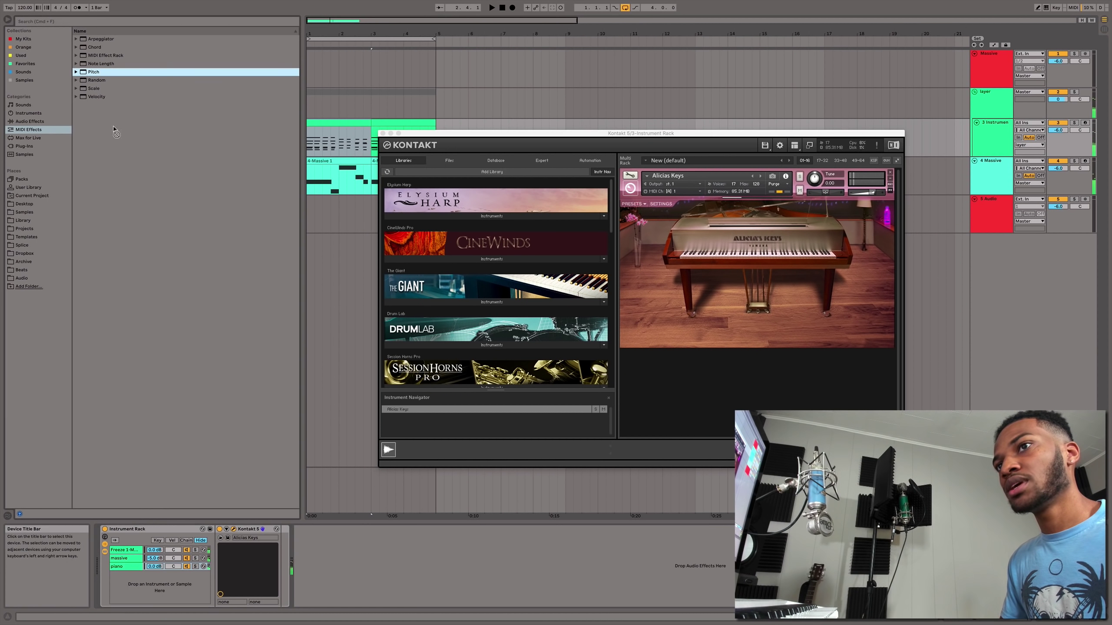
pyautogui.moveTo(130, 571); pyautogui.dragTo(131, 569)
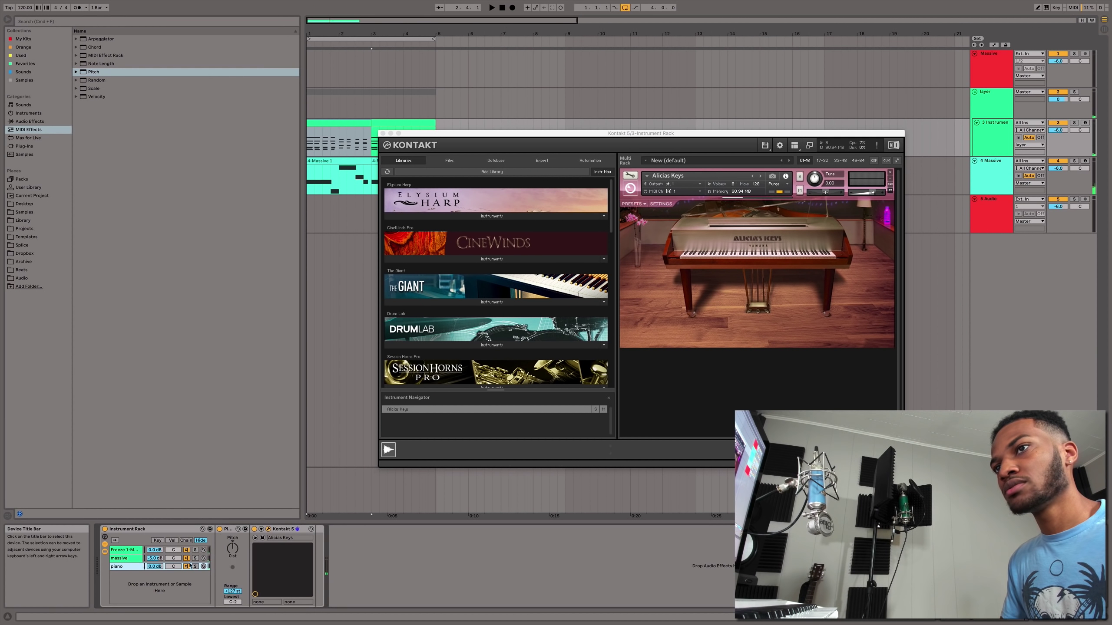
pyautogui.click(235, 551)
pyautogui.write('12')
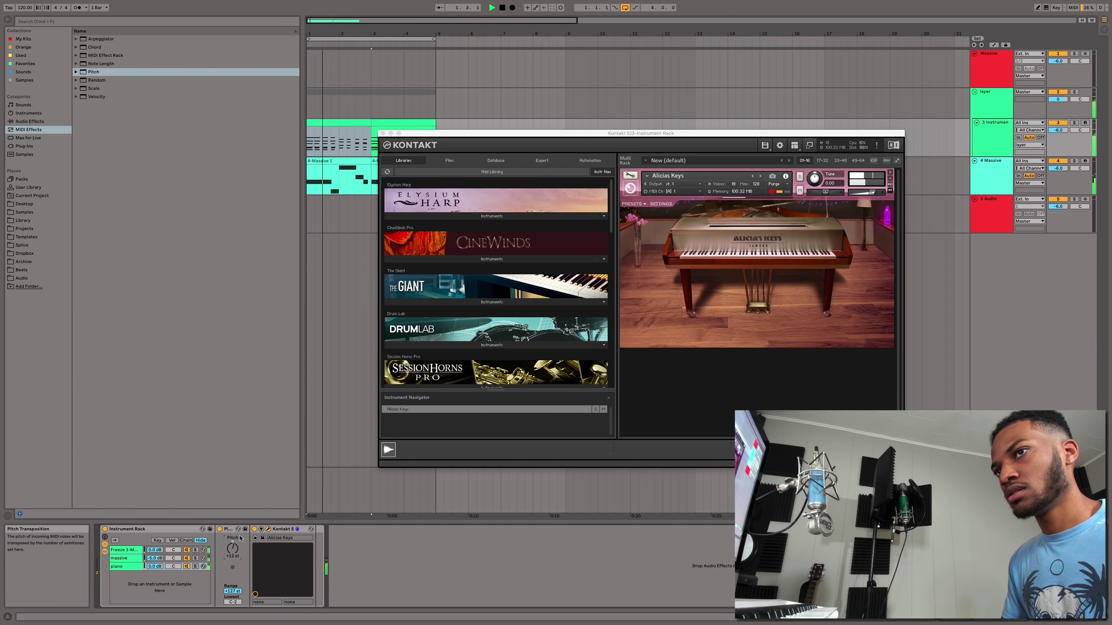
pyautogui.click(891, 193)
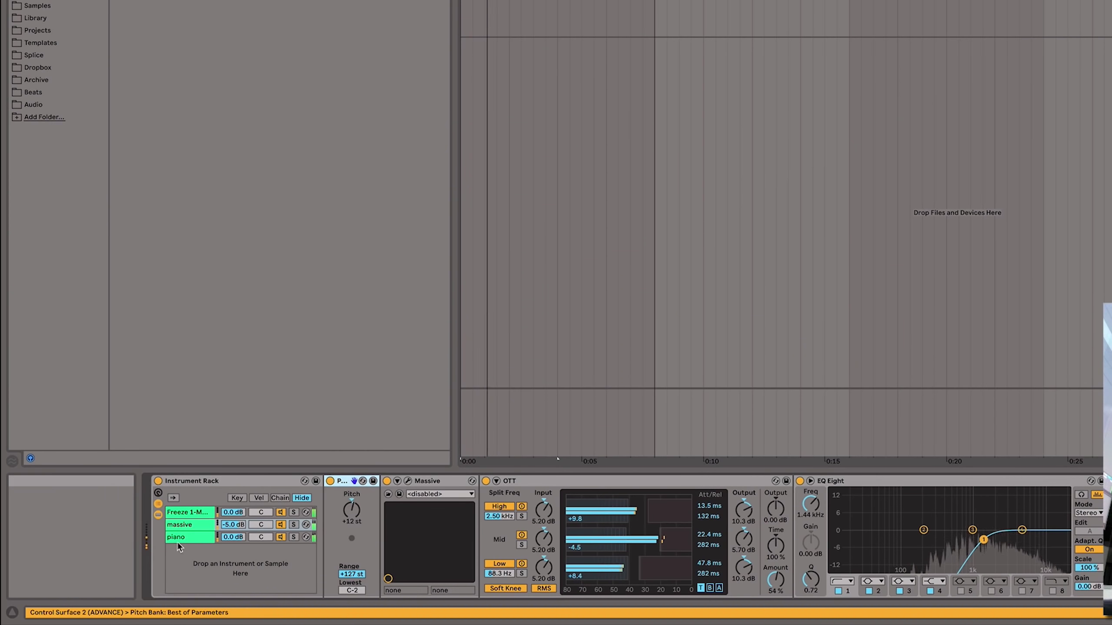
# Select the resampled Freeze chain, check it while the chords play, and set its chain volume to -0.2 dB
pyautogui.click(196, 551)
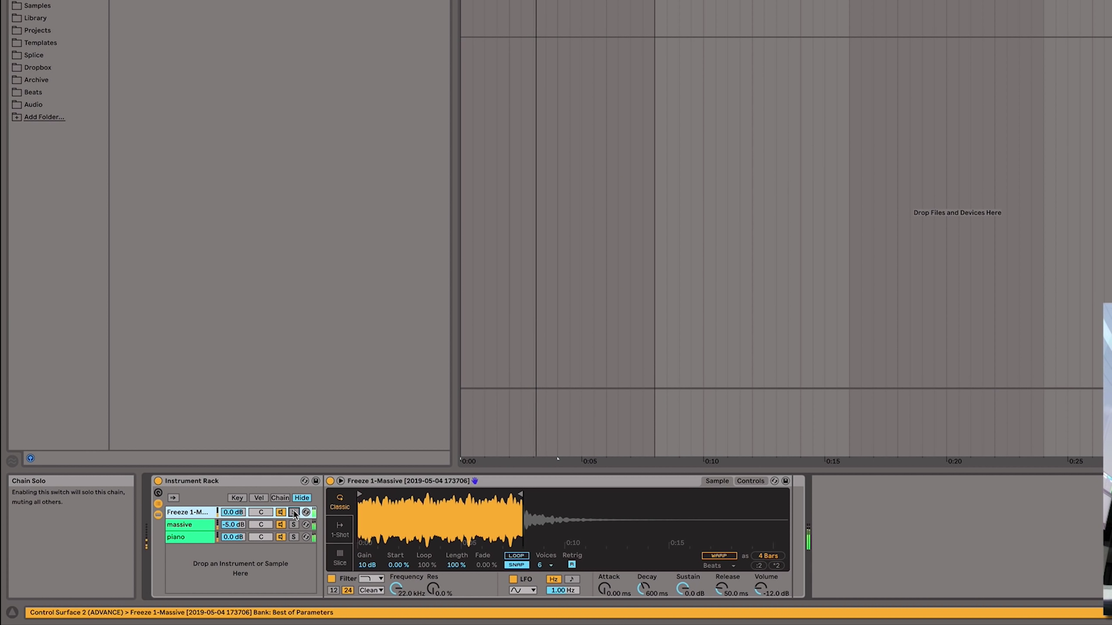
pyautogui.click(293, 513)
pyautogui.moveTo(233, 512); pyautogui.dragTo(233, 512)
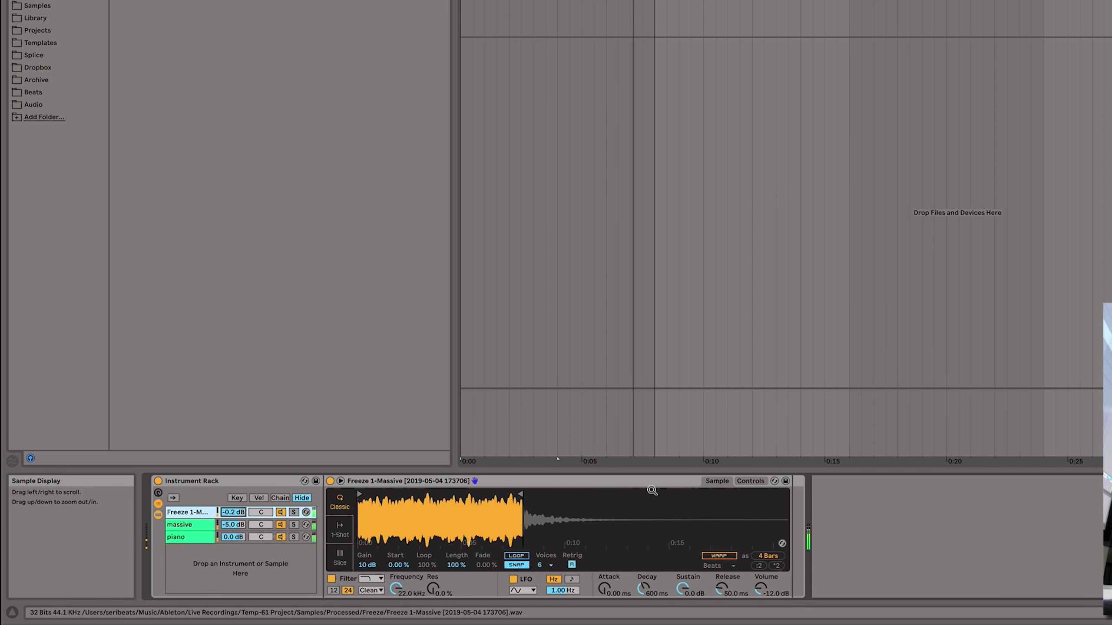
# Transpose the Freeze chain's sampler down by 12 semitones in its control settings
pyautogui.click(750, 480)
pyautogui.click(728, 557)
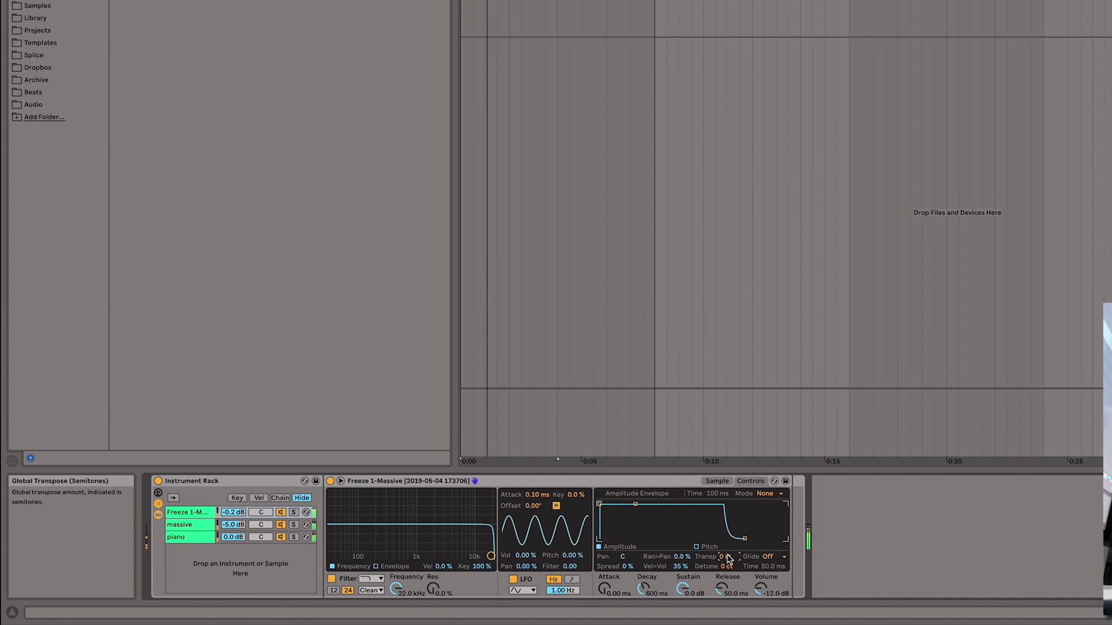
pyautogui.write('-1')
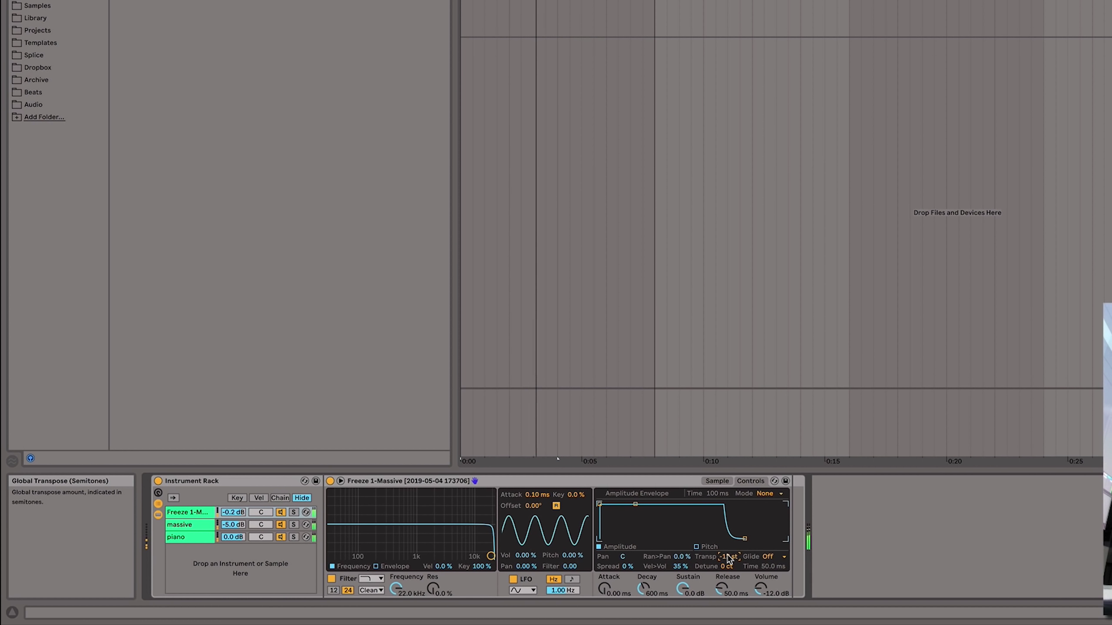
pyautogui.write('2')
pyautogui.press('Return')
# Raise the Freeze sampler's volume to -9.14 dB and set up its pitch envelope with a -2 st amount and a shorter decay
pyautogui.moveTo(760, 588); pyautogui.dragTo(754, 572)
pyautogui.click(697, 547)
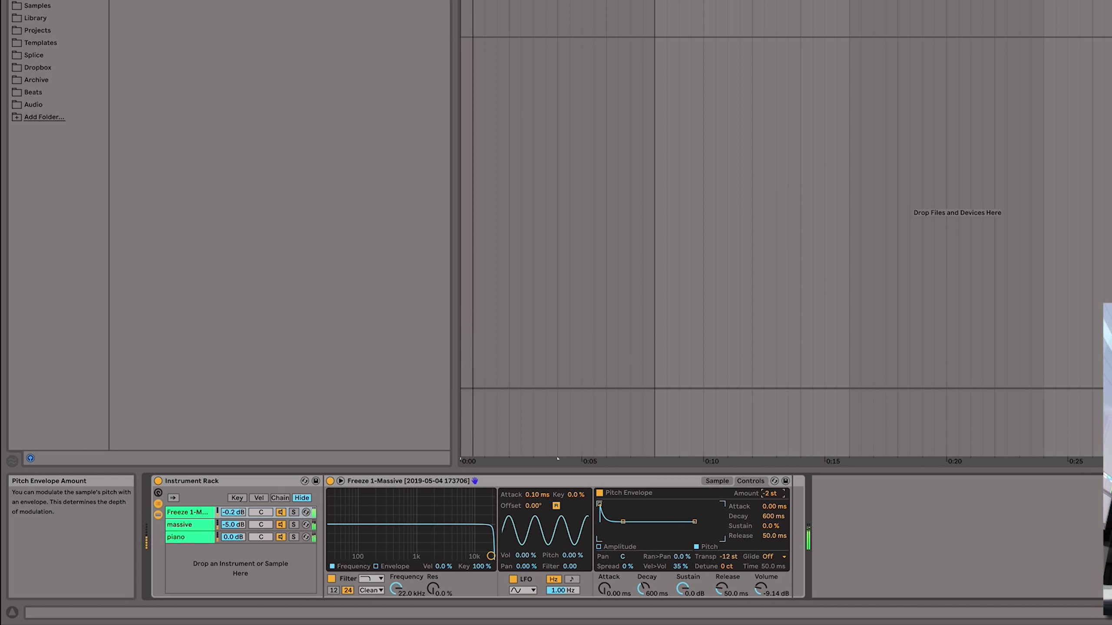
pyautogui.moveTo(774, 516); pyautogui.dragTo(774, 538)
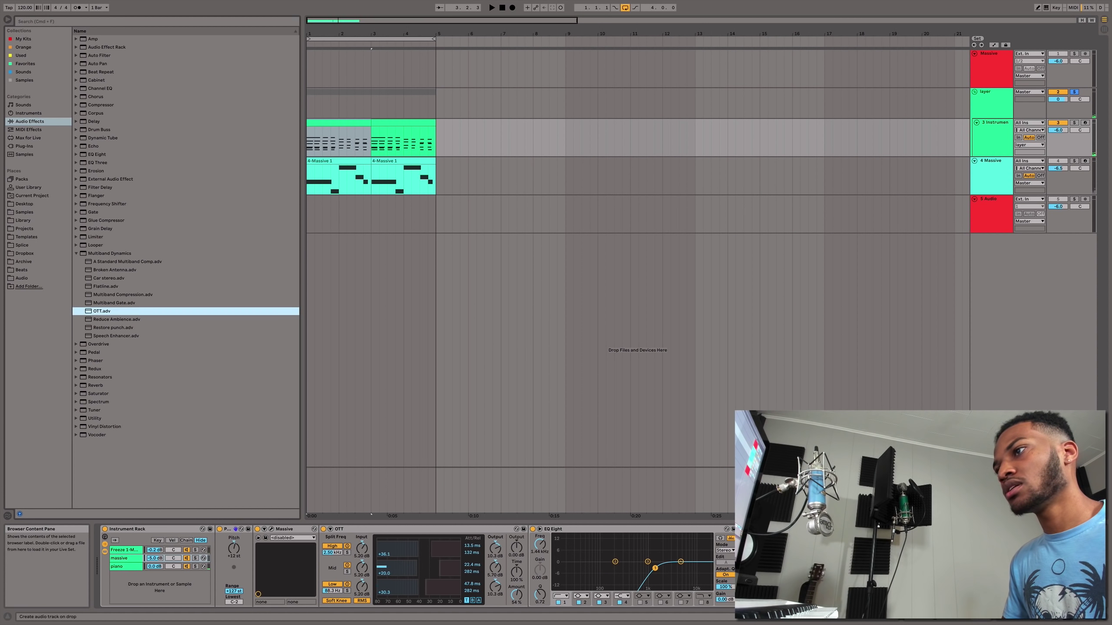
# Add OTT after the whole Instrument Rack and lower its Amount to about 40% during playback
pyautogui.click(497, 565)
pyautogui.doubleClick(147, 529)
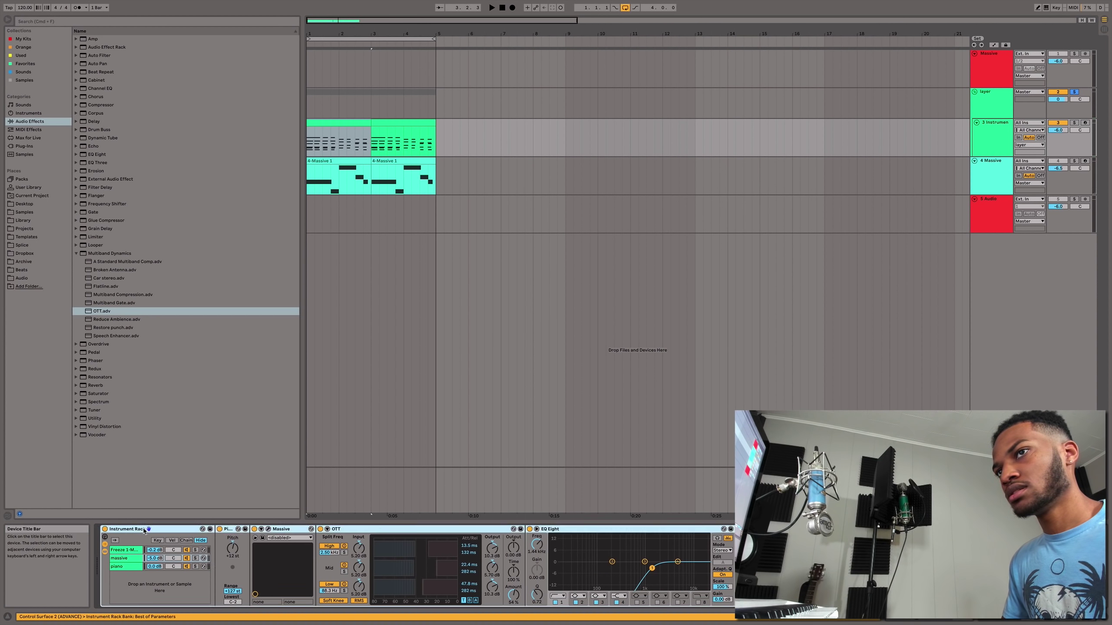
pyautogui.press('space')
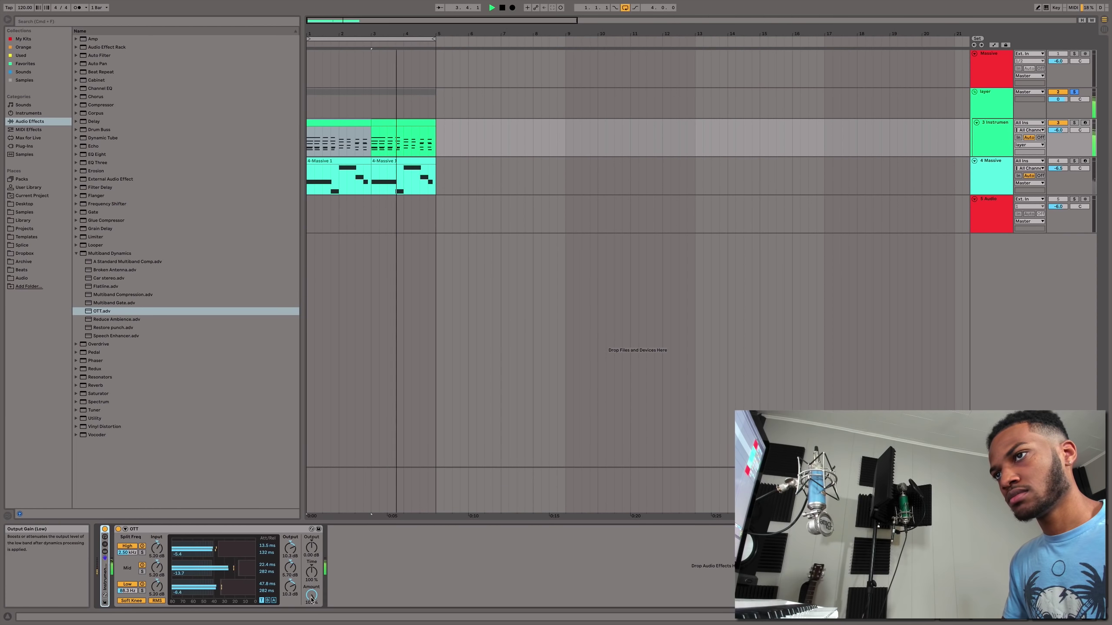
pyautogui.moveTo(311, 595); pyautogui.dragTo(311, 615)
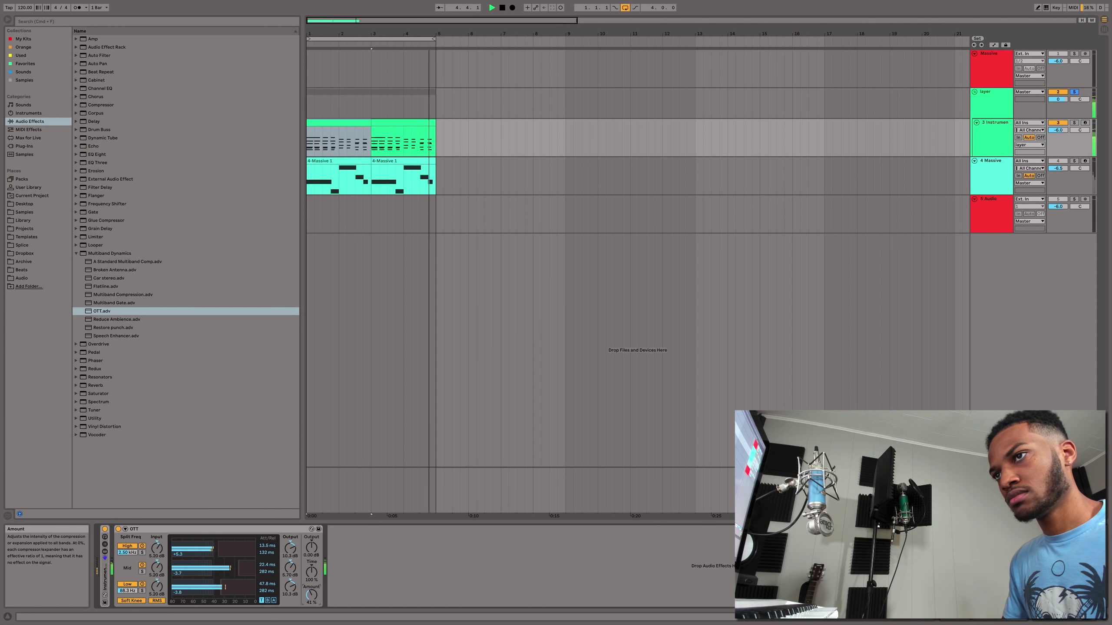
pyautogui.doubleClick(105, 578)
# Solo the piano chain, add EQ Eight after Kontakt with a low cut at about 188 Hz, and unsolo the chain
pyautogui.click(196, 566)
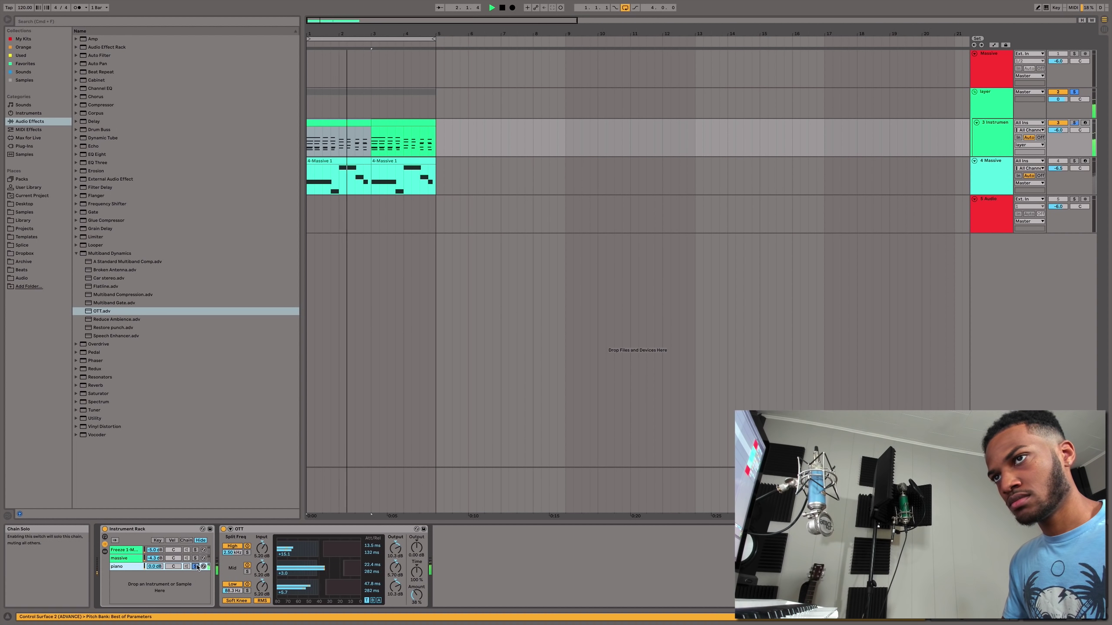
pyautogui.click(140, 568)
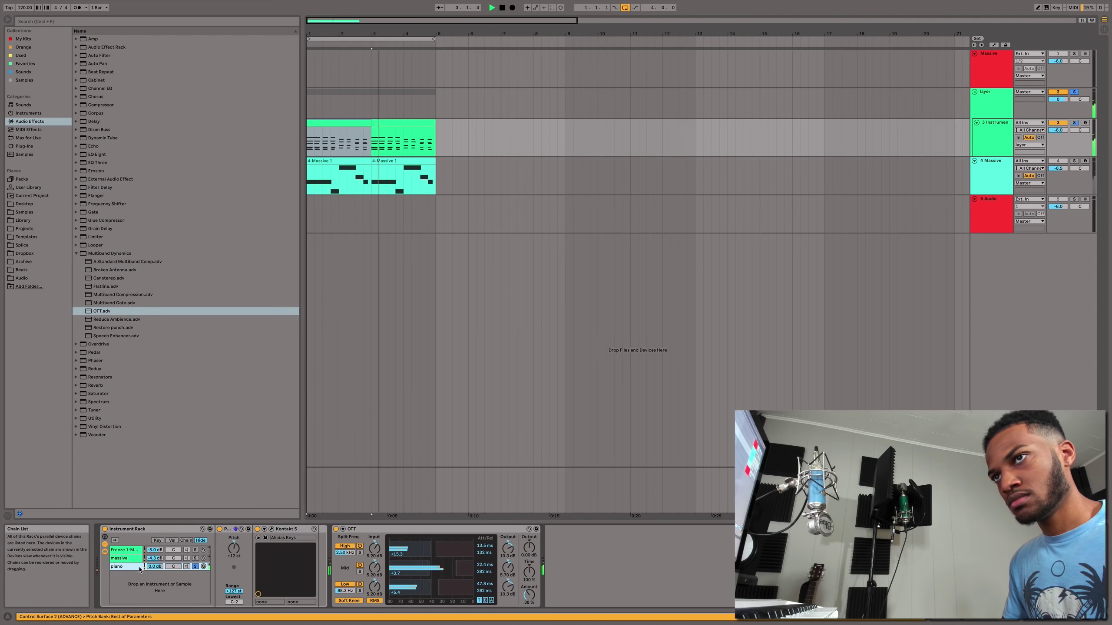
pyautogui.click(271, 529)
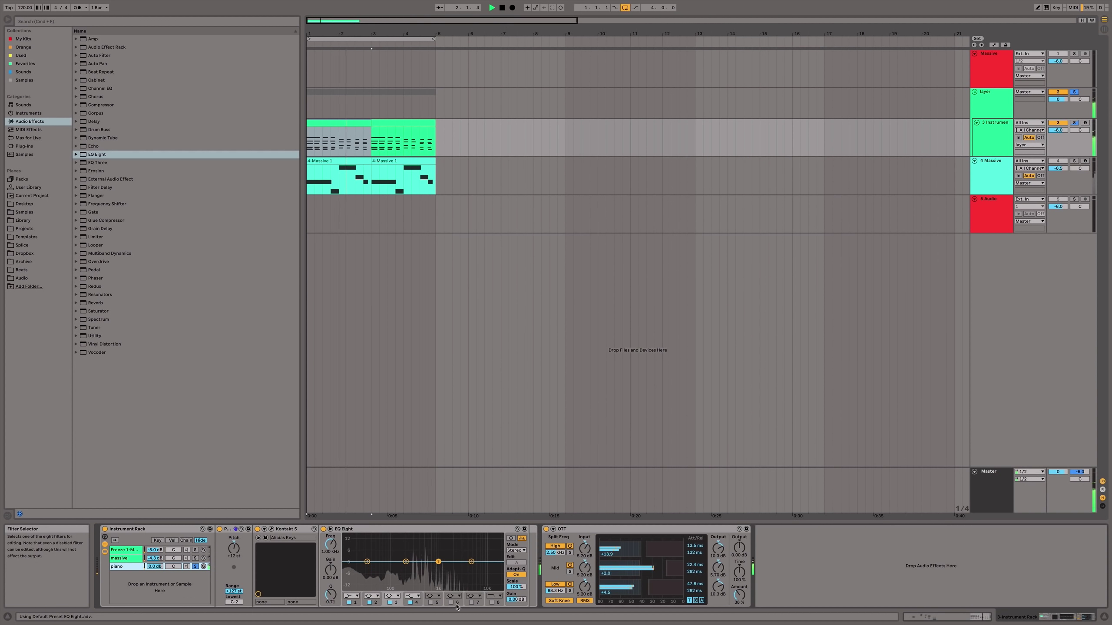
pyautogui.moveTo(367, 561); pyautogui.dragTo(404, 568)
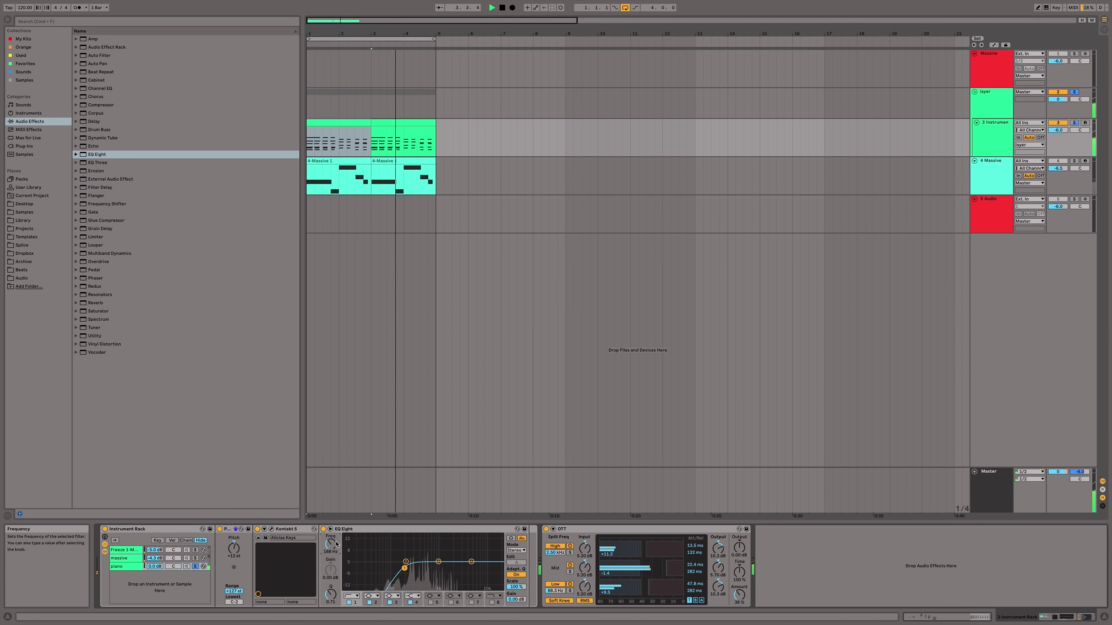
pyautogui.click(195, 566)
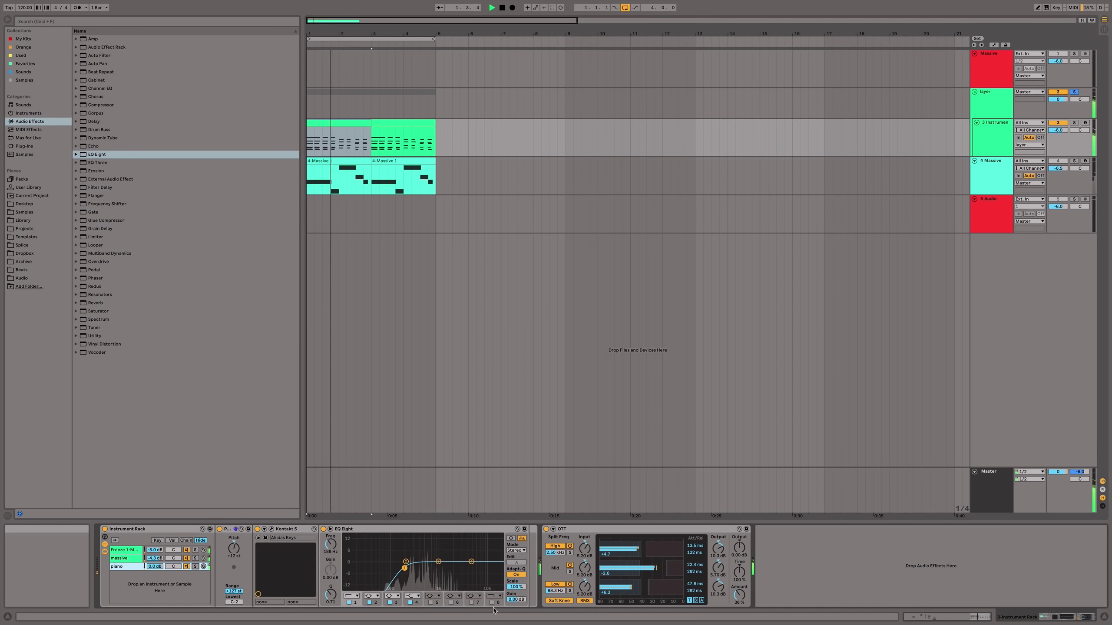
# Add an OTT after EQ Eight in the rack's piano chain
pyautogui.click(421, 570)
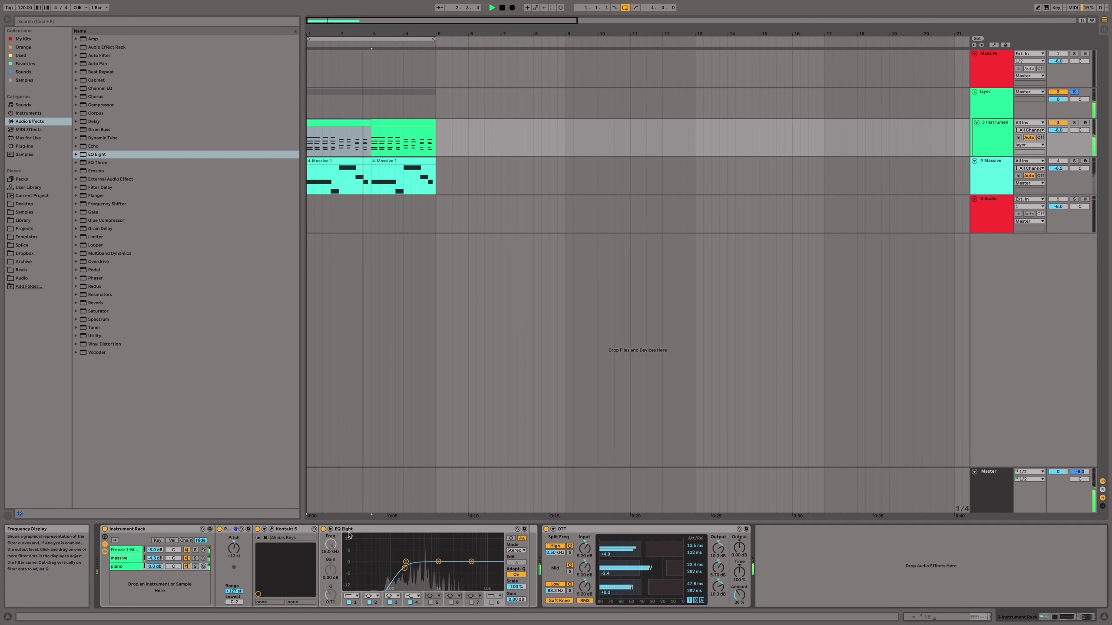
pyautogui.doubleClick(109, 253)
# Try a Reverb at the end of the rack track with longer and shorter decay times, and remove it
pyautogui.moveTo(95, 303); pyautogui.dragTo(1089, 607)
pyautogui.moveTo(1002, 596); pyautogui.dragTo(1002, 578)
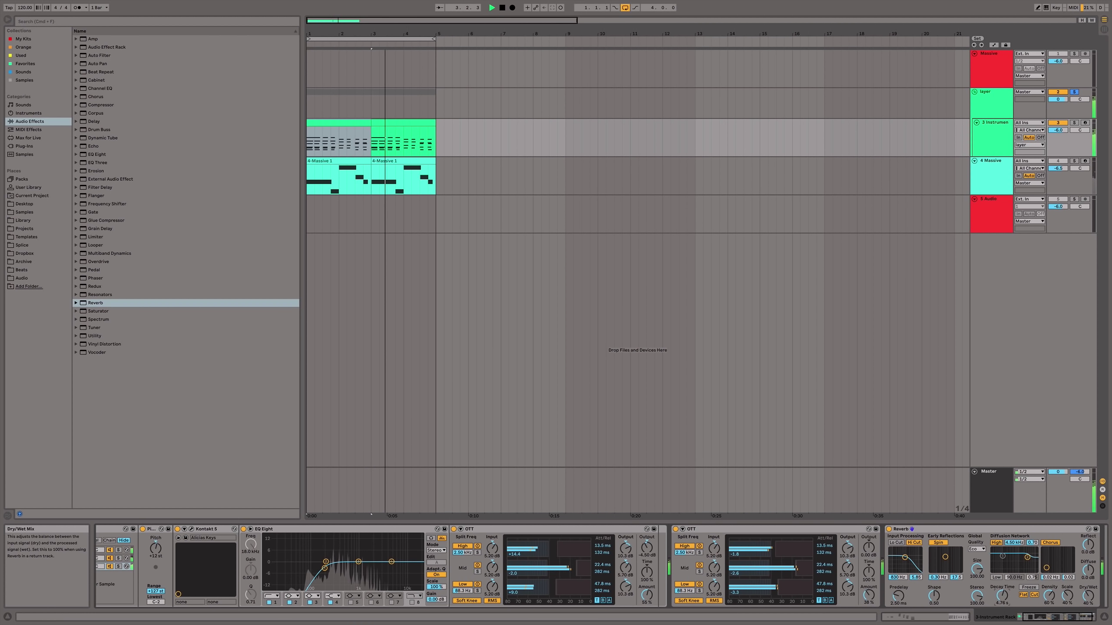
pyautogui.moveTo(1002, 597); pyautogui.dragTo(1003, 616)
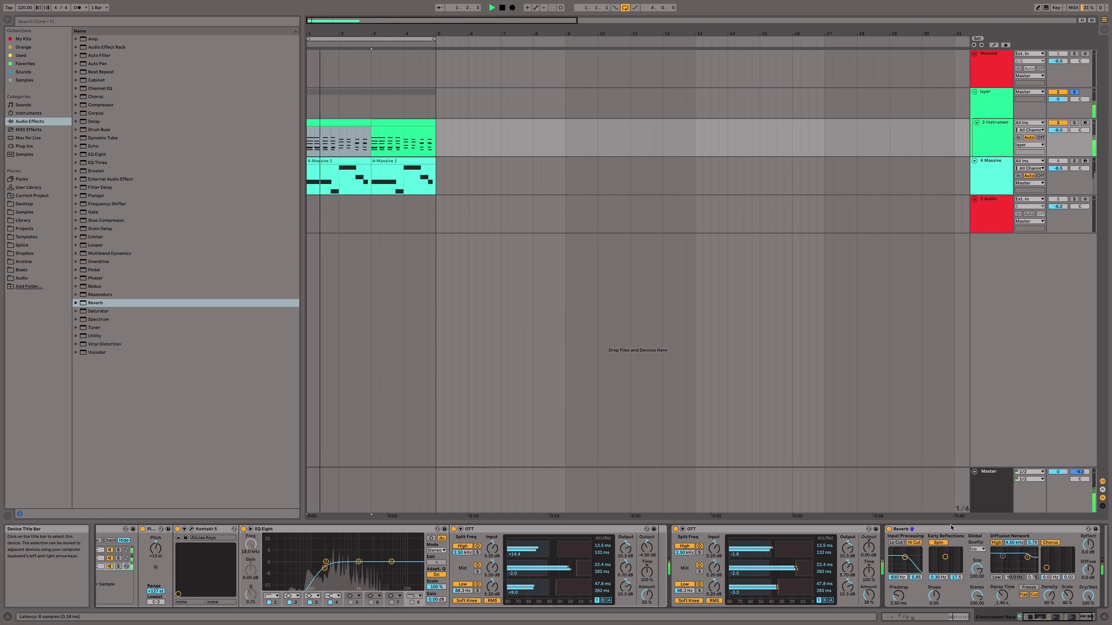
pyautogui.click(924, 529)
pyautogui.press('Delete')
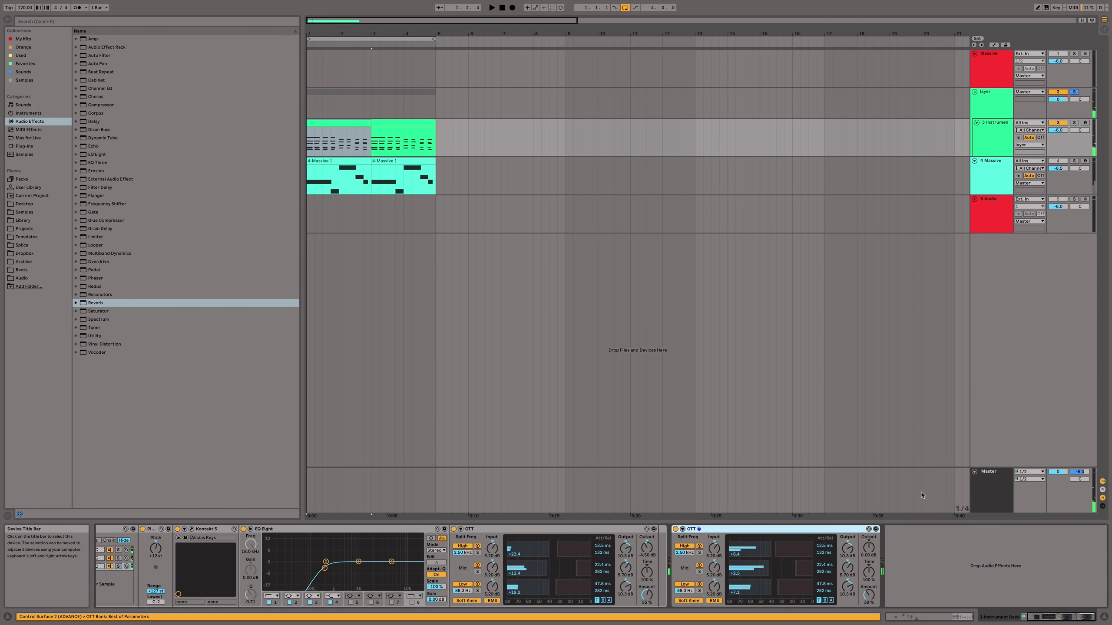
# Consolidate the two chord clips on the Instrument Rack track into one four-bar clip and open its notes
pyautogui.click(361, 122)
pyautogui.click(423, 124)
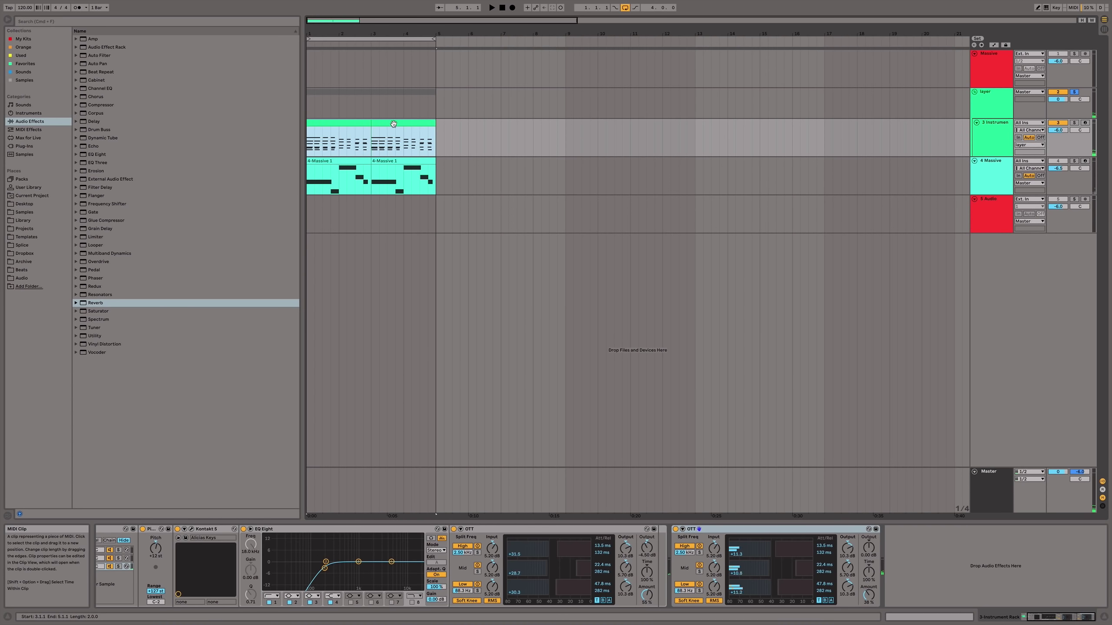
pyautogui.doubleClick(360, 122)
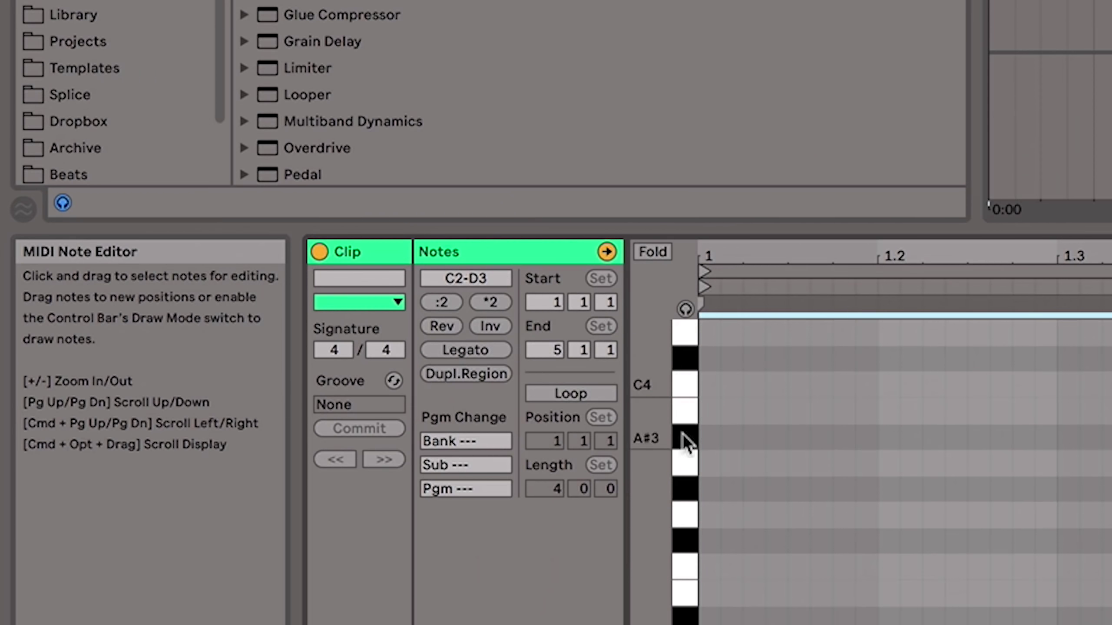
# Freeze the Instrument Rack track, copy its frozen audio to a new audio track, unfreeze and fold the rack, and open the copied clip
pyautogui.rightClick(489, 150)
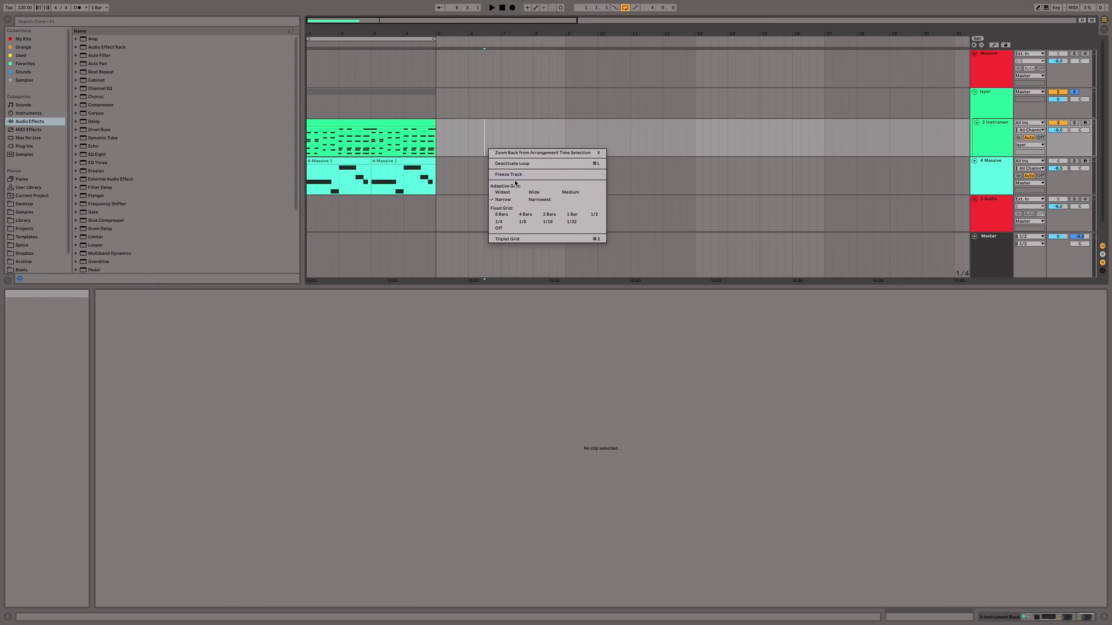
pyautogui.click(515, 175)
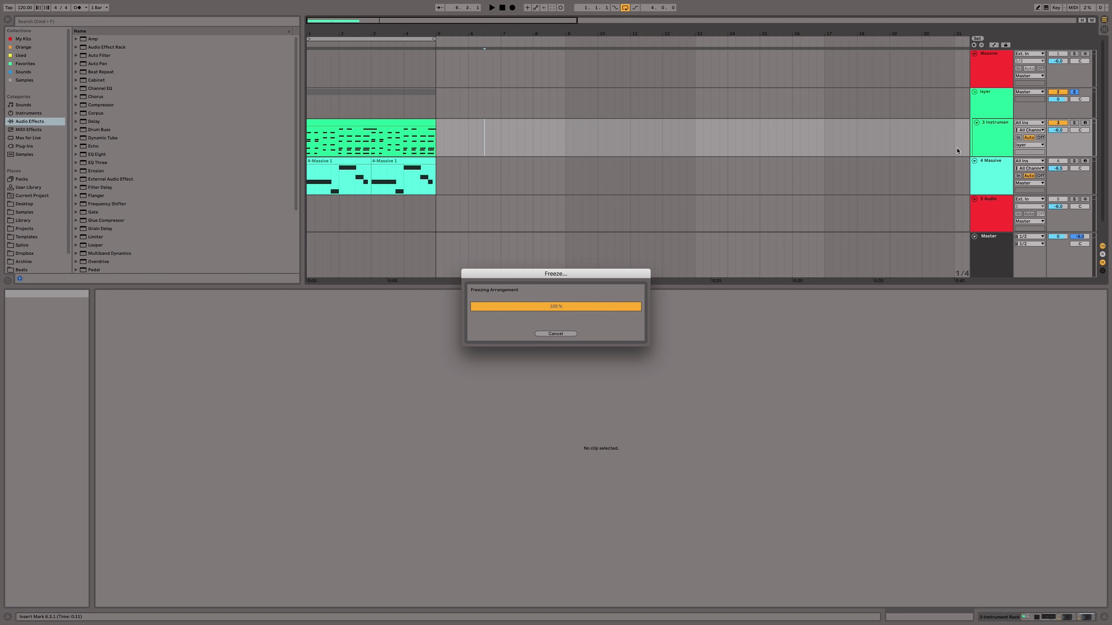
pyautogui.rightClick(455, 146)
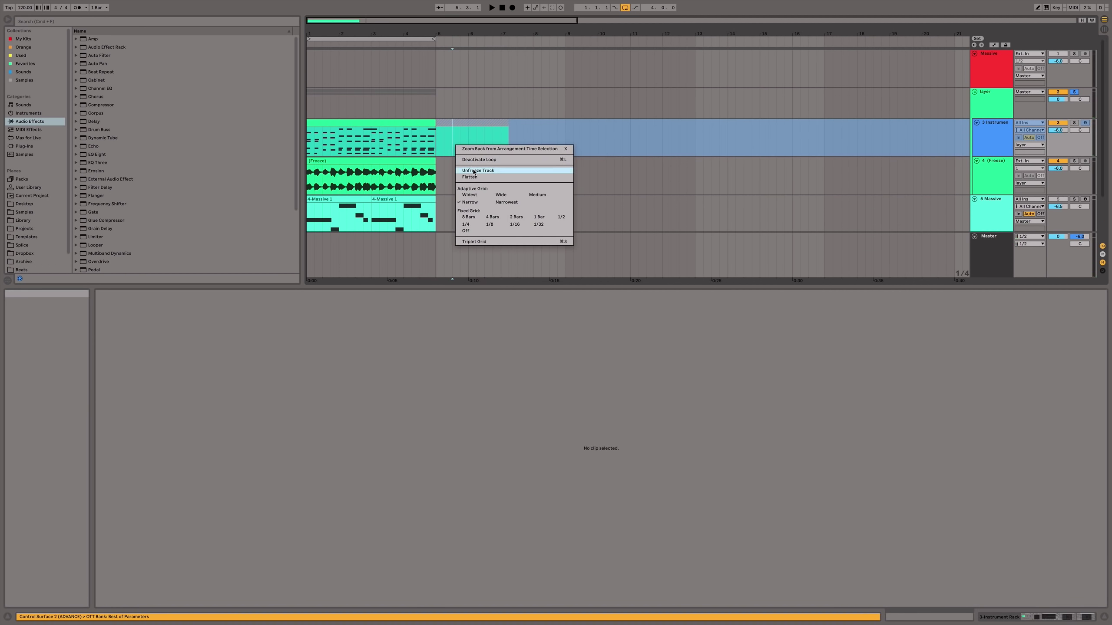
pyautogui.click(474, 171)
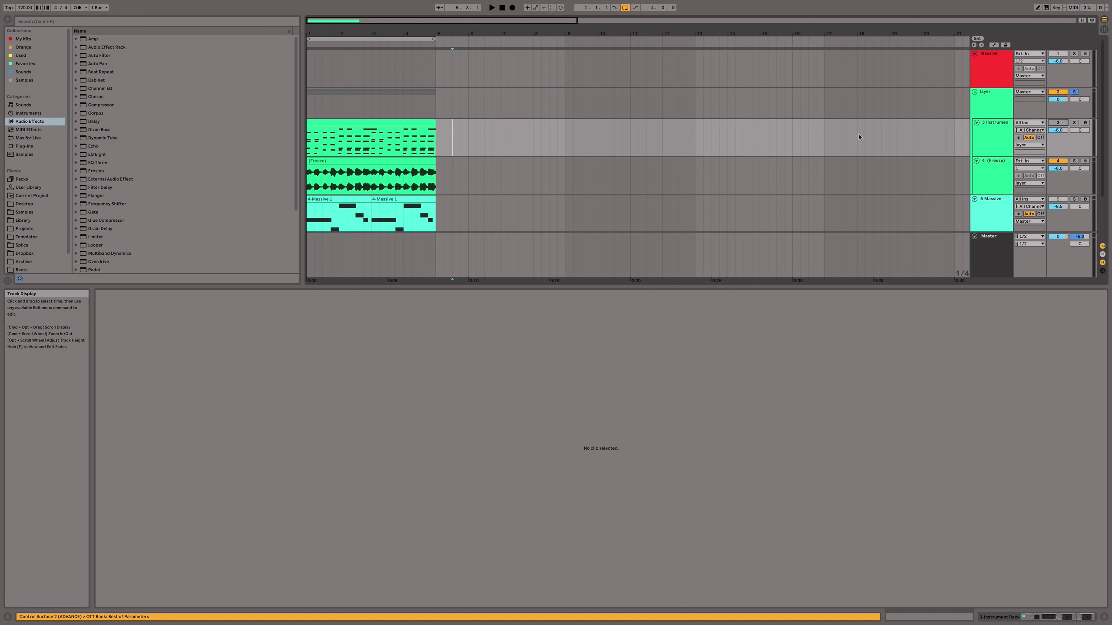
pyautogui.click(977, 122)
pyautogui.click(431, 133)
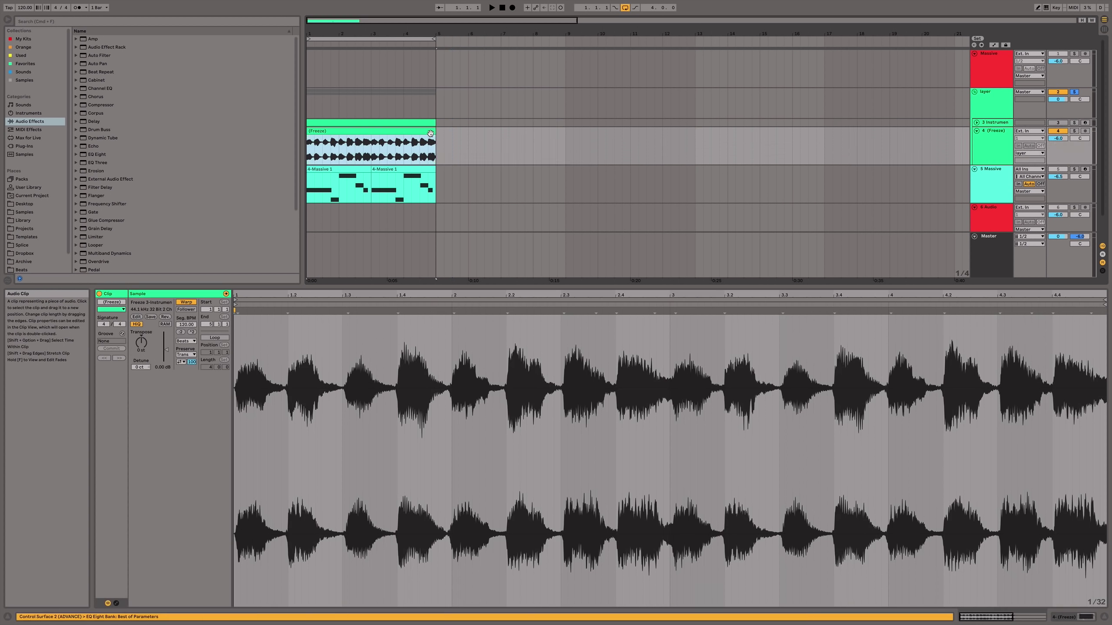
# Try the frozen chord clip transposed up 12 semitones during playback with Complex and Complex Pro warping
pyautogui.press('space')
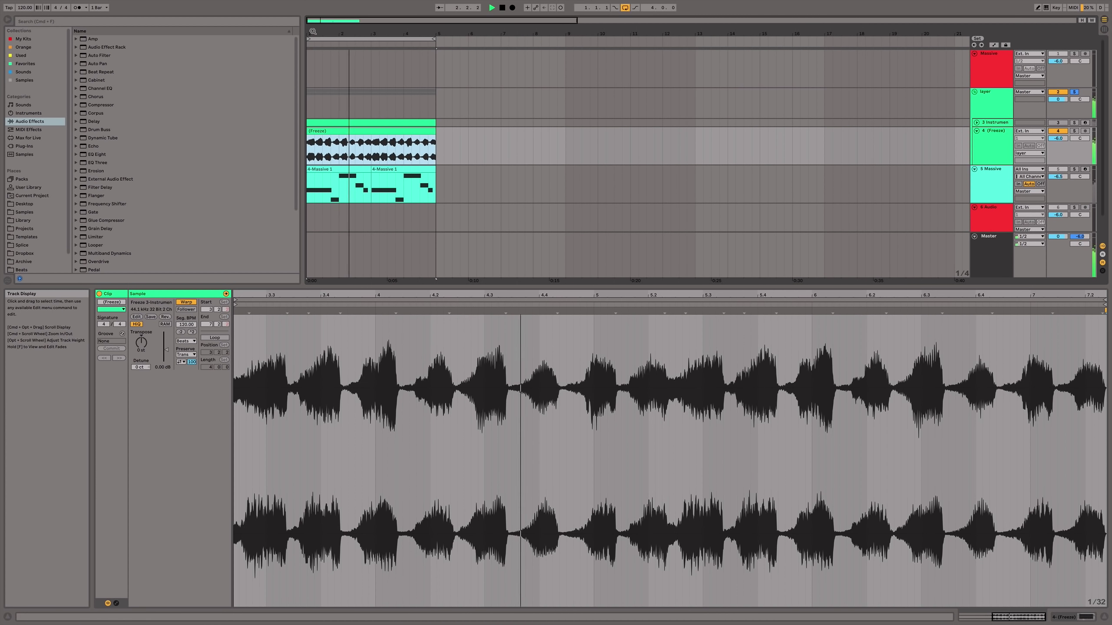
pyautogui.moveTo(648, 34); pyautogui.dragTo(648, 79)
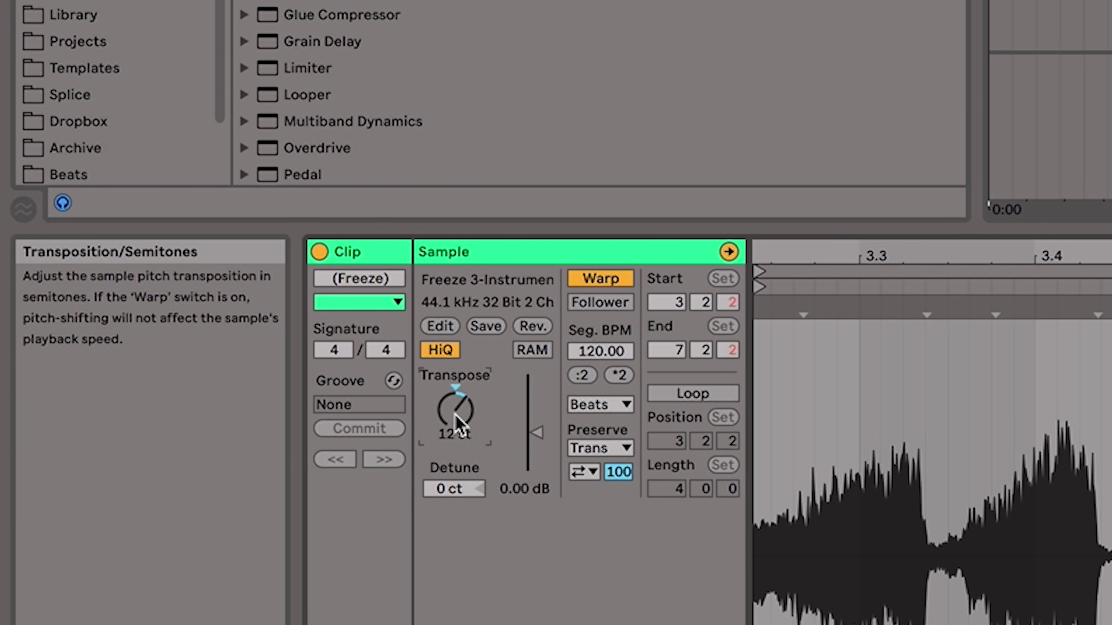
pyautogui.click(601, 404)
pyautogui.click(598, 509)
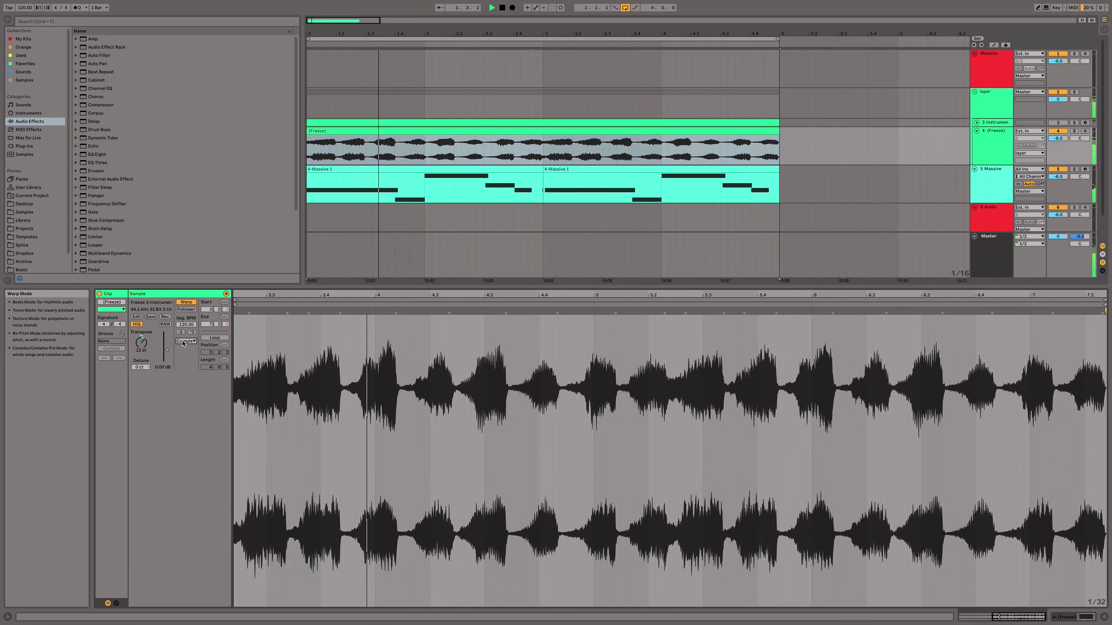
pyautogui.click(551, 397)
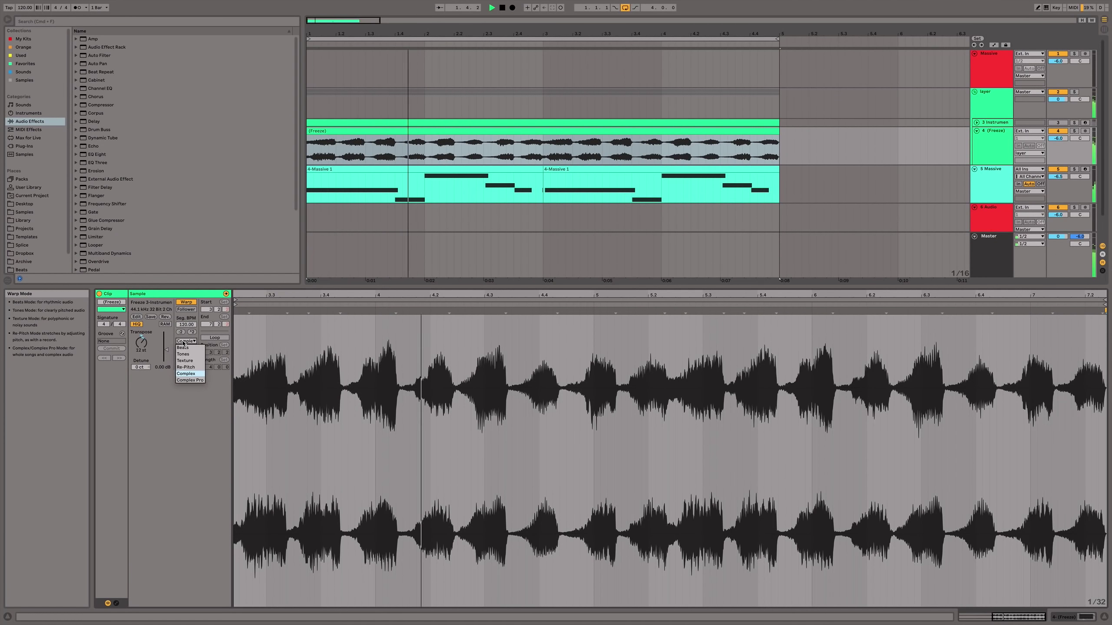
pyautogui.click(188, 380)
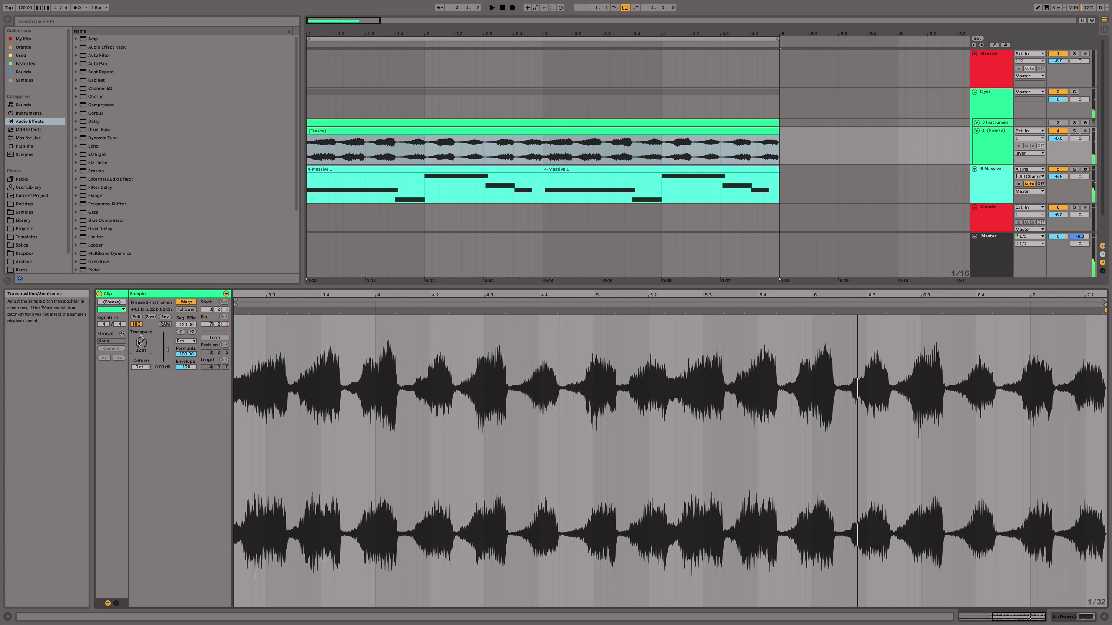
# Transpose the frozen chord clip to -6 semitones and set its warp mode to Complex
pyautogui.press('space')
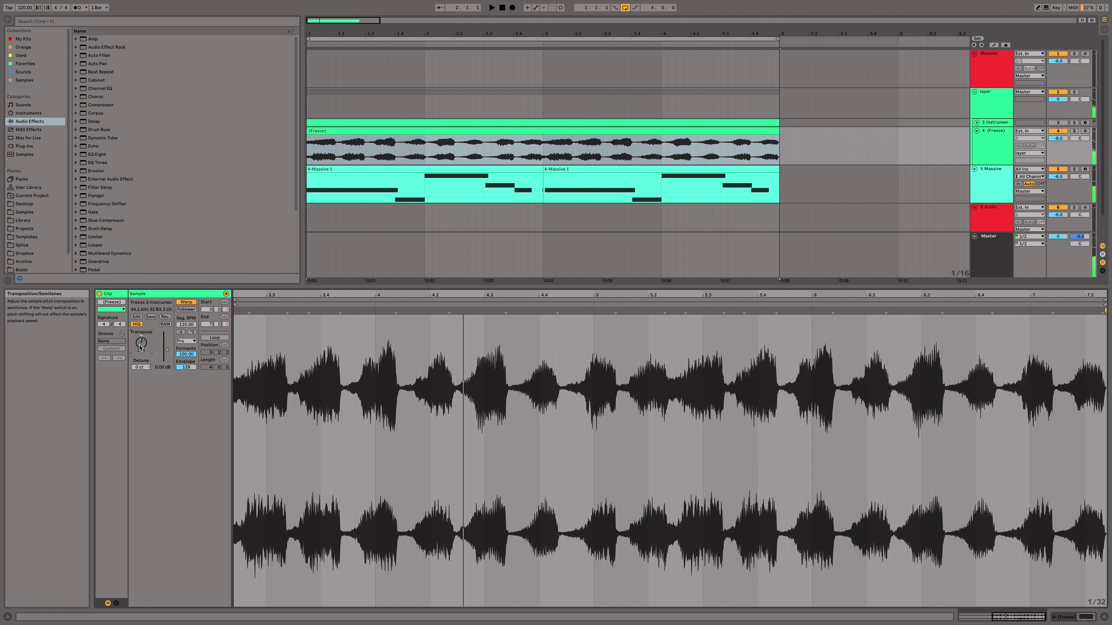
pyautogui.moveTo(141, 342); pyautogui.dragTo(142, 347)
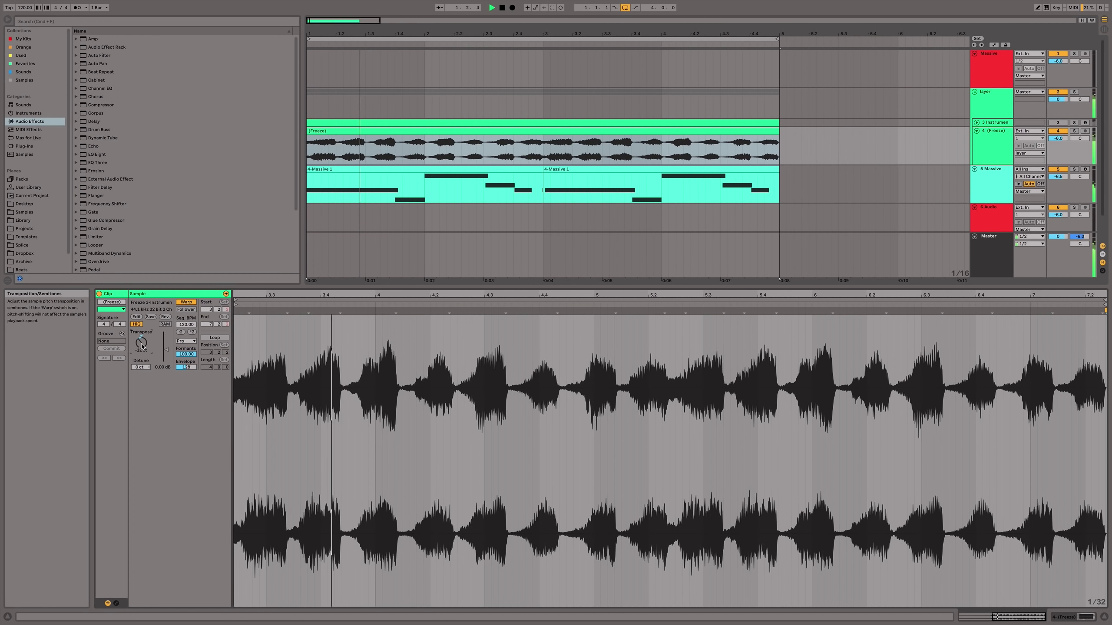
pyautogui.click(186, 341)
pyautogui.click(184, 373)
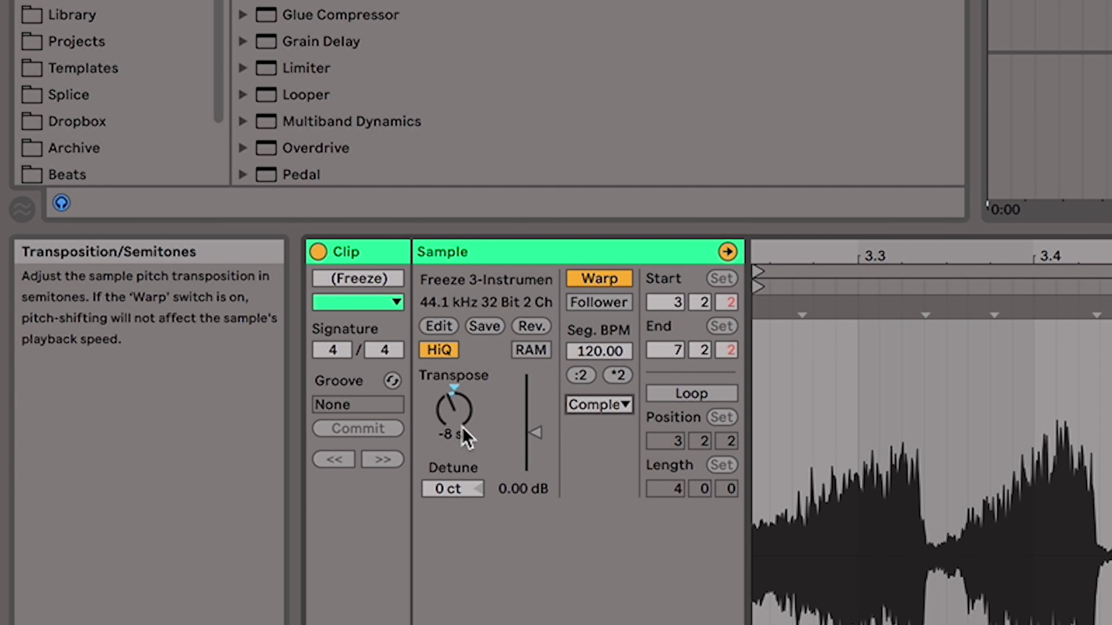
pyautogui.moveTo(456, 417); pyautogui.dragTo(455, 414)
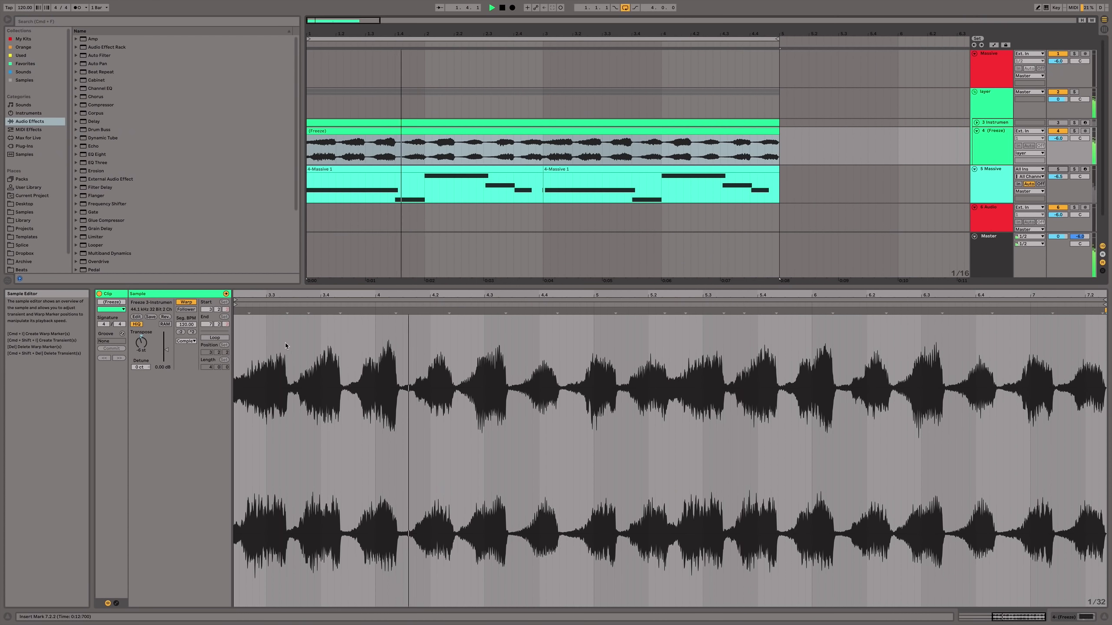
# Transpose all notes of the first Massive clip down six semitones to match the chord clip, and play the loop
pyautogui.click(483, 187)
pyautogui.press('space')
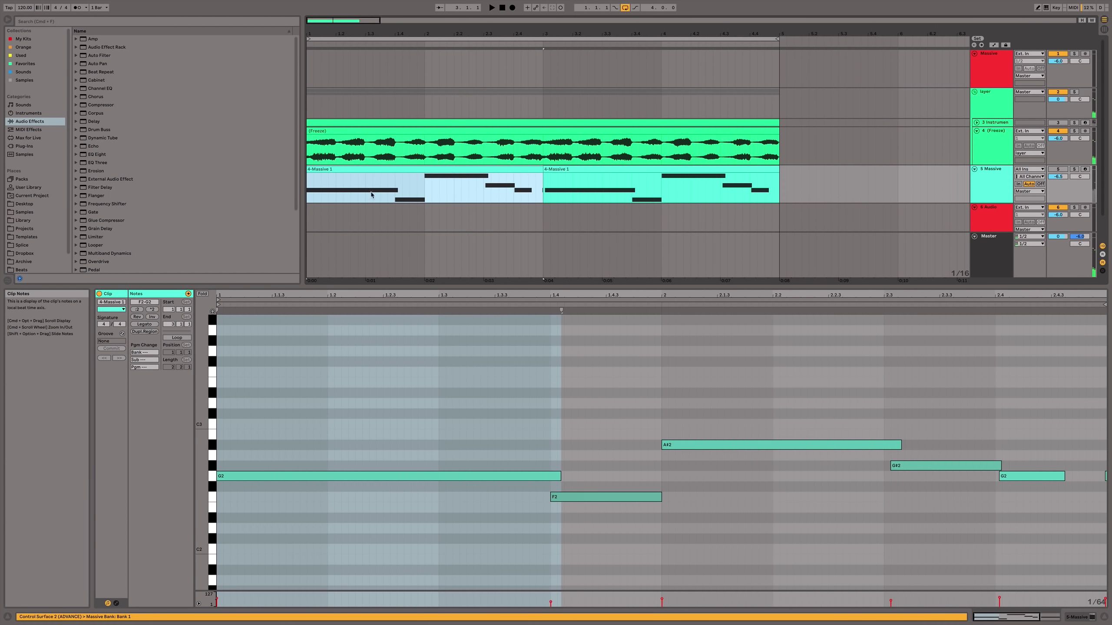
pyautogui.click(406, 143)
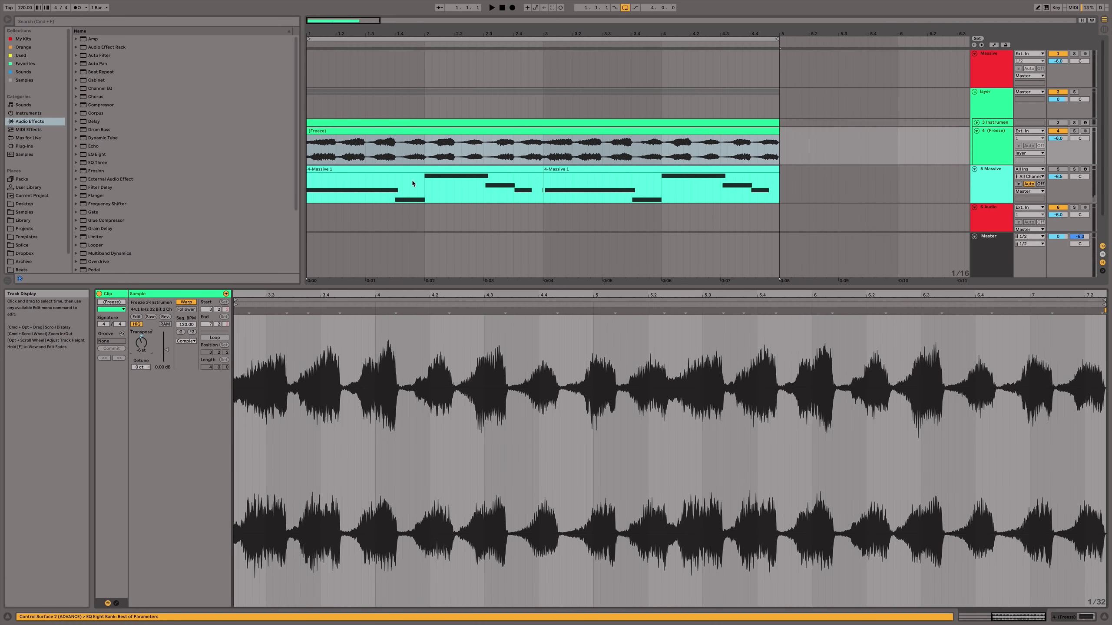
pyautogui.click(430, 188)
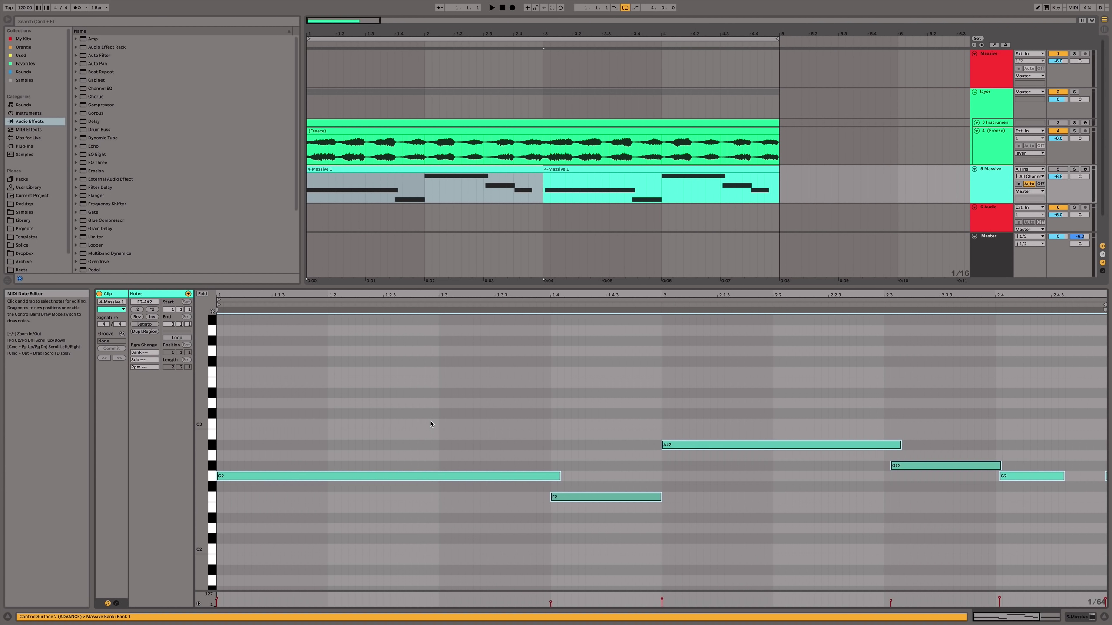
pyautogui.press('Down')
pyautogui.press('Down')
pyautogui.press('Down')
pyautogui.press('Down')
pyautogui.press('Down')
pyautogui.press('Down')
pyautogui.press('space')
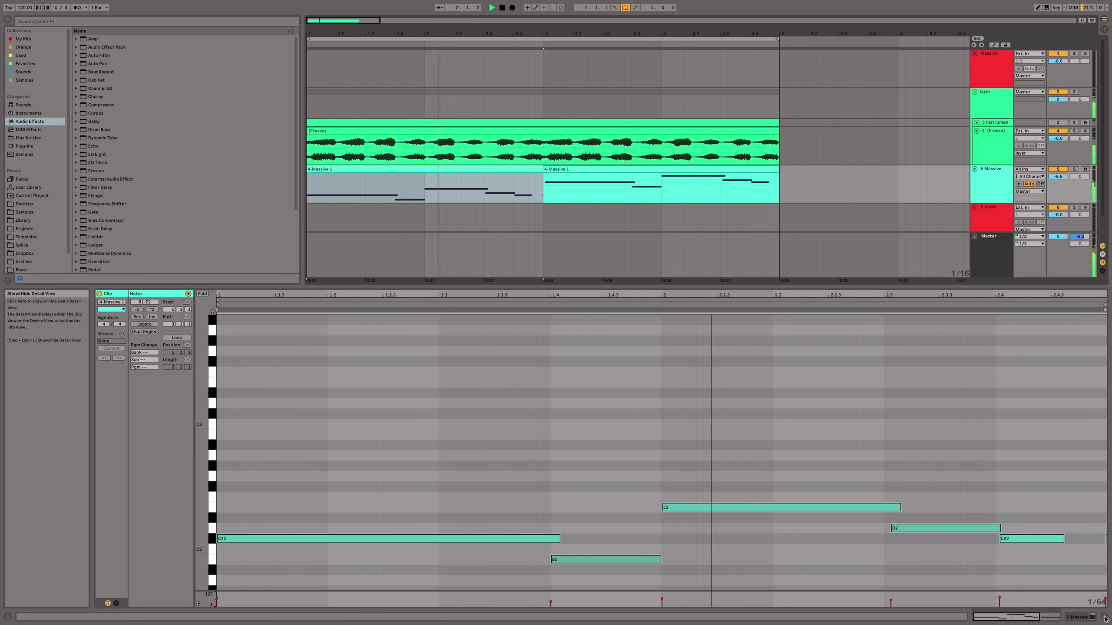
# Raise the second Massive clip's notes six semitones and the first clip's notes one octave, so both span B2 to E3
pyautogui.press('super+alt+l')
pyautogui.doubleClick(535, 171)
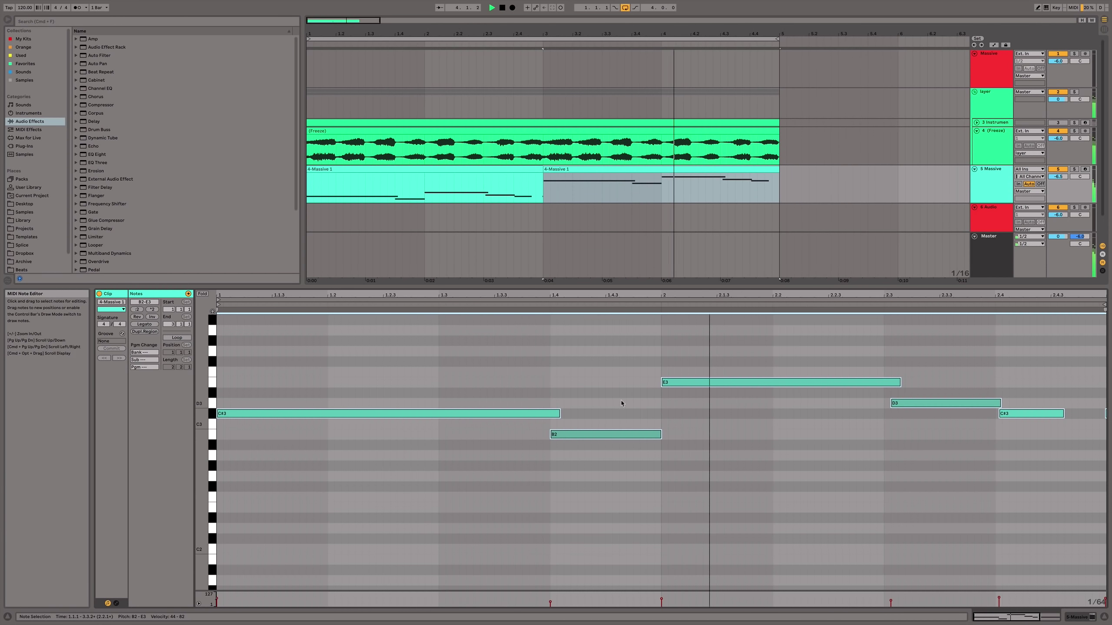
pyautogui.hotkey('shift', 'Down')
pyautogui.click(478, 408)
pyautogui.press('super+z')
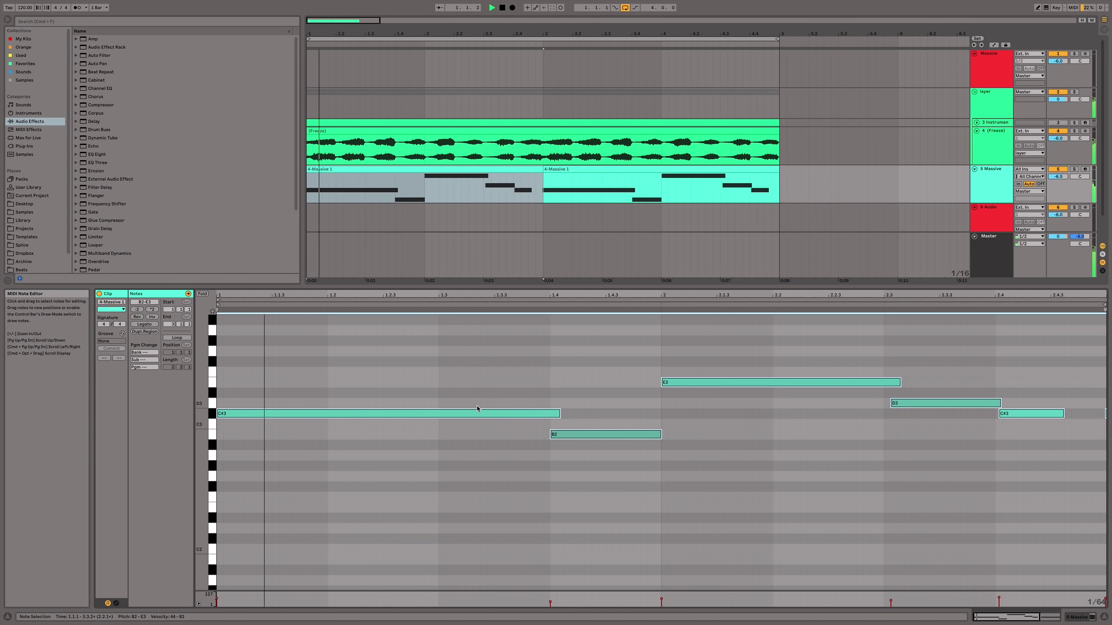
# Lower the Massive track's volume slightly and group the track with the frozen chord audio track
pyautogui.click(1104, 617)
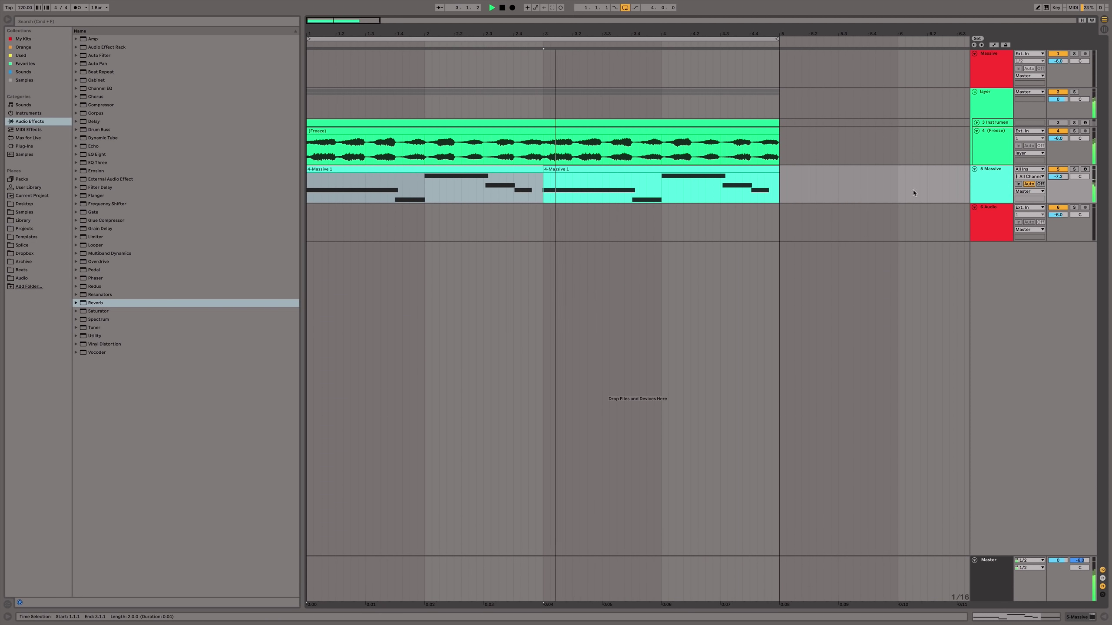
pyautogui.moveTo(1059, 177); pyautogui.dragTo(1059, 181)
pyautogui.doubleClick(731, 139)
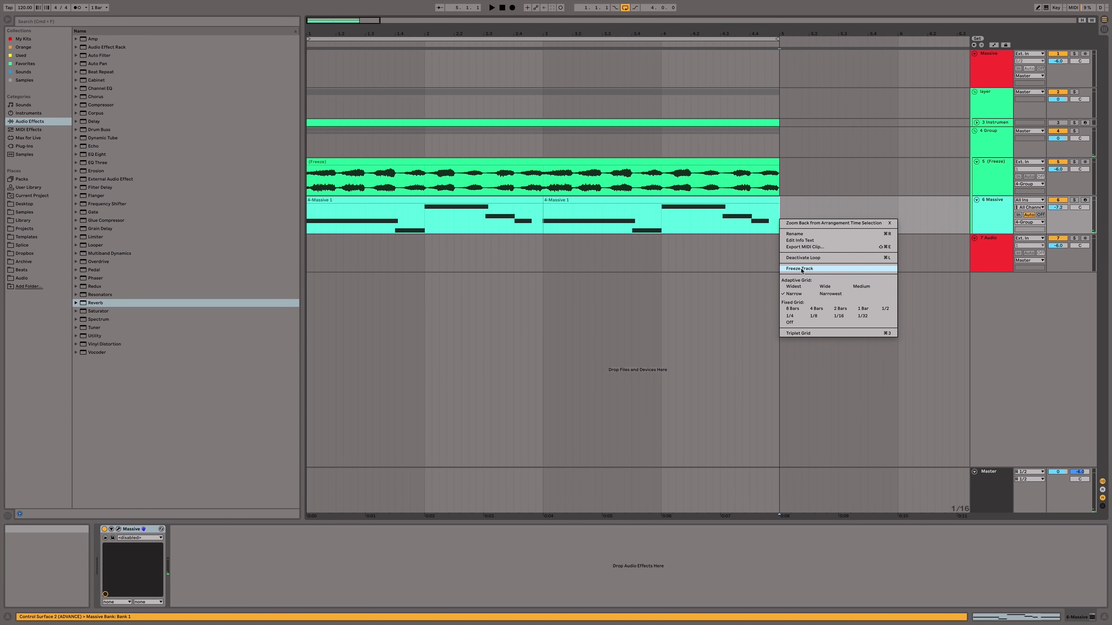
pyautogui.click(800, 269)
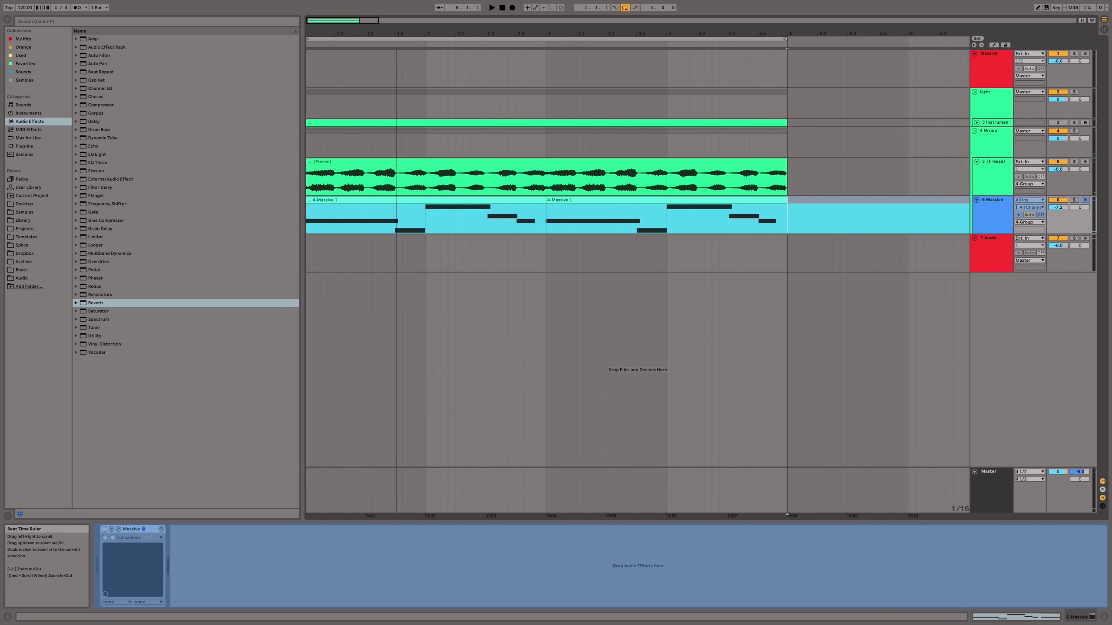
pyautogui.moveTo(388, 34); pyautogui.dragTo(337, 32)
pyautogui.press('super+z')
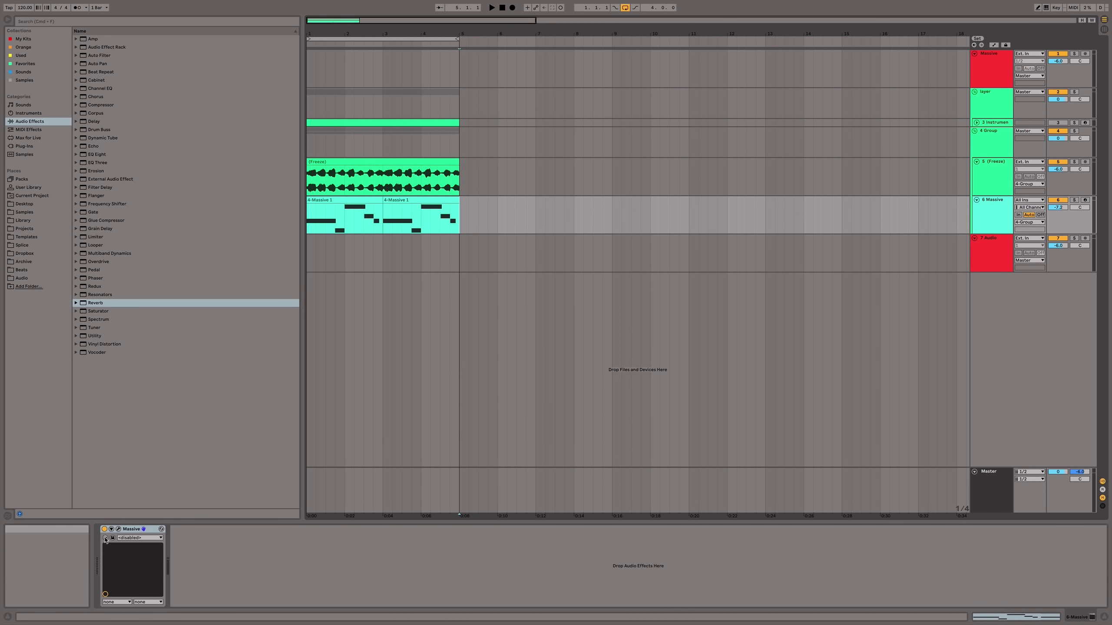
# Freeze the Massive track in the group and flatten it to audio
pyautogui.rightClick(460, 228)
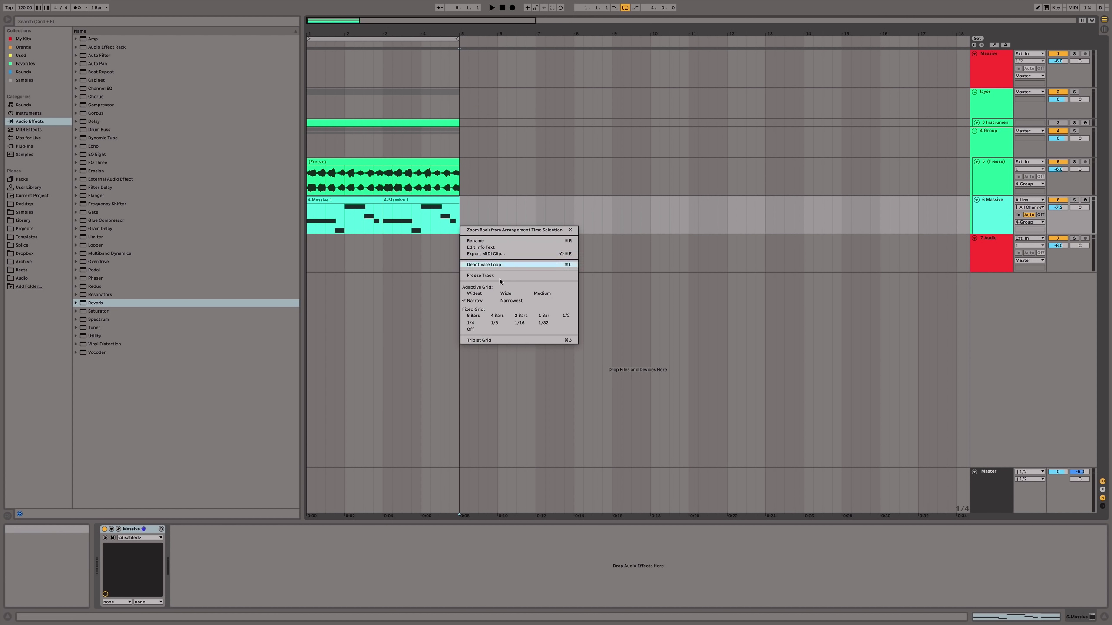
pyautogui.click(502, 276)
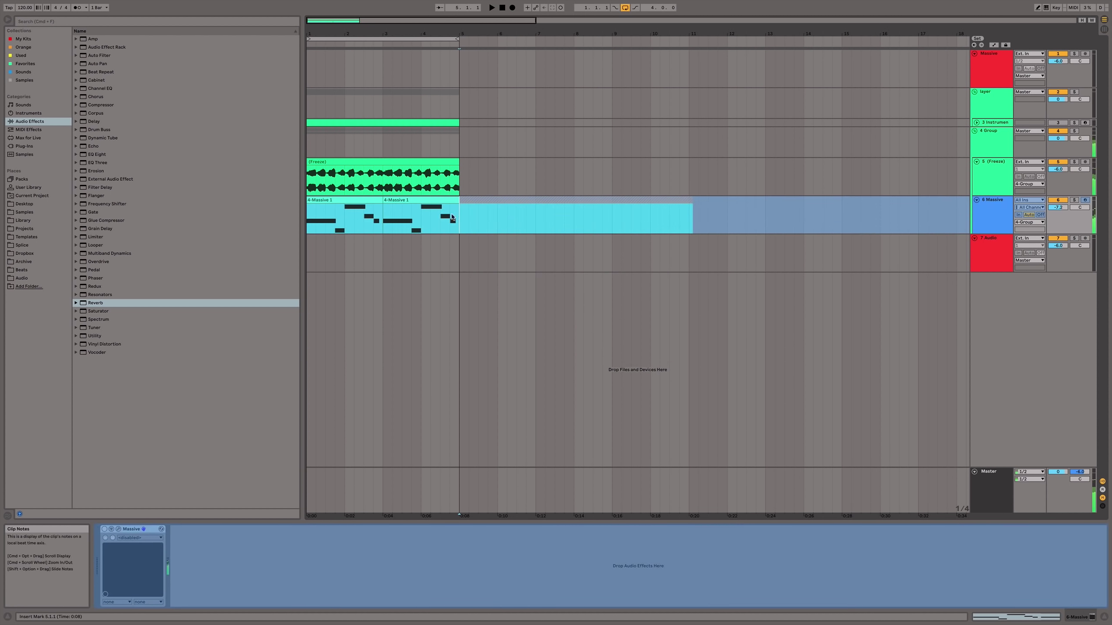
pyautogui.rightClick(467, 220)
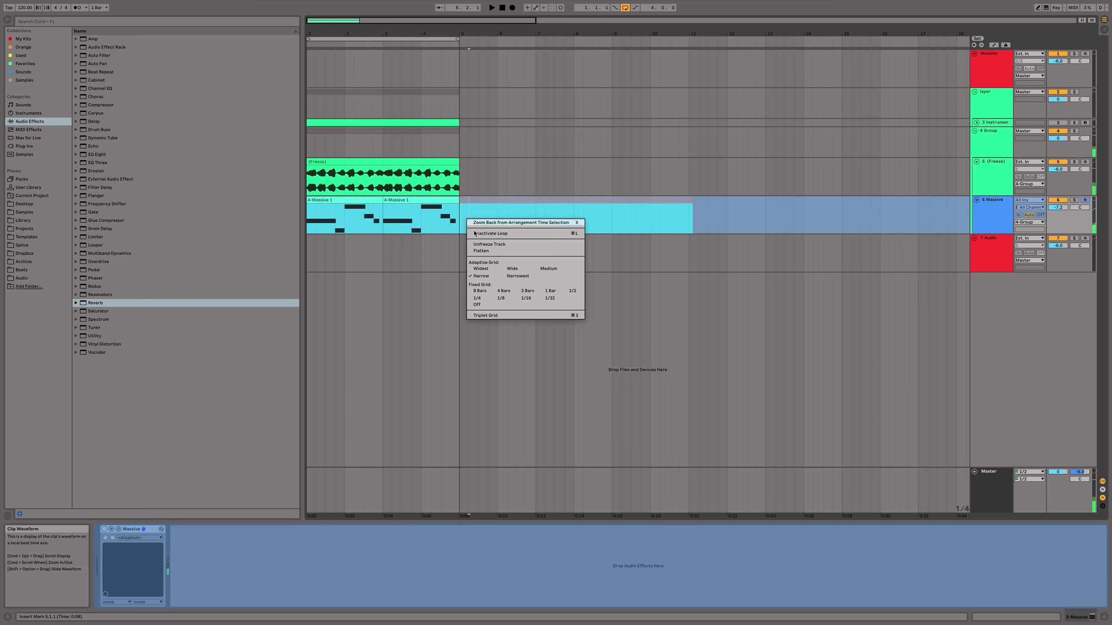
pyautogui.click(491, 253)
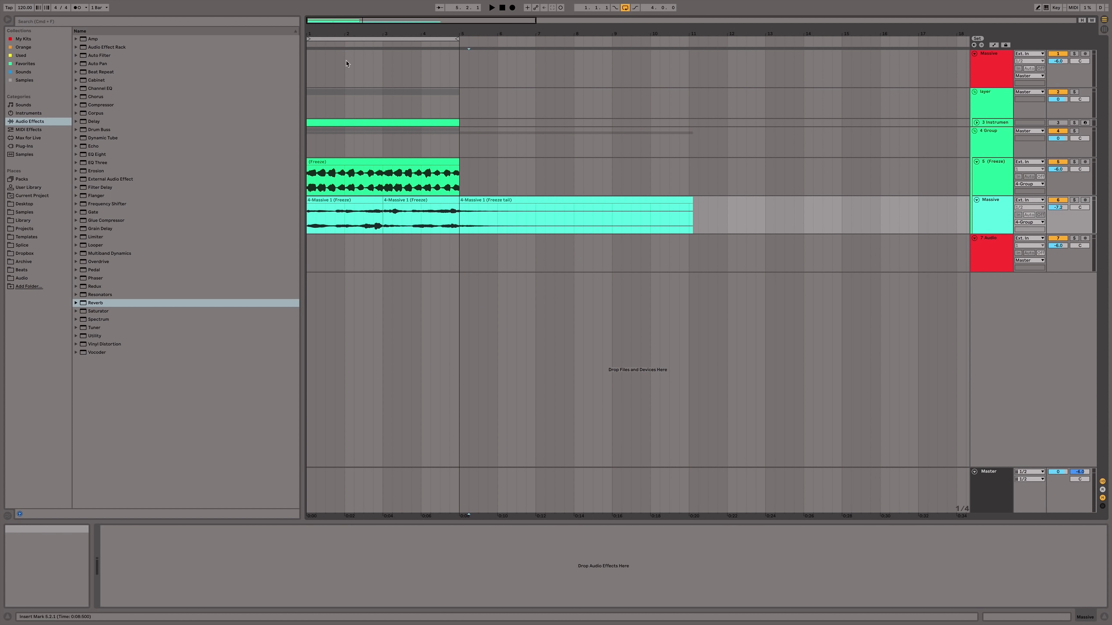
# Split out and deactivate the short slice from 1.2.1 to 1.2.2 in the first flattened Massive clip
pyautogui.press('+')
pyautogui.press('space')
pyautogui.click(331, 208)
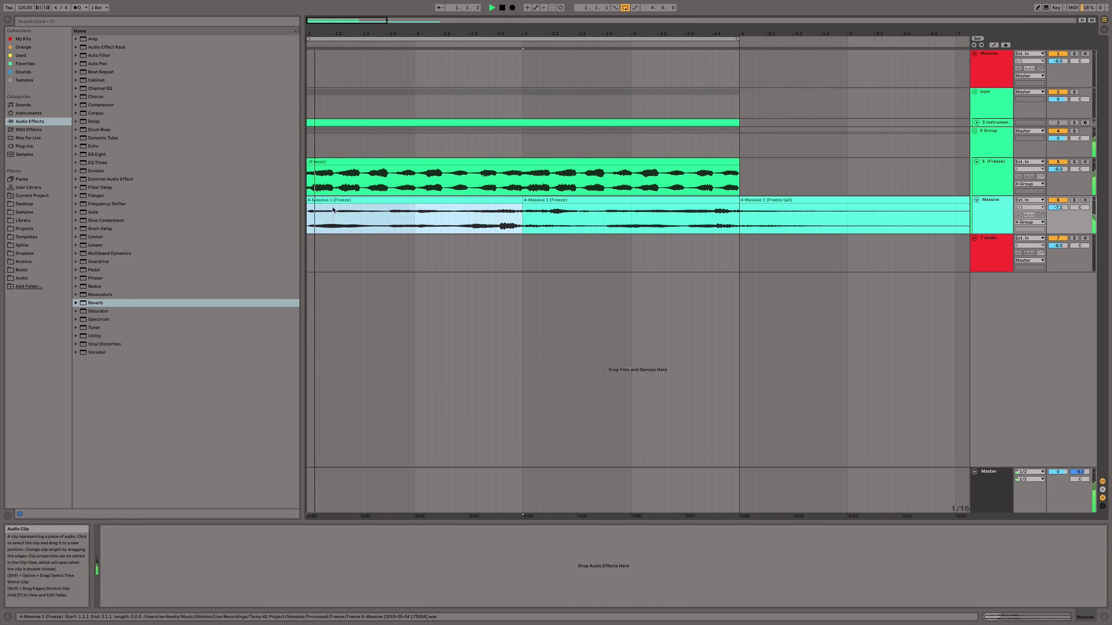
pyautogui.press('space')
pyautogui.moveTo(334, 225); pyautogui.dragTo(339, 226)
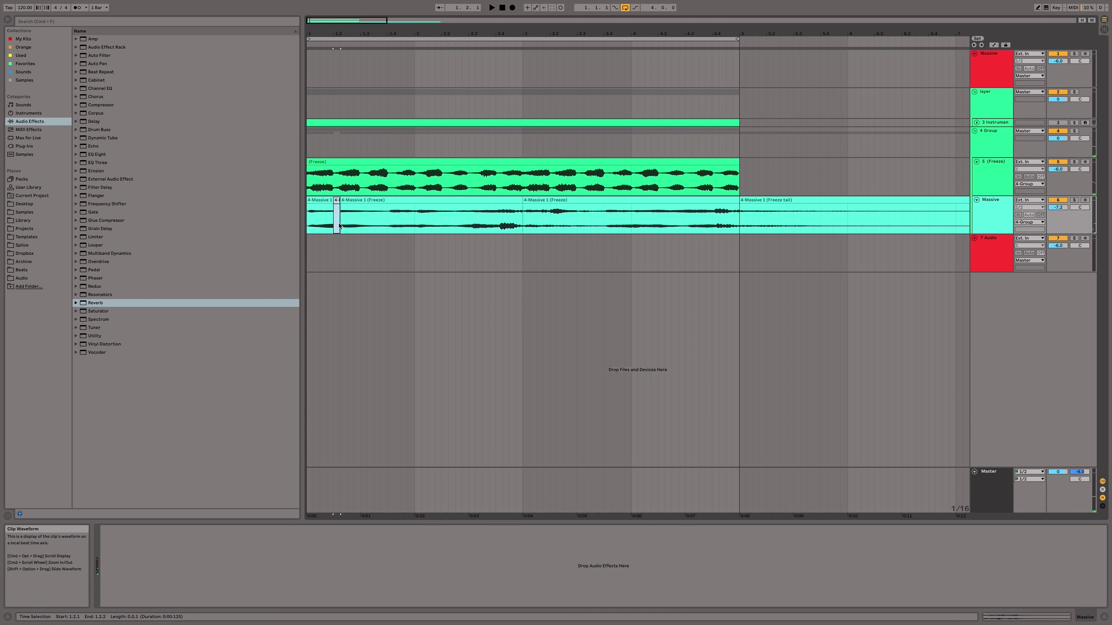
# Trim the following Massive clip's start to beat 1.4, and deactivate slices just before bar 2 and leading up to beat 2.3
pyautogui.click(326, 200)
pyautogui.press('space')
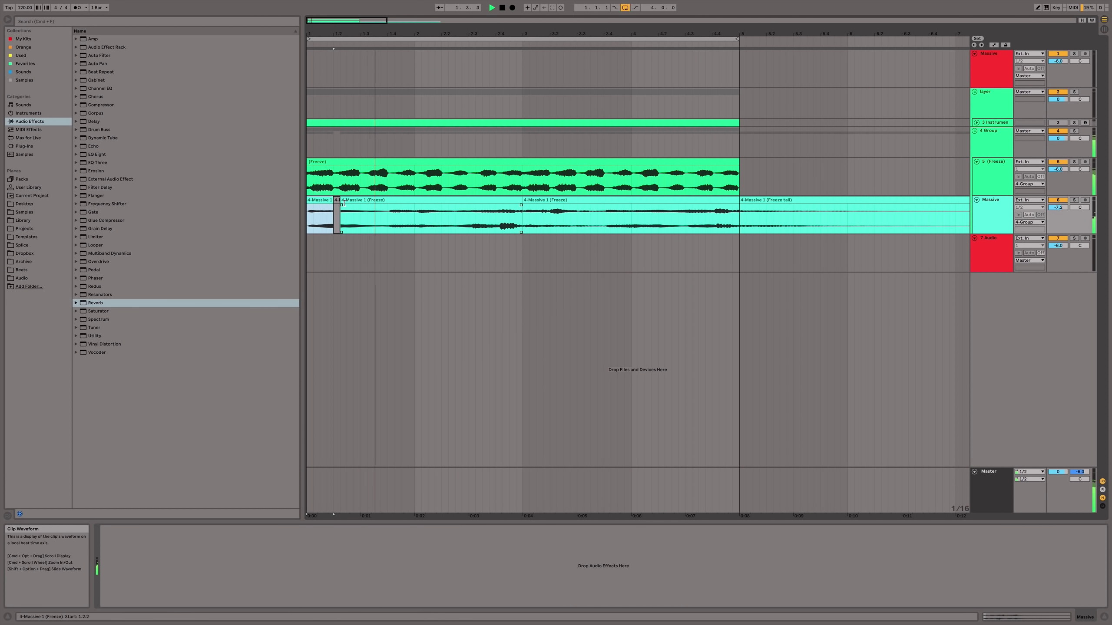
pyautogui.moveTo(341, 207); pyautogui.dragTo(387, 203)
pyautogui.click(312, 198)
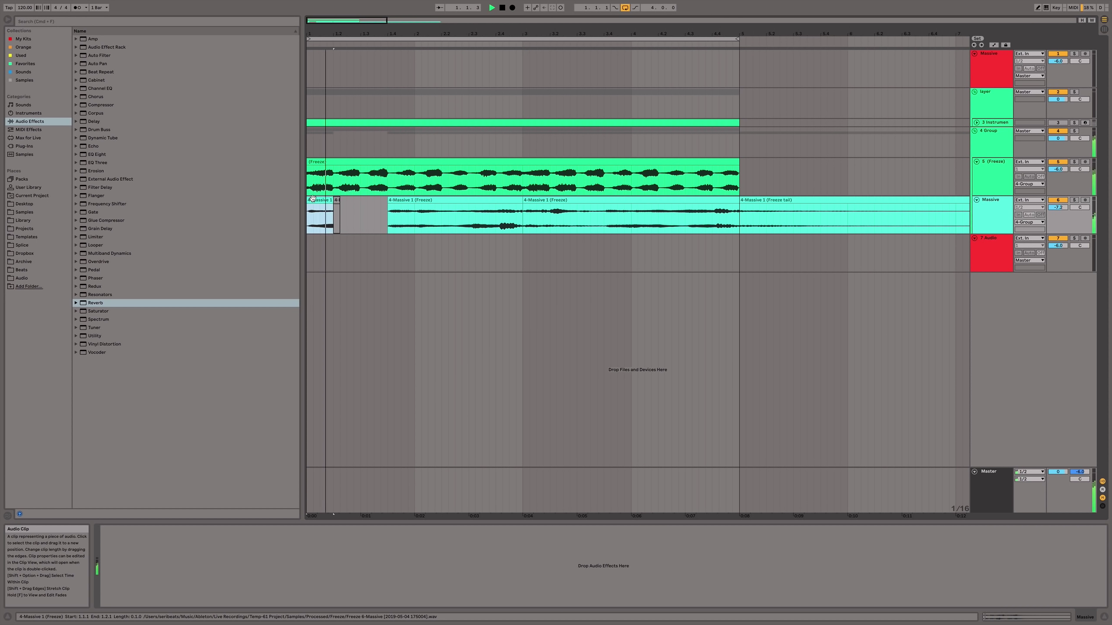
pyautogui.click(413, 221)
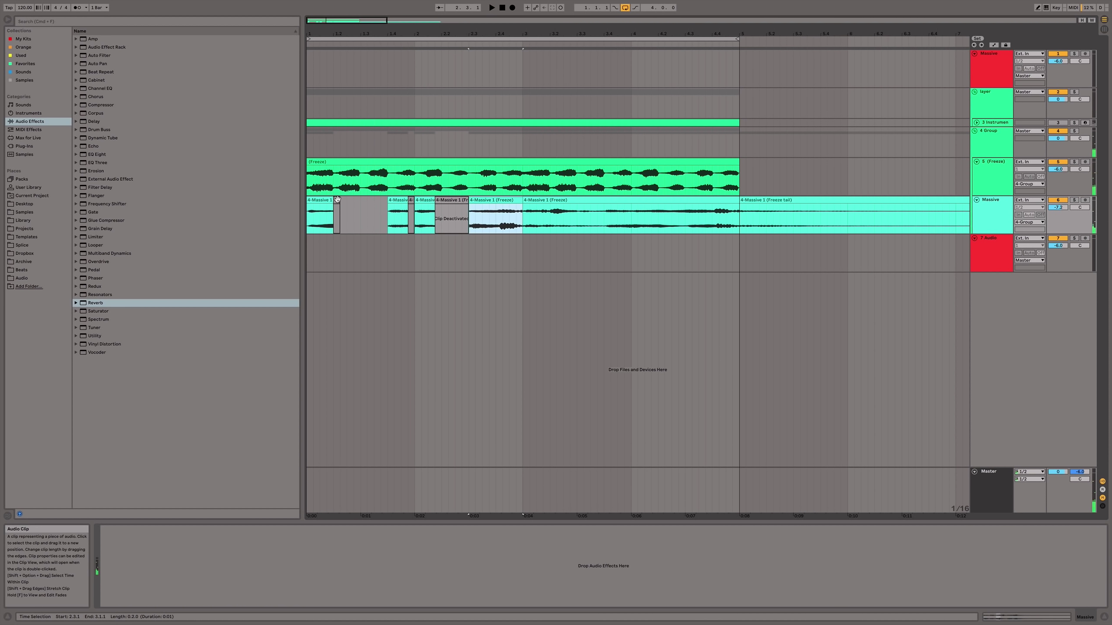
# Duplicate the chopped first two bars of the Massive audio track over bars 3 and 4
pyautogui.keyDown('shift'); pyautogui.click(323, 200); pyautogui.keyUp('shift')
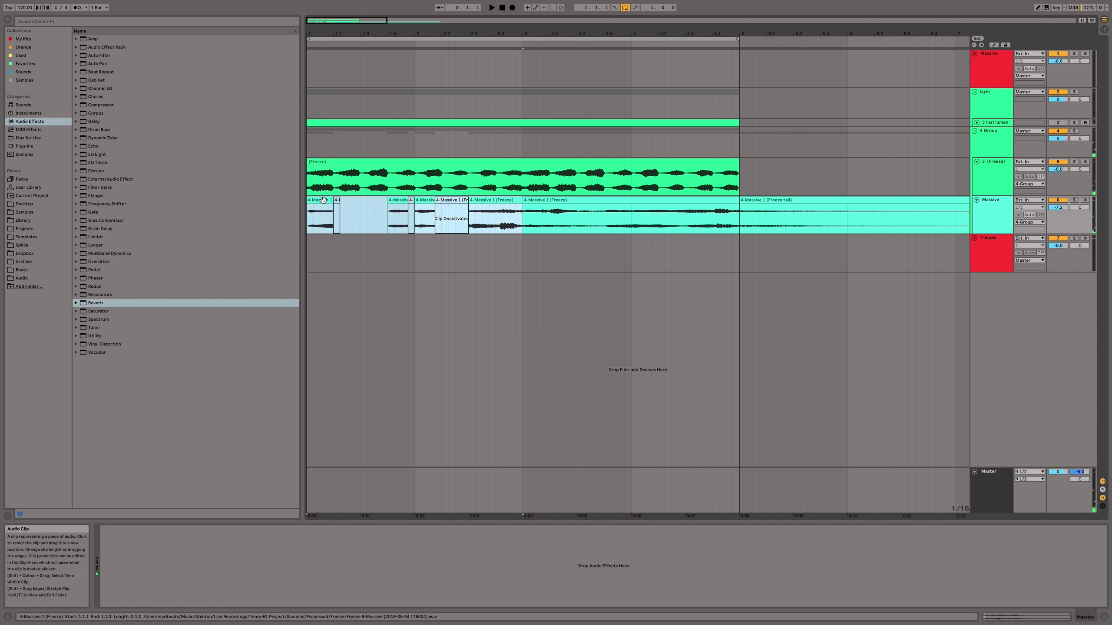
pyautogui.press('super+d')
pyautogui.click(537, 221)
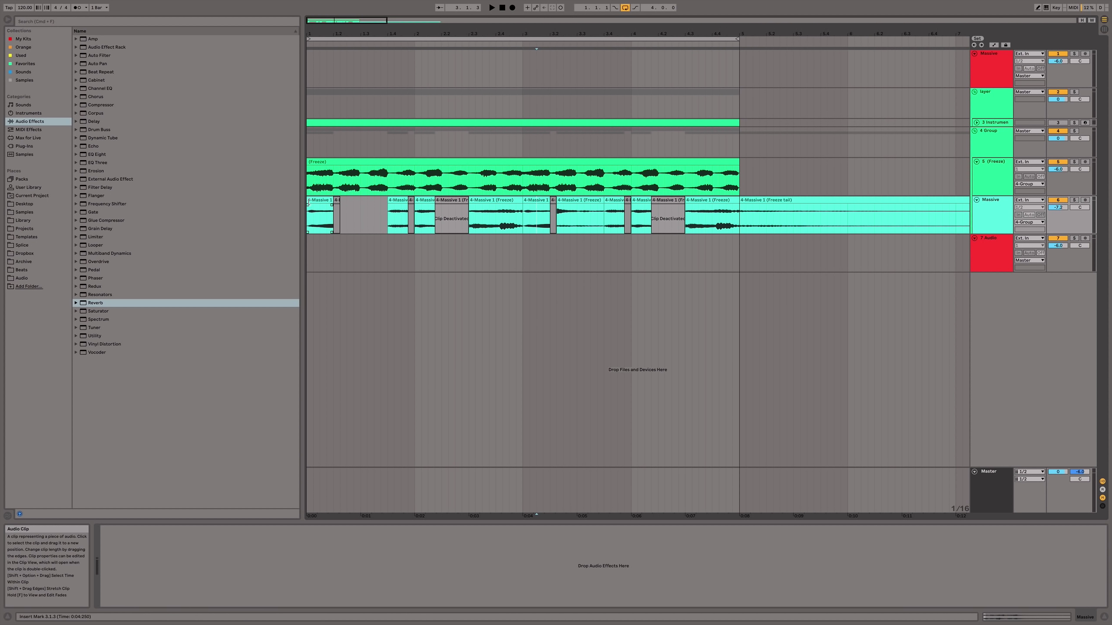
# Copy the closing part of the first lead clip and paste it at 1.3.3, just before the slice at beat 1.4
pyautogui.click(334, 201)
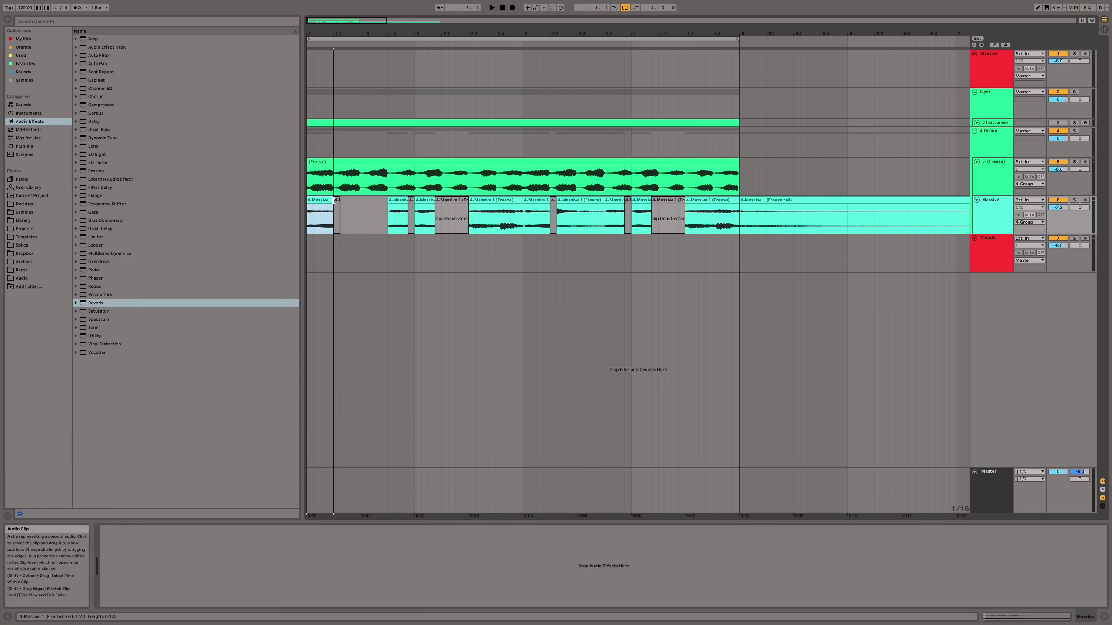
pyautogui.click(323, 200)
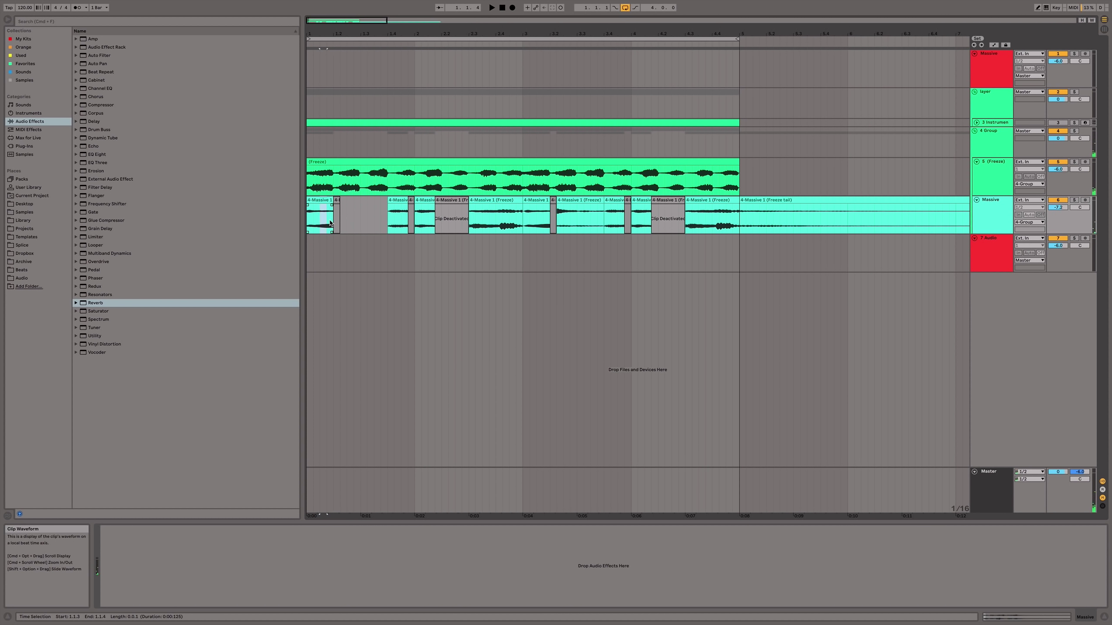
pyautogui.press('space')
pyautogui.click(372, 217)
pyautogui.press('super+v')
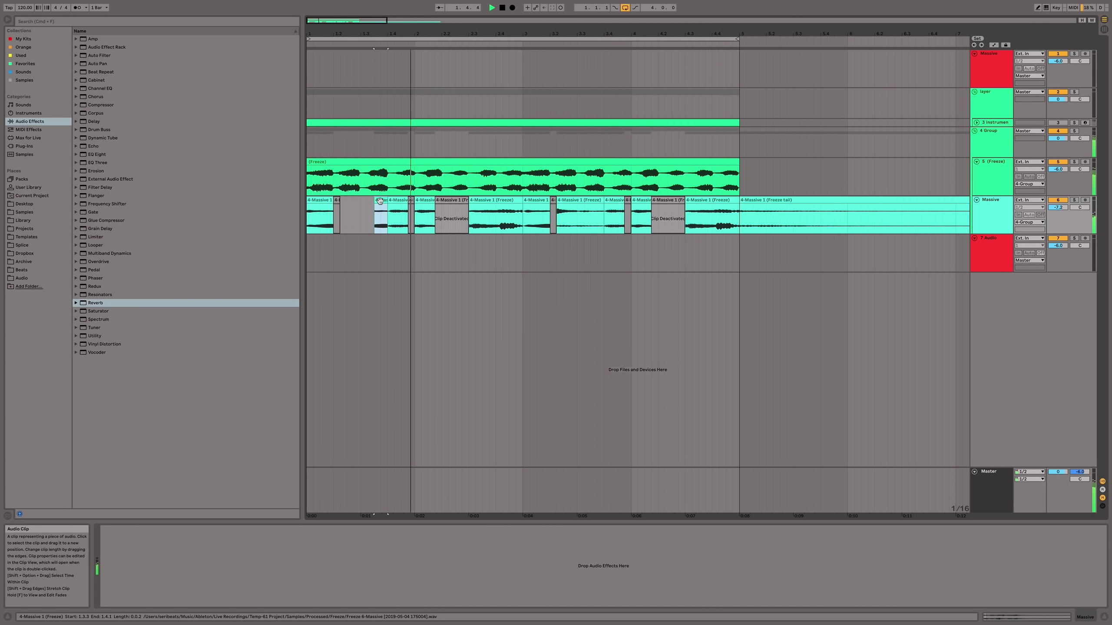
# Raise the gain of the pasted slice at 1.3.3 to 5.63 dB and play the loop
pyautogui.doubleClick(378, 199)
pyautogui.moveTo(166, 349); pyautogui.dragTo(166, 345)
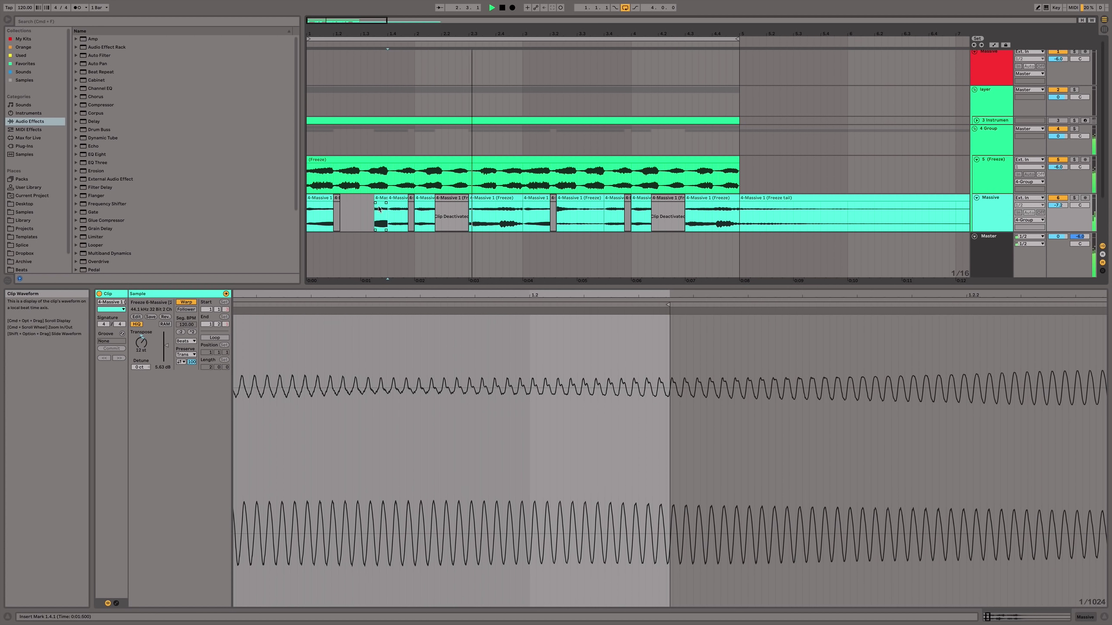
pyautogui.press('space')
pyautogui.press('space')
# Place copies of the faded-in slice at 2.2.3 and at the matching positions in bars 3 and 4 of the chopped Massive track
pyautogui.click(455, 216)
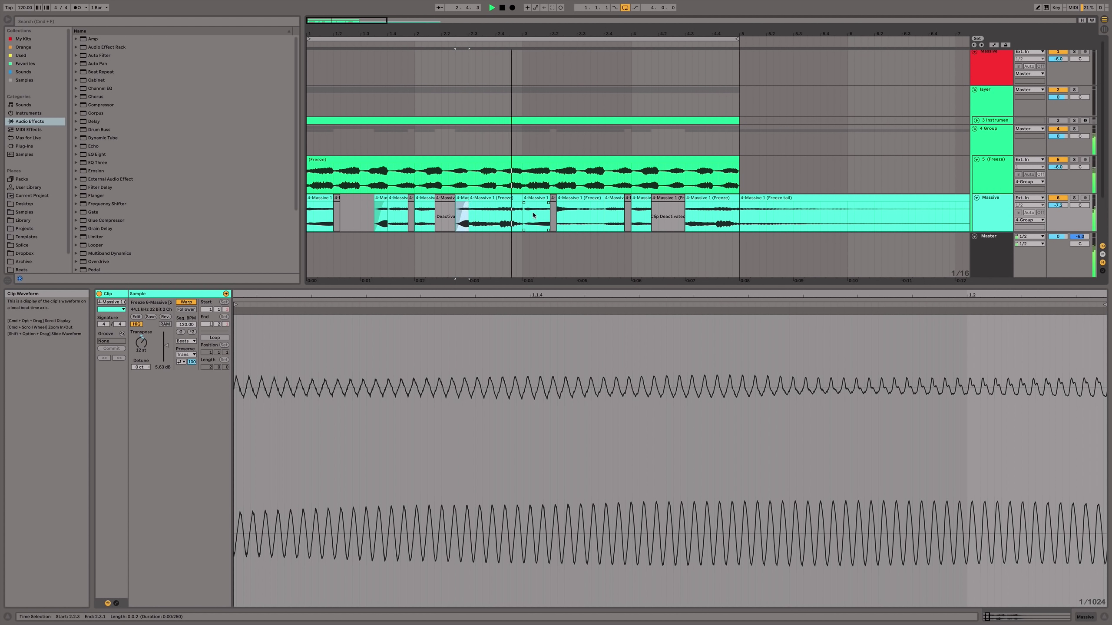
pyautogui.click(593, 216)
pyautogui.press('super+e')
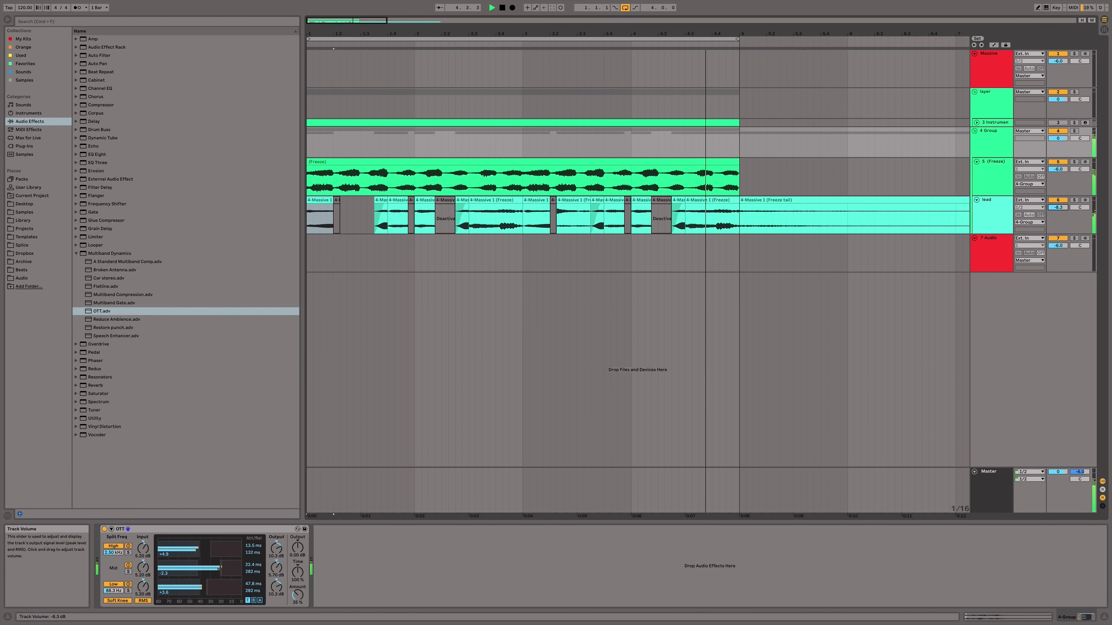
# Draw a falling ramp down to 0 at the start of the frozen instrument clip's transposition envelope, and select a short segment before bar 5 of the sample
pyautogui.click(324, 161)
pyautogui.press('space')
pyautogui.doubleClick(324, 161)
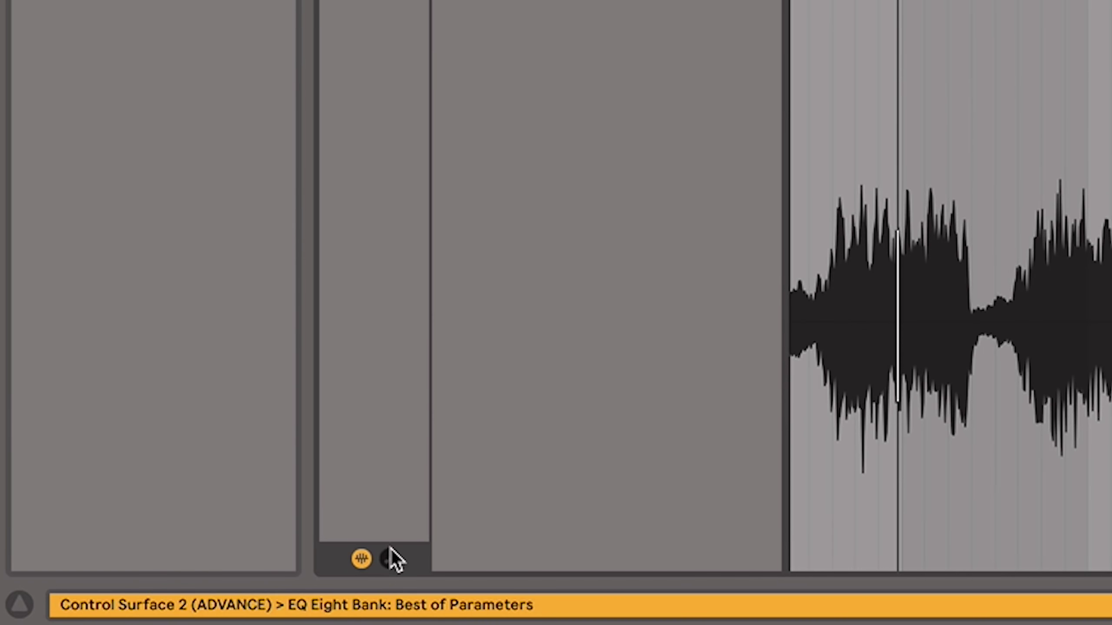
pyautogui.click(116, 603)
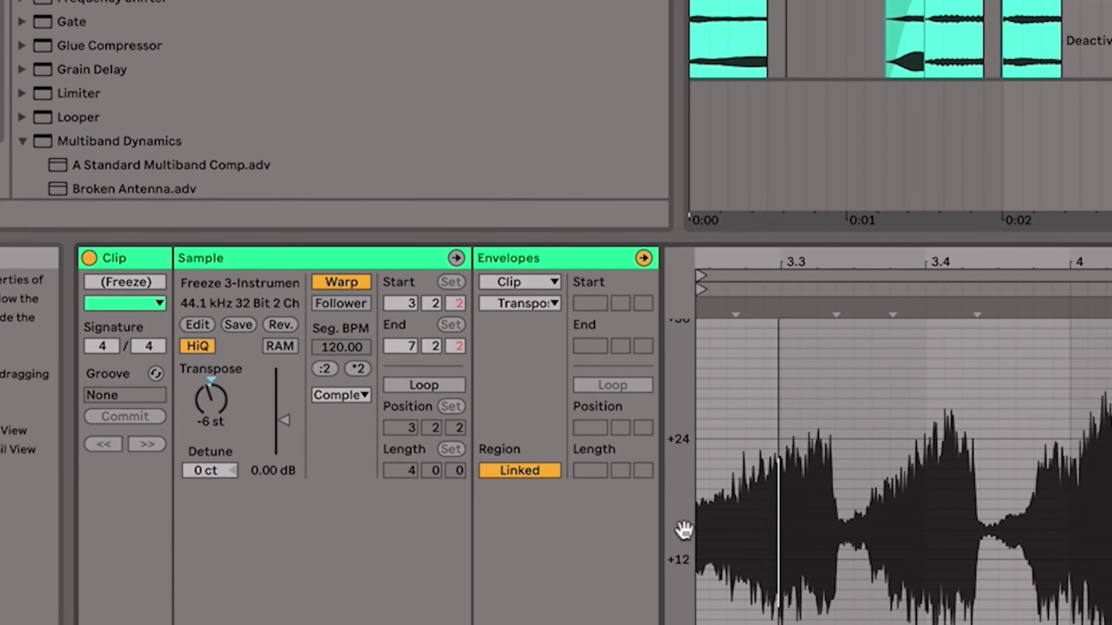
pyautogui.moveTo(767, 558); pyautogui.dragTo(838, 571)
pyautogui.press('space')
pyautogui.moveTo(331, 423); pyautogui.dragTo(327, 426)
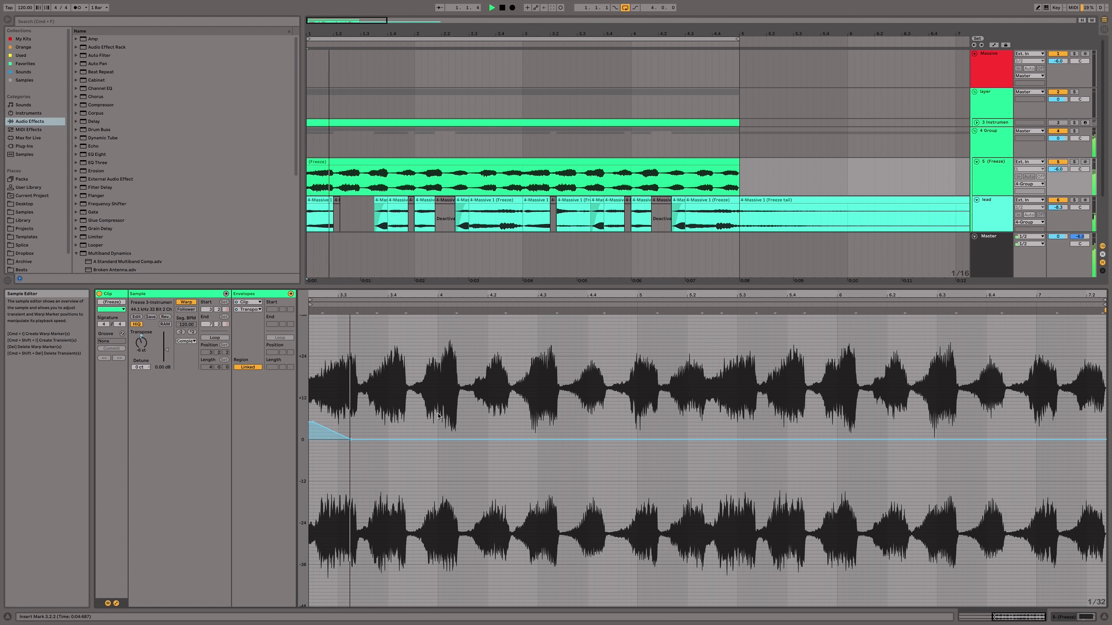
pyautogui.moveTo(607, 440); pyautogui.dragTo(633, 456)
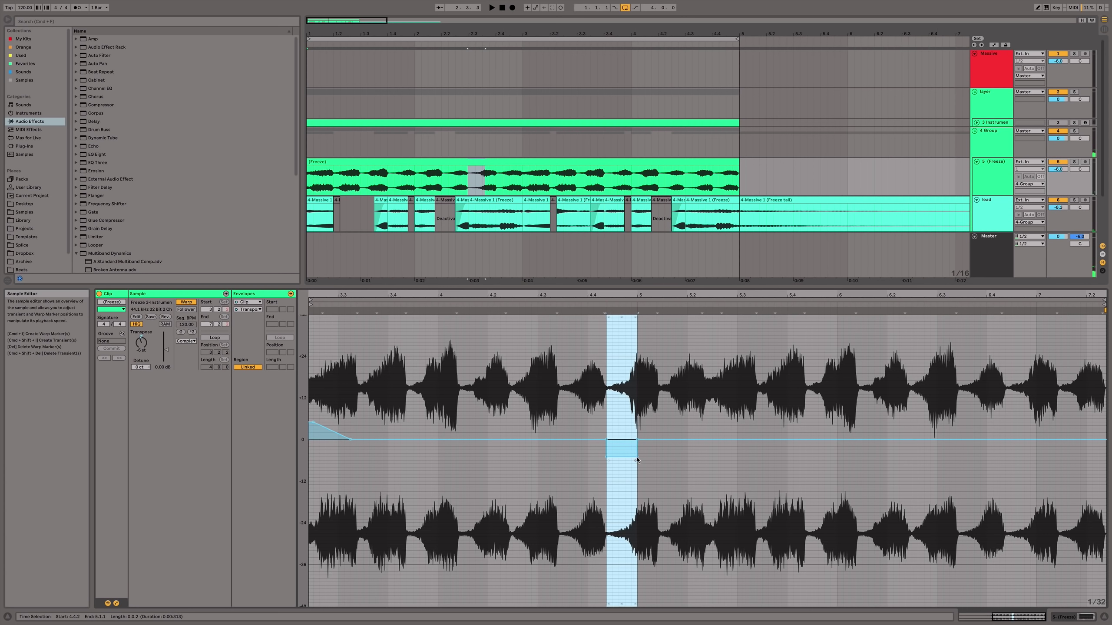
pyautogui.click(359, 427)
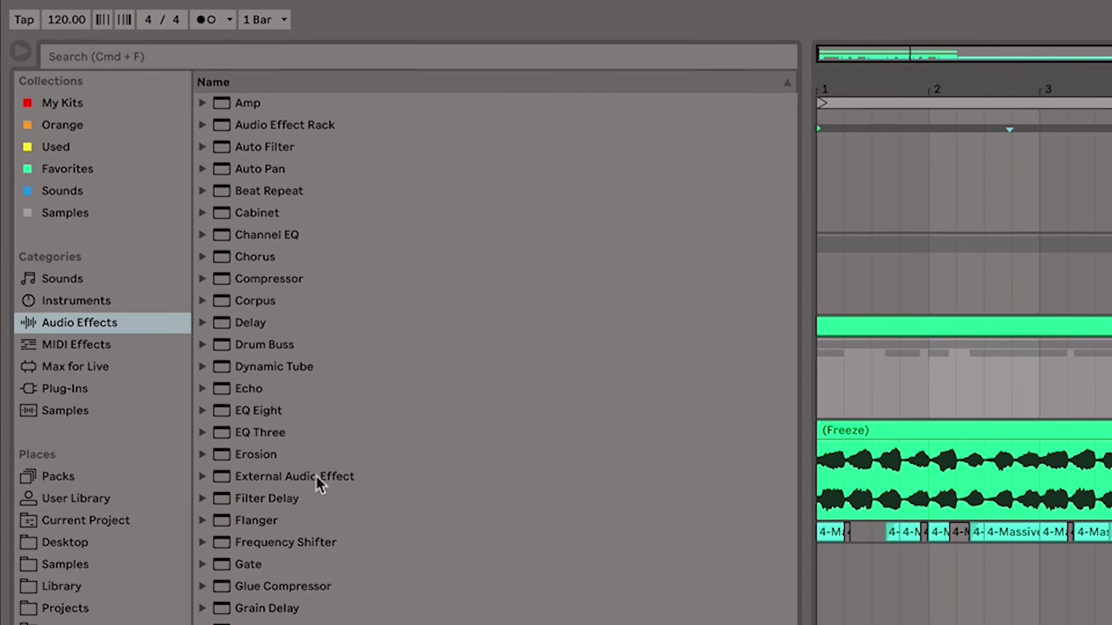
# Load the Max for Live audio effect PitchDrop onto the 4 Group track after OTT
pyautogui.click(67, 355)
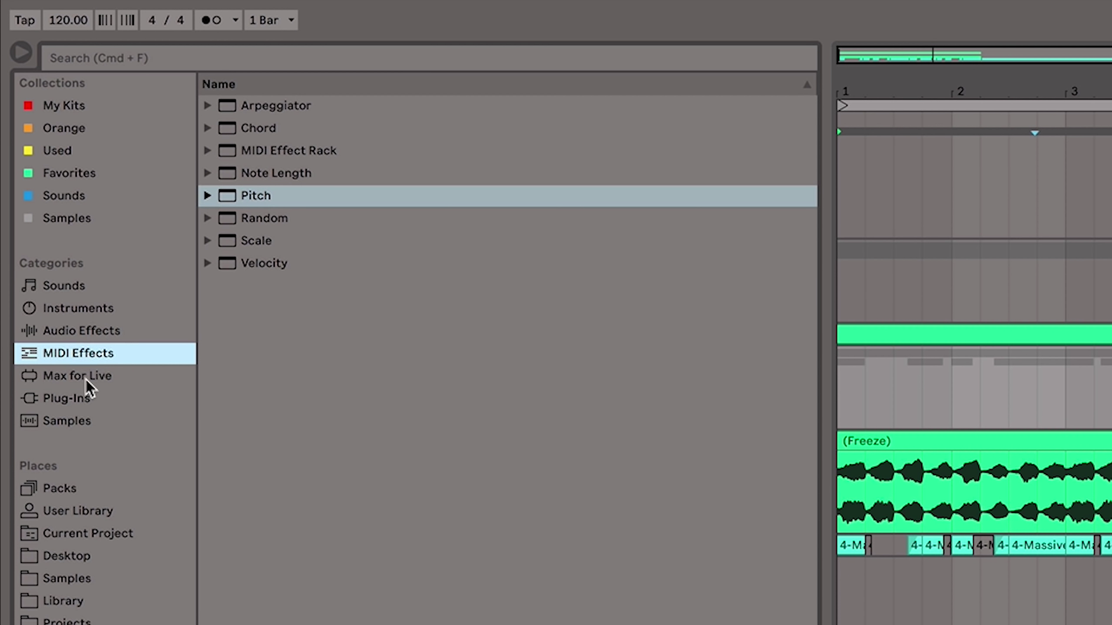
pyautogui.click(87, 378)
pyautogui.click(207, 107)
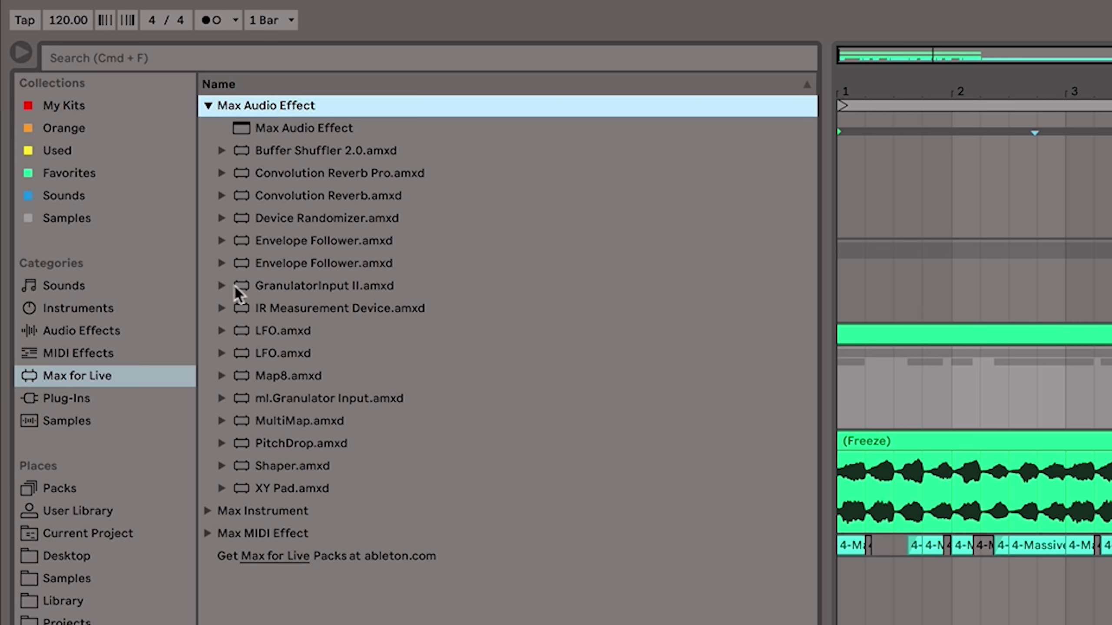
pyautogui.click(260, 443)
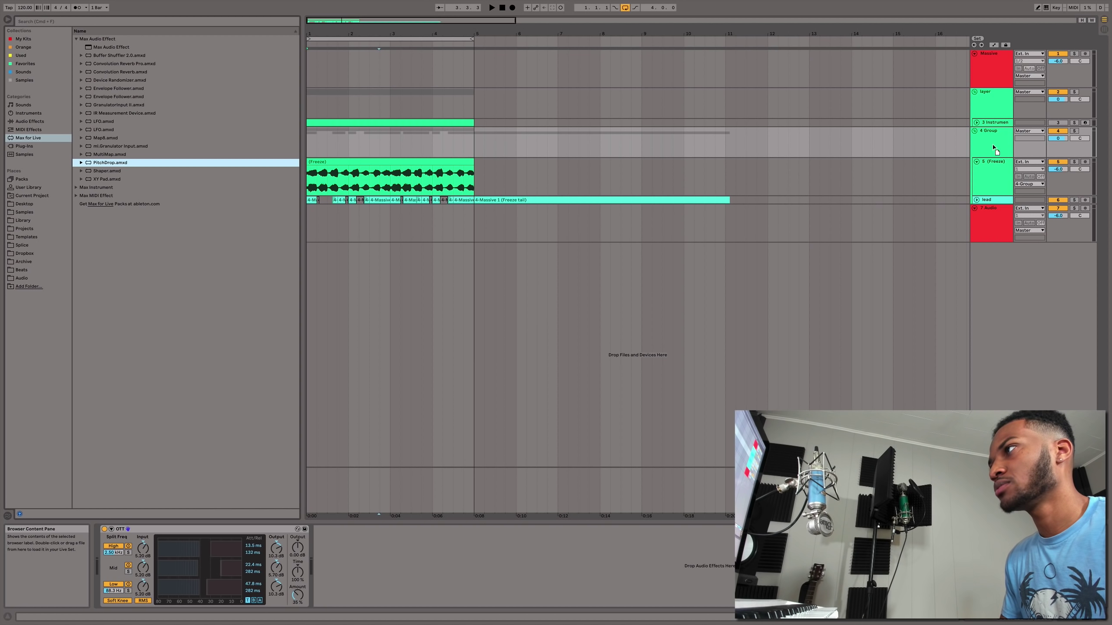
pyautogui.moveTo(992, 168); pyautogui.dragTo(992, 166)
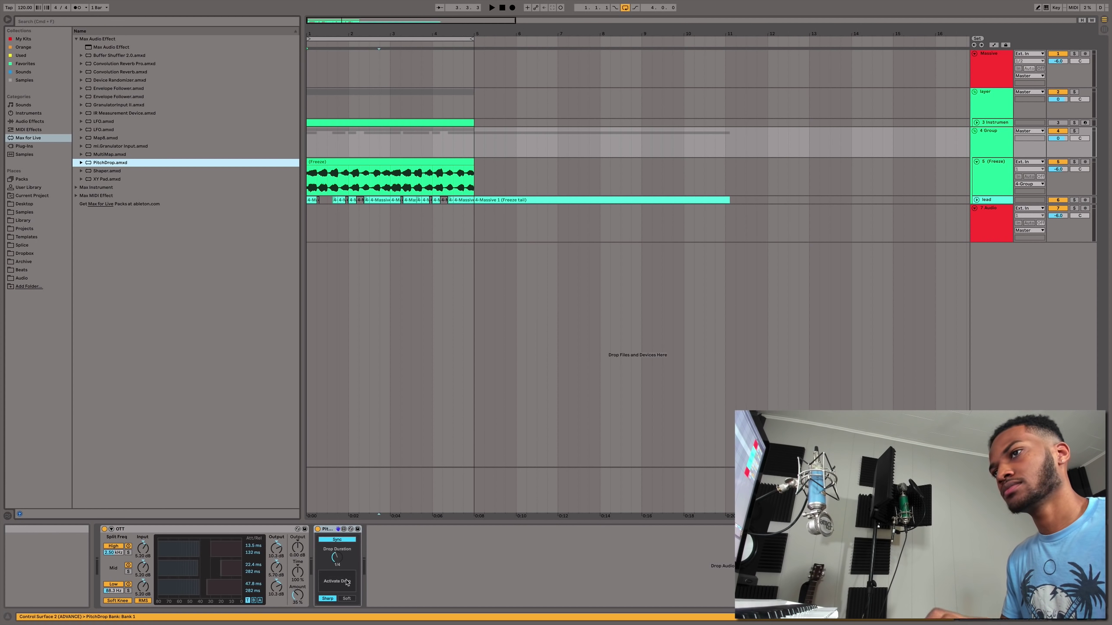
# Try PitchDrop with drop durations of 1 and 1/2, toggling the drop on and off during playback
pyautogui.click(337, 559)
pyautogui.moveTo(337, 560); pyautogui.dragTo(337, 545)
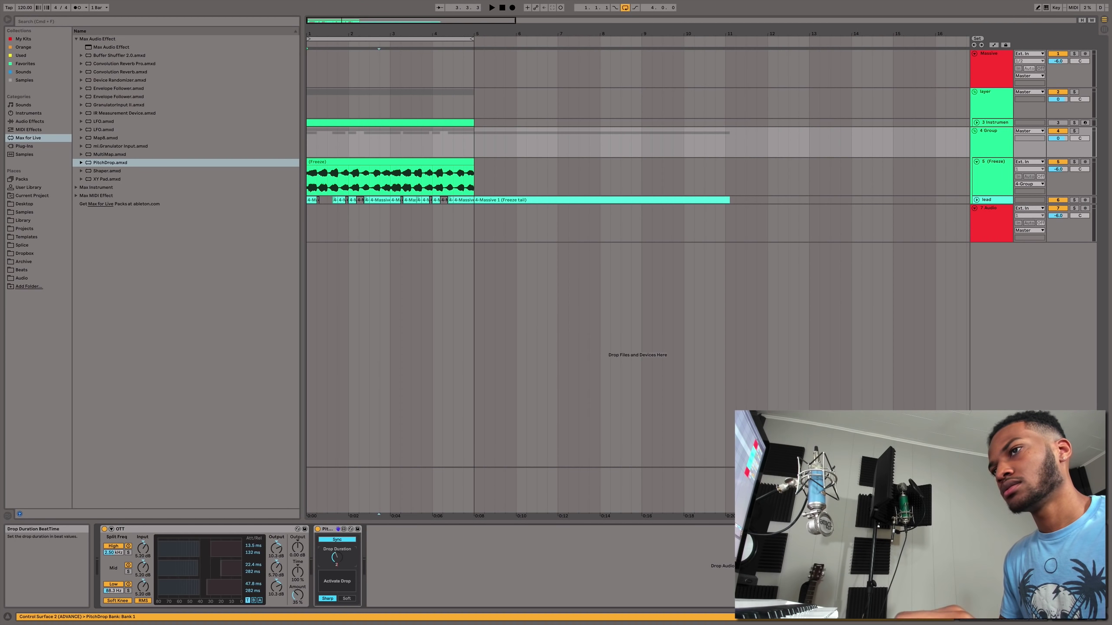
pyautogui.press('space')
pyautogui.click(337, 581)
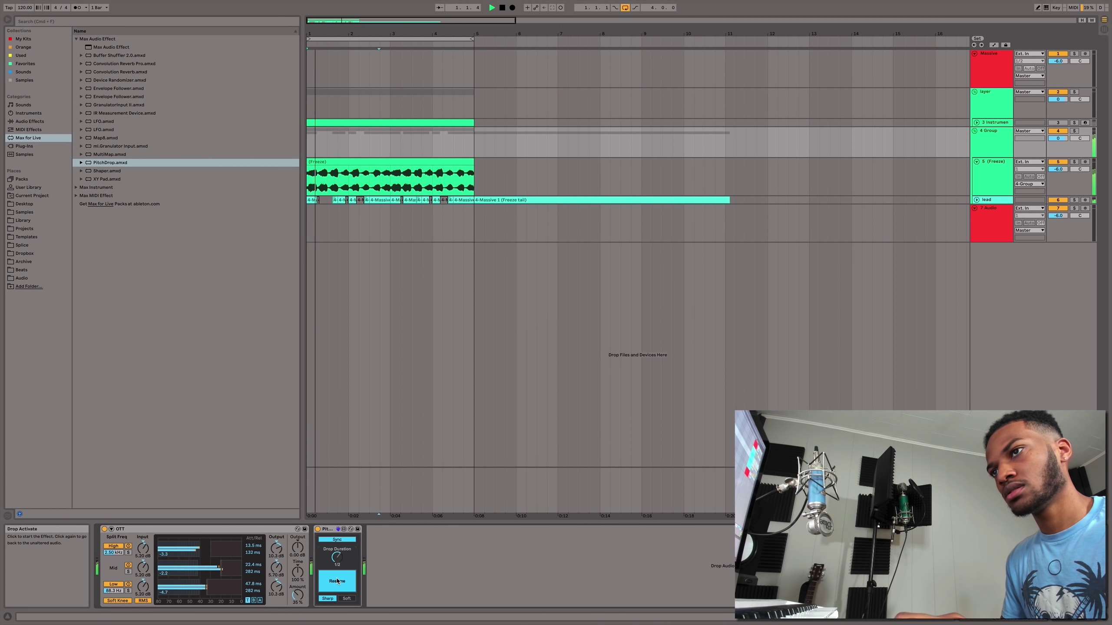
pyautogui.click(337, 582)
pyautogui.click(337, 582)
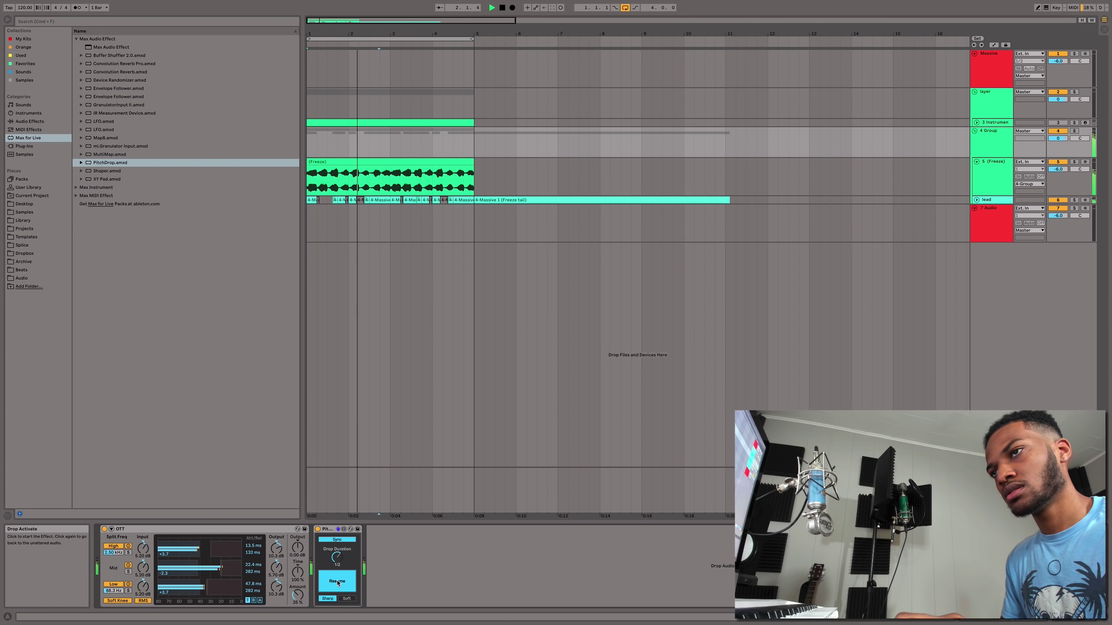
pyautogui.click(338, 582)
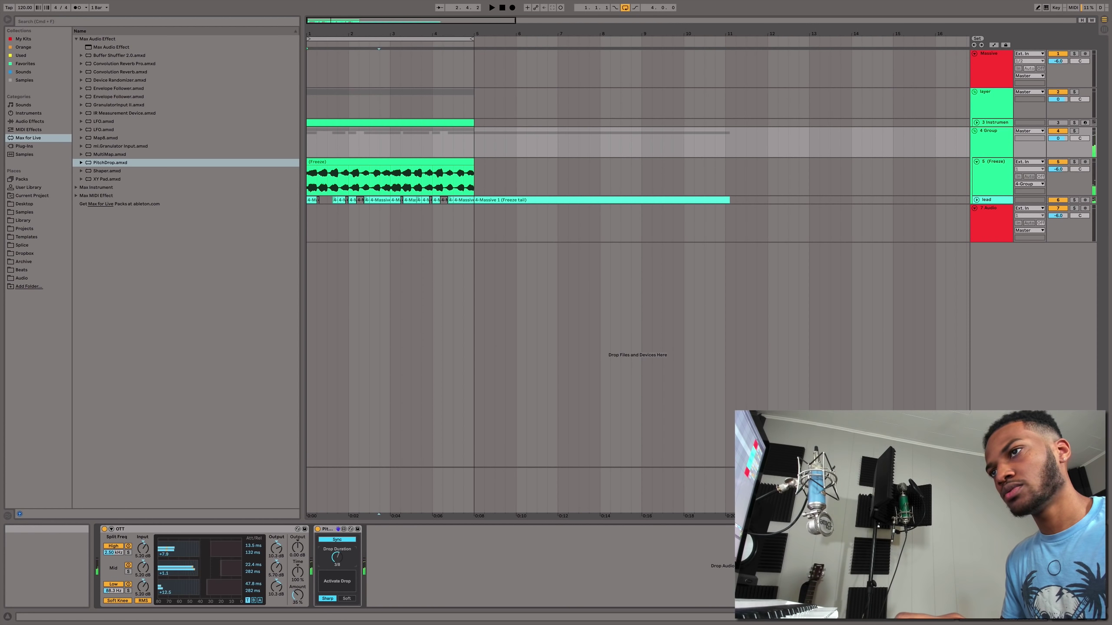
# Automate PitchDrop's Drop Activate on the group track with a short drop at the end of each of the four bars, and play it back
pyautogui.press('a')
pyautogui.moveTo(353, 142); pyautogui.dragTo(310, 140)
pyautogui.press('-')
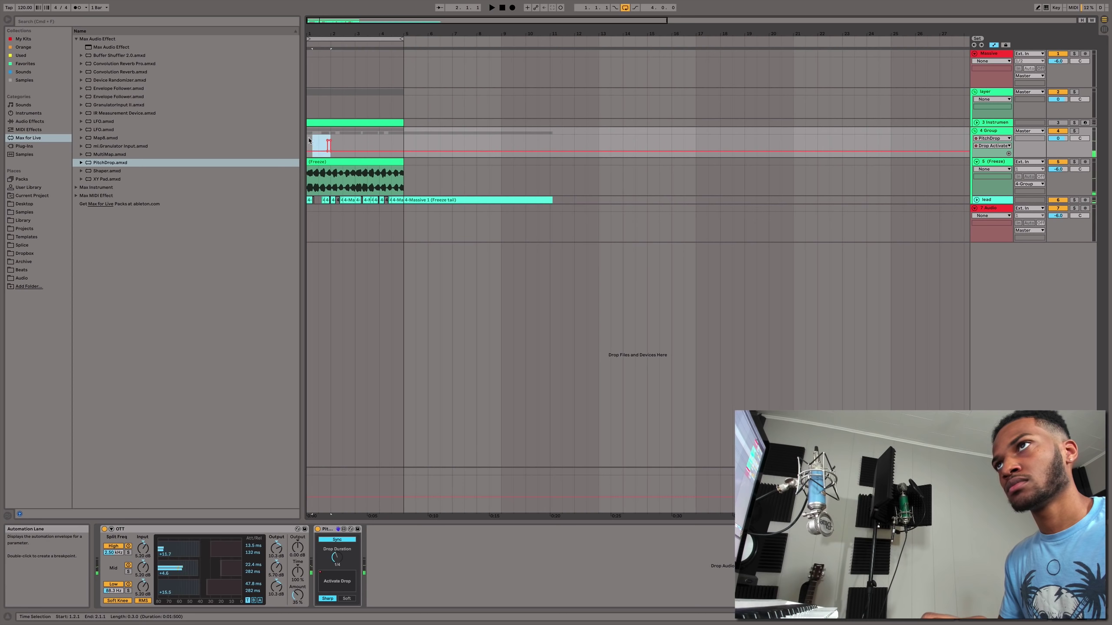
pyautogui.press('space')
pyautogui.click(308, 142)
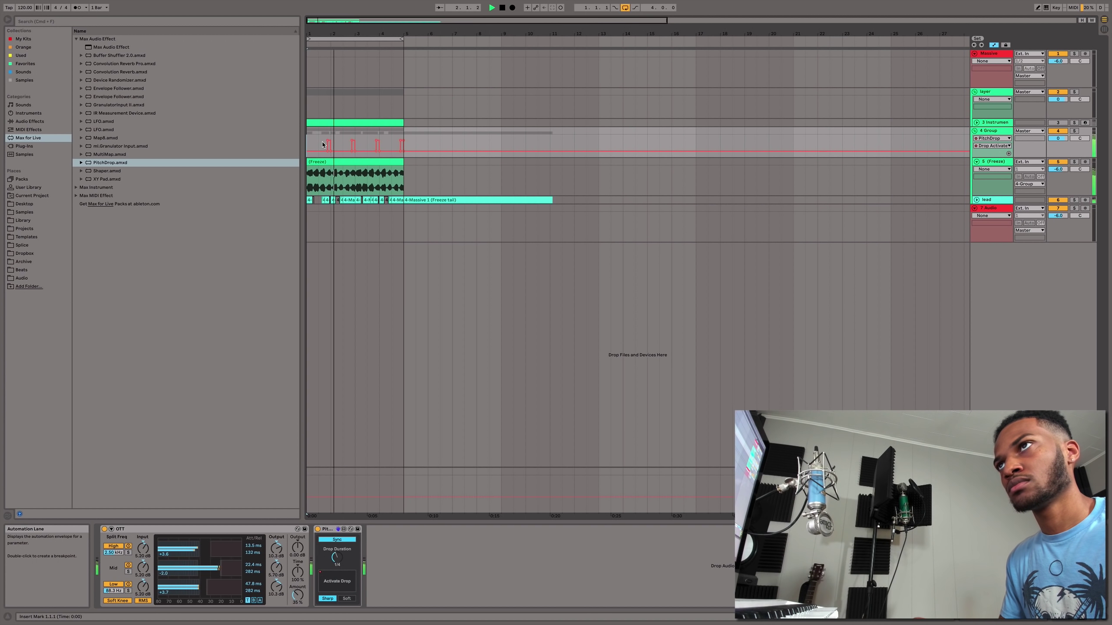
pyautogui.press('space')
pyautogui.press('a')
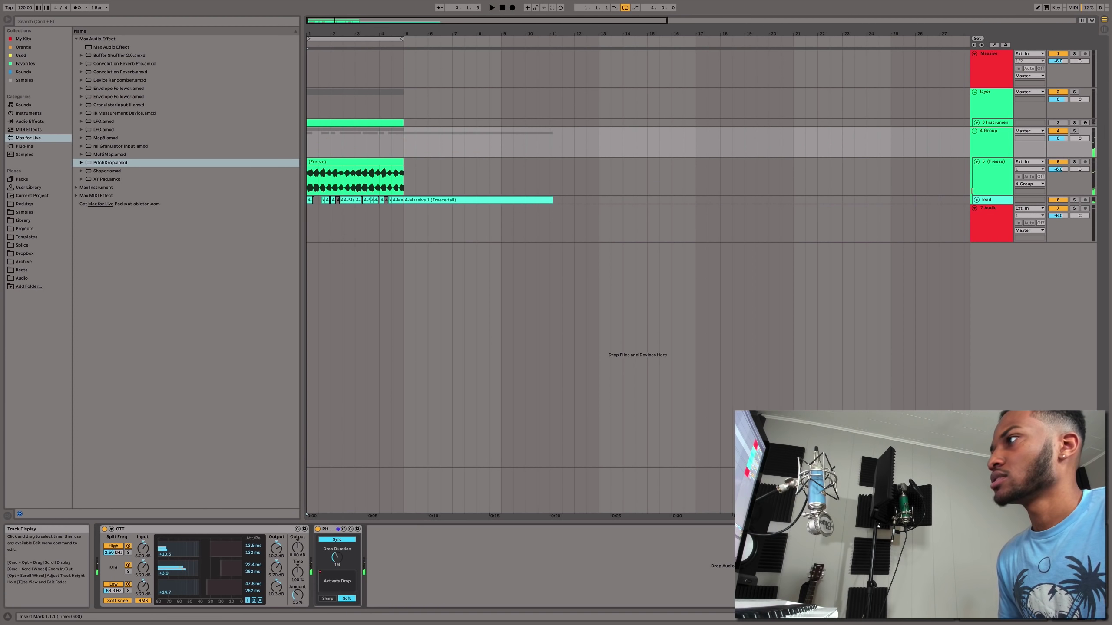
# Unfold the lead track and remove the freeze tail clip that extends past bar 5
pyautogui.click(977, 201)
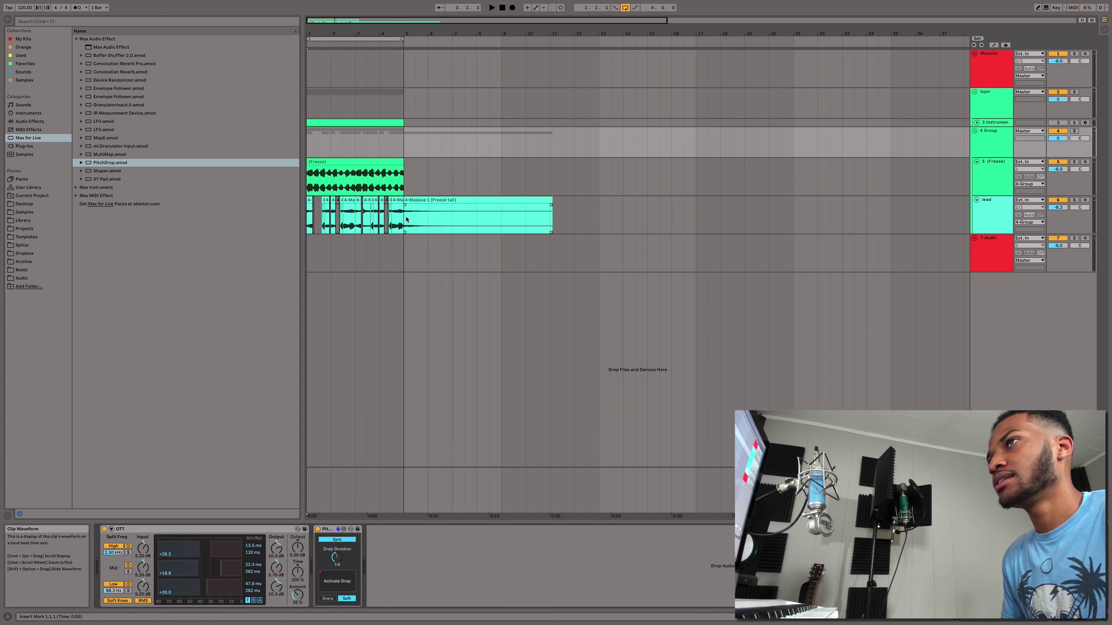
pyautogui.moveTo(413, 230); pyautogui.dragTo(300, 221)
pyautogui.click(991, 178)
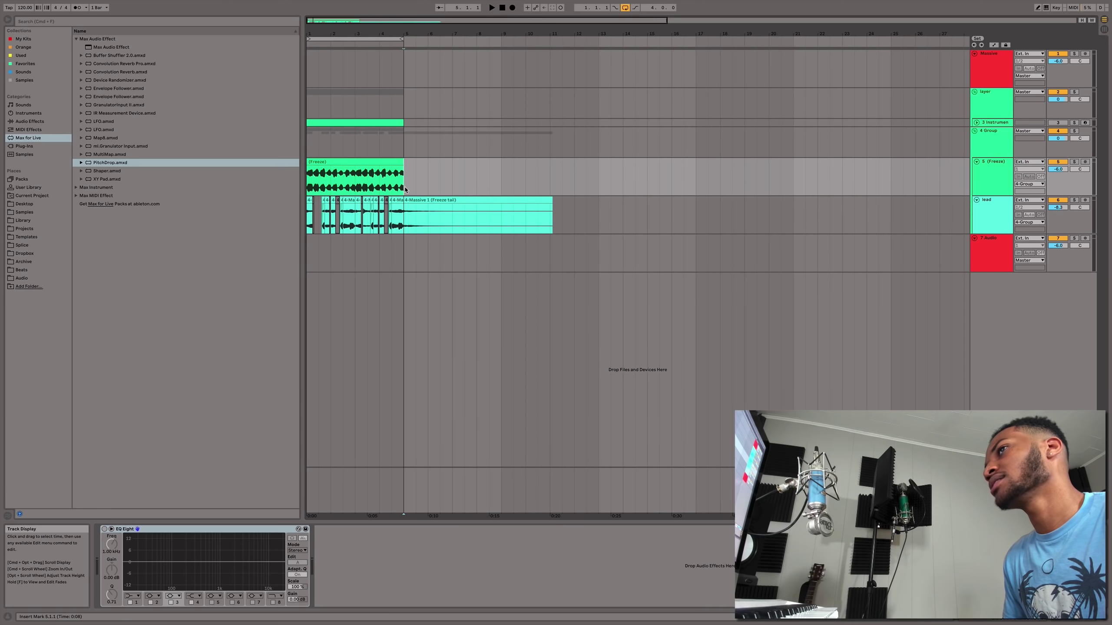
pyautogui.click(635, 232)
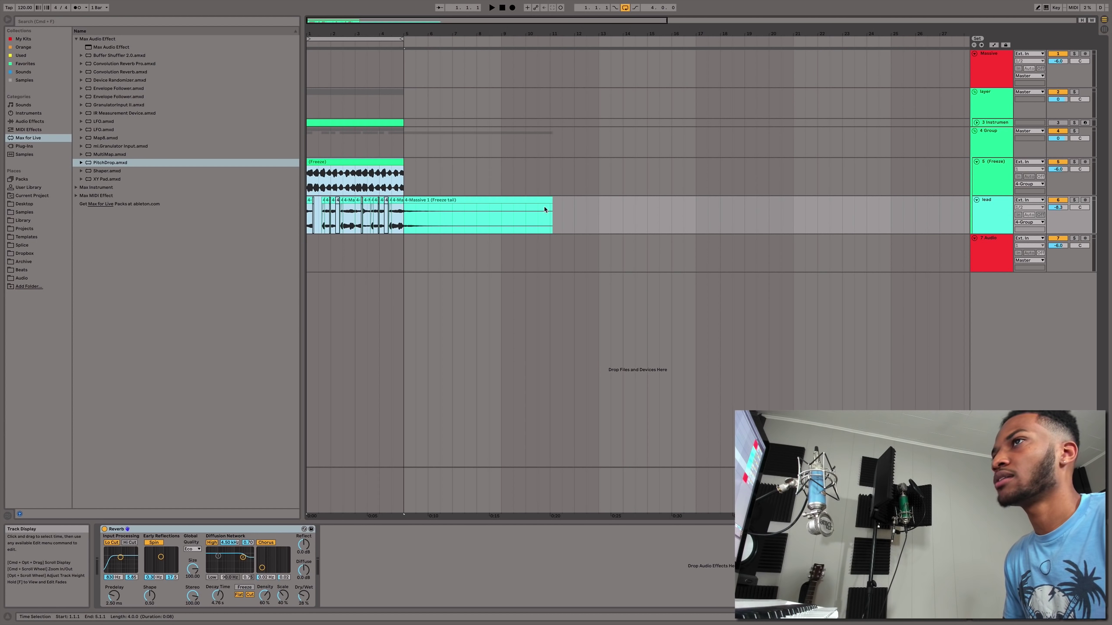
pyautogui.click(403, 180)
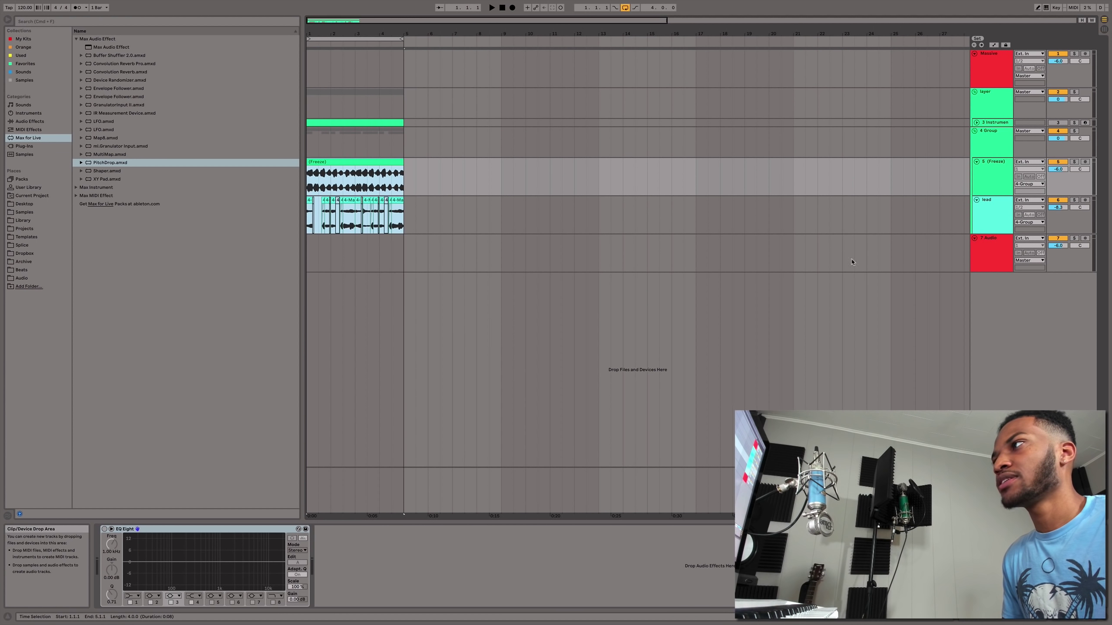
# Add a new track with the Massive instrument and delete the empty 7 Audio track
pyautogui.click(991, 148)
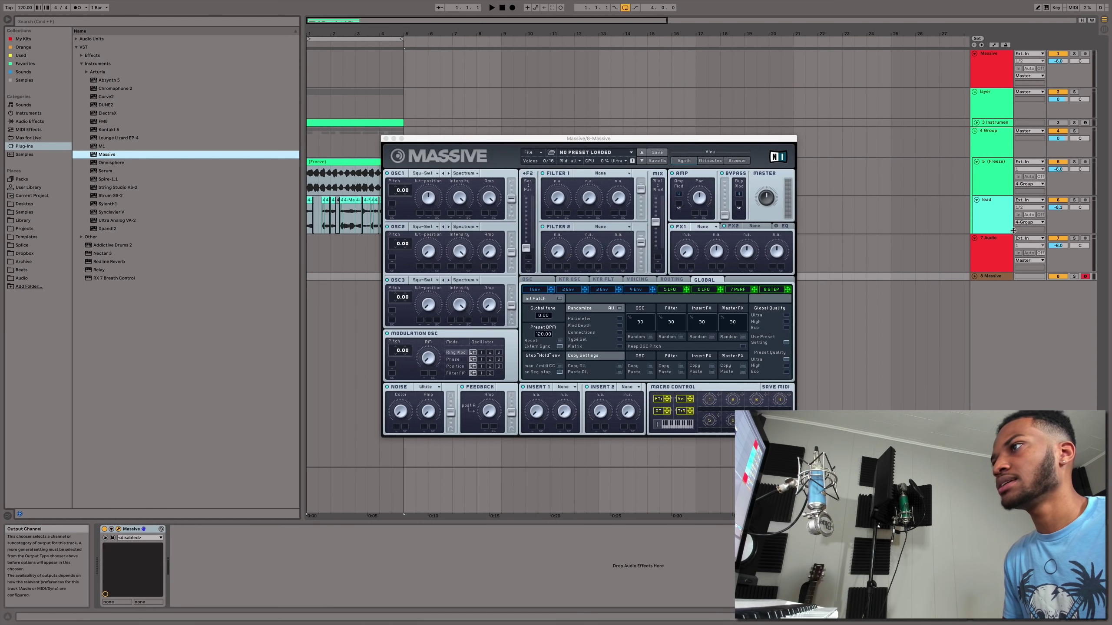
pyautogui.click(1006, 251)
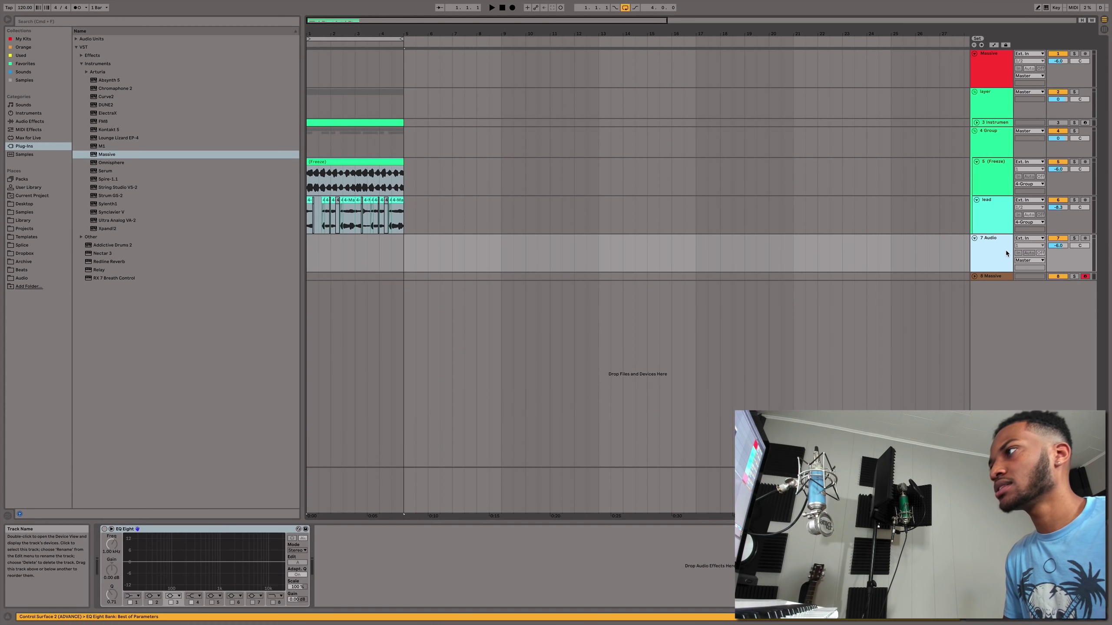
pyautogui.press('Delete')
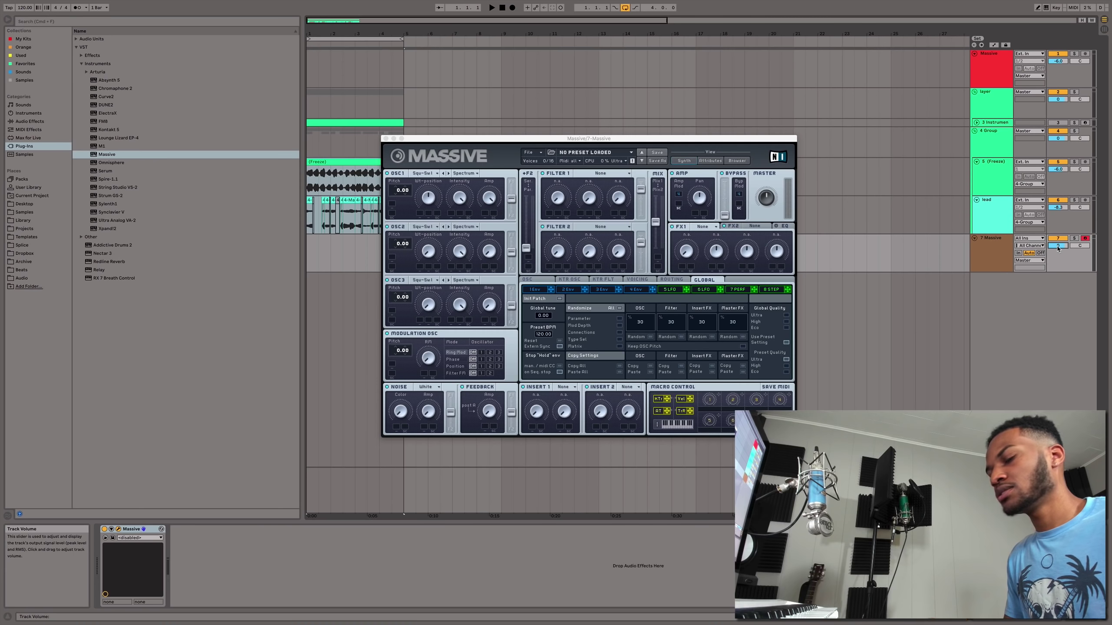
# Audition key presets from the Future Beats 3 massive folder in Massive and load KEY-28 truth
pyautogui.click(737, 160)
pyautogui.click(602, 290)
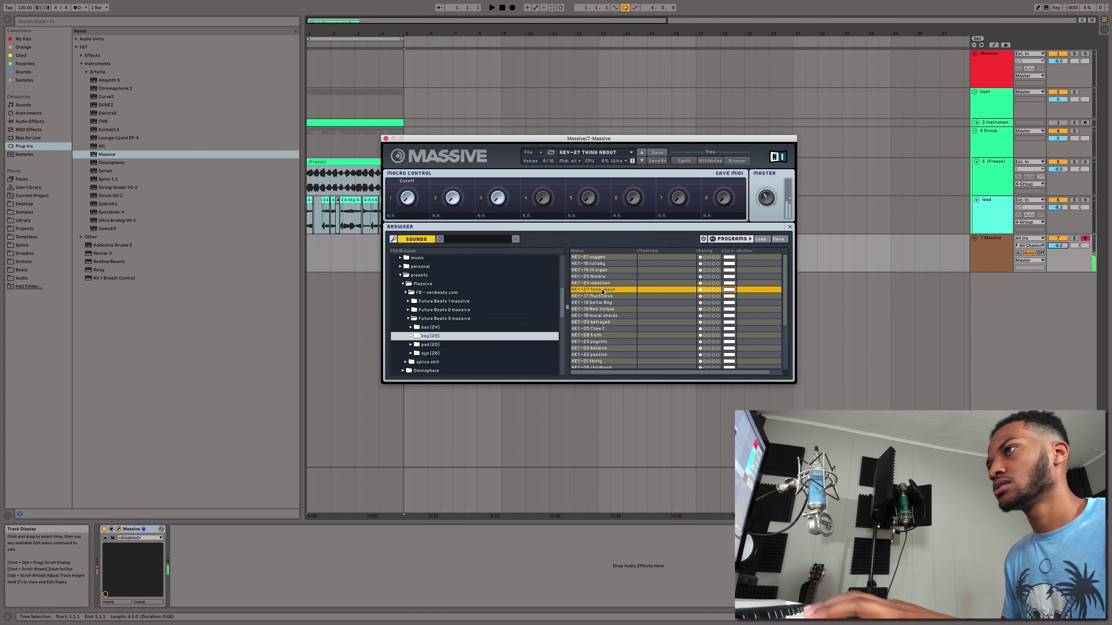
pyautogui.click(598, 297)
pyautogui.click(603, 303)
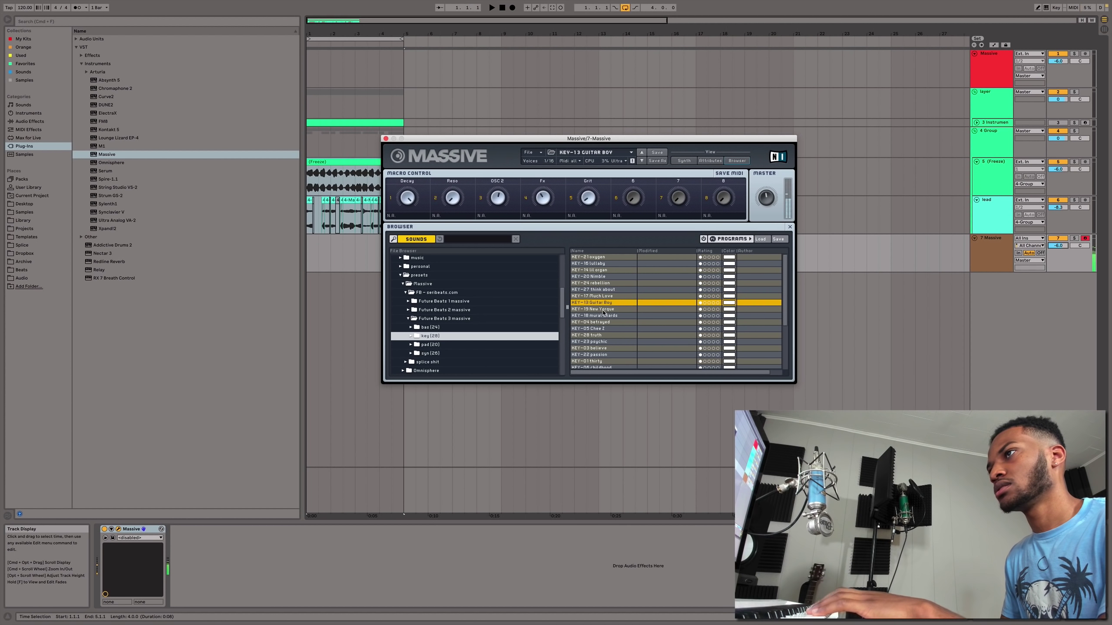
pyautogui.click(601, 315)
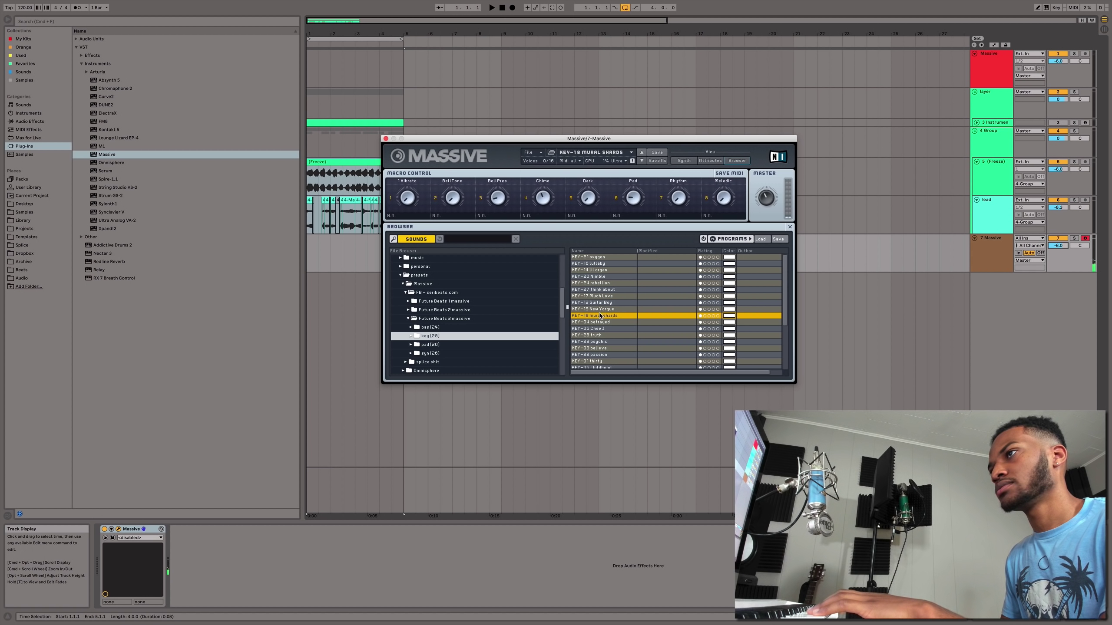
pyautogui.click(605, 310)
pyautogui.click(594, 335)
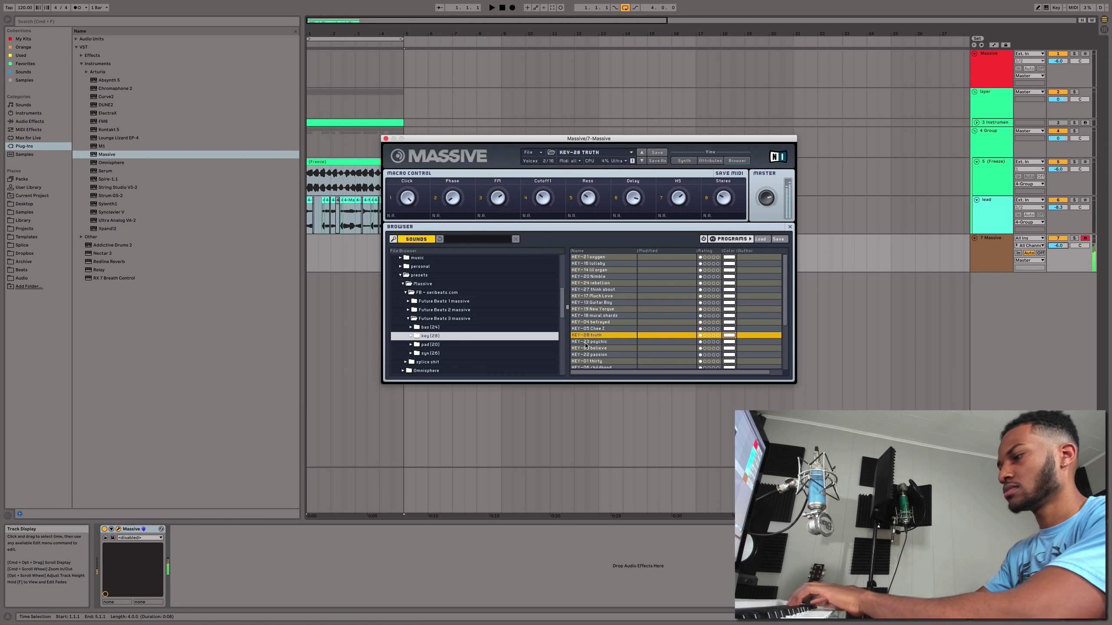
# Record a short arpeggiated MIDI melody on the new Massive track over the four-bar loop
pyautogui.press('space')
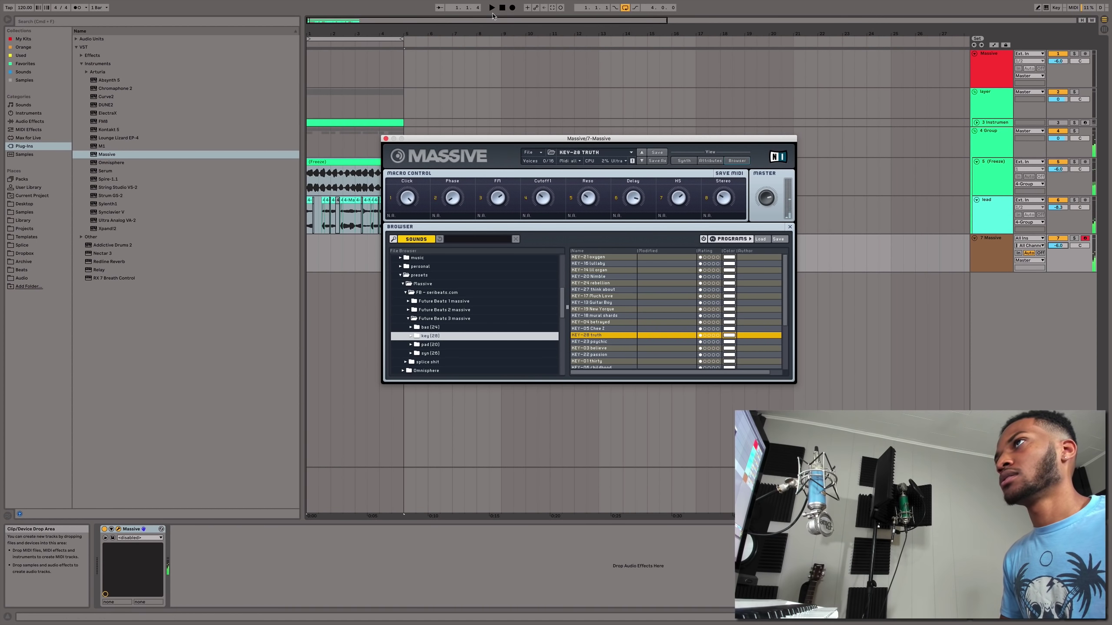
pyautogui.click(513, 8)
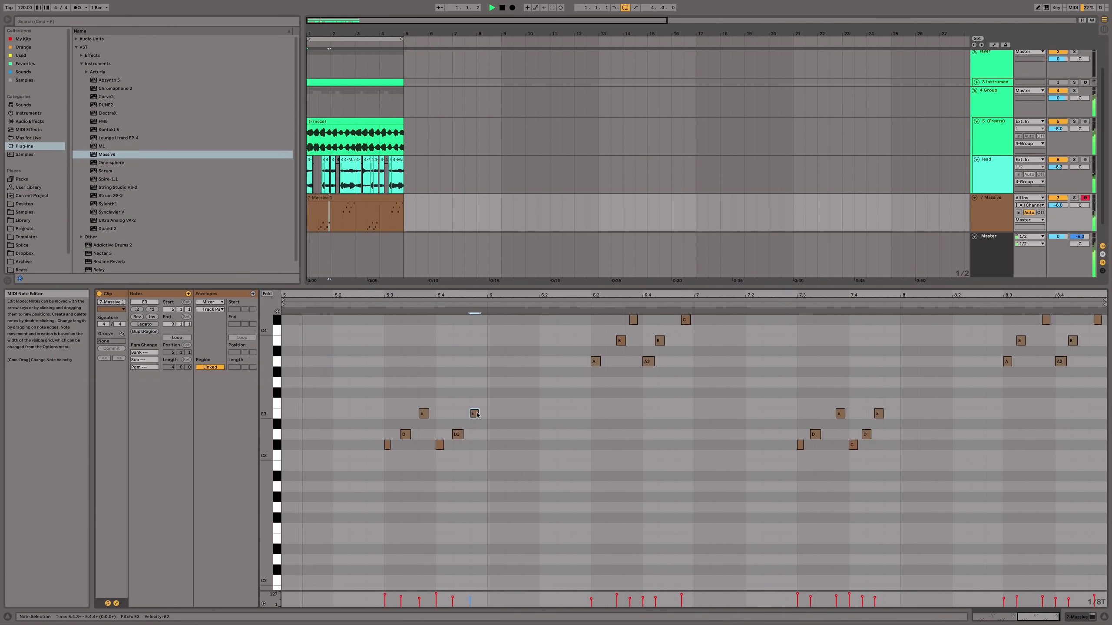
# Quantize the six-note phrase in bar 6 of the Massive clip and shift its first B3 note earlier
pyautogui.moveTo(591, 378); pyautogui.dragTo(701, 299)
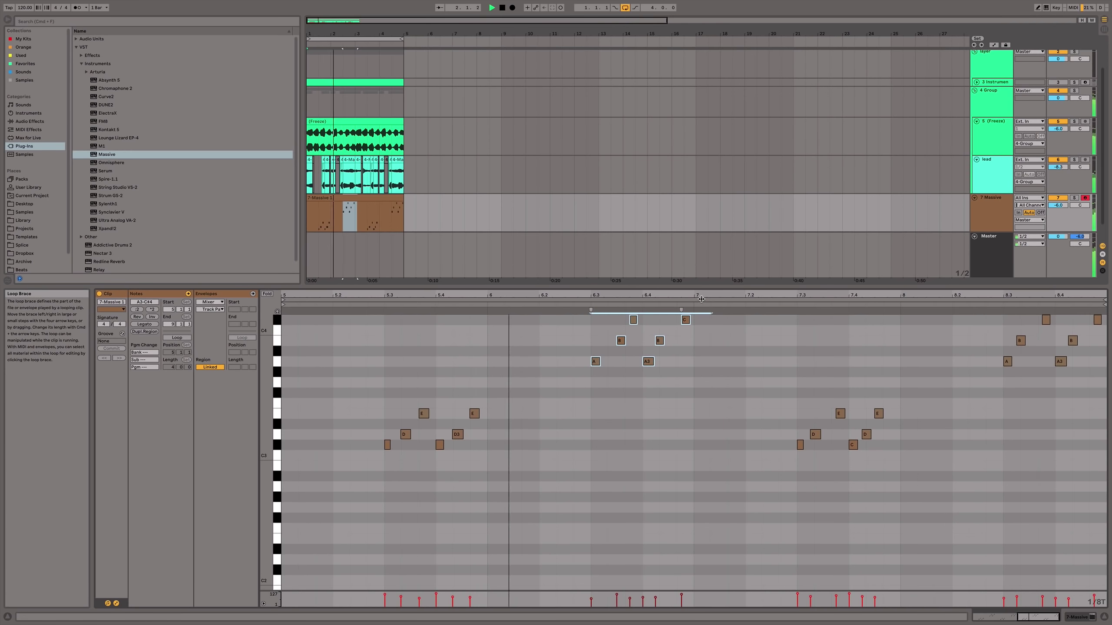
pyautogui.press('cmd+u')
pyautogui.click(607, 340)
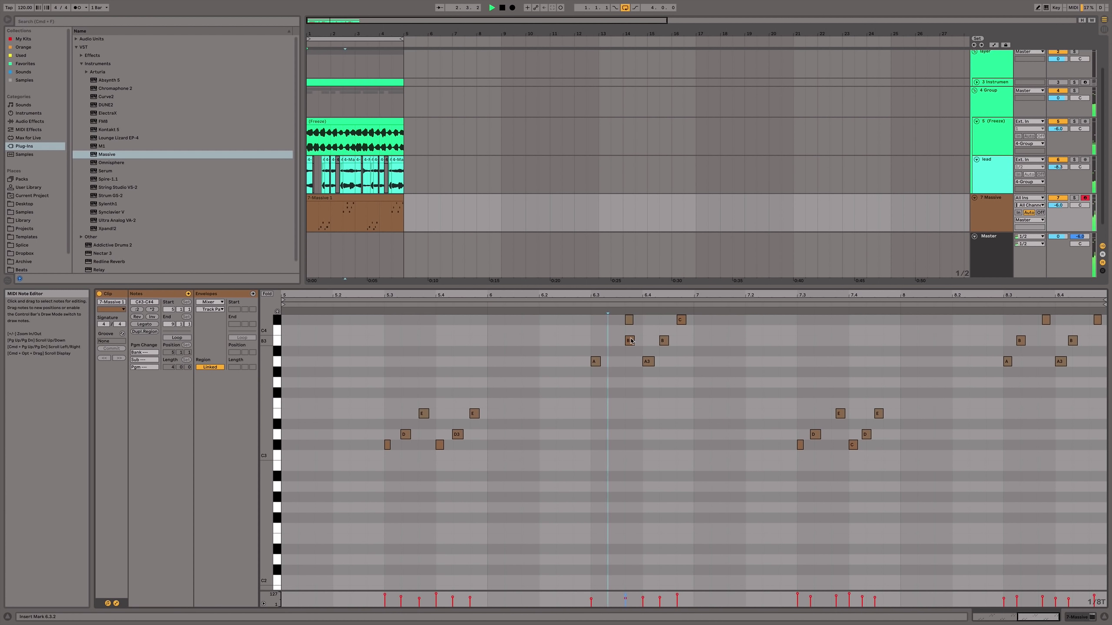
pyautogui.moveTo(631, 341); pyautogui.dragTo(613, 341)
# Quantize the remaining note phrases in bars 7 and 8 of the Massive clip
pyautogui.moveTo(783, 489); pyautogui.dragTo(939, 379)
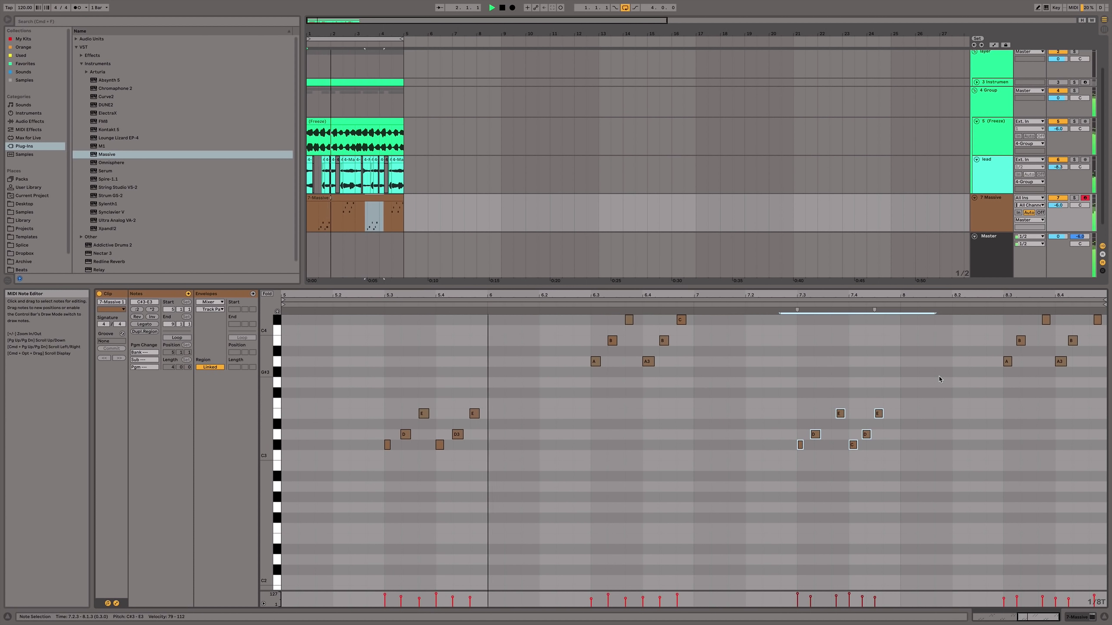
pyautogui.press('super+u')
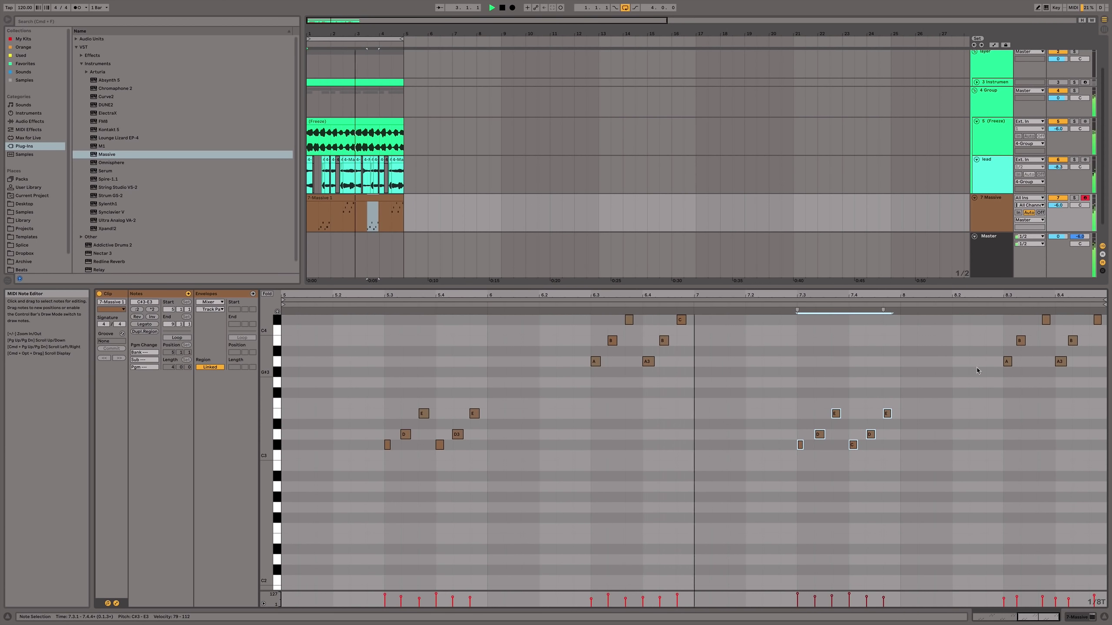
pyautogui.moveTo(991, 393); pyautogui.dragTo(1106, 308)
pyautogui.press('super+u')
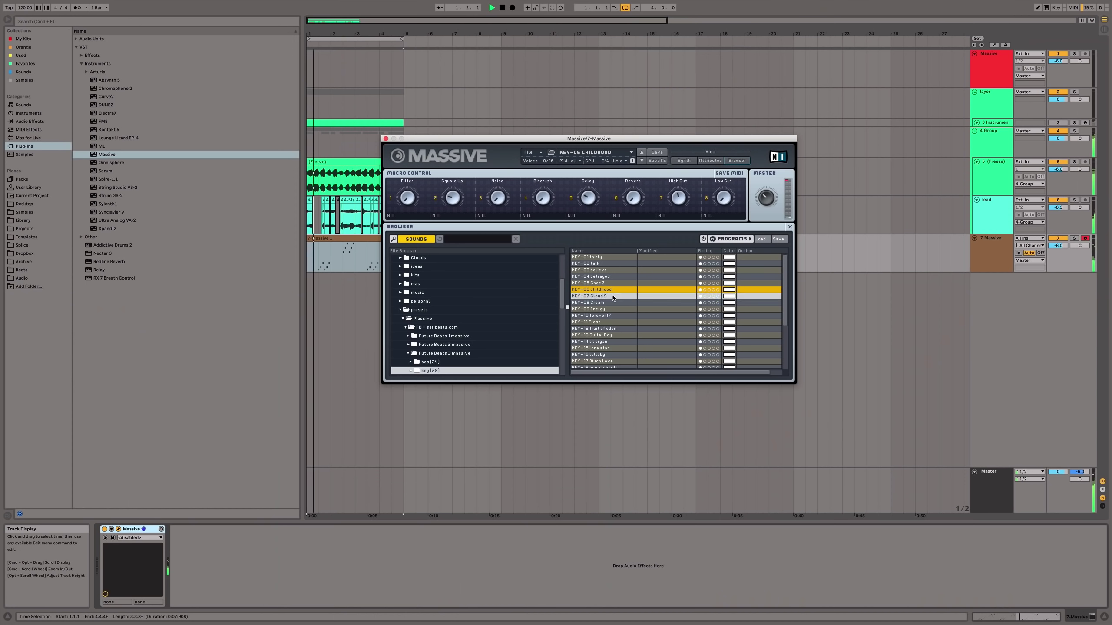
# Audition the Massive key presets KEY-08 Cream, KEY-09 Energy, KEY-10 forever17 and KEY-11 Frost against the loop
pyautogui.click(610, 303)
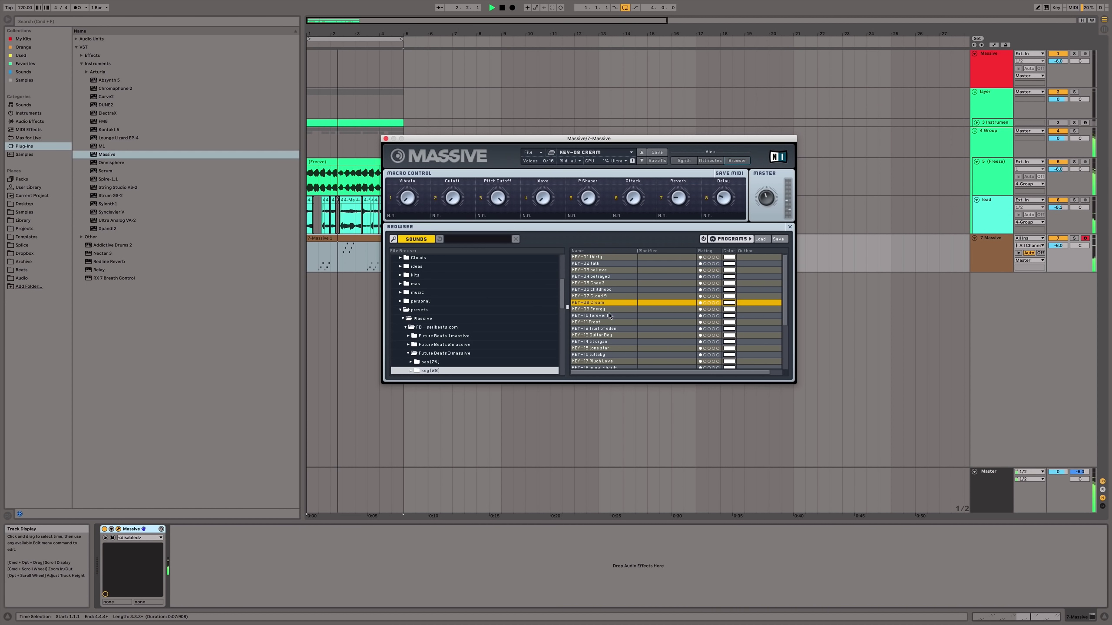
pyautogui.click(609, 310)
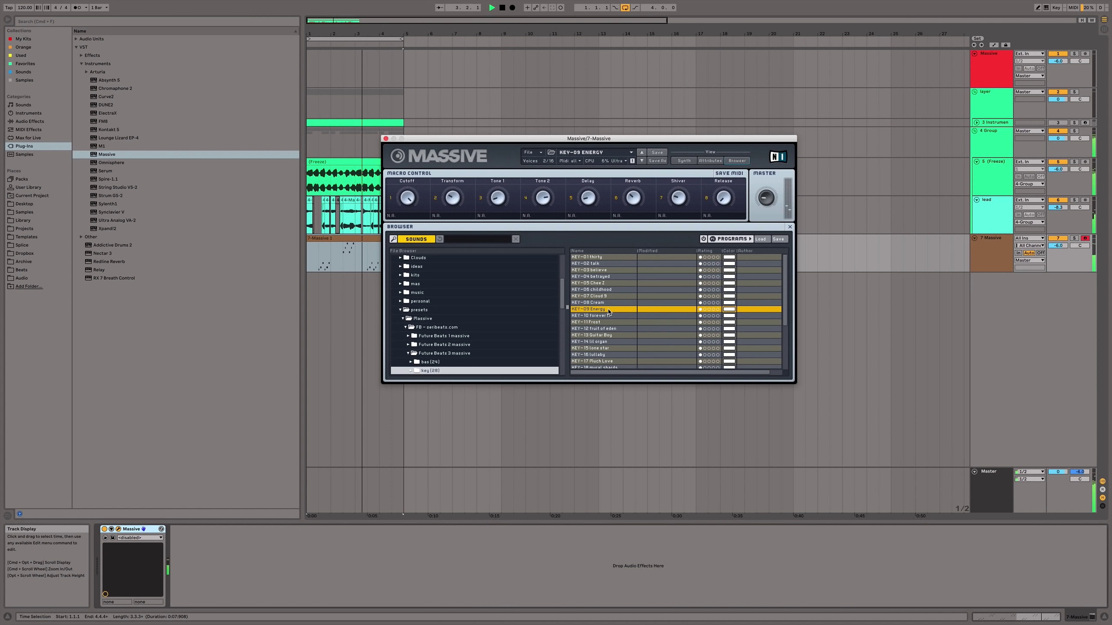
pyautogui.click(610, 316)
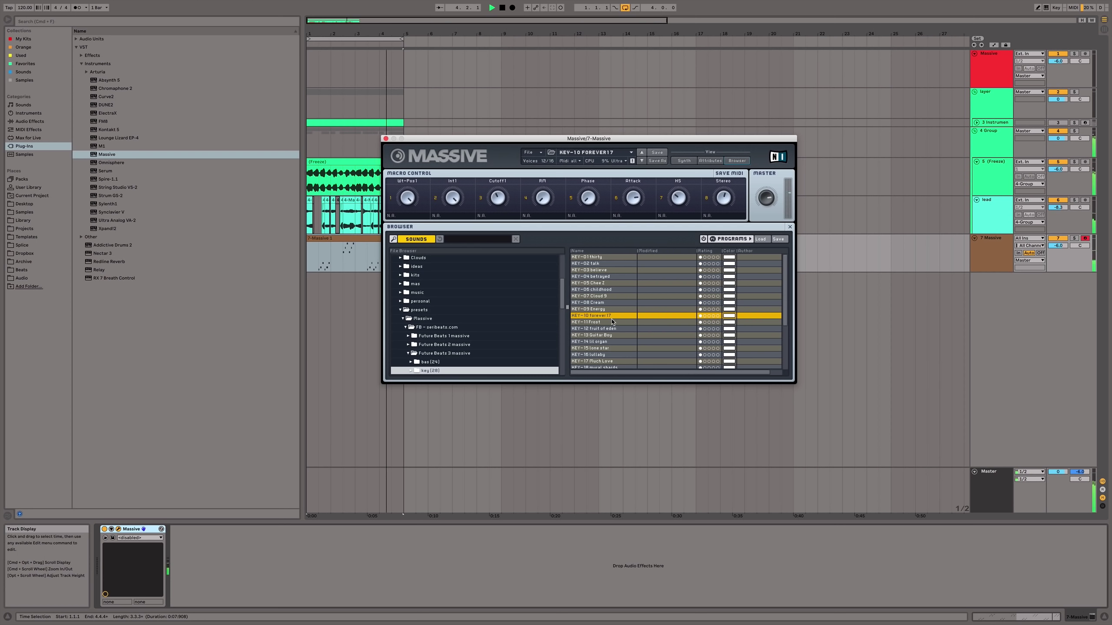
pyautogui.click(612, 322)
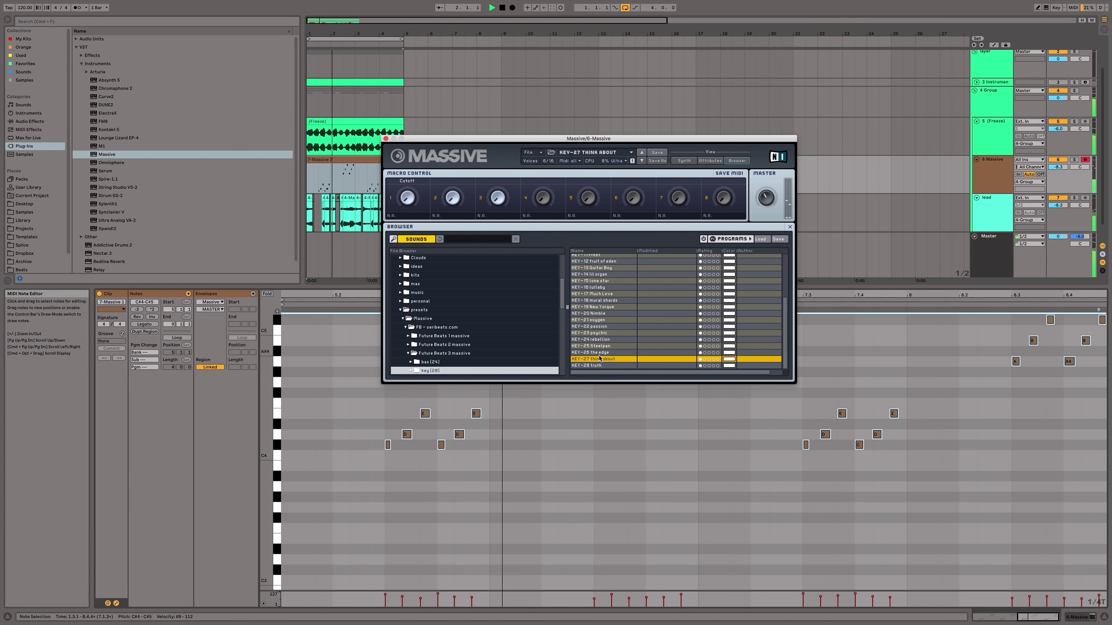
# Compare KEY-28 truth and KEY-27 think about on the 8-Massive track, and load the KEY-26 the edge preset
pyautogui.click(601, 366)
pyautogui.click(603, 359)
pyautogui.click(606, 353)
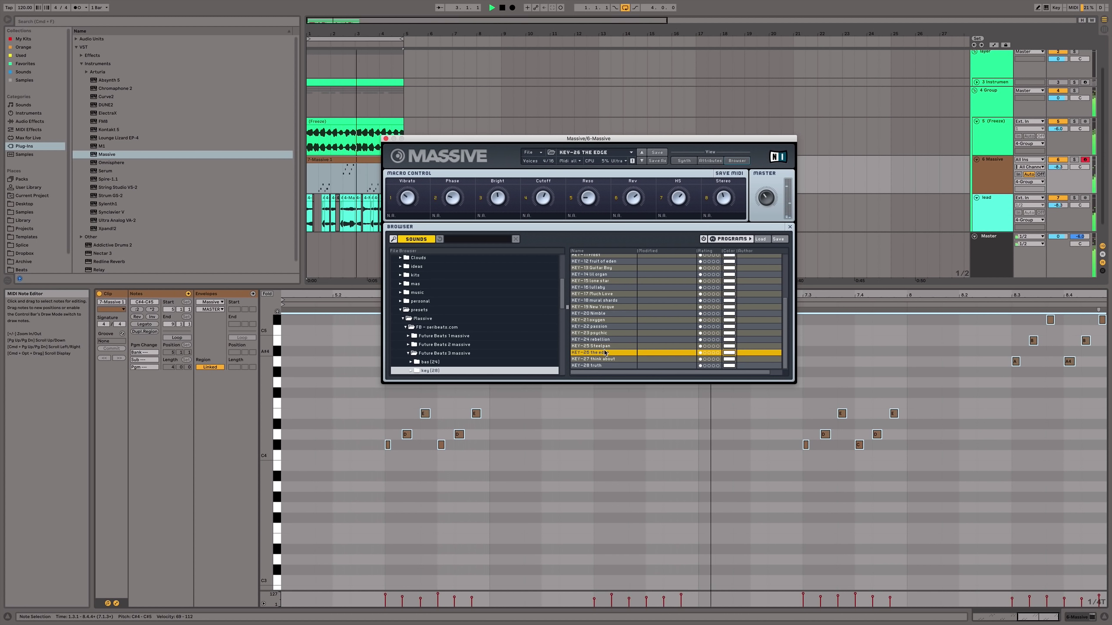
# Add repeated C#4, D4 and E4 notes directly after the existing notes of the bar 5 phrase on the 1/16T grid
pyautogui.click(388, 445)
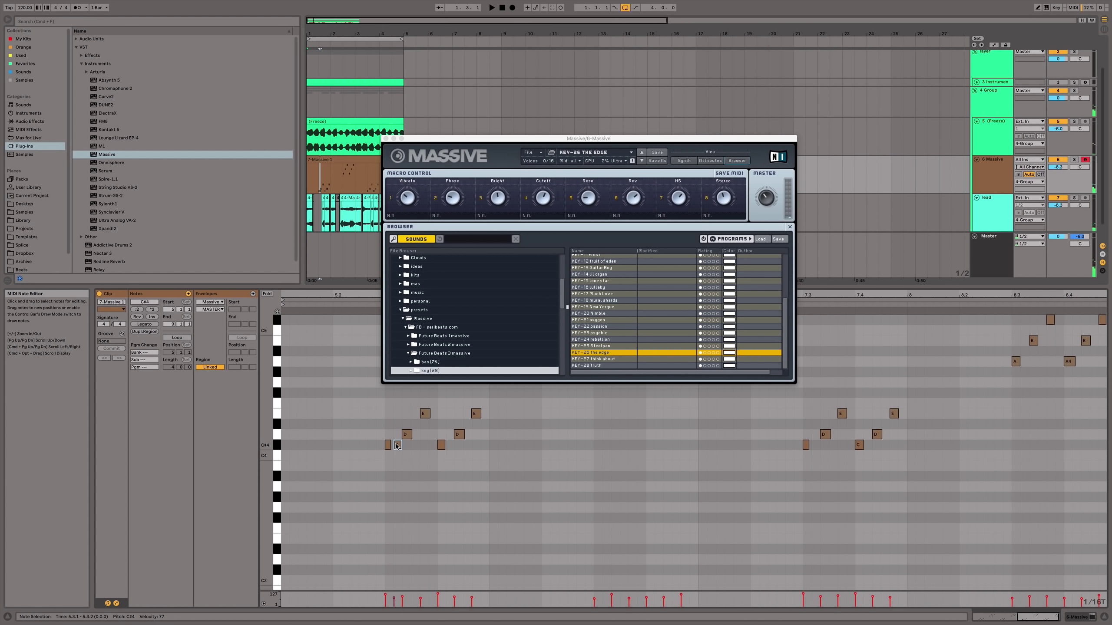
pyautogui.press('space')
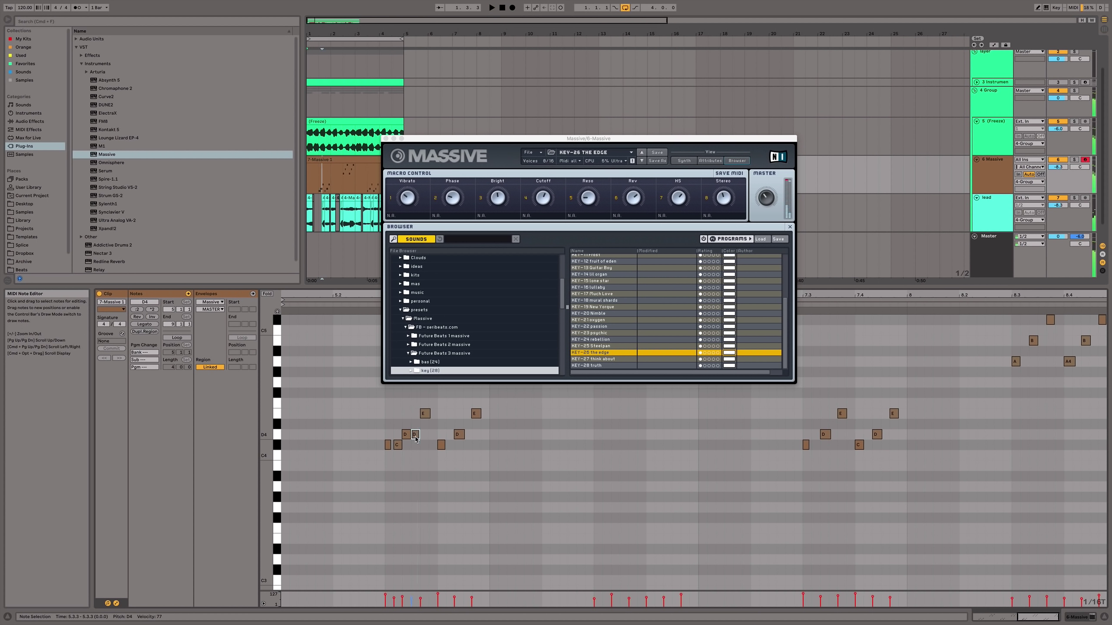
pyautogui.doubleClick(433, 414)
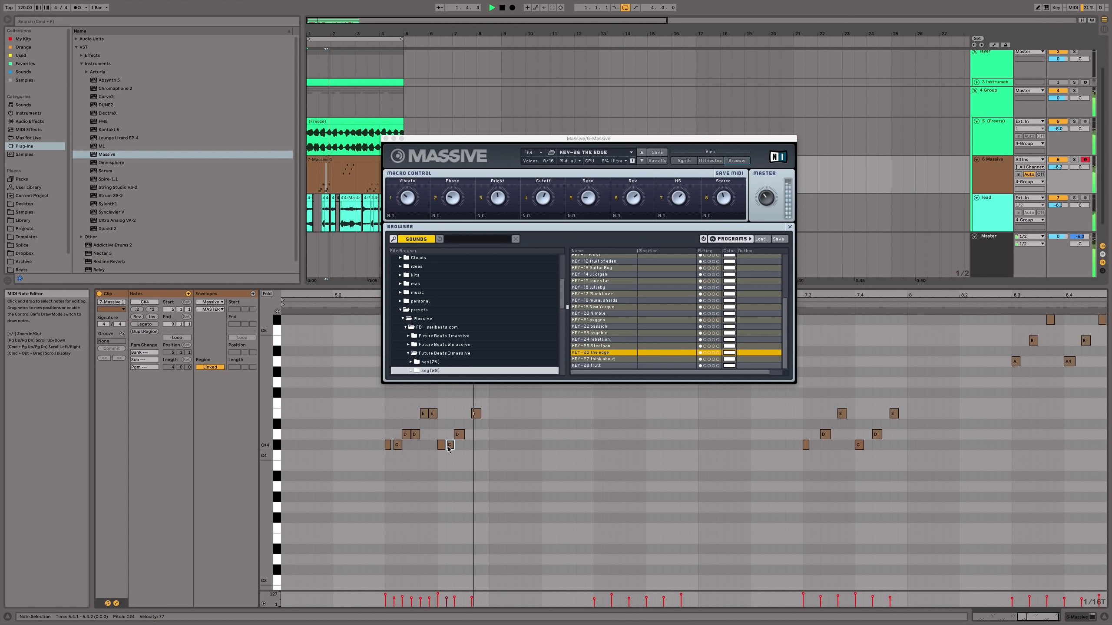
pyautogui.doubleClick(467, 434)
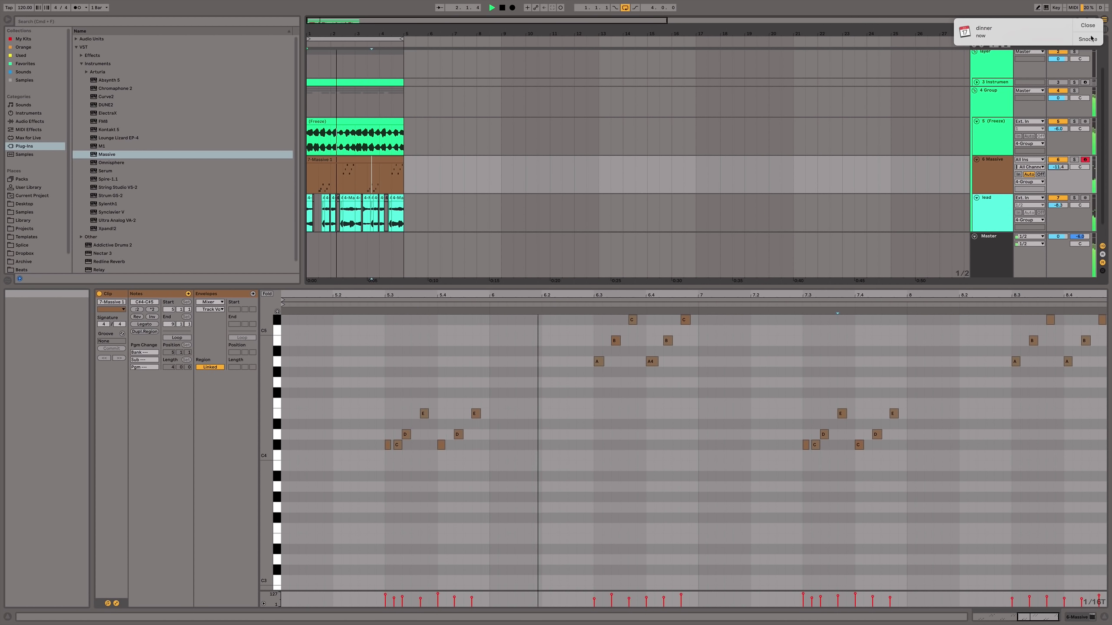
# Snooze the calendar reminder and transpose all notes of the Massive clip down one octave
pyautogui.click(1088, 38)
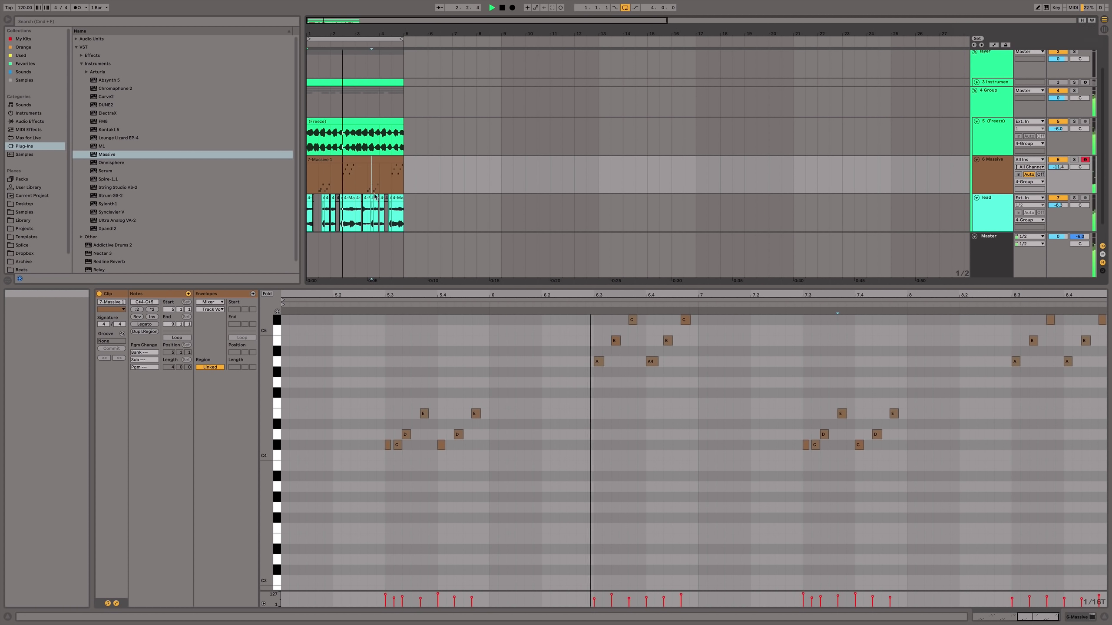
pyautogui.click(507, 438)
pyautogui.press('super+a')
pyautogui.hotkey('shift', 'Down')
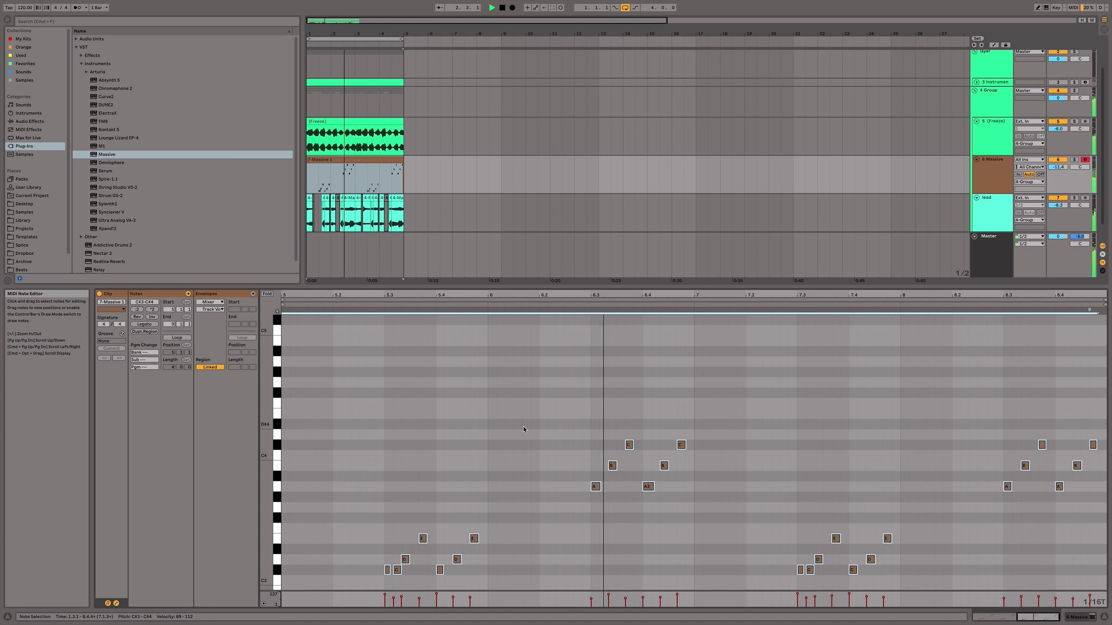
pyautogui.press('super+alt+l')
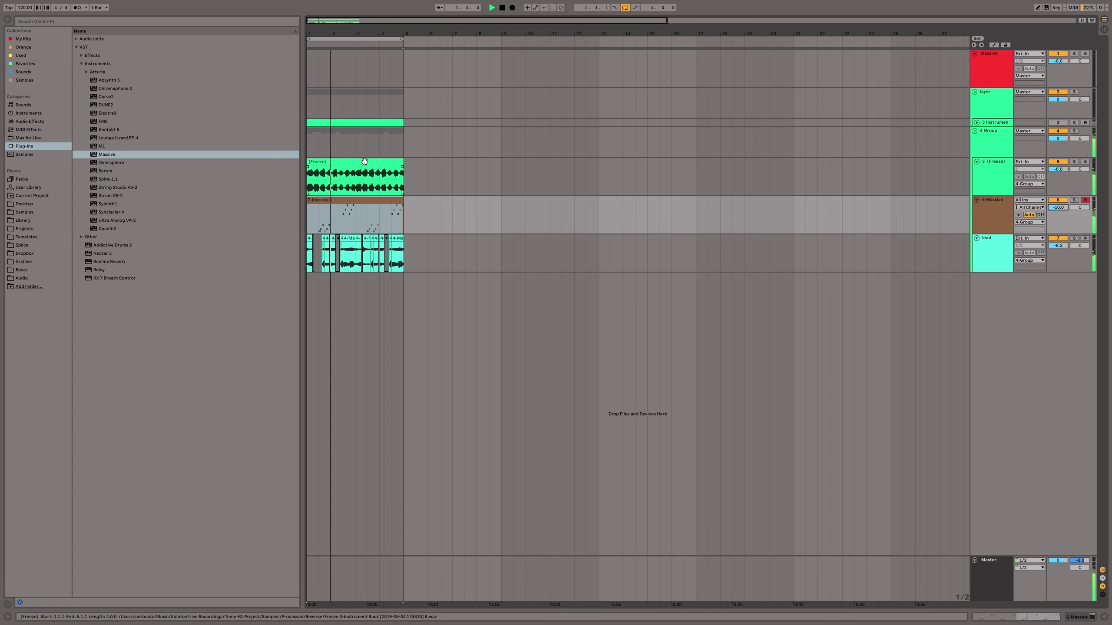
# Turn on EQ Eight on the frozen audio track and roll off both its low and high frequencies
pyautogui.click(449, 171)
pyautogui.press('super+alt+l')
pyautogui.doubleClick(1003, 181)
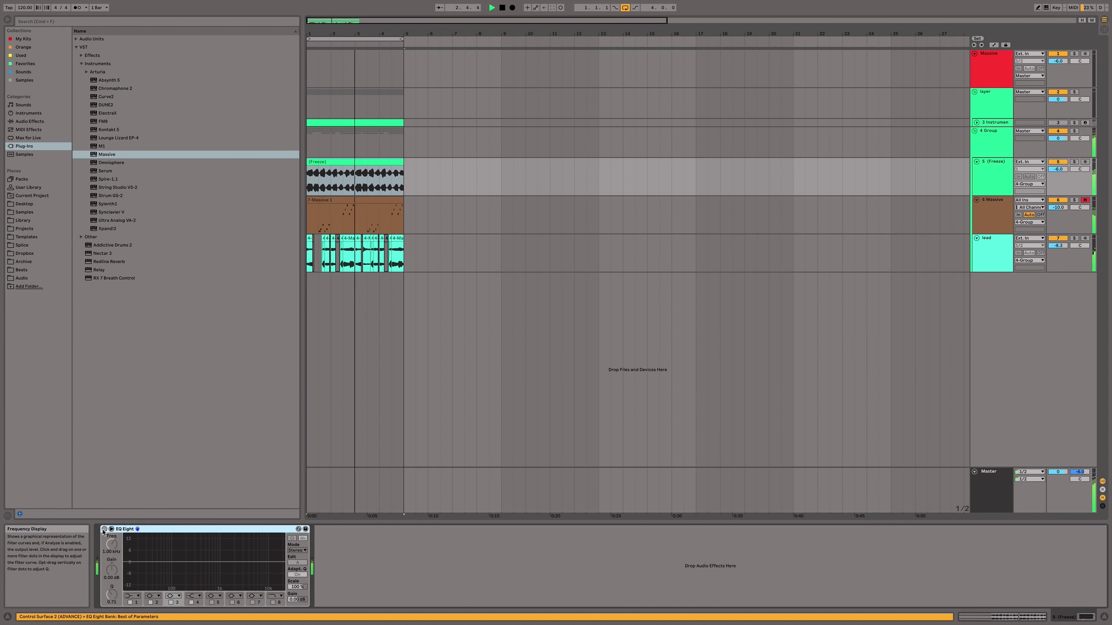
pyautogui.click(274, 603)
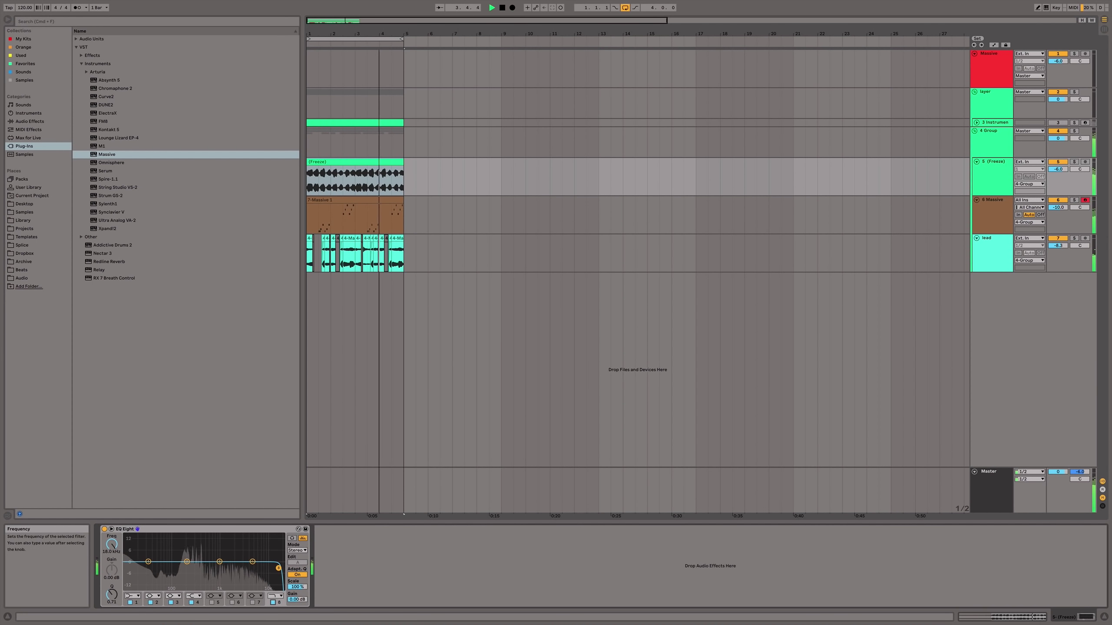
pyautogui.moveTo(148, 561); pyautogui.dragTo(248, 568)
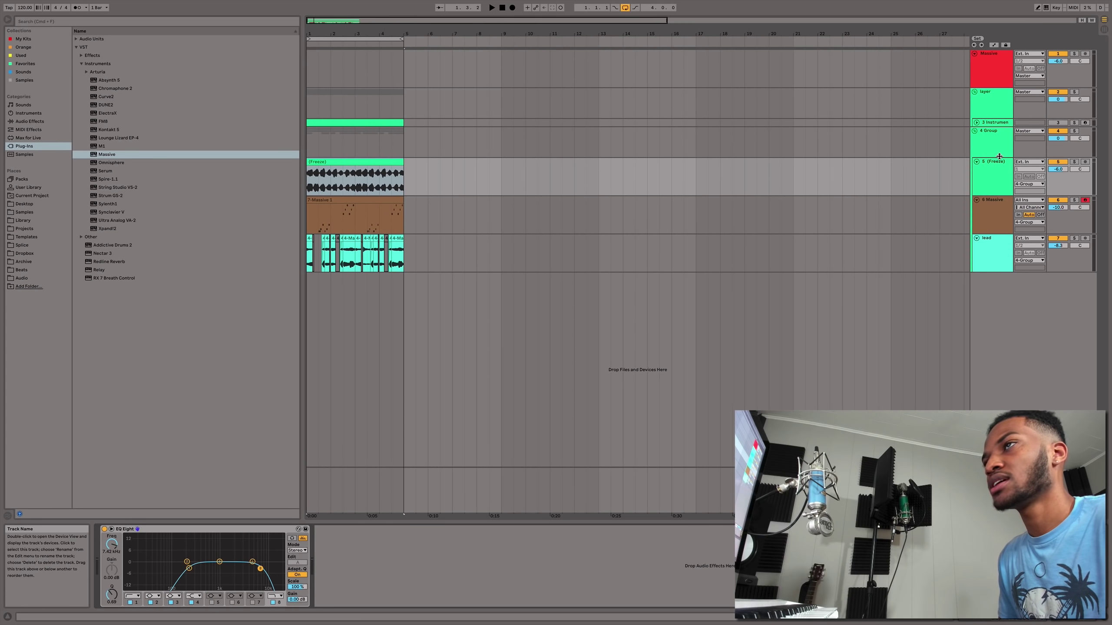
pyautogui.click(995, 128)
pyautogui.rightClick(989, 297)
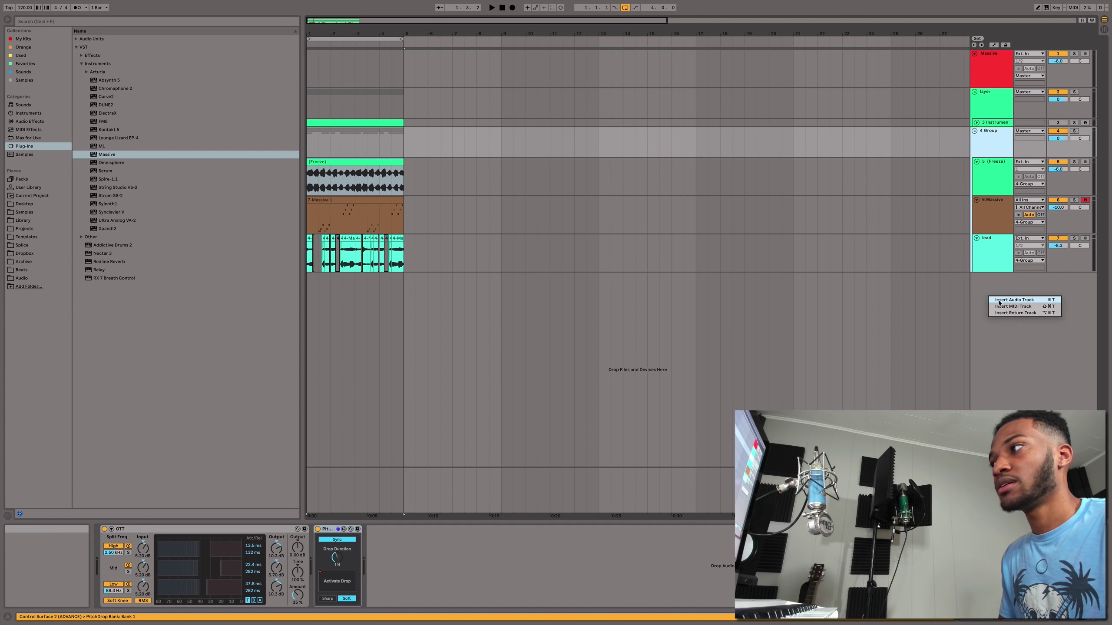
pyautogui.click(1014, 300)
pyautogui.press('super+z')
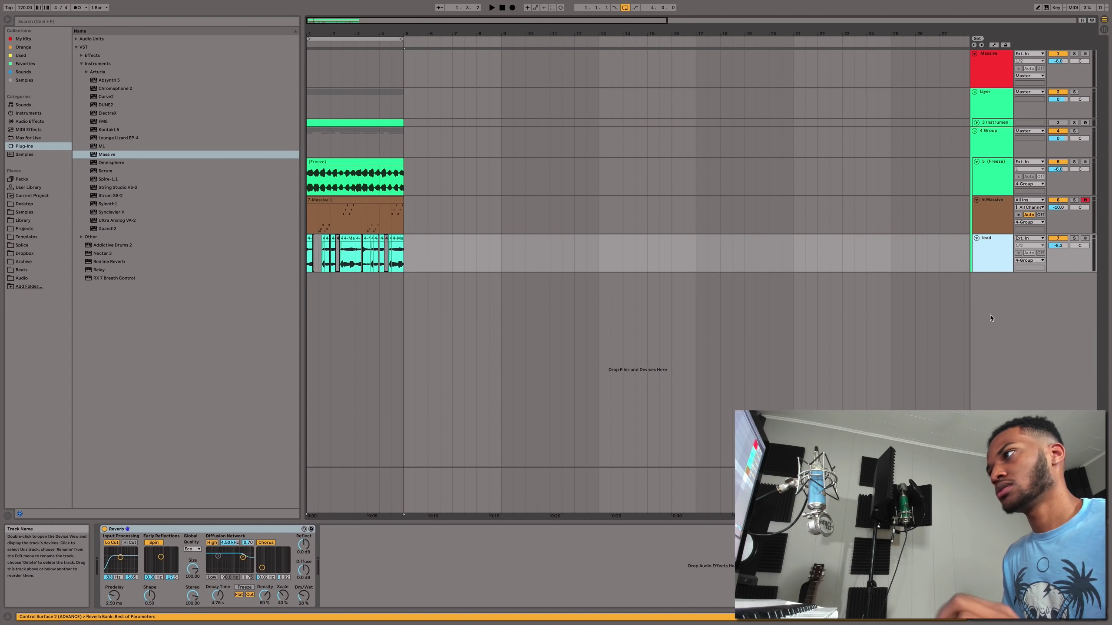
# Add a MIDI track with the Operator instrument and set oscillator A's waveform to white noise (NoW)
pyautogui.rightClick(993, 320)
pyautogui.click(1016, 328)
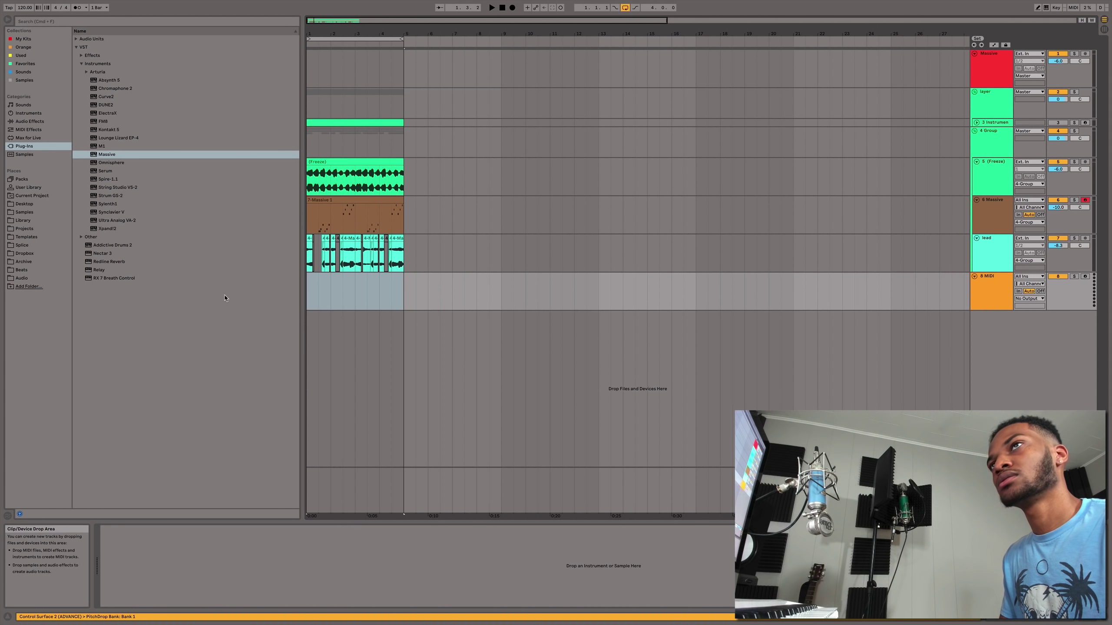
pyautogui.click(29, 113)
pyautogui.doubleClick(97, 97)
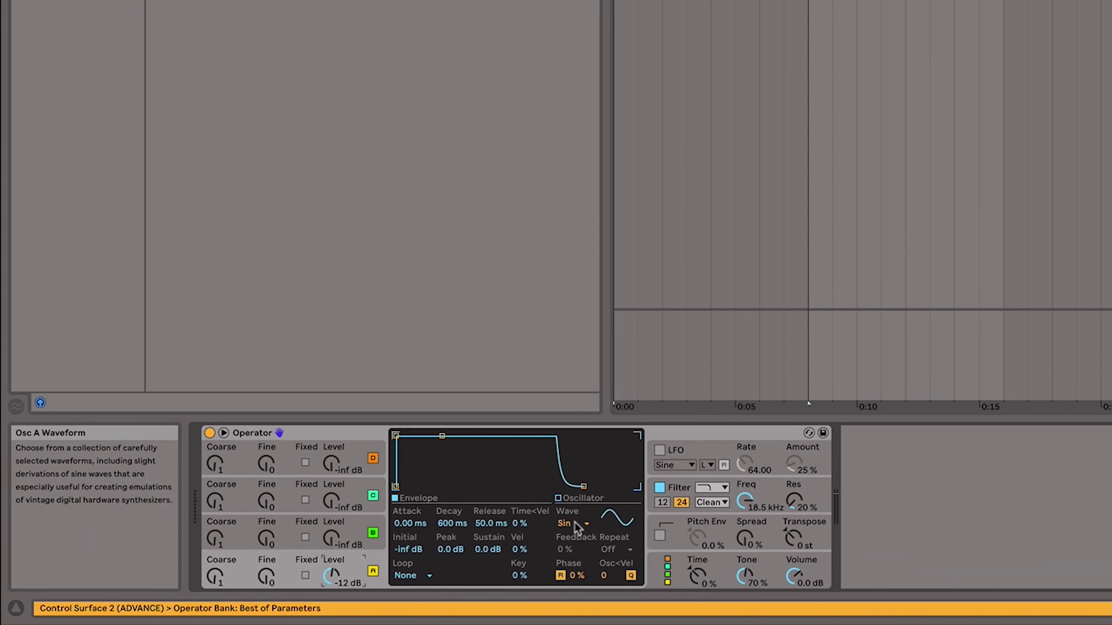
pyautogui.click(284, 574)
pyautogui.click(298, 562)
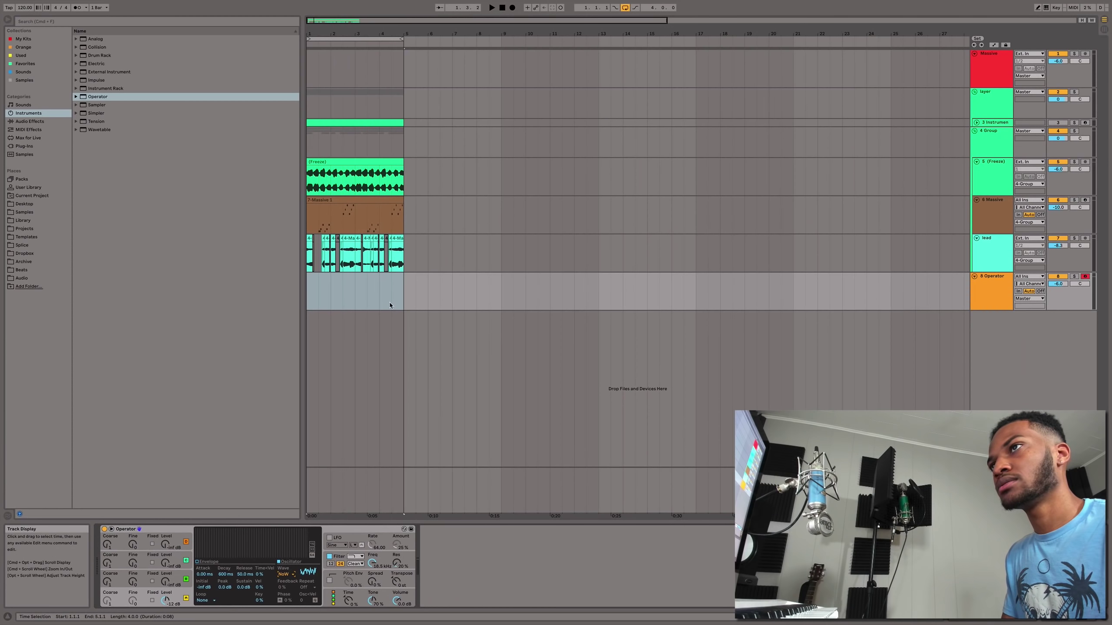
# Create an empty two-bar MIDI clip at the start of the Operator track
pyautogui.click(355, 305)
pyautogui.moveTo(337, 304); pyautogui.dragTo(307, 303)
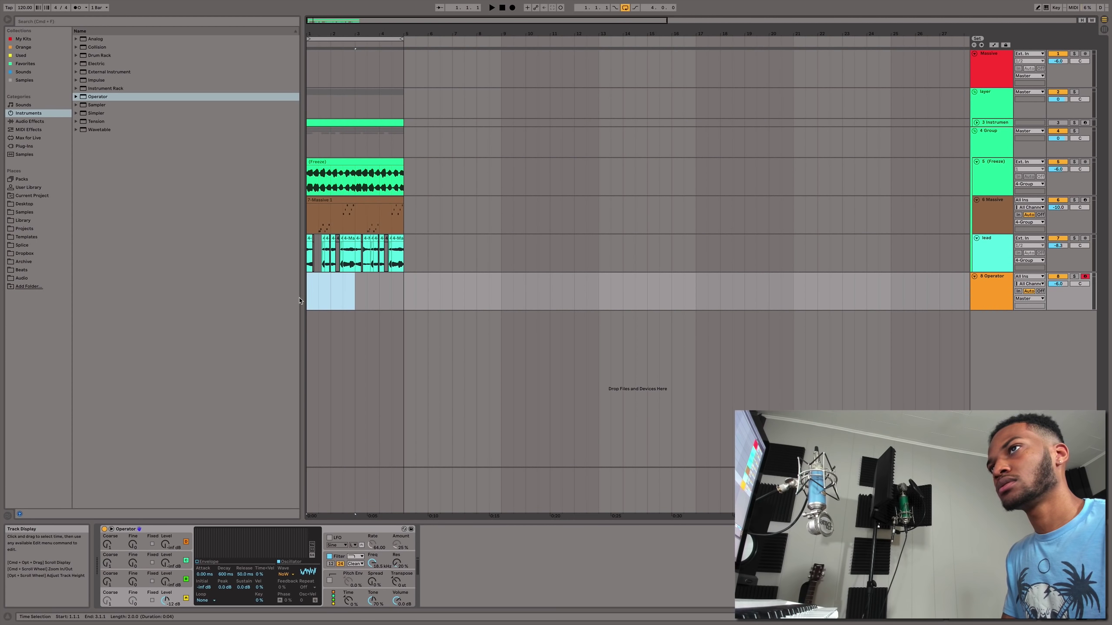
pyautogui.press('super+shift+m')
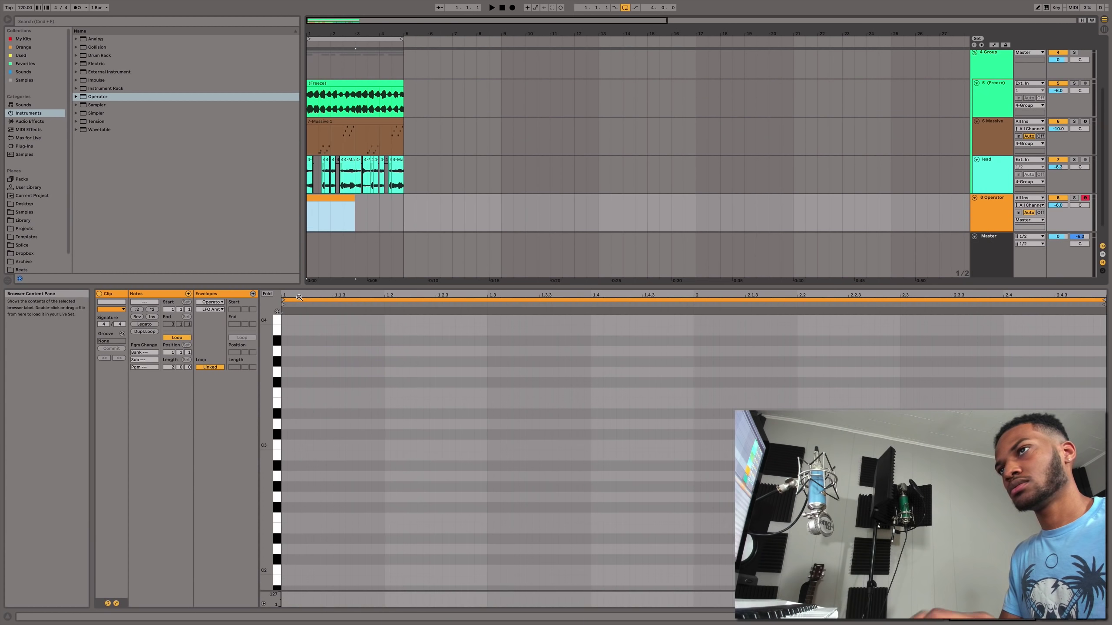
# Draw a C3 note from the clip's start to 1.3 and lower the Operator track's volume during playback
pyautogui.click(288, 447)
pyautogui.press('space')
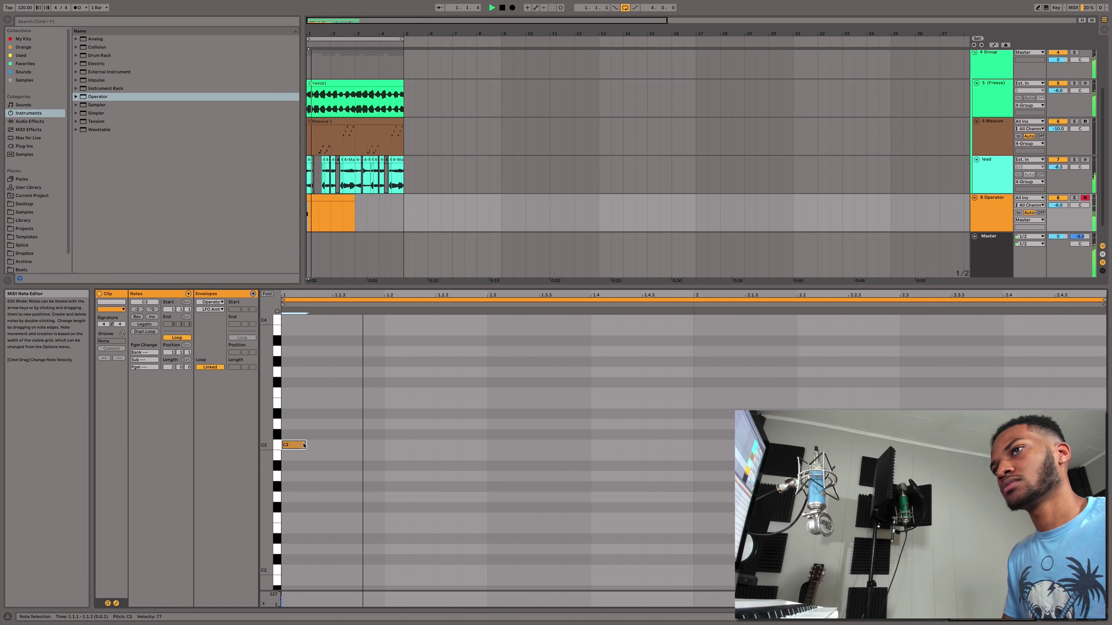
pyautogui.moveTo(432, 445); pyautogui.dragTo(486, 445)
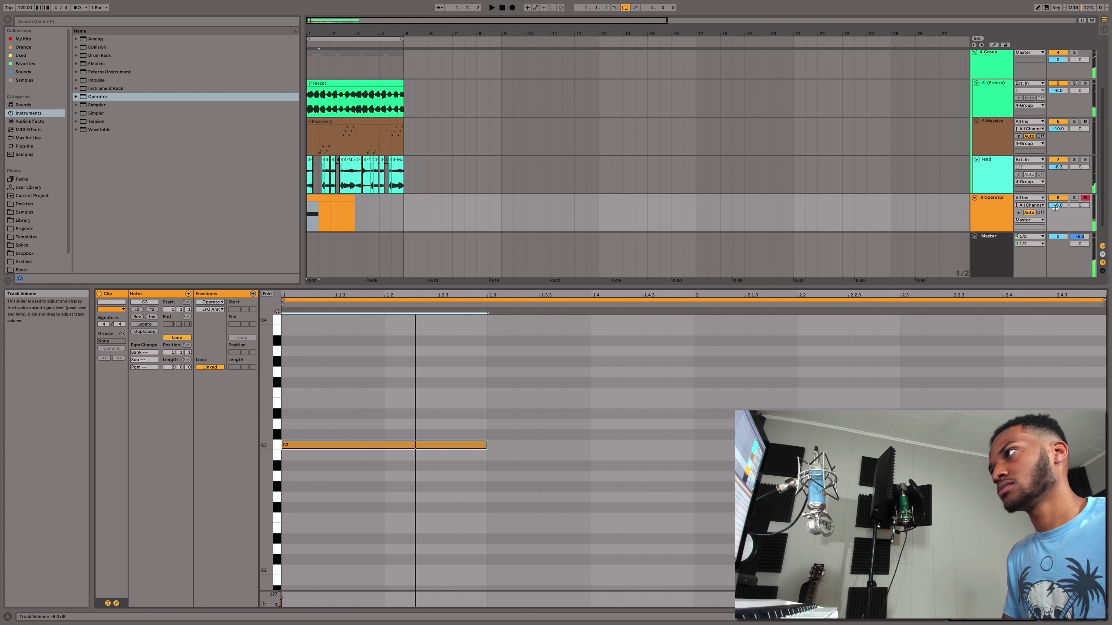
pyautogui.moveTo(1058, 205); pyautogui.dragTo(1058, 210)
# Shorten the first C3 note to end at 1.1.3 and add a rhythm of short C3 notes from 1.2.3 onward
pyautogui.click(616, 456)
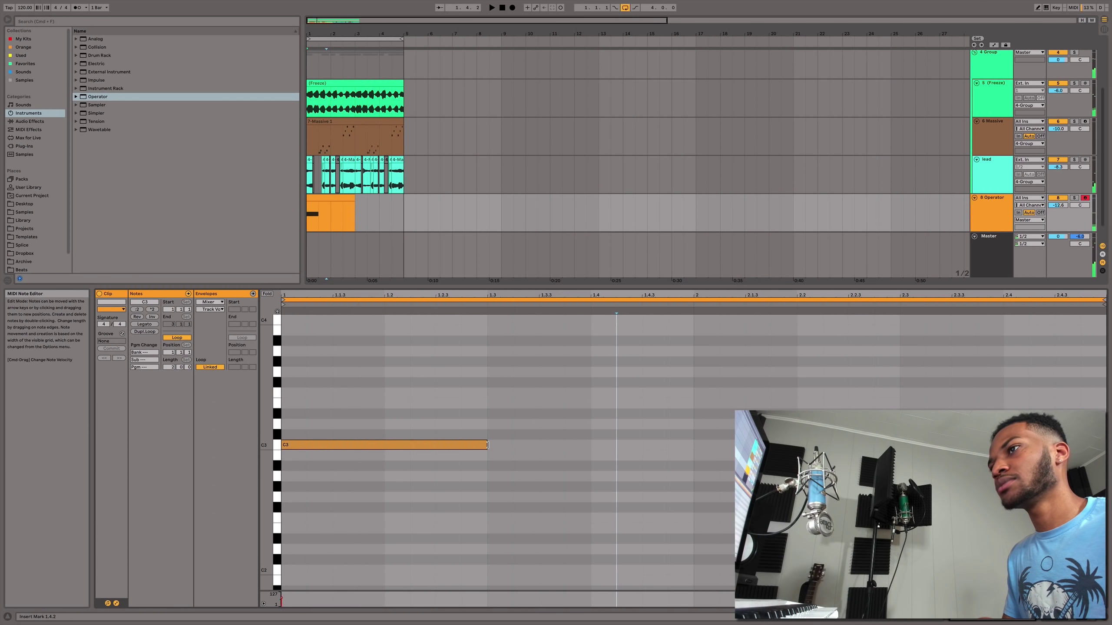
pyautogui.moveTo(488, 445); pyautogui.dragTo(332, 447)
pyautogui.doubleClick(444, 445)
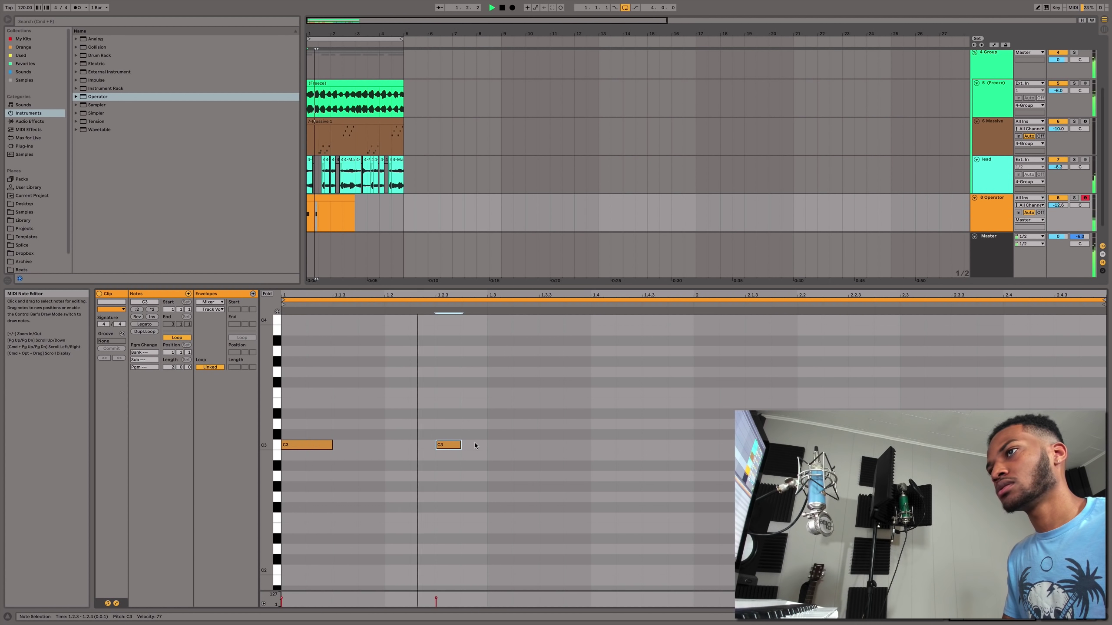
pyautogui.doubleClick(475, 445)
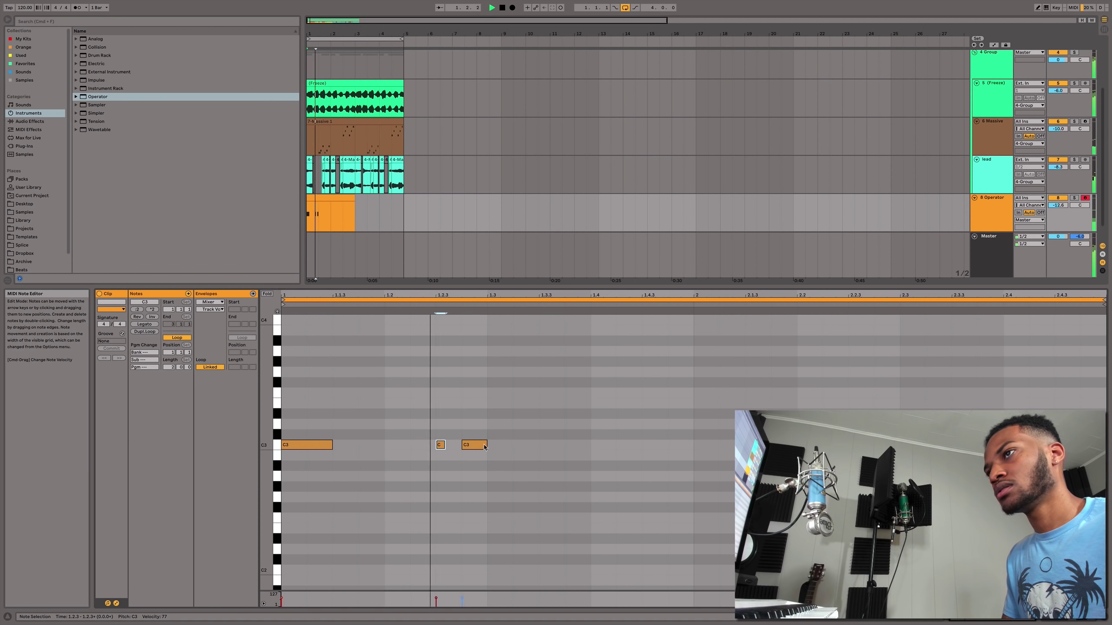
pyautogui.moveTo(486, 445); pyautogui.dragTo(562, 445)
pyautogui.doubleClick(499, 445)
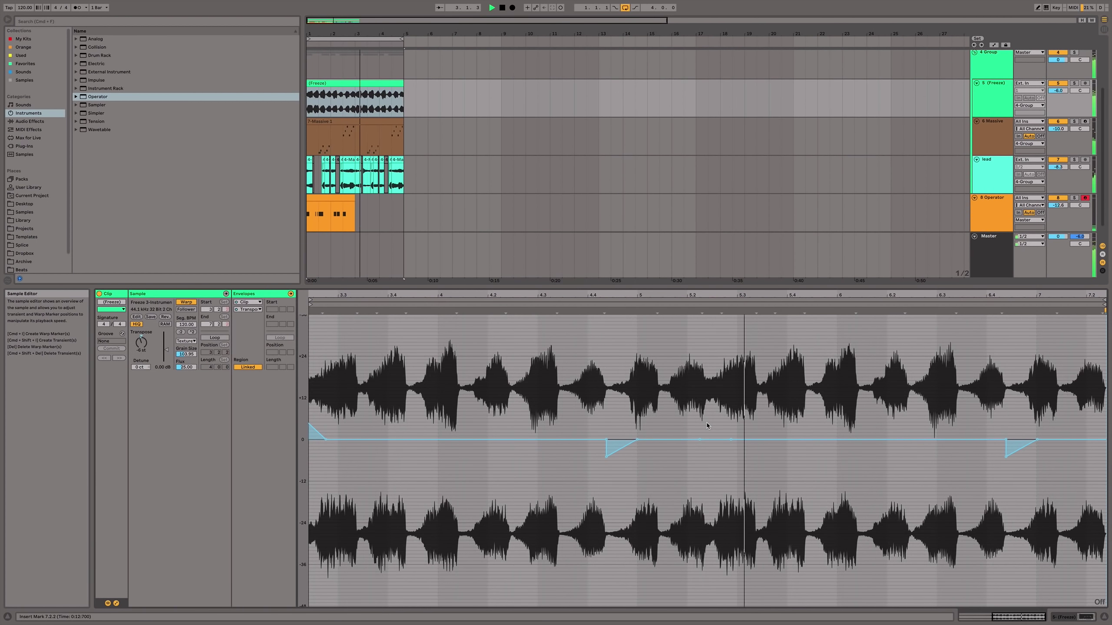
# Duplicate the two-bar Operator clip so the pattern also fills bars 3 and 4
pyautogui.click(1104, 617)
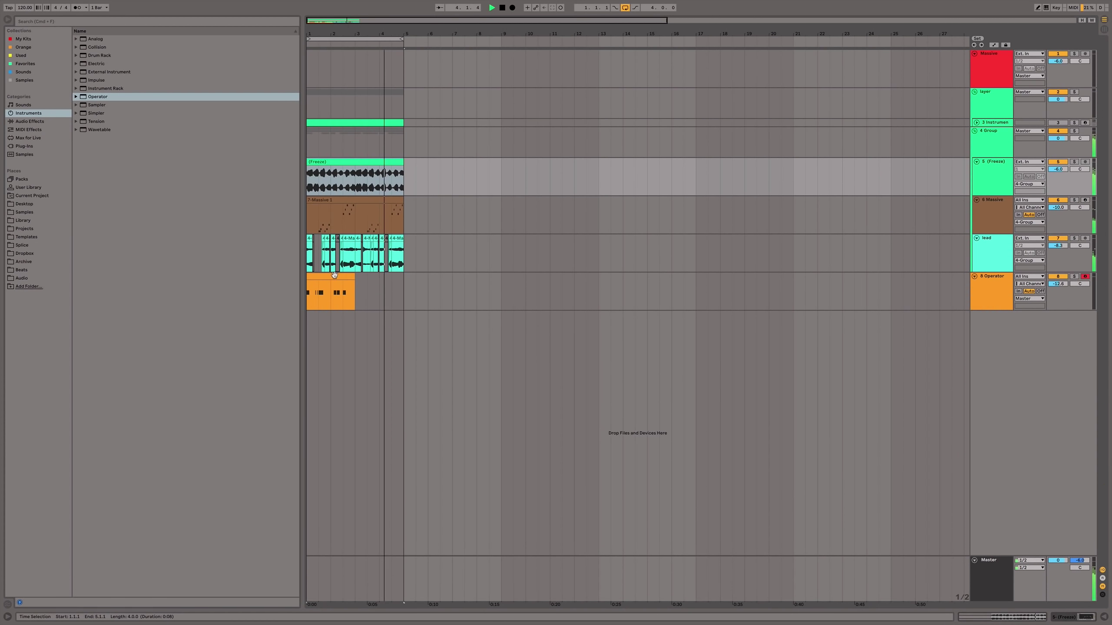
pyautogui.click(344, 280)
pyautogui.hotkey('ctrl', 'd')
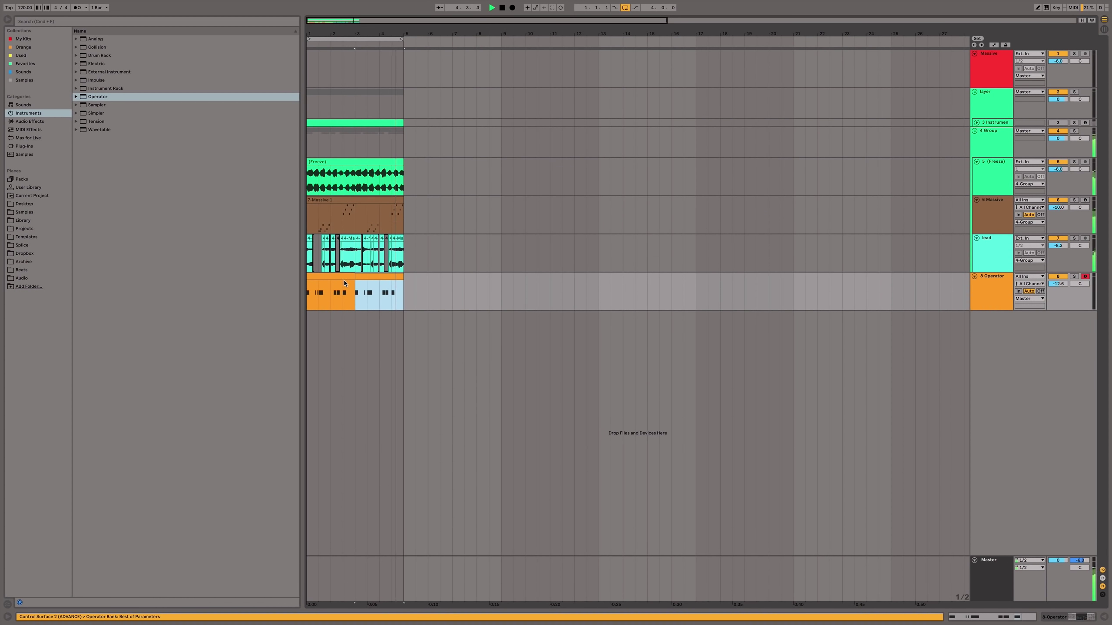
# Shape Operator's oscillator A envelope with 410 ms decay, 1.49 s release and -13 dB sustain
pyautogui.doubleClick(992, 300)
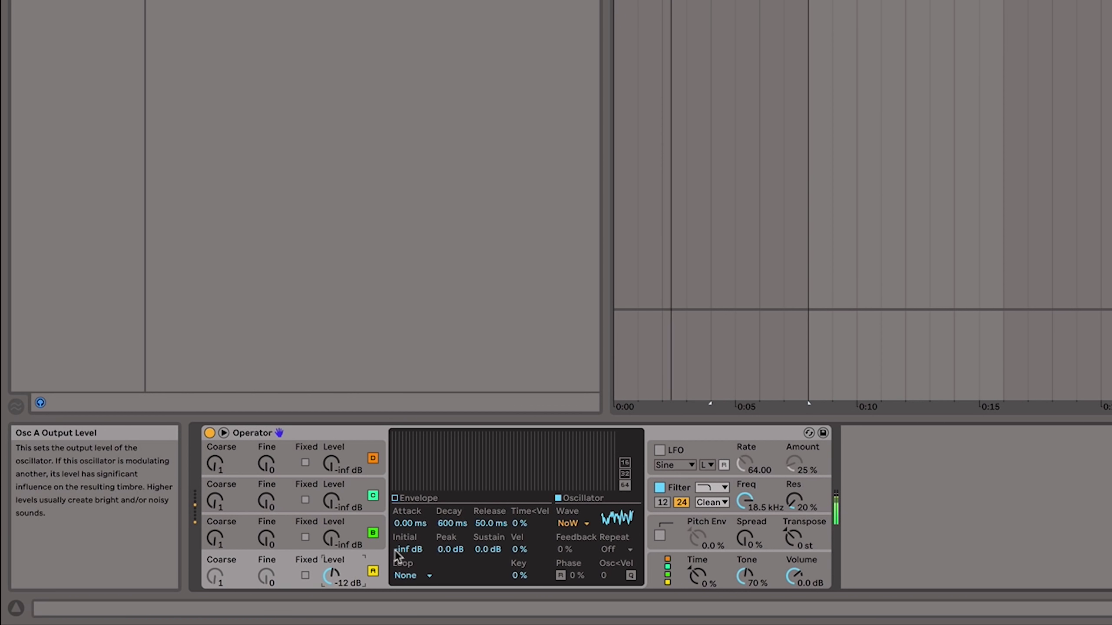
pyautogui.moveTo(490, 524)
pyautogui.mouseDown()
pyautogui.moveTo(489, 502)
pyautogui.moveTo(451, 527)
pyautogui.moveTo(488, 551)
pyautogui.moveTo(489, 565)
pyautogui.moveTo(488, 533)
pyautogui.mouseUp()
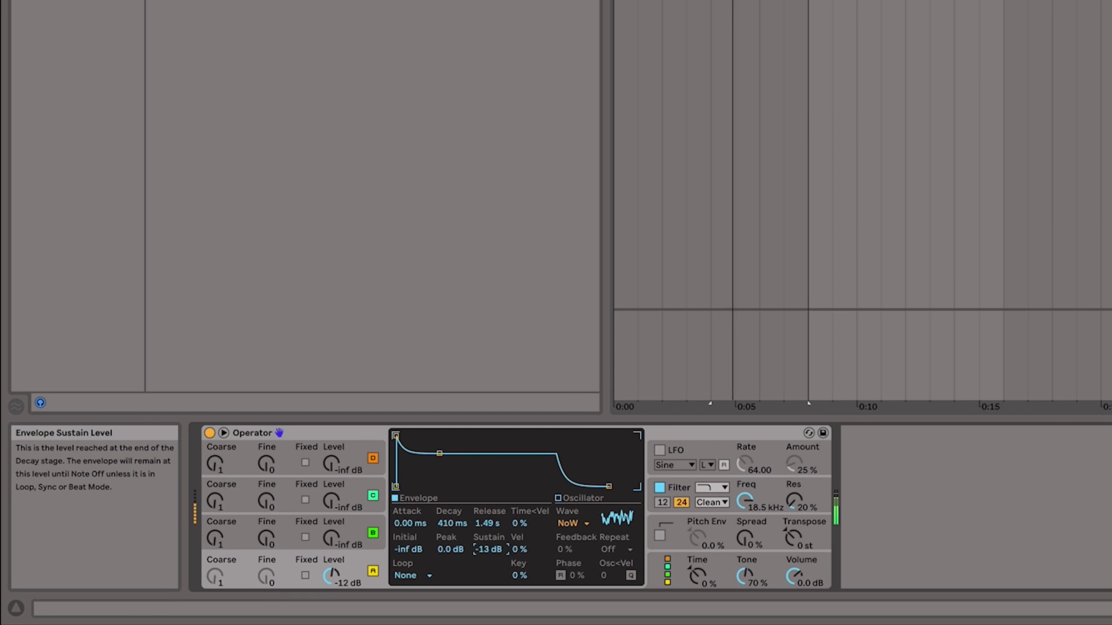
# Adjust Operator's filter frequency and resonance, and lower the Operator track's volume
pyautogui.click(714, 489)
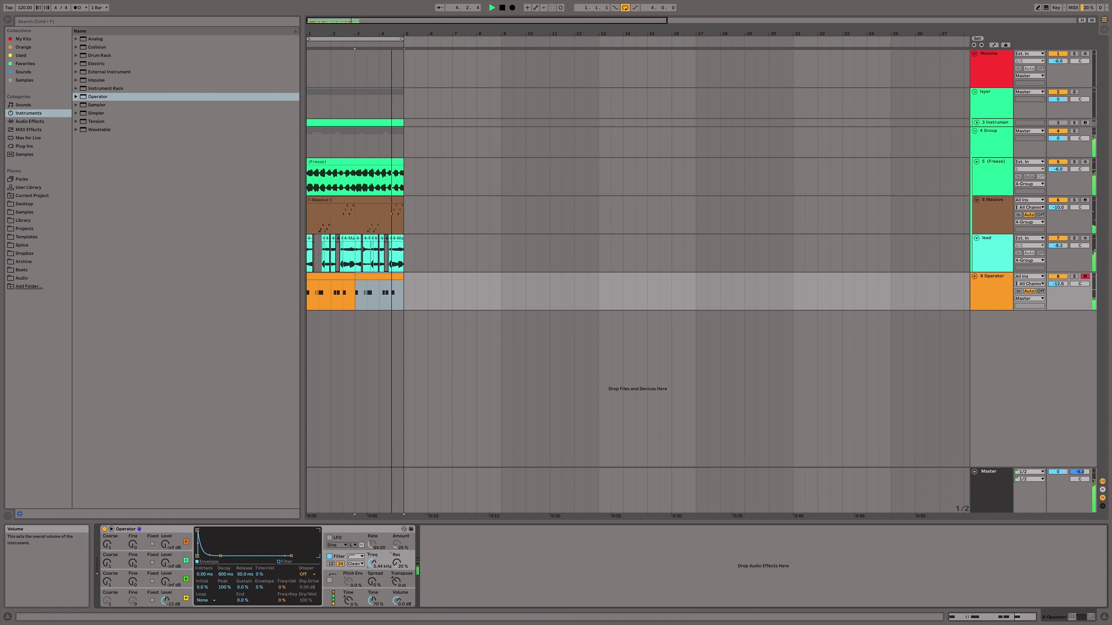
pyautogui.moveTo(395, 598); pyautogui.dragTo(397, 545)
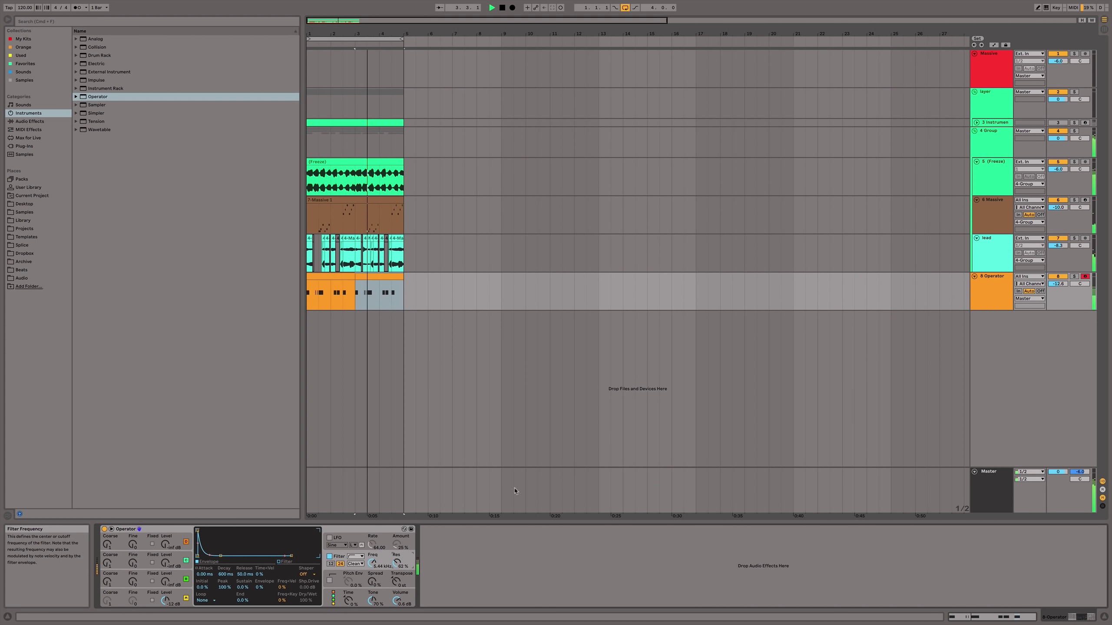
pyautogui.moveTo(1058, 284); pyautogui.dragTo(1057, 290)
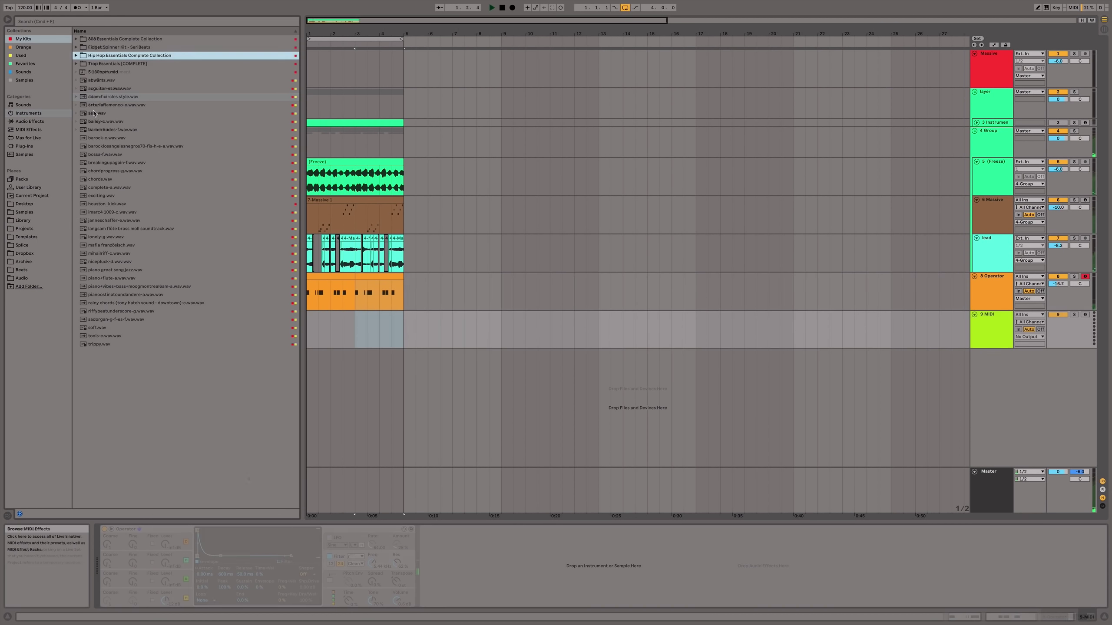
# Audition the chimes samples in the Transitions & FX folder of Trap Essentials
pyautogui.click(75, 64)
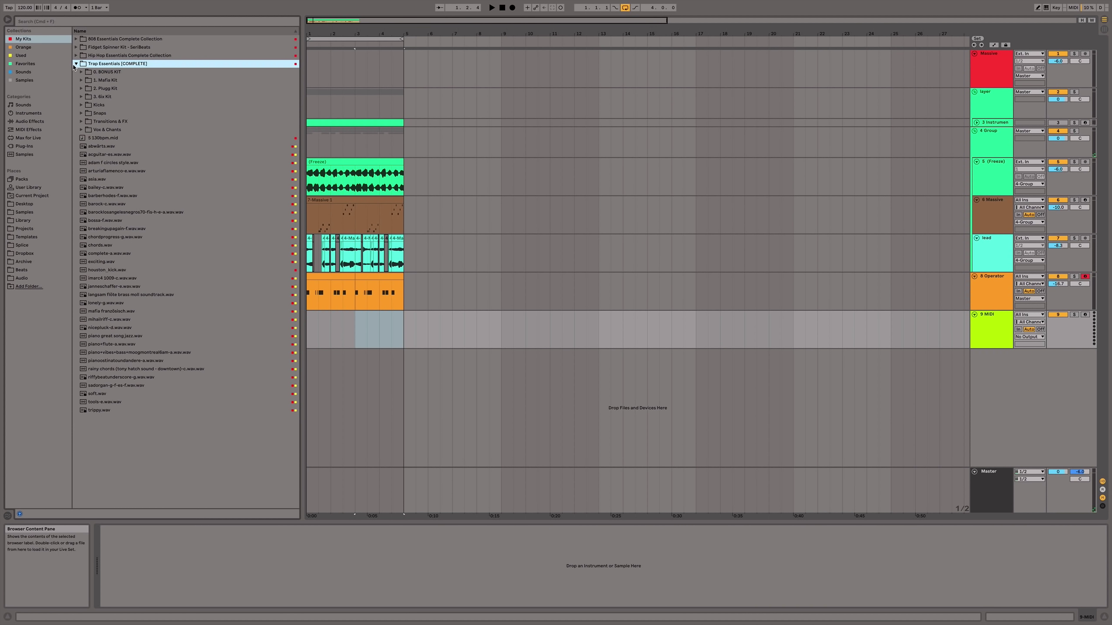
pyautogui.click(81, 121)
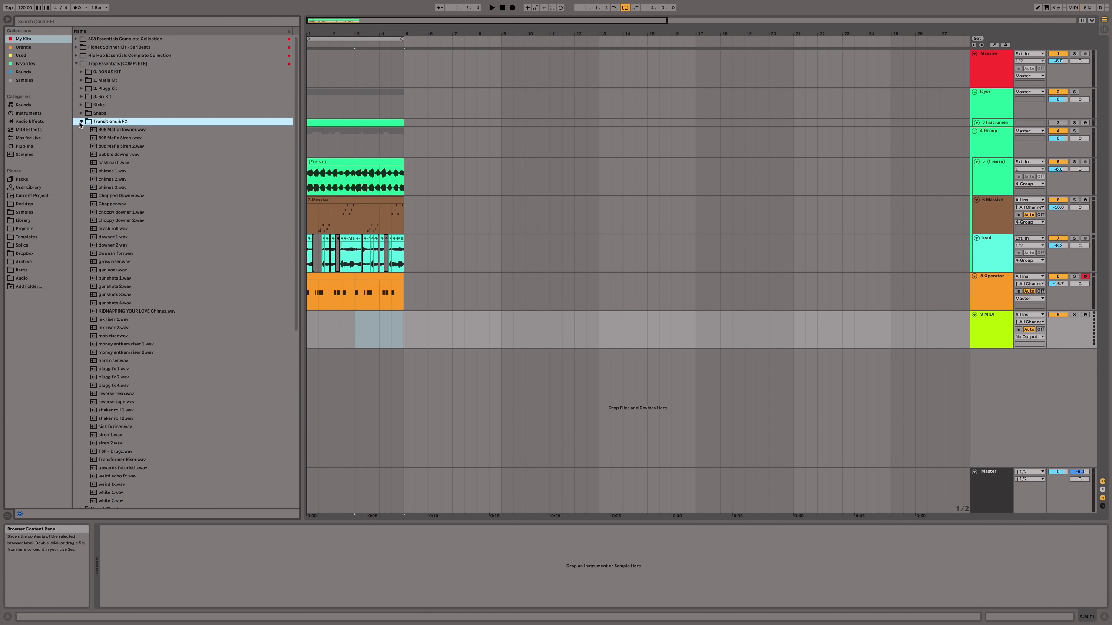
pyautogui.click(106, 130)
pyautogui.click(105, 179)
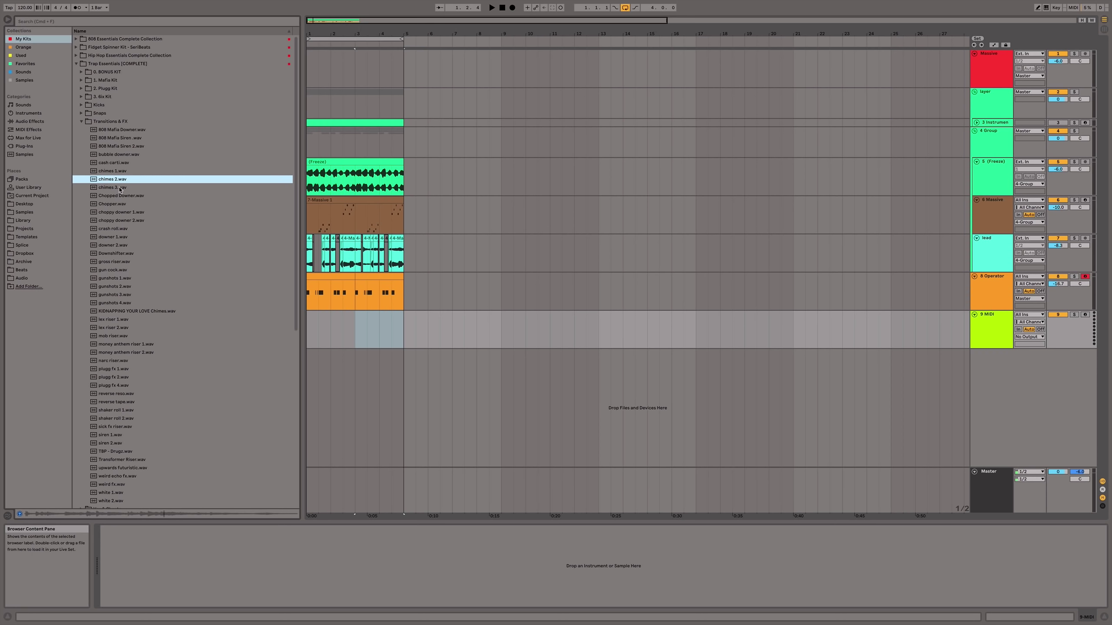
pyautogui.click(120, 189)
pyautogui.click(120, 174)
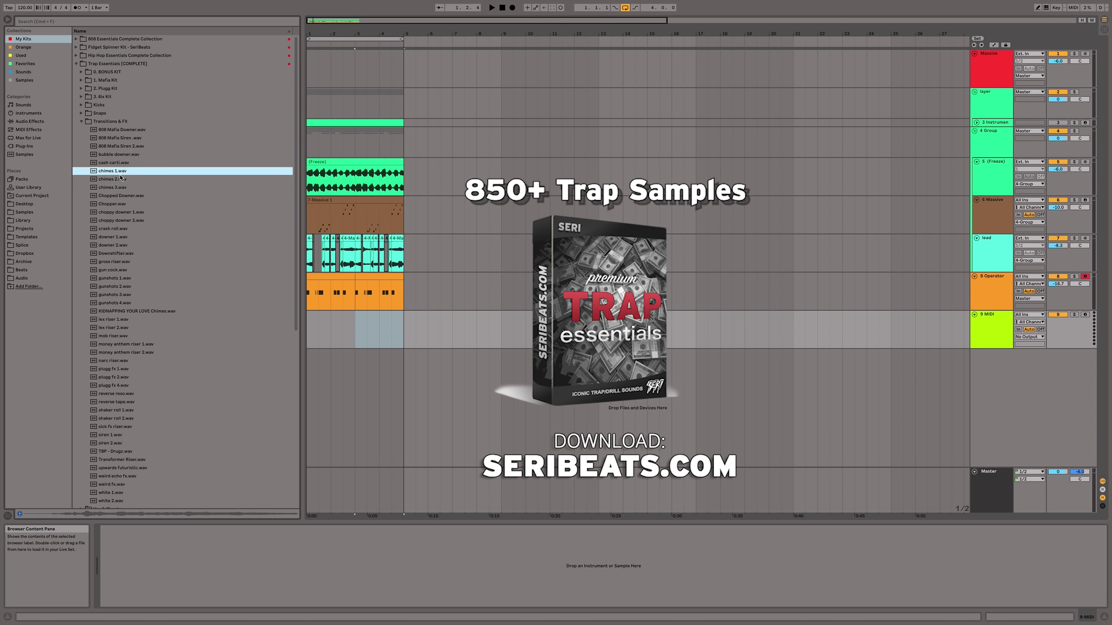
# Place chimes 2.wav at the start of the new track below Operator and play the arrangement
pyautogui.click(111, 180)
pyautogui.moveTo(304, 337); pyautogui.dragTo(313, 337)
pyautogui.press('space')
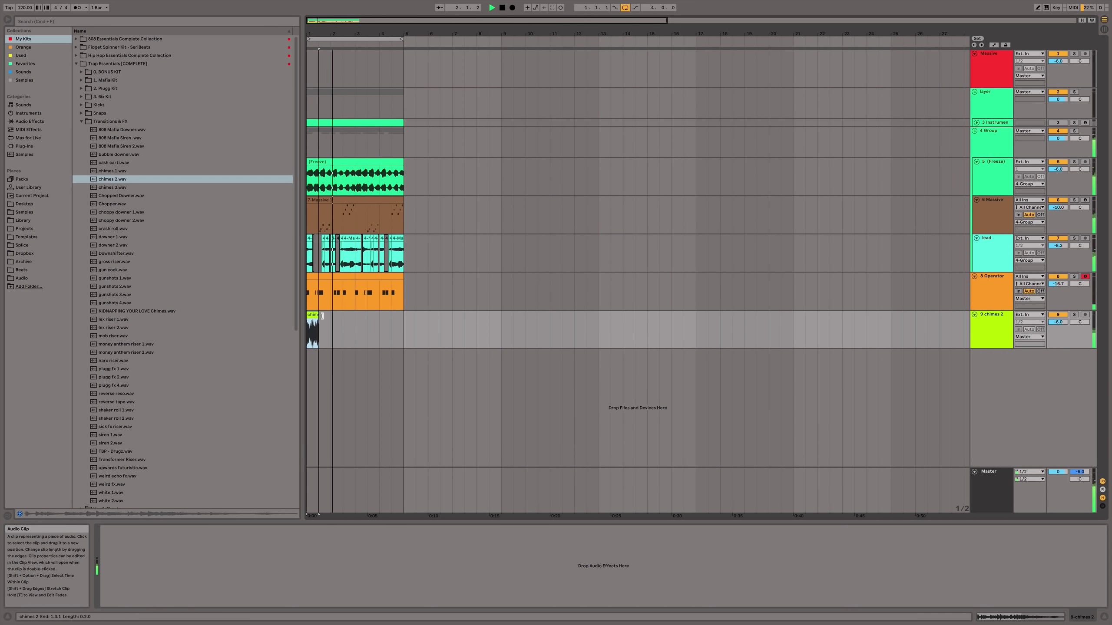
# Place a second chimes 2 clip at 3.3 and move the first one to start at 1.3
pyautogui.press('Up')
pyautogui.click(361, 336)
pyautogui.click(383, 325)
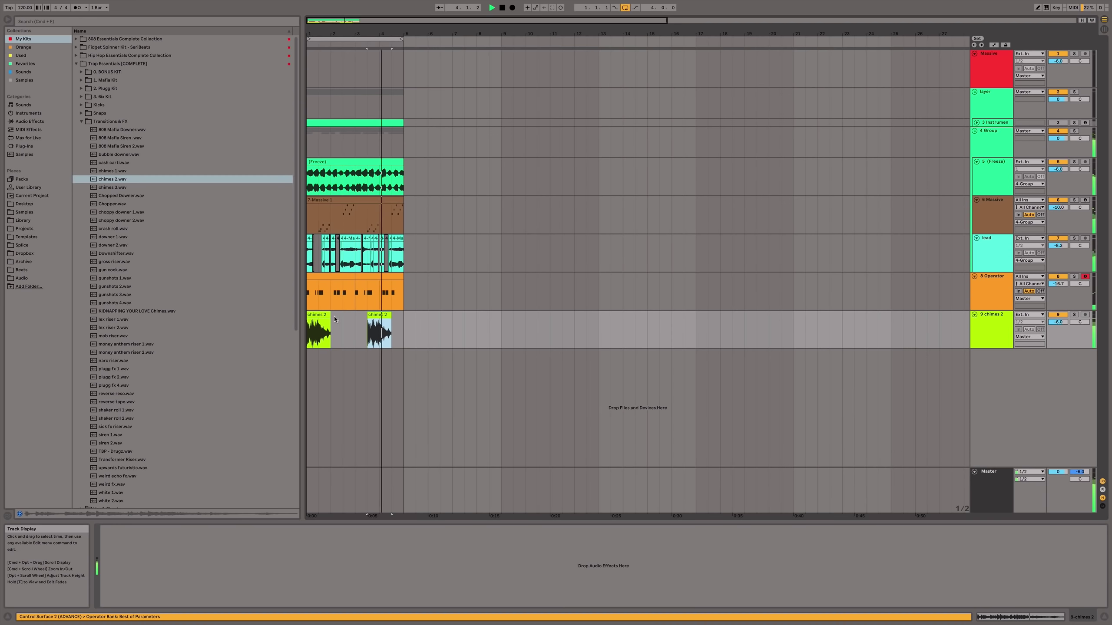
pyautogui.moveTo(321, 316); pyautogui.dragTo(331, 321)
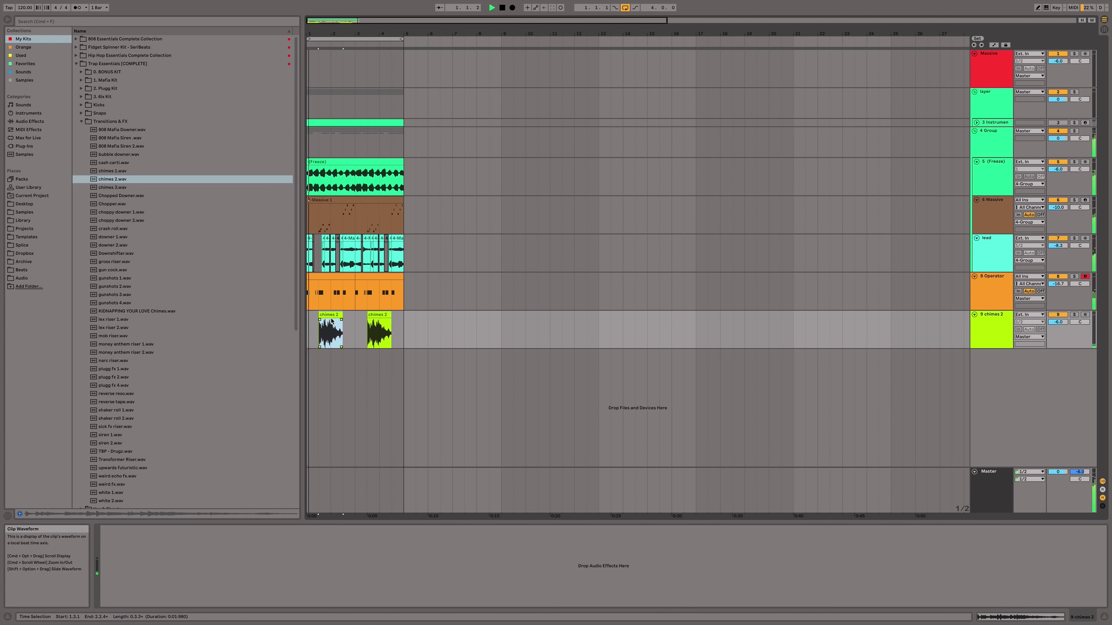
# Add a new audio track below the chimes track and look through the Hip Hop Essentials Complete Collection folder
pyautogui.press('super+t')
pyautogui.click(77, 63)
pyautogui.click(76, 55)
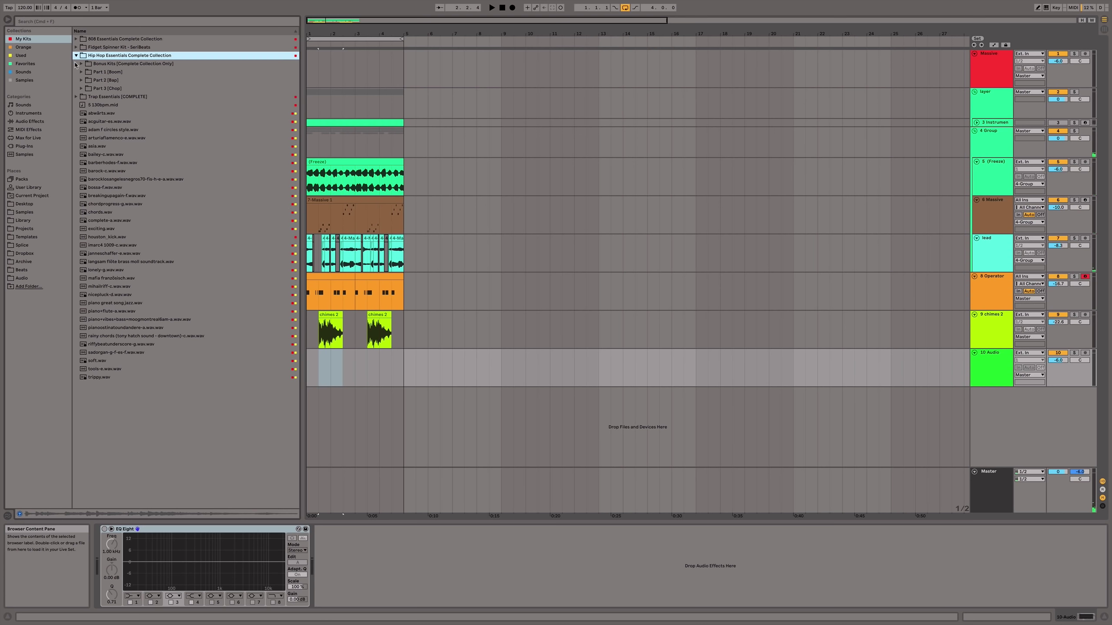
pyautogui.click(81, 63)
pyautogui.click(78, 55)
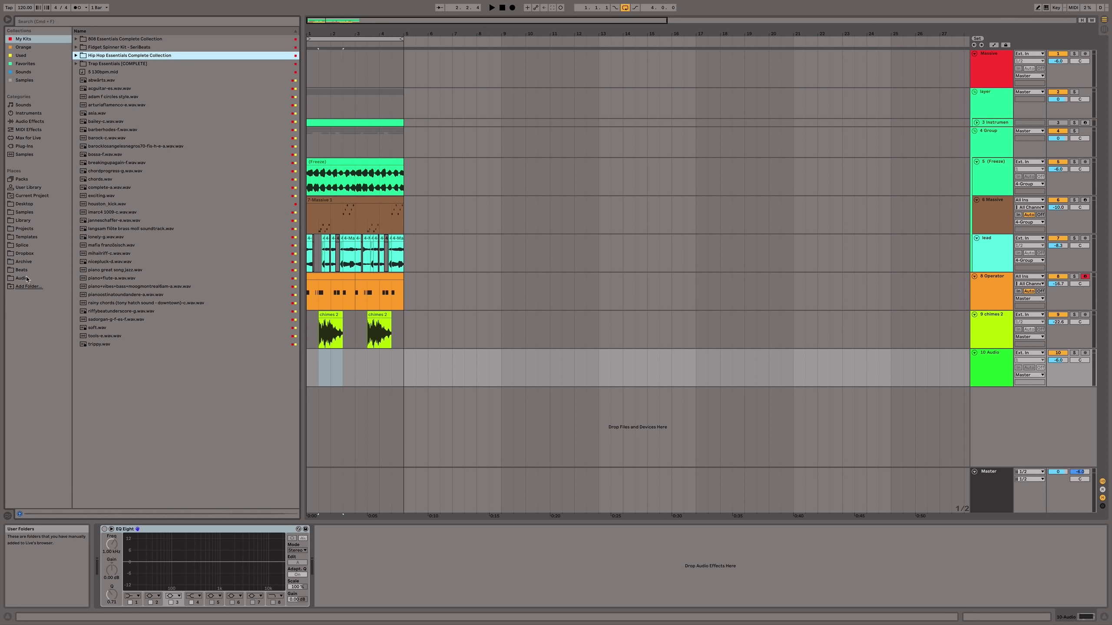
# Browse the Archive folder for a field or sound-effect recording
pyautogui.click(23, 262)
pyautogui.scroll(-10, 106, 105)
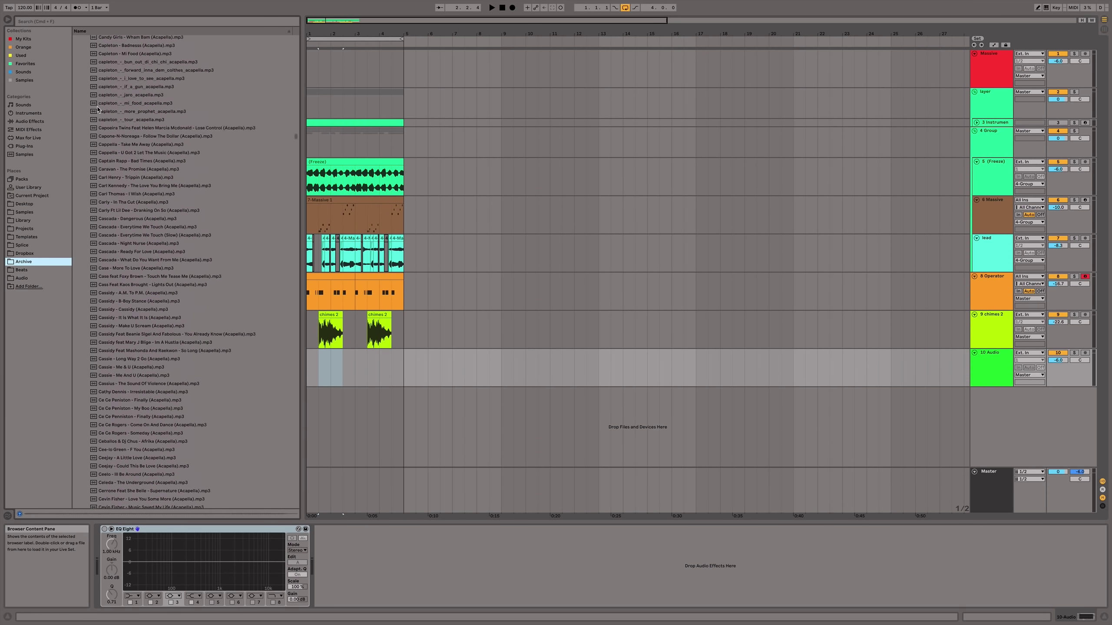
pyautogui.scroll(15, 106, 105)
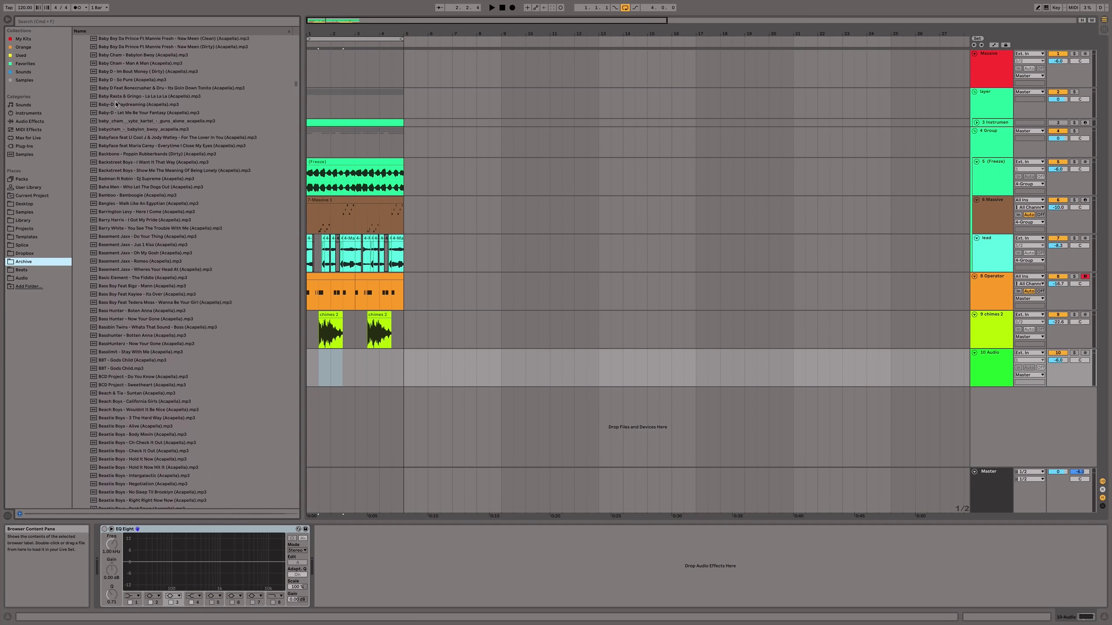
pyautogui.scroll(15, 117, 102)
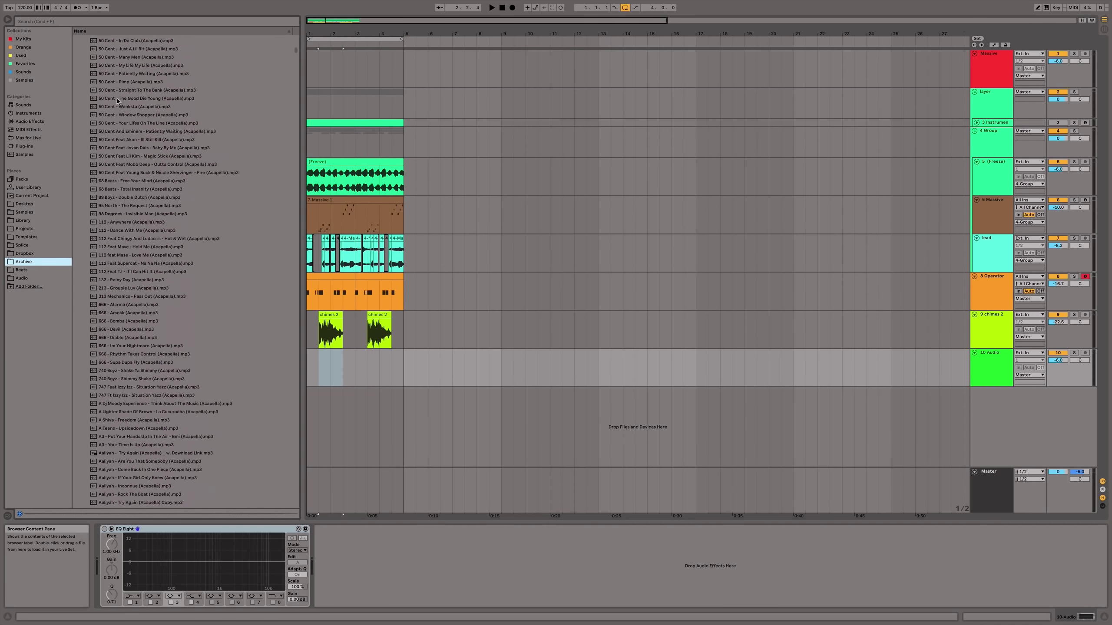
pyautogui.scroll(1, 125, 108)
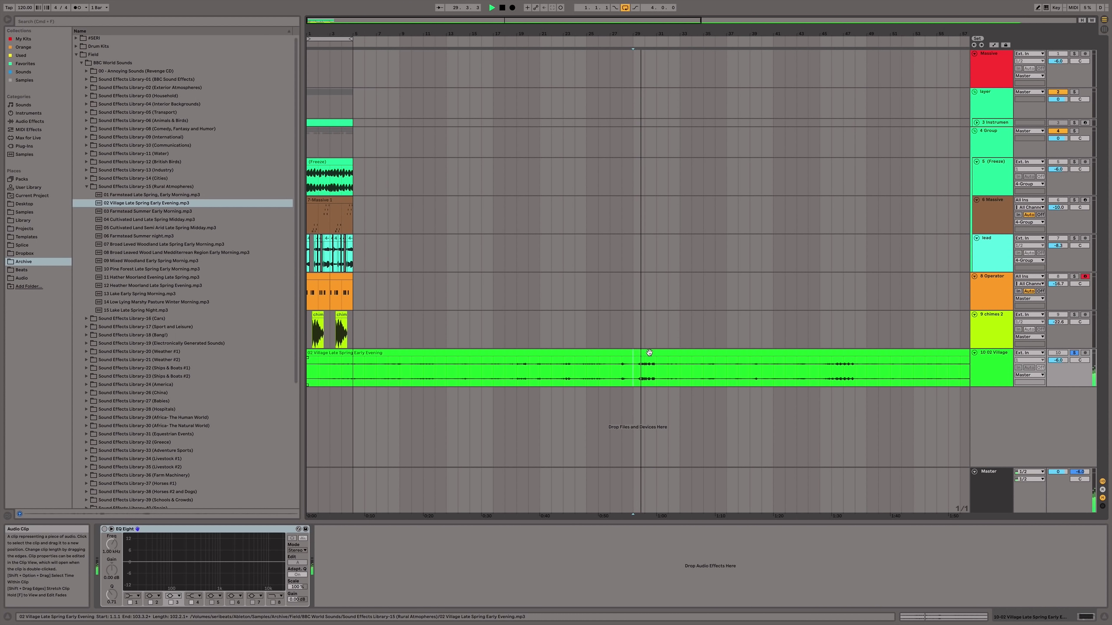
# Stop playback and delete the 02 Village Late Spring Early Evening clip from track 10
pyautogui.press('space')
pyautogui.click(644, 366)
pyautogui.press('Delete')
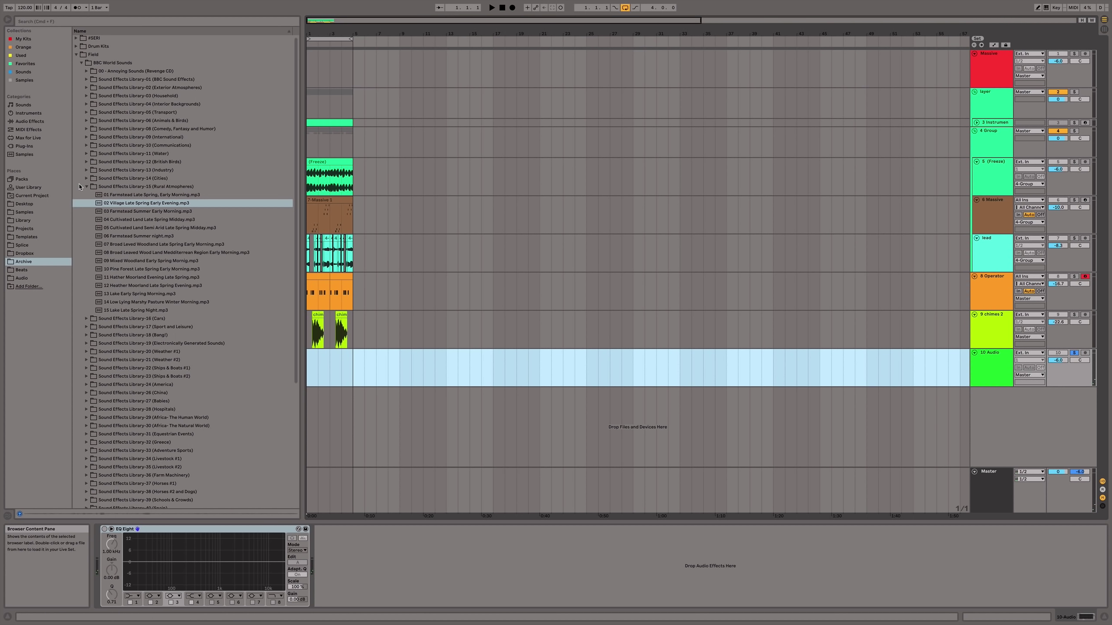
# Place 10 China Factory - Checking ware for faults.mp3 from Sound Effects Library-13 (Industry) on track 10 and audition it
pyautogui.click(87, 171)
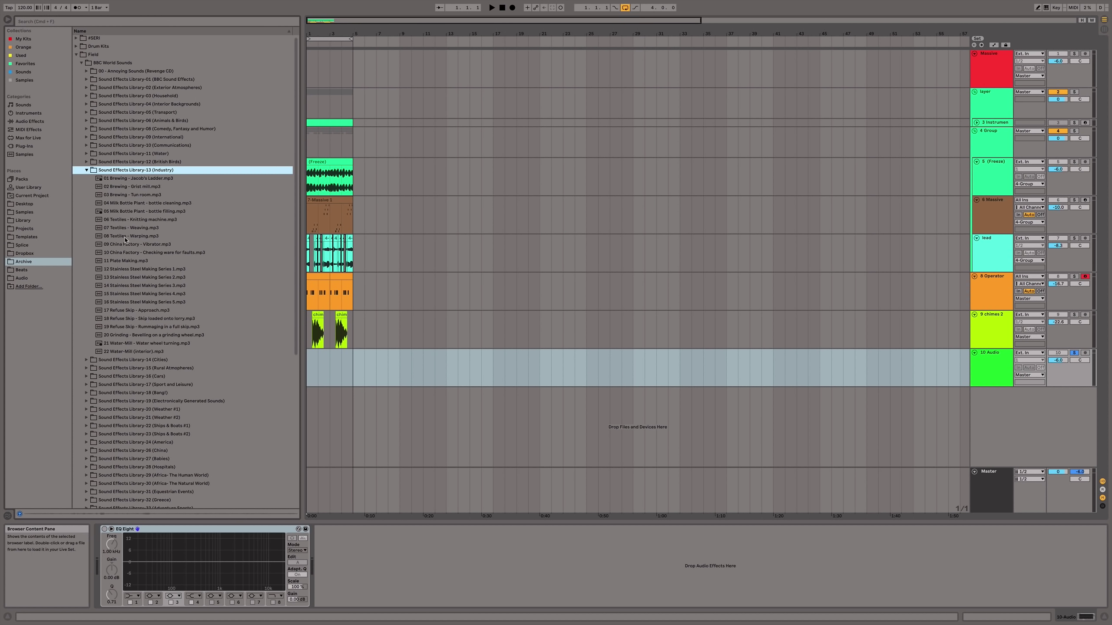
pyautogui.click(130, 253)
pyautogui.moveTo(131, 257); pyautogui.dragTo(436, 365)
pyautogui.click(470, 367)
pyautogui.press('space')
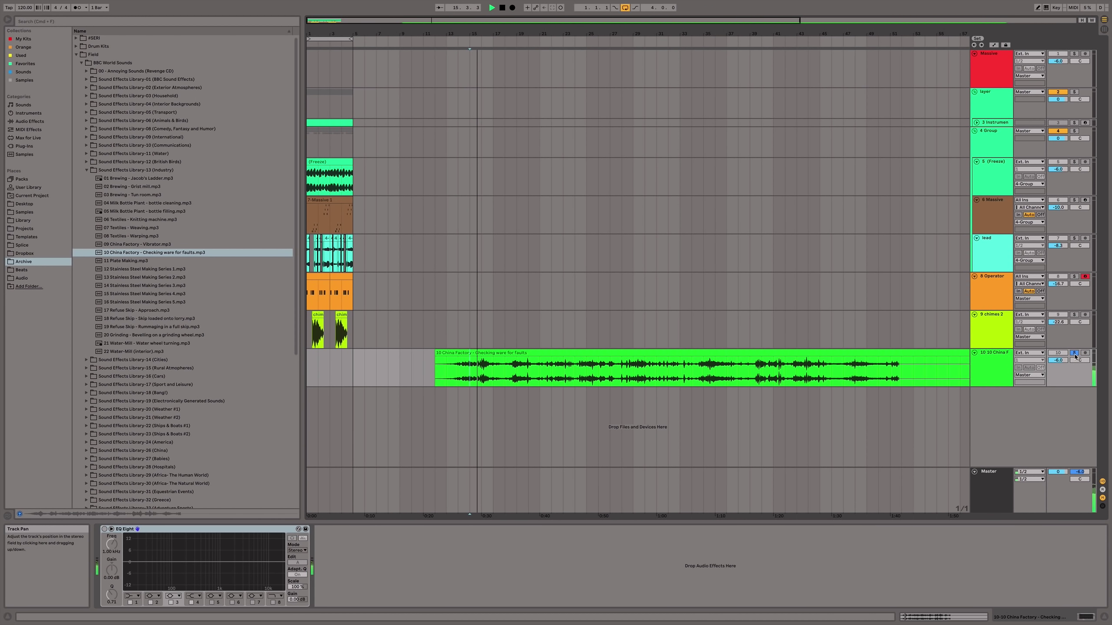
pyautogui.click(668, 370)
pyautogui.press('space')
# Transpose the China Factory clip by 4 semitones and move it to the start of the arrangement
pyautogui.doubleClick(606, 366)
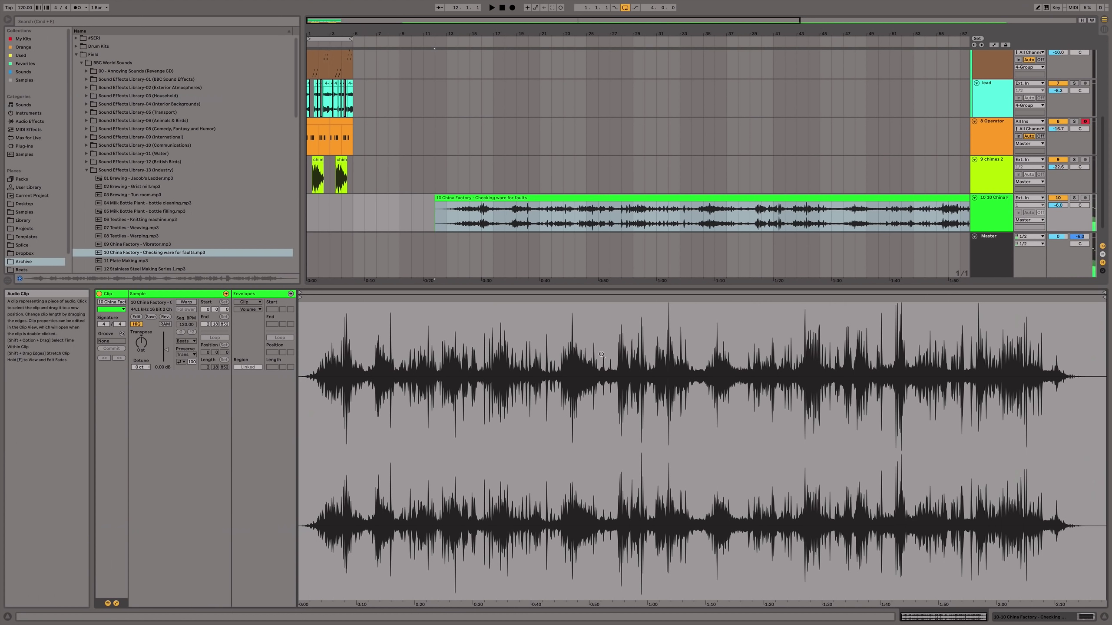
pyautogui.moveTo(142, 342); pyautogui.dragTo(141, 337)
pyautogui.press('space')
pyautogui.click(481, 197)
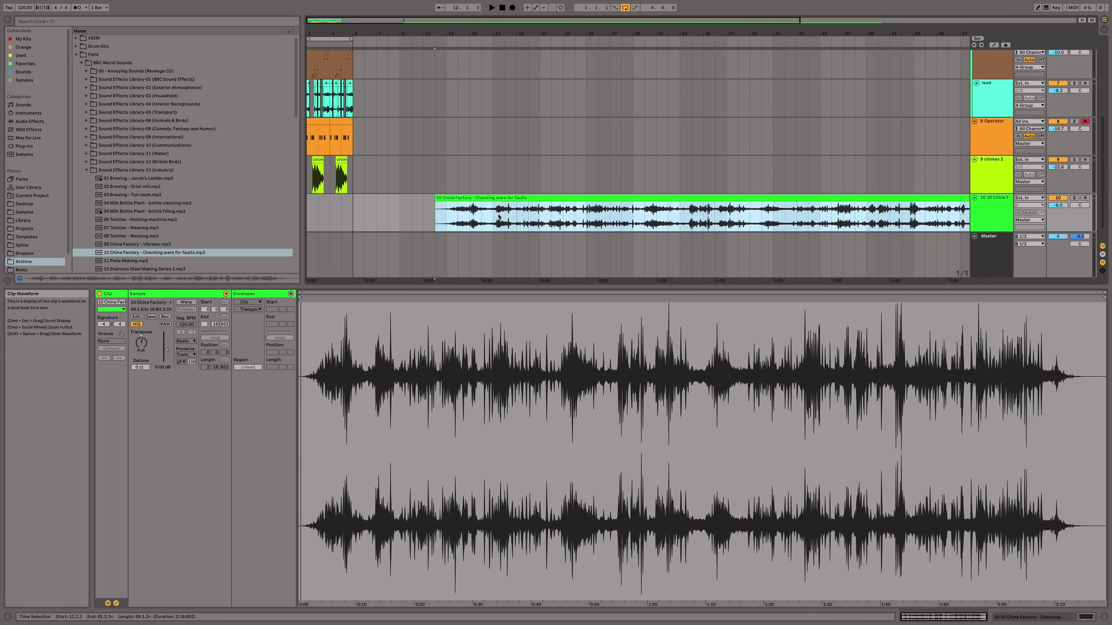
pyautogui.moveTo(482, 198); pyautogui.dragTo(354, 198)
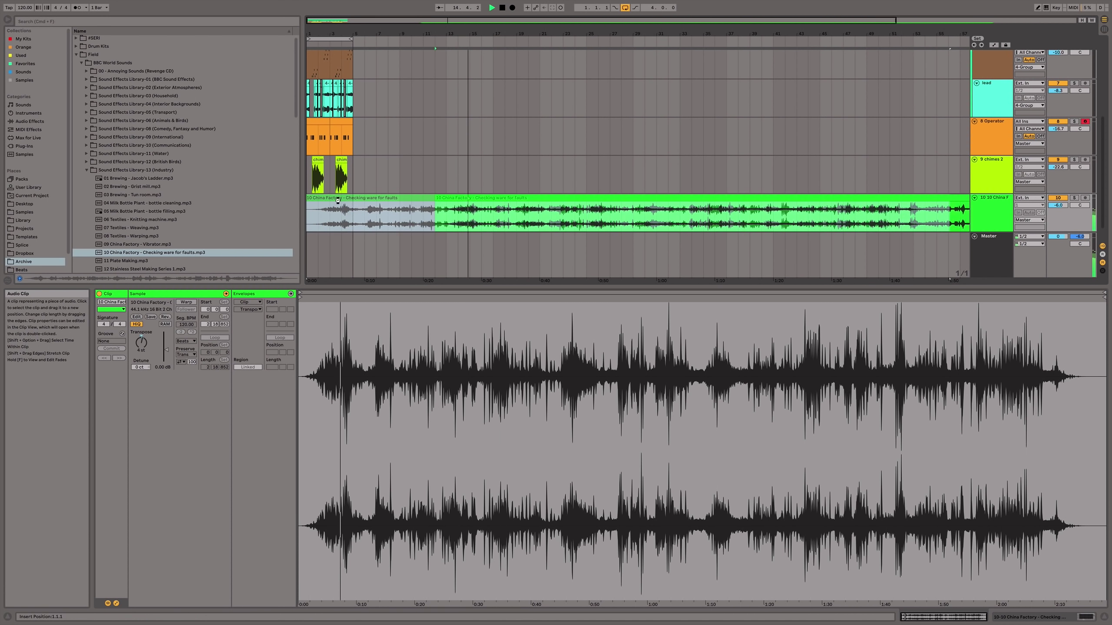
pyautogui.click(323, 218)
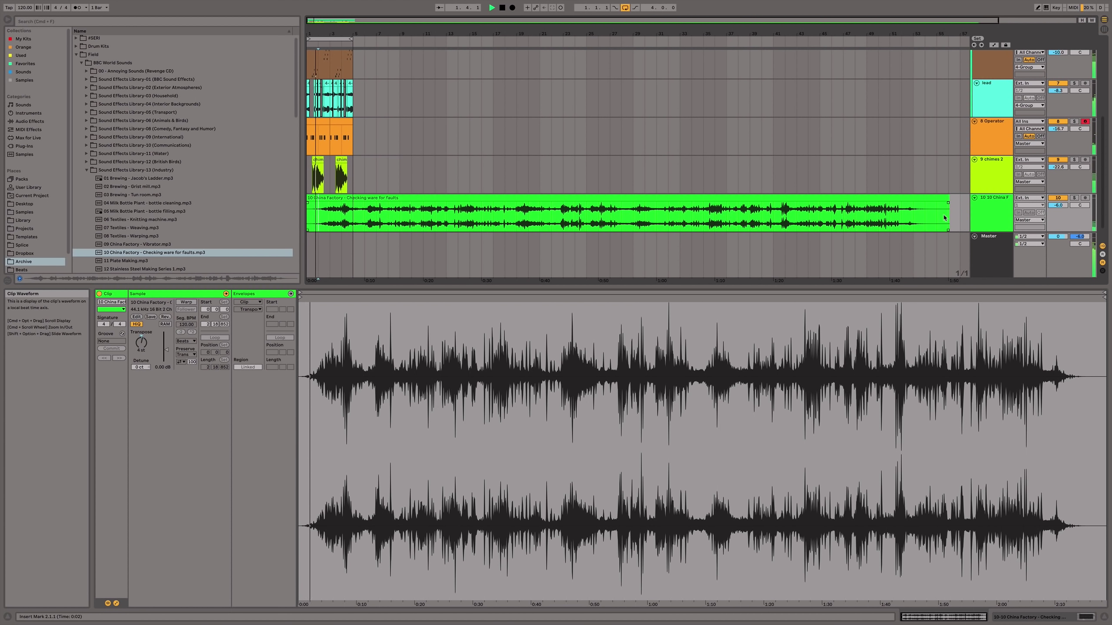
# Lower the China Factory track's volume and delete the part of its audio beyond the four-bar loop
pyautogui.moveTo(1058, 205); pyautogui.dragTo(1058, 218)
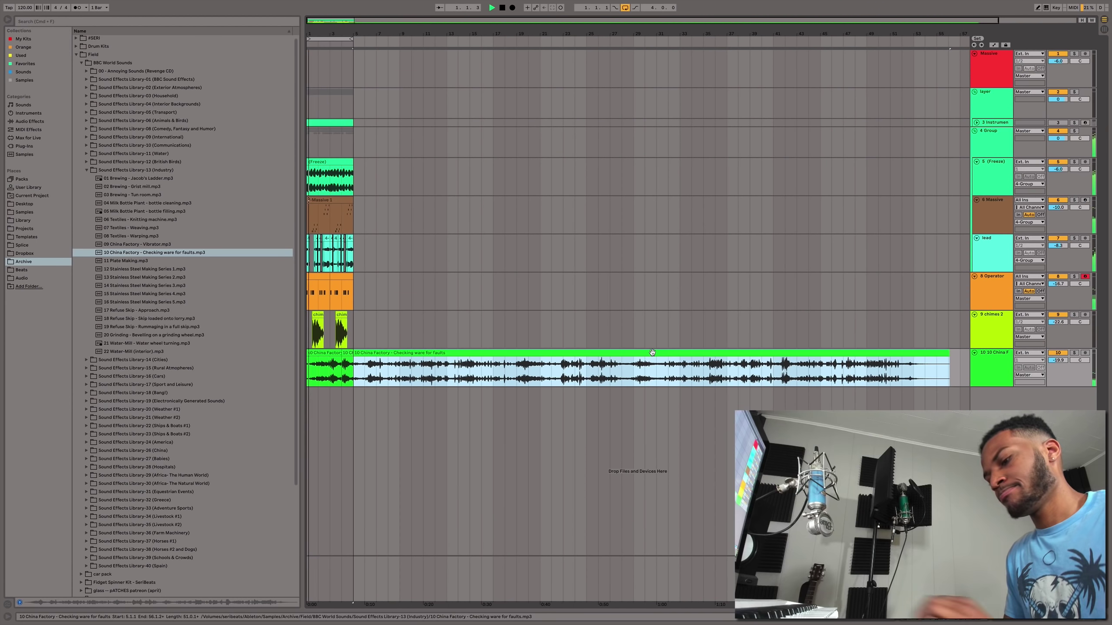
pyautogui.press('Delete')
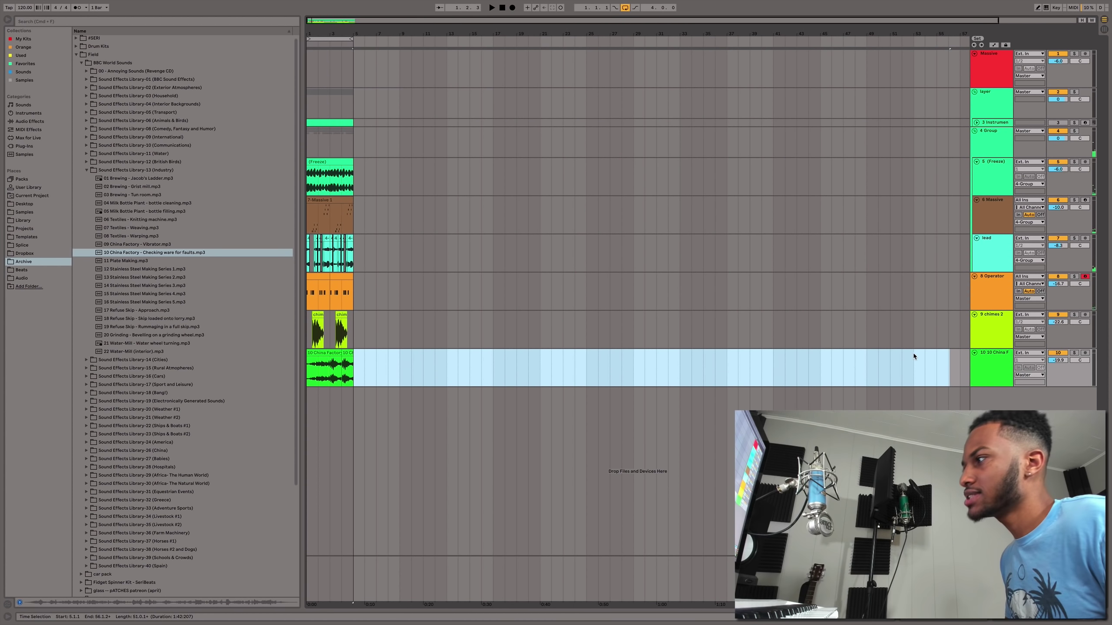
# Add a Compressor after EQ Eight on the China Factory track and enable its sidechain
pyautogui.doubleClick(992, 364)
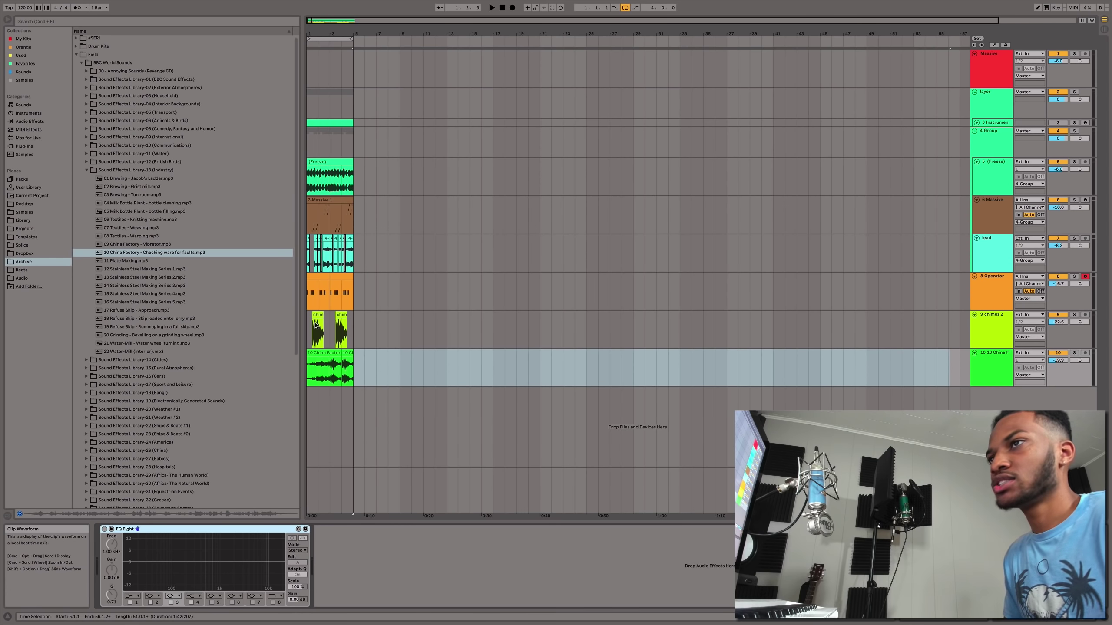
pyautogui.click(327, 356)
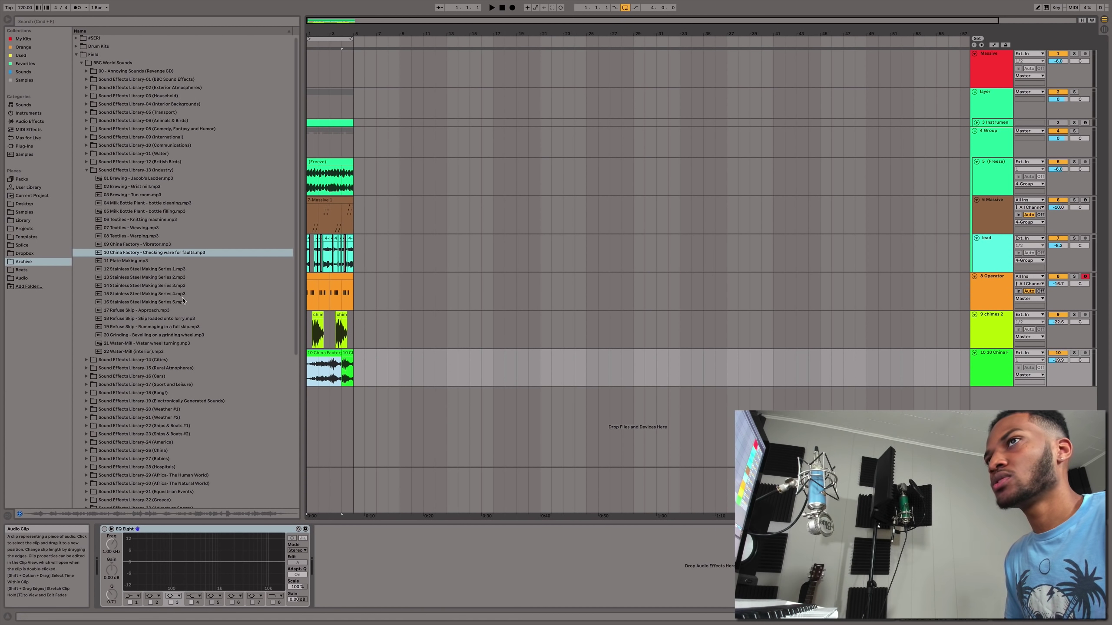
pyautogui.click(87, 170)
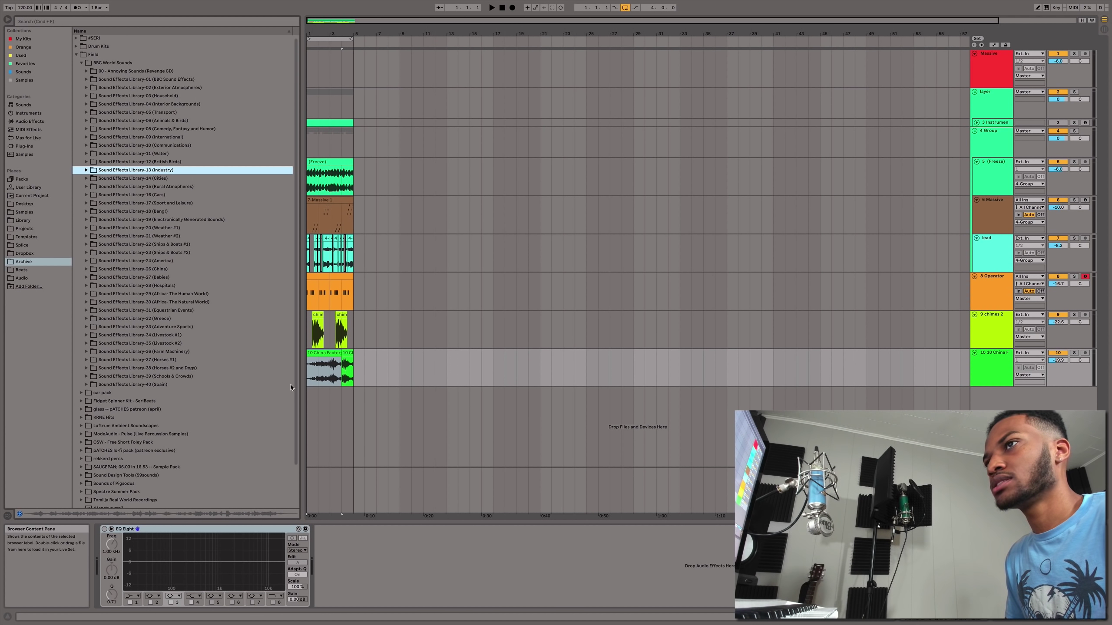
pyautogui.click(36, 122)
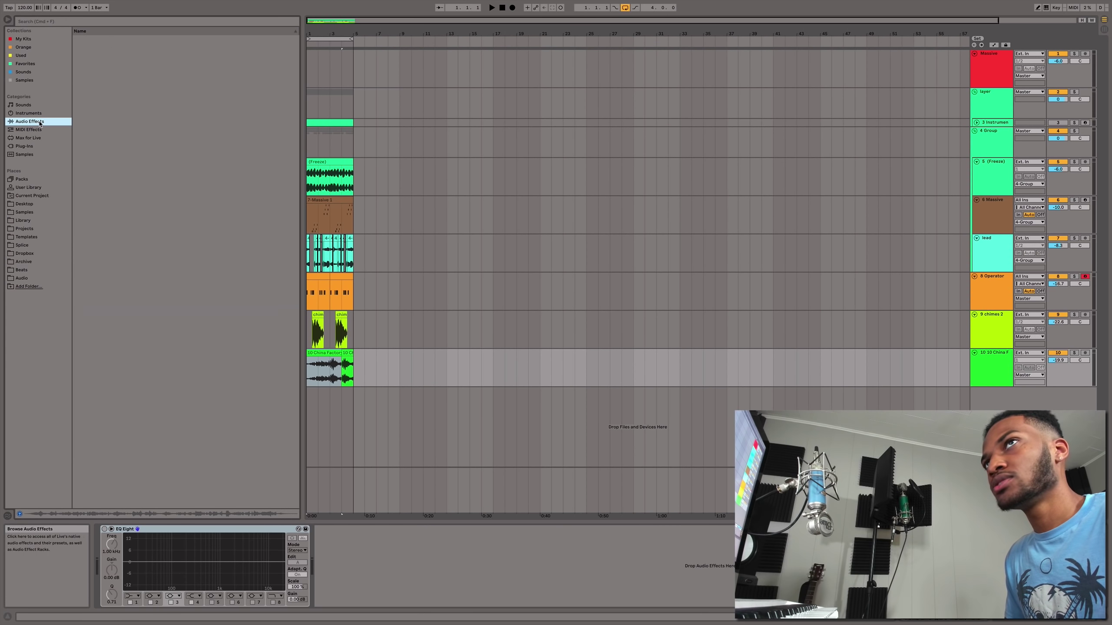
pyautogui.click(77, 255)
pyautogui.moveTo(100, 104); pyautogui.dragTo(394, 565)
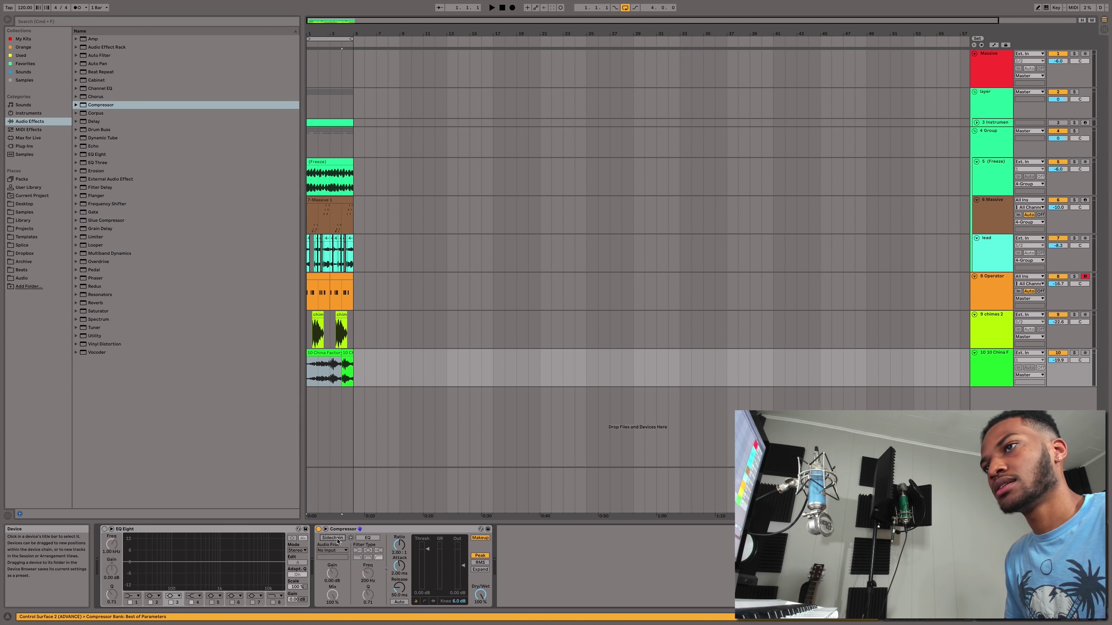
pyautogui.click(339, 550)
pyautogui.click(339, 554)
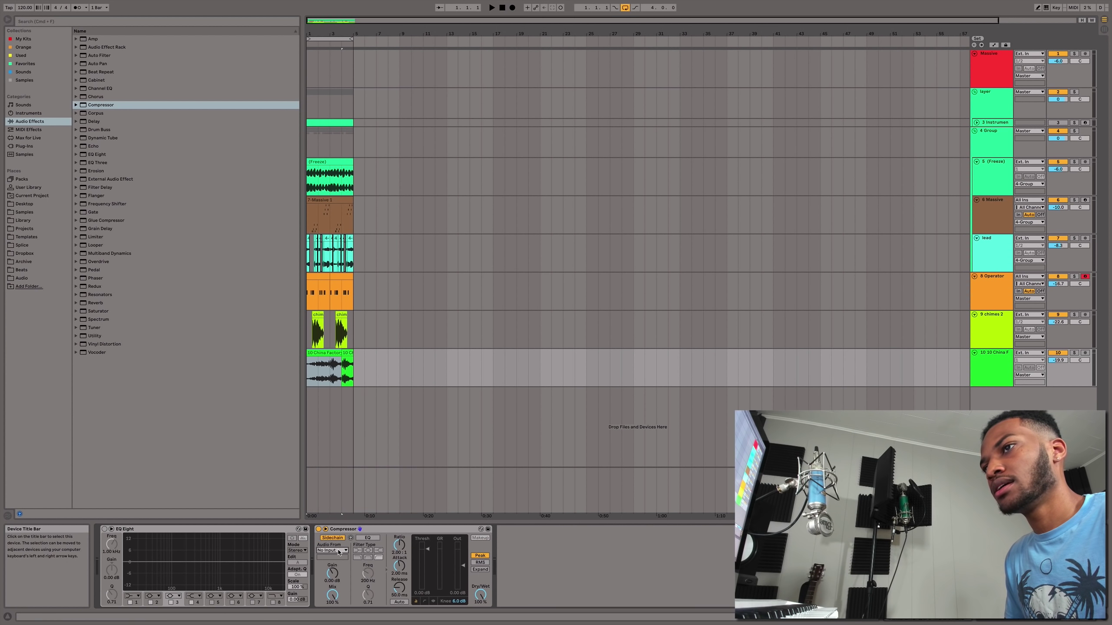
# Create a MIDI track below the China Factory track and name it sc
pyautogui.click(989, 378)
pyautogui.hotkey('ctrl', 'shift', 't')
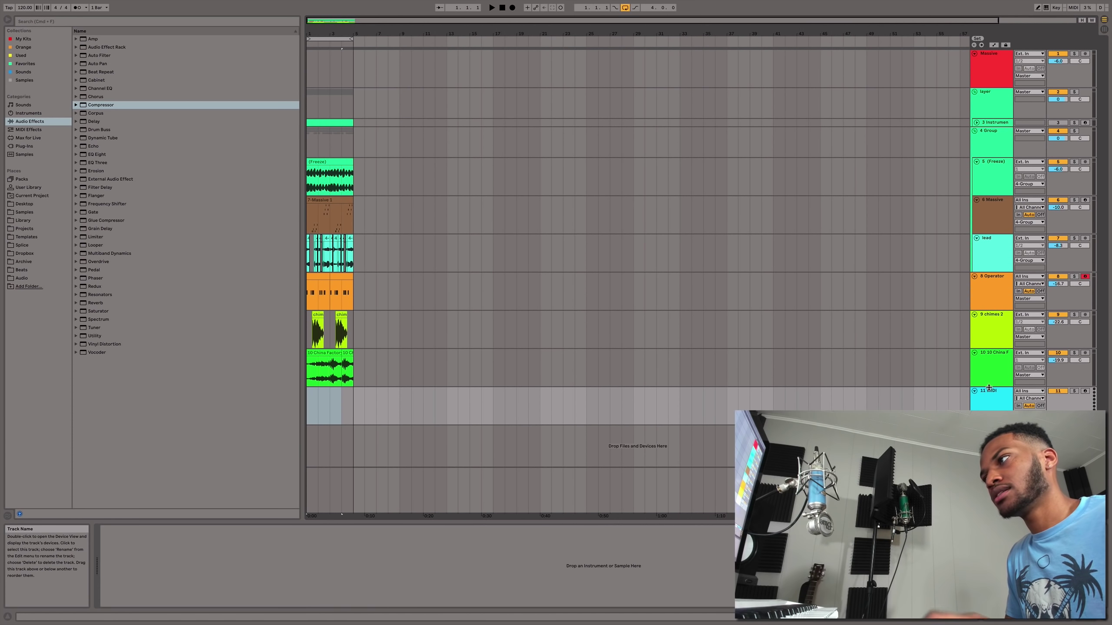
pyautogui.hotkey('ctrl', 'r')
pyautogui.write('sc')
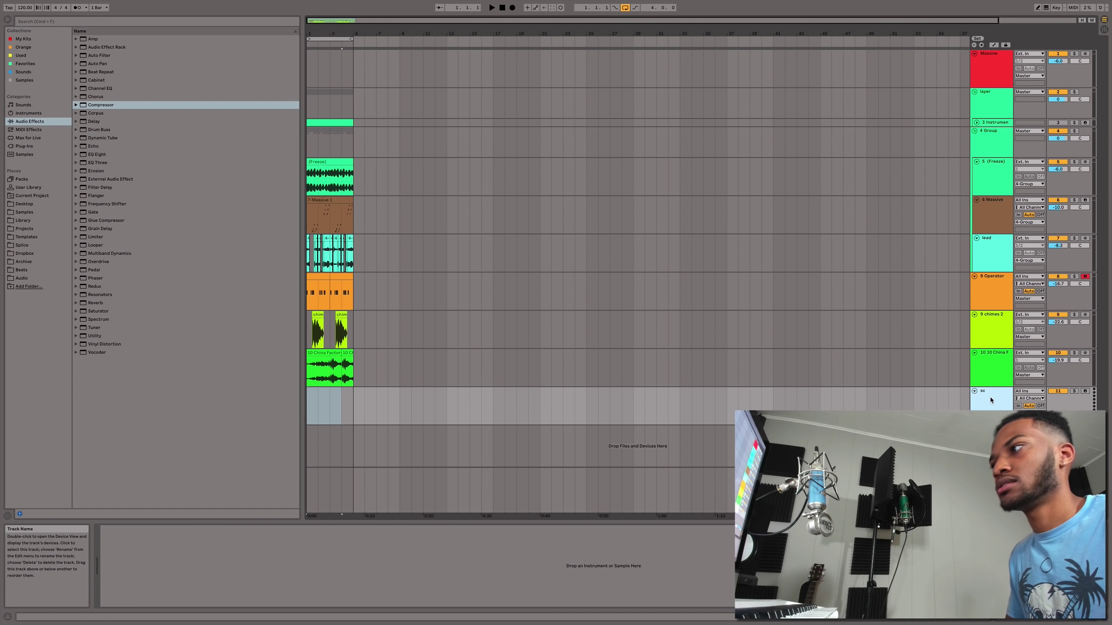
# Load Operator on the sc track and deactivate the track's output
pyautogui.click(29, 113)
pyautogui.click(92, 97)
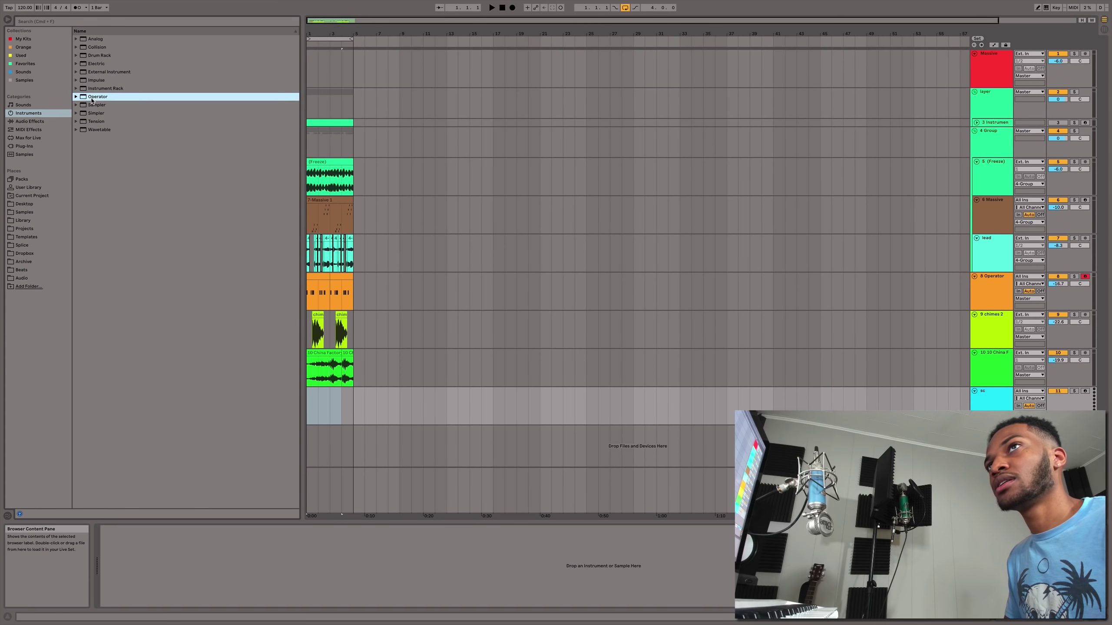
pyautogui.doubleClick(92, 97)
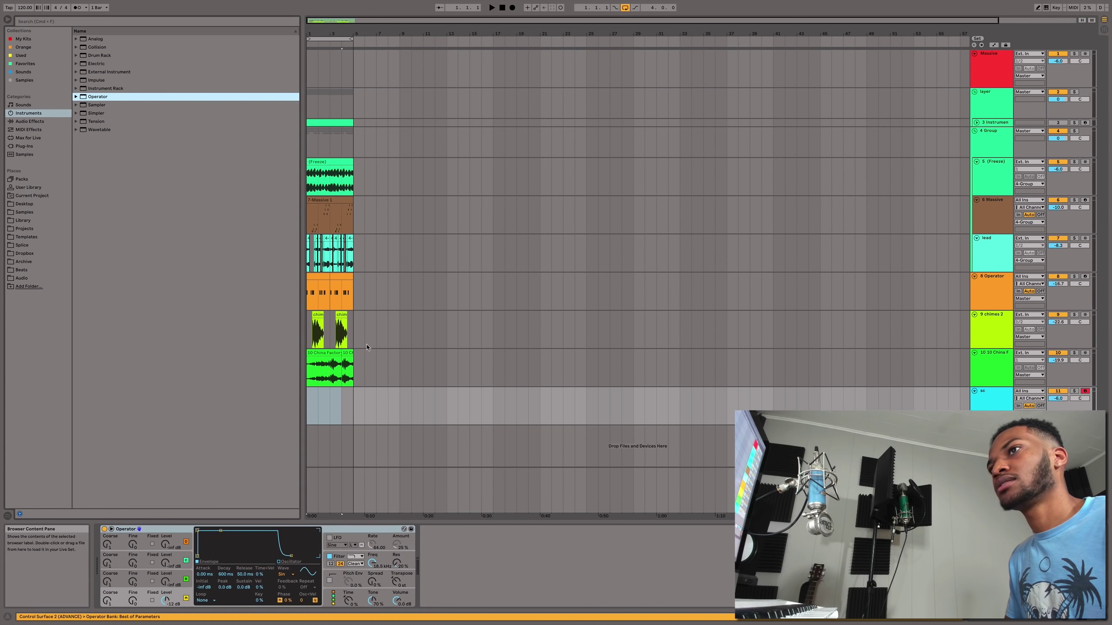
pyautogui.click(1056, 392)
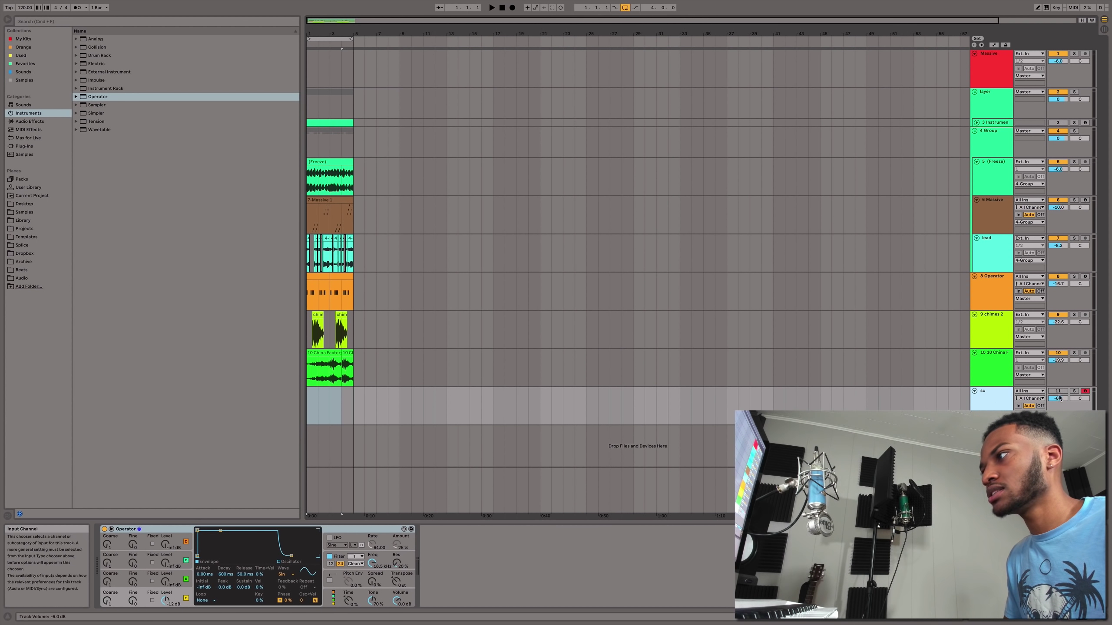
# Solo the China Factory track during playback and set its Compressor's sidechain input to sc
pyautogui.click(986, 365)
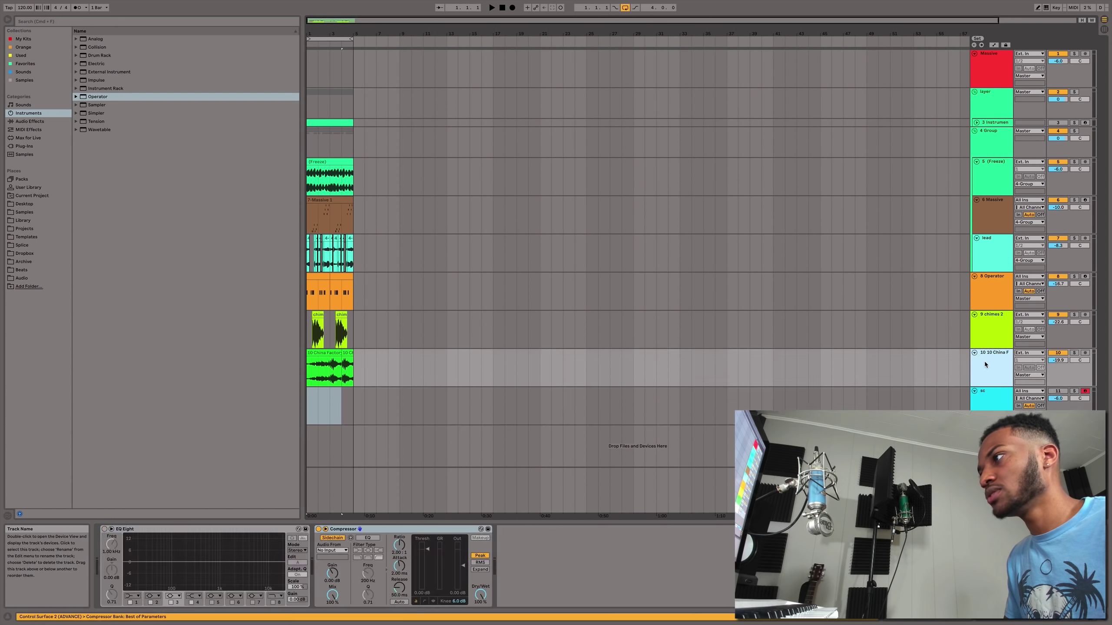
pyautogui.click(331, 551)
pyautogui.click(331, 550)
pyautogui.click(330, 371)
pyautogui.press('space')
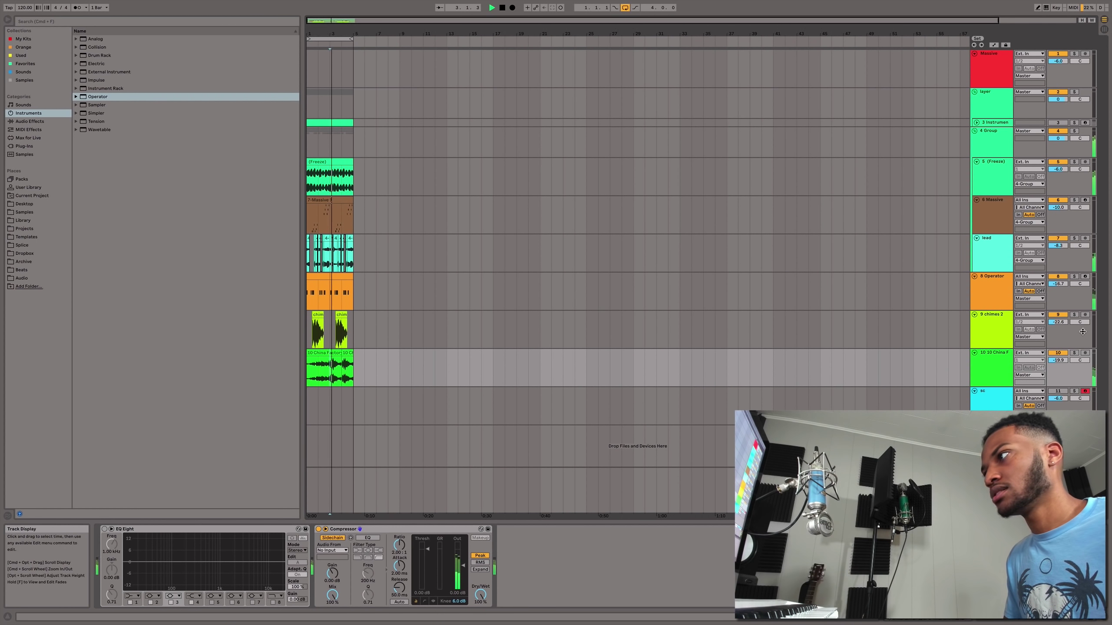
pyautogui.click(1073, 353)
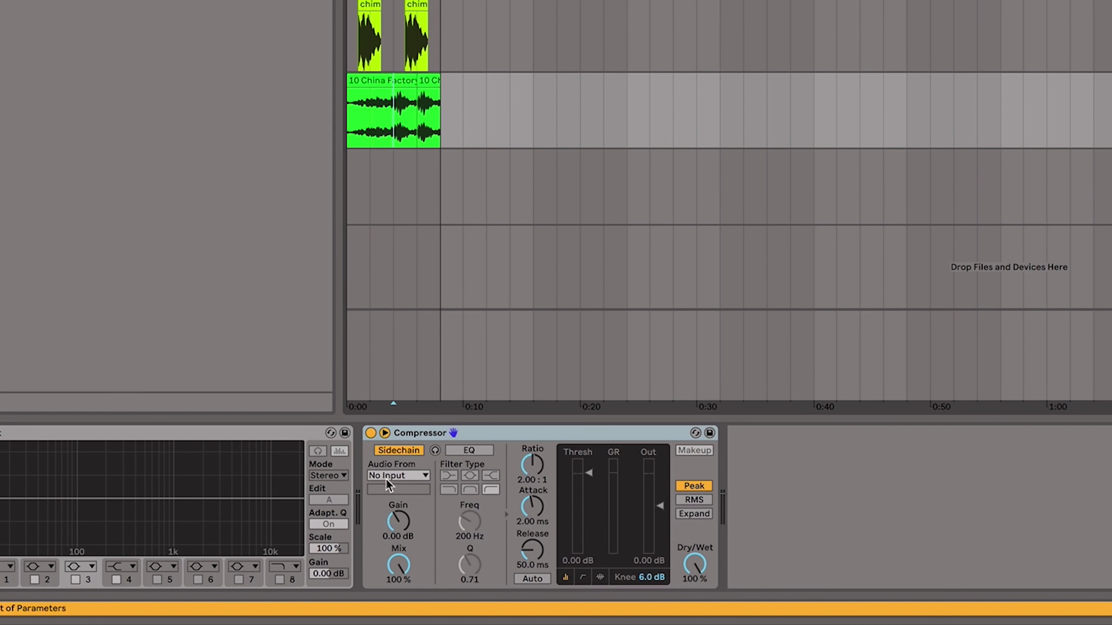
pyautogui.click(386, 479)
pyautogui.click(410, 438)
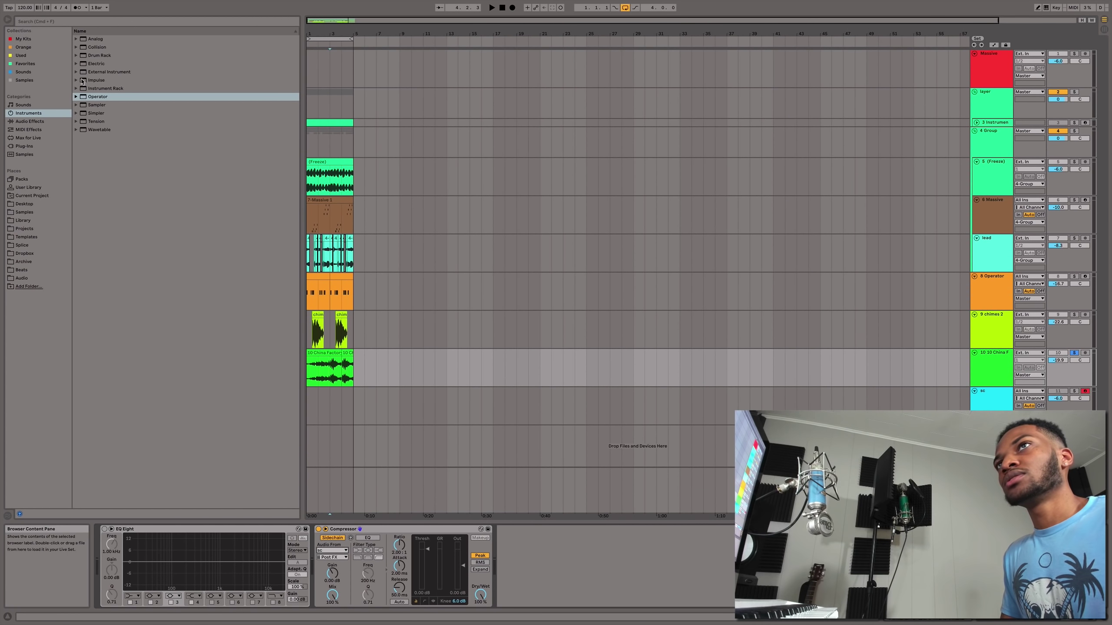
# Add a second Compressor between EQ Eight and the sidechained Compressor on the China Factory track
pyautogui.click(29, 121)
pyautogui.moveTo(101, 104); pyautogui.dragTo(275, 453)
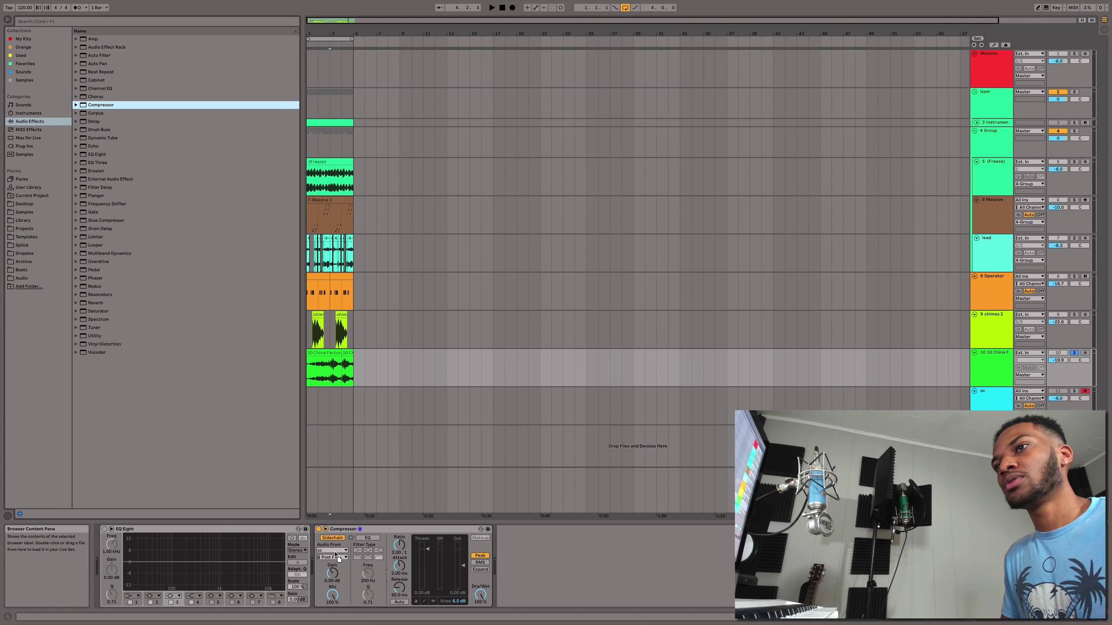
pyautogui.moveTo(338, 560); pyautogui.dragTo(335, 561)
# Play the China Factory audio while adjusting the first Compressor's threshold and raising its output gain
pyautogui.click(324, 375)
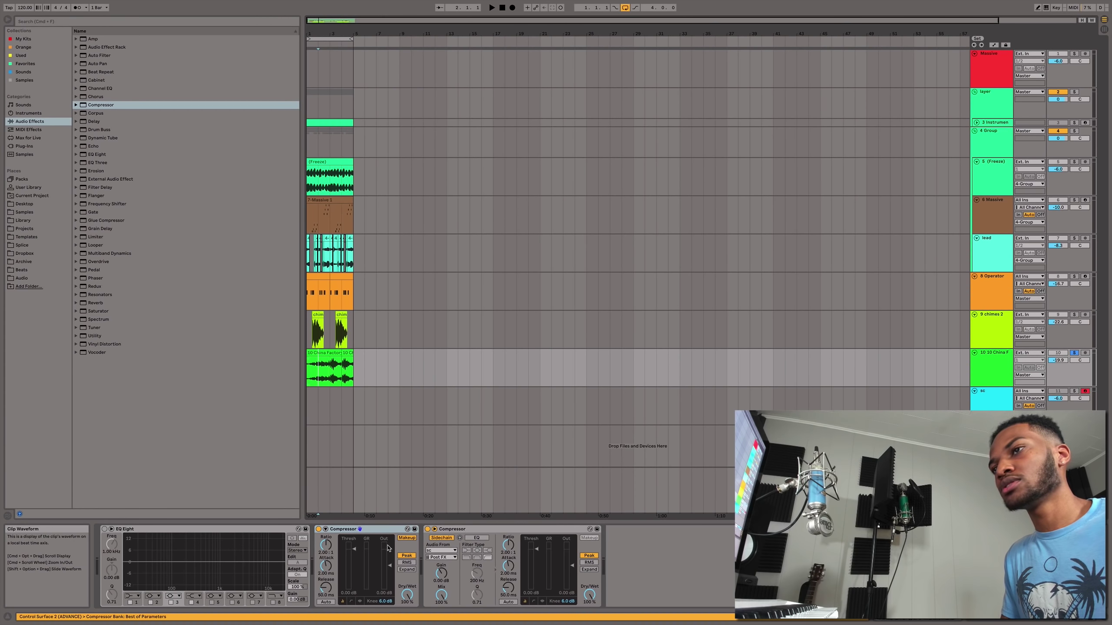
pyautogui.click(327, 365)
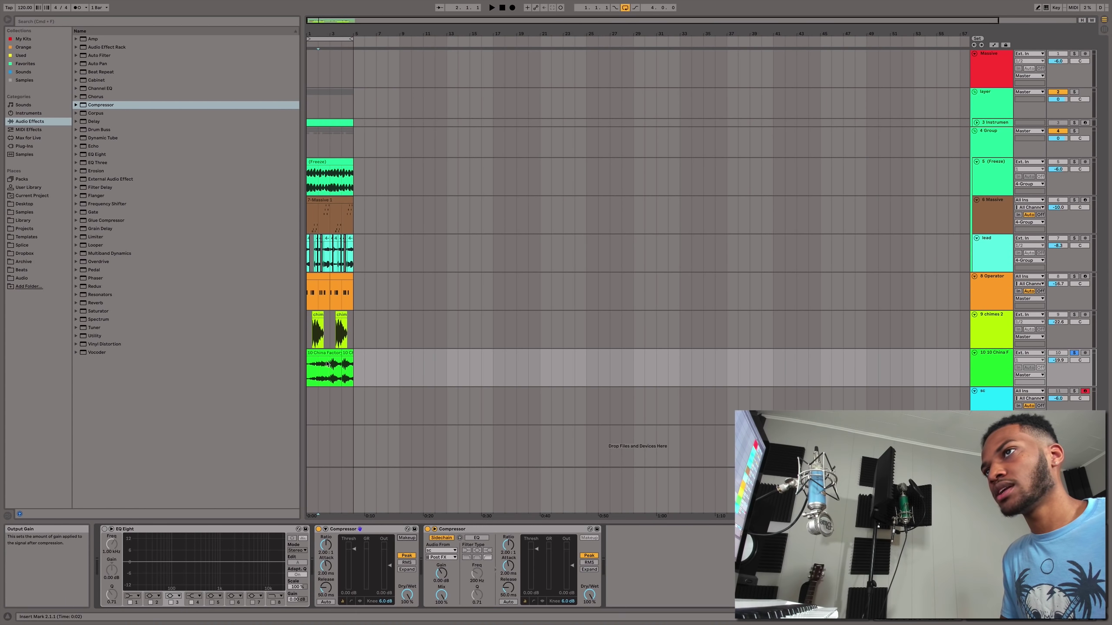
pyautogui.press('space')
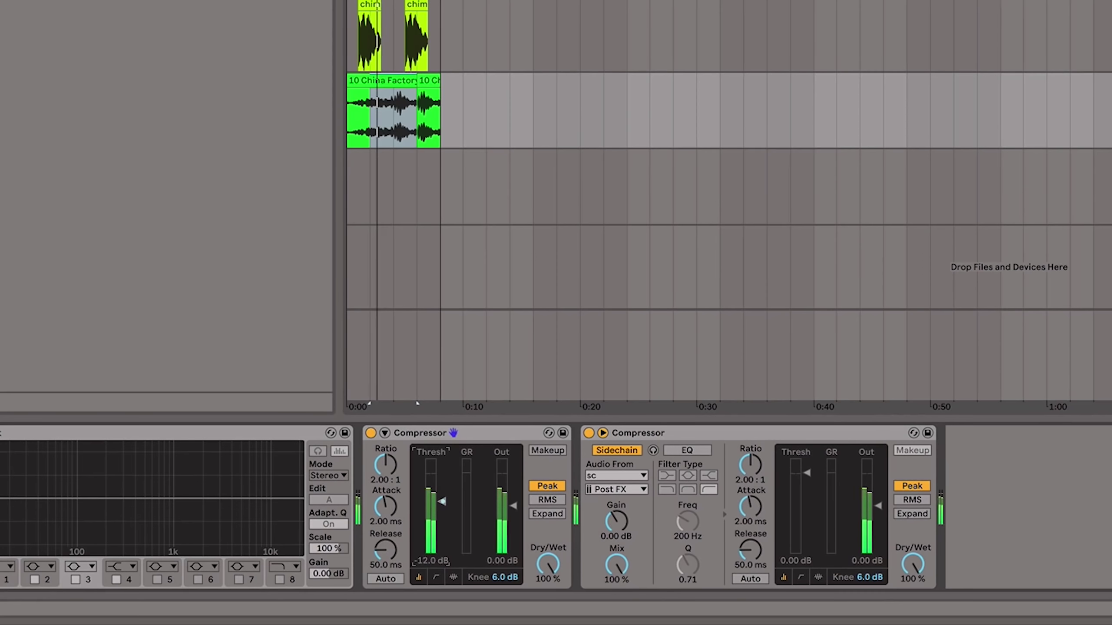
pyautogui.moveTo(441, 538); pyautogui.dragTo(442, 528)
pyautogui.moveTo(513, 506); pyautogui.dragTo(513, 499)
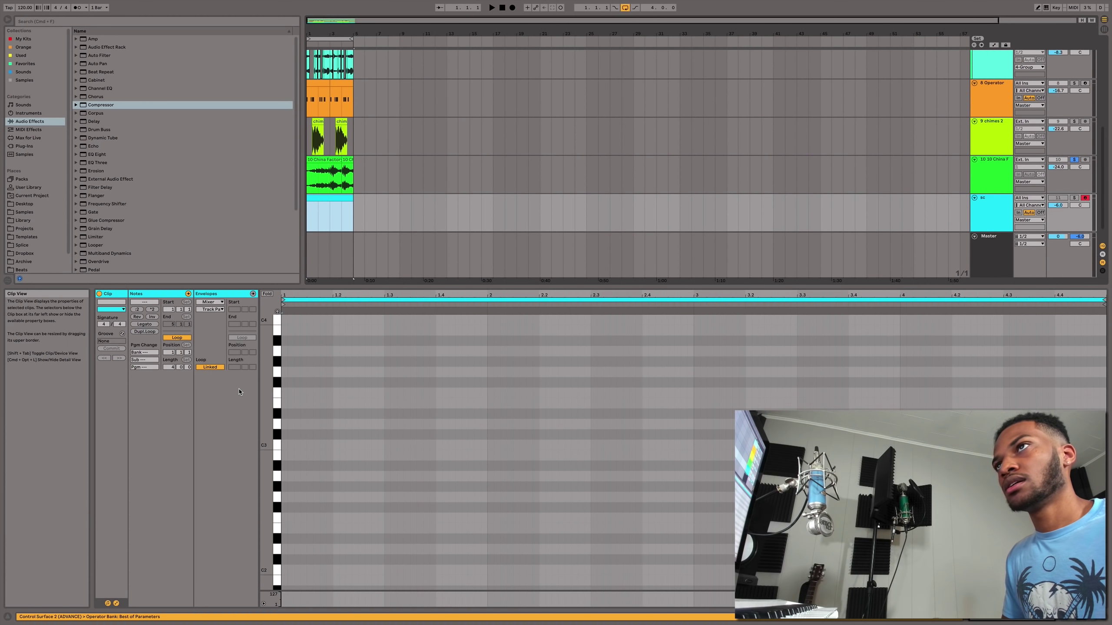
# Copy the Operator track's two MIDI clips over the sc track's clip and rename the Operator track white
pyautogui.click(322, 81)
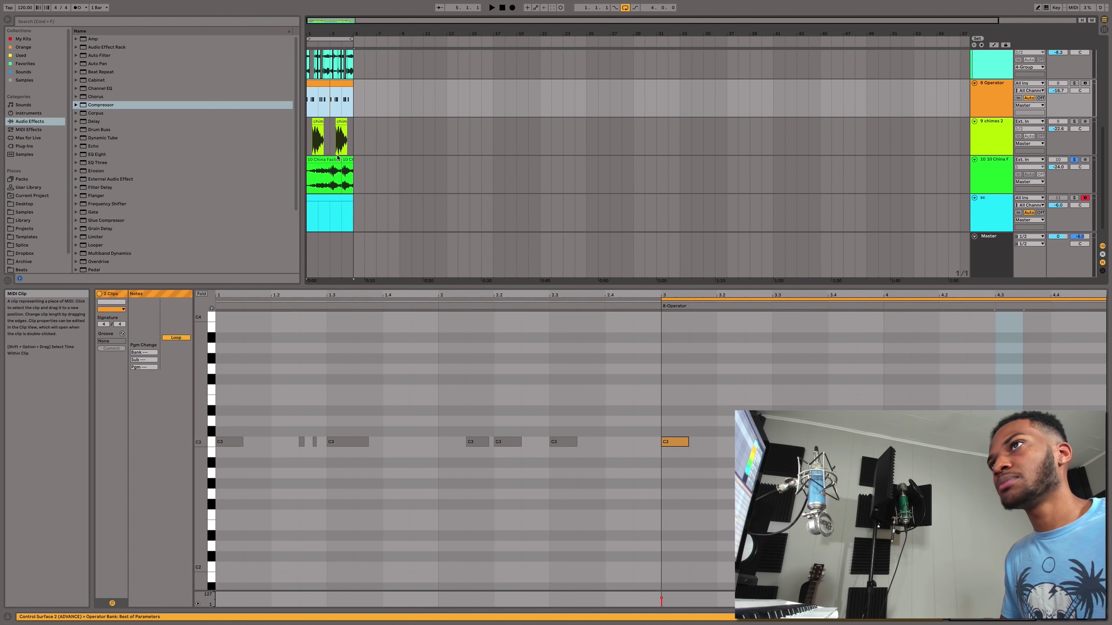
pyautogui.click(316, 202)
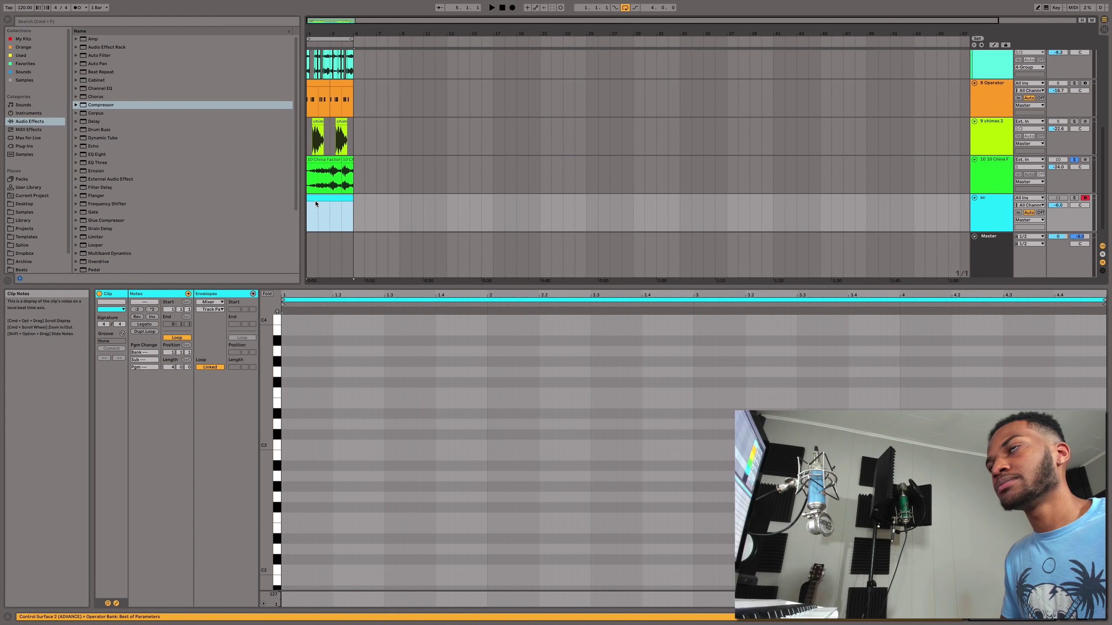
pyautogui.press('super+v')
pyautogui.click(1000, 99)
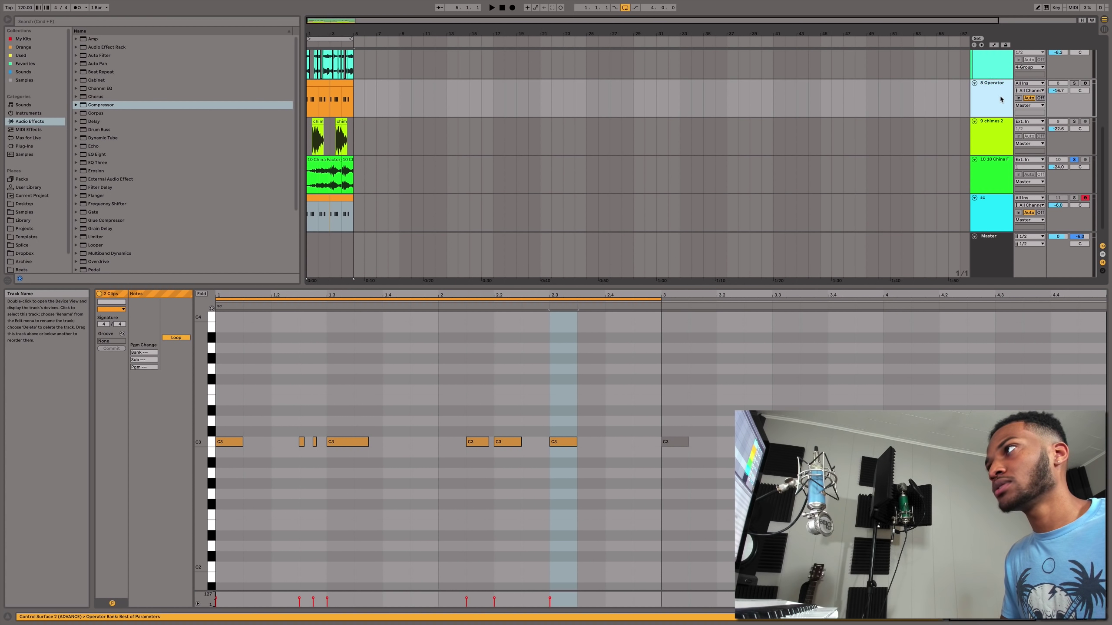
pyautogui.write('white')
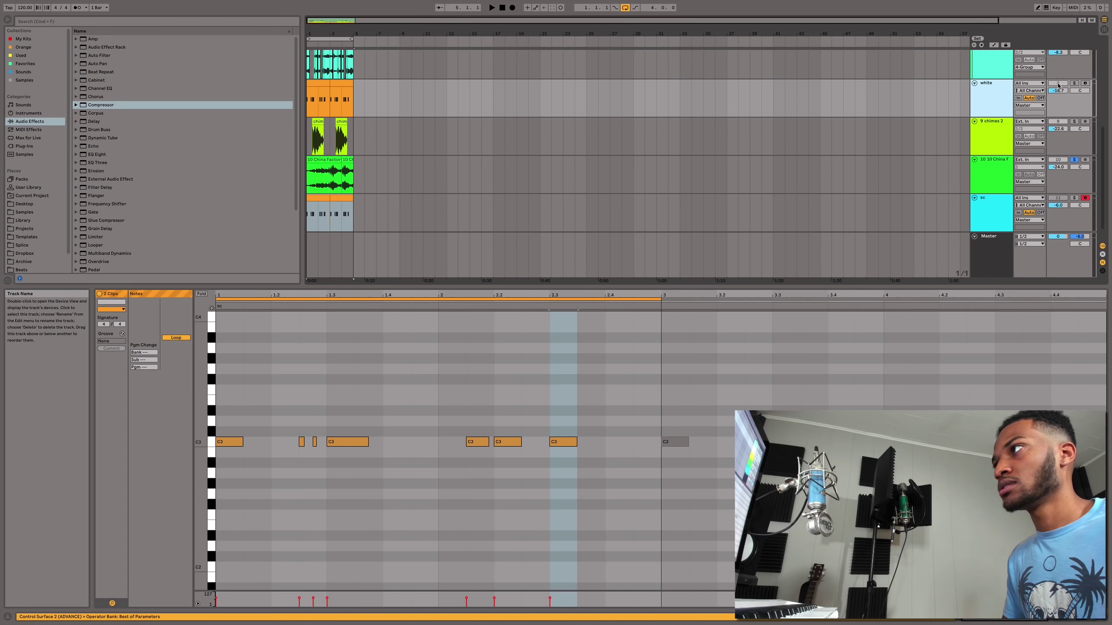
# Solo the sc and white tracks during playback to compare their sounds, and release the white solo
pyautogui.click(1058, 85)
pyautogui.press('space')
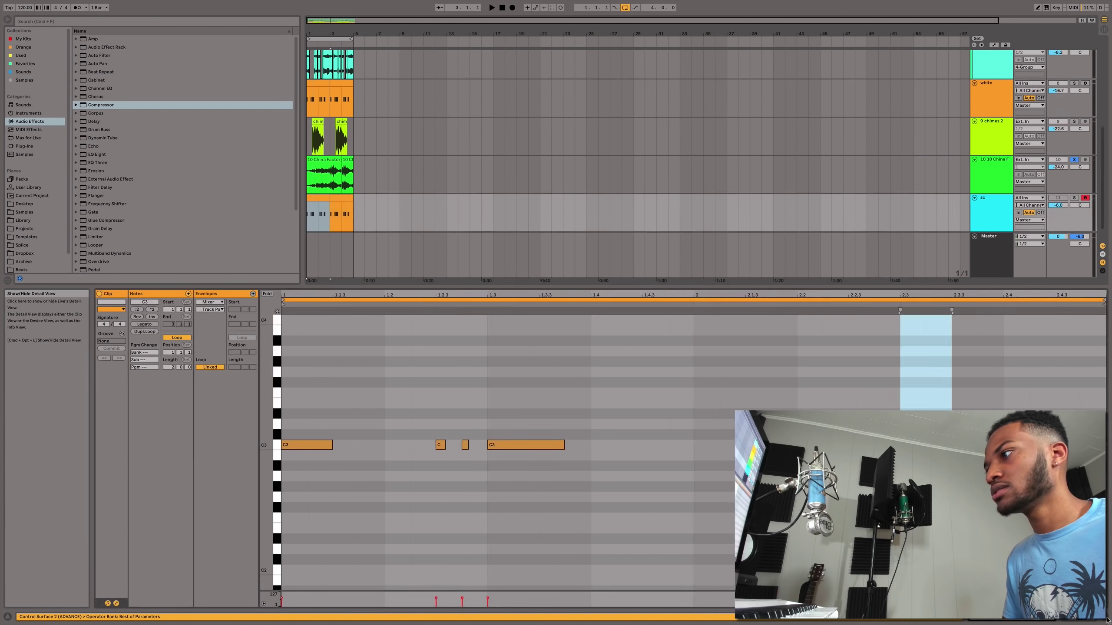
pyautogui.click(1107, 621)
pyautogui.click(1074, 391)
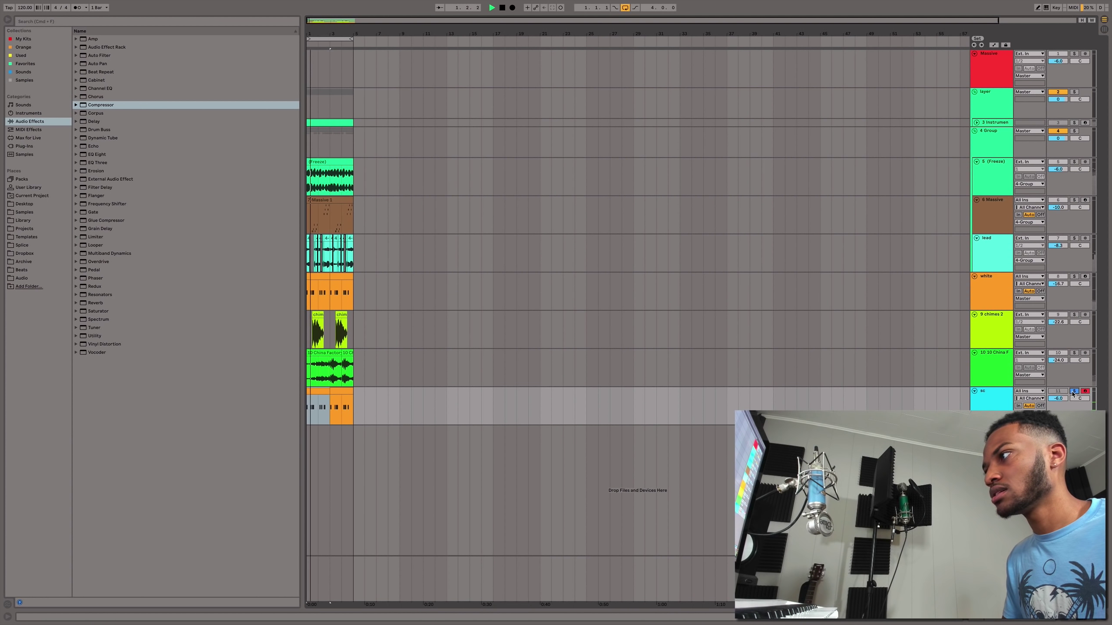
pyautogui.click(1073, 277)
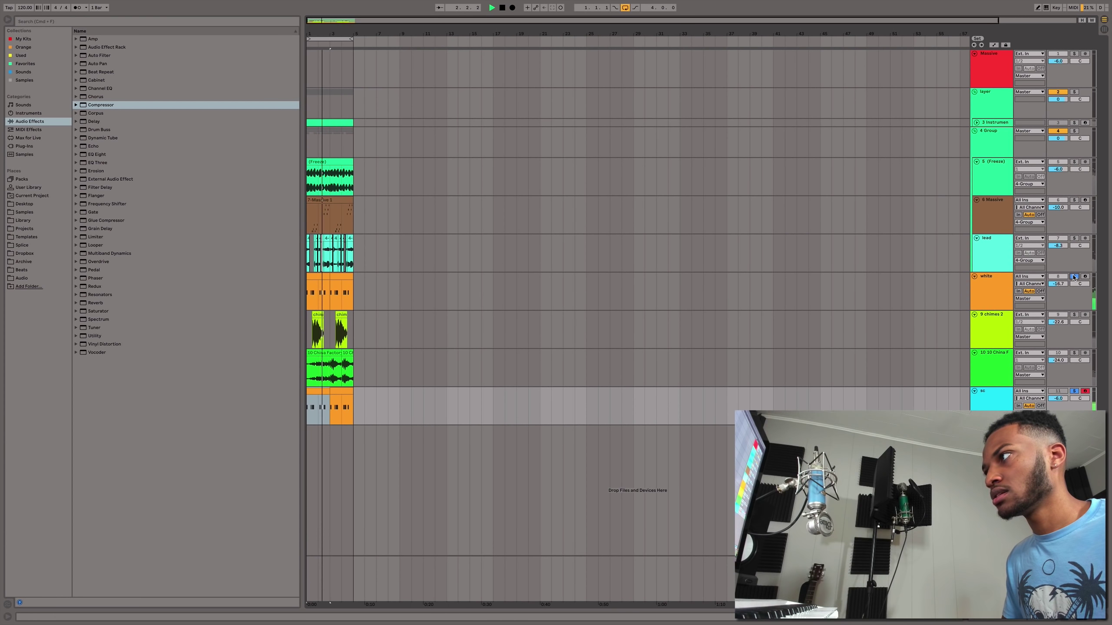
pyautogui.click(1073, 278)
# Set the China Factory track's sidechained Compressor to a -33.1 dB threshold, 0.01 ms attack and 24.8 ms release, with Expand mode and a higher expansion ratio
pyautogui.doubleClick(992, 365)
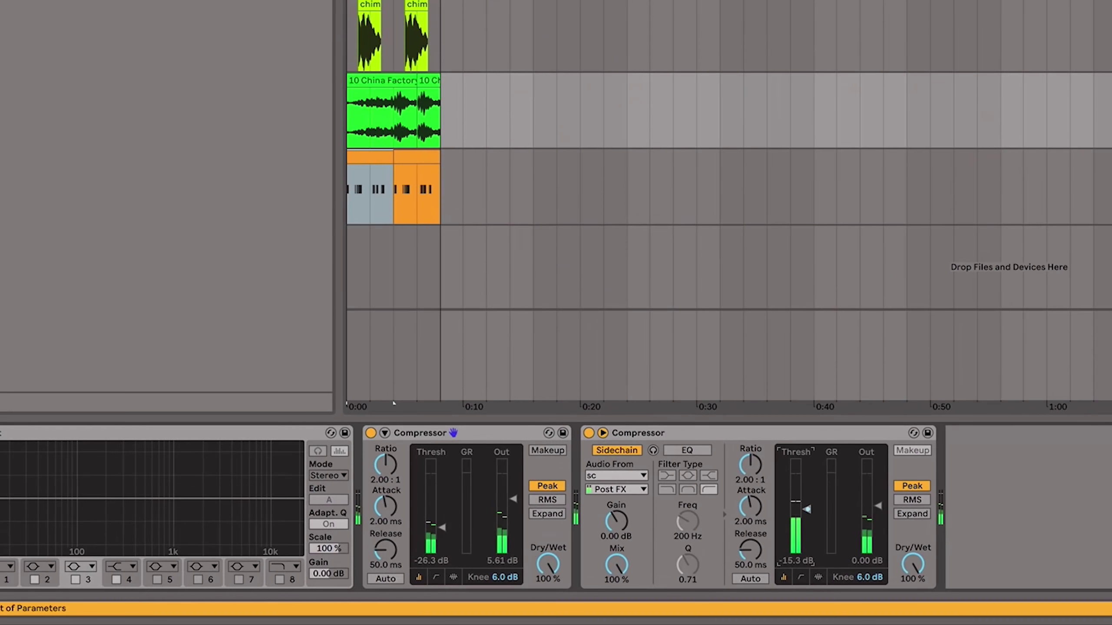
pyautogui.moveTo(532, 550); pyautogui.dragTo(532, 590)
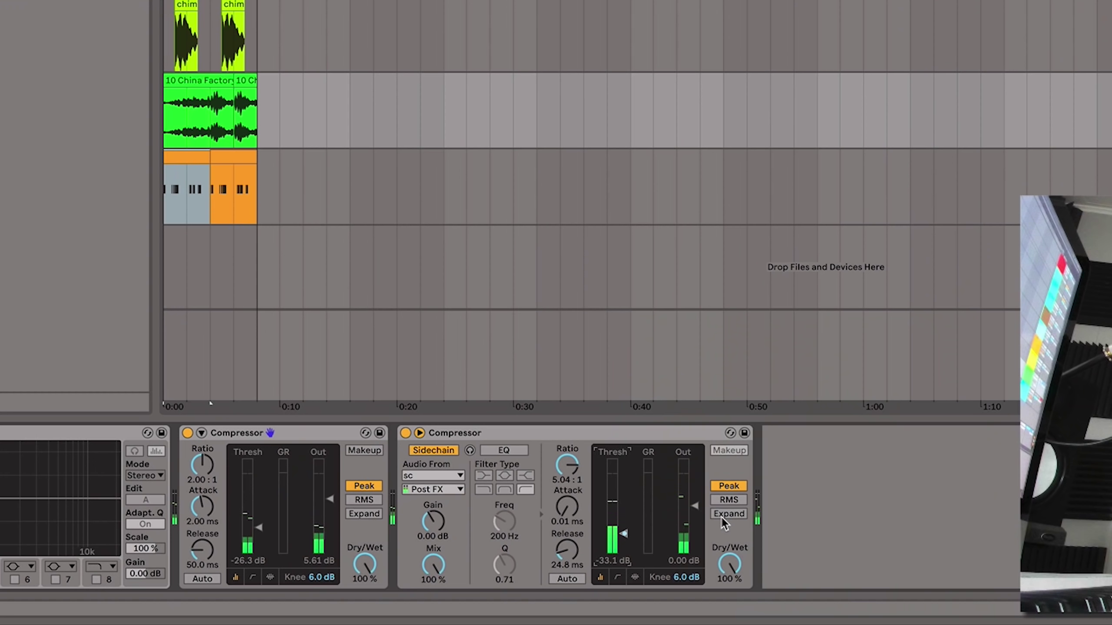
pyautogui.click(590, 569)
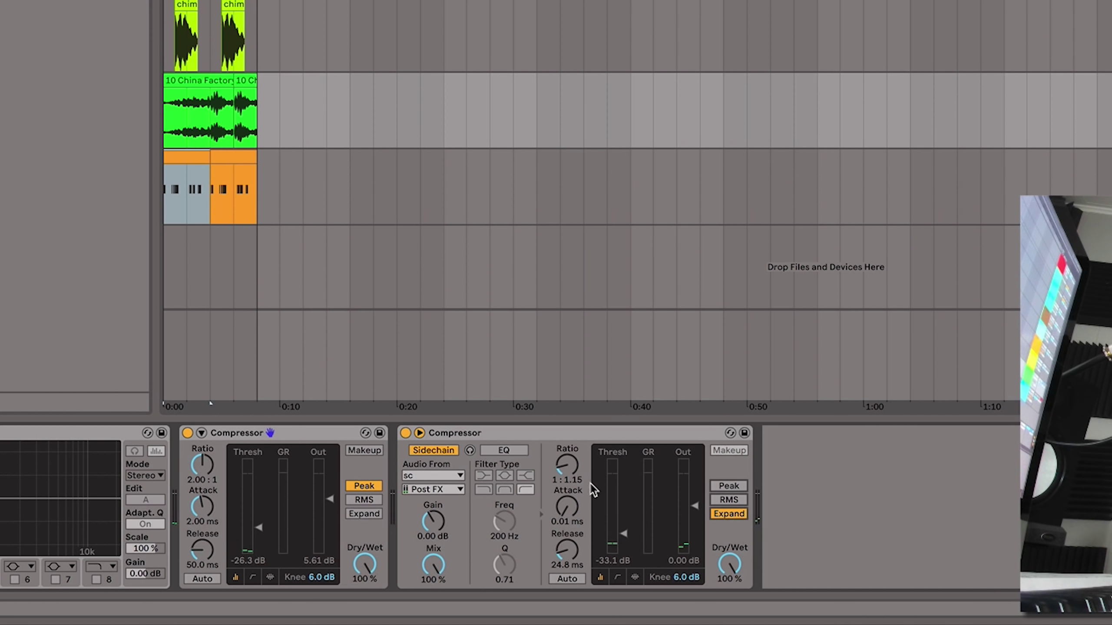
pyautogui.moveTo(568, 465); pyautogui.dragTo(568, 431)
pyautogui.moveTo(508, 544); pyautogui.dragTo(508, 541)
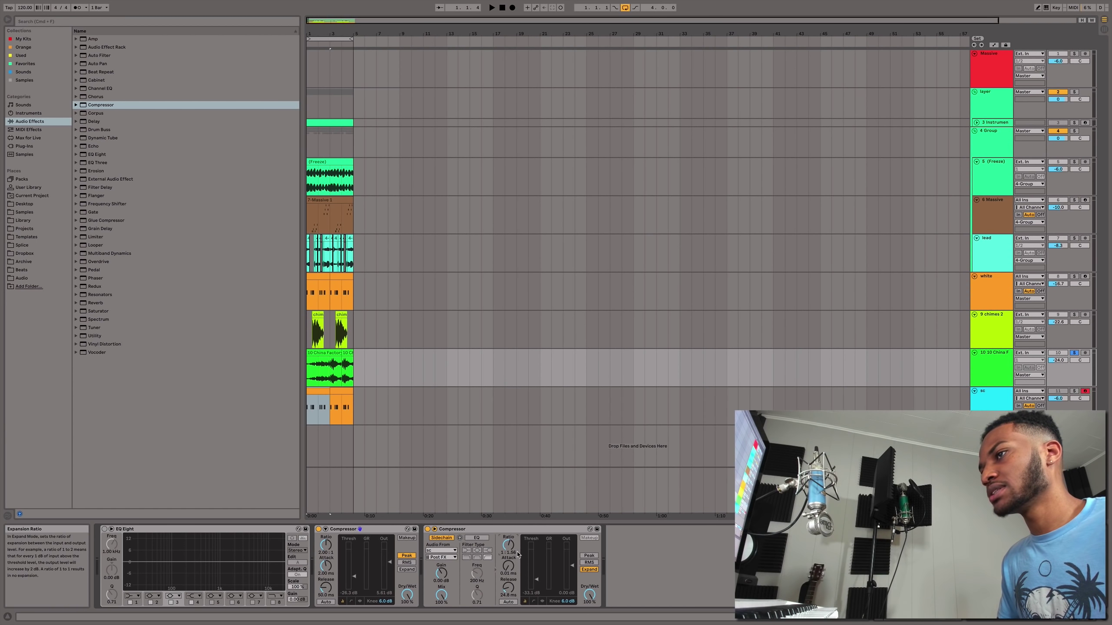
# Adjust the Expand Compressor's release time during playback and duplicate that Compressor on the China Factory track
pyautogui.press('space')
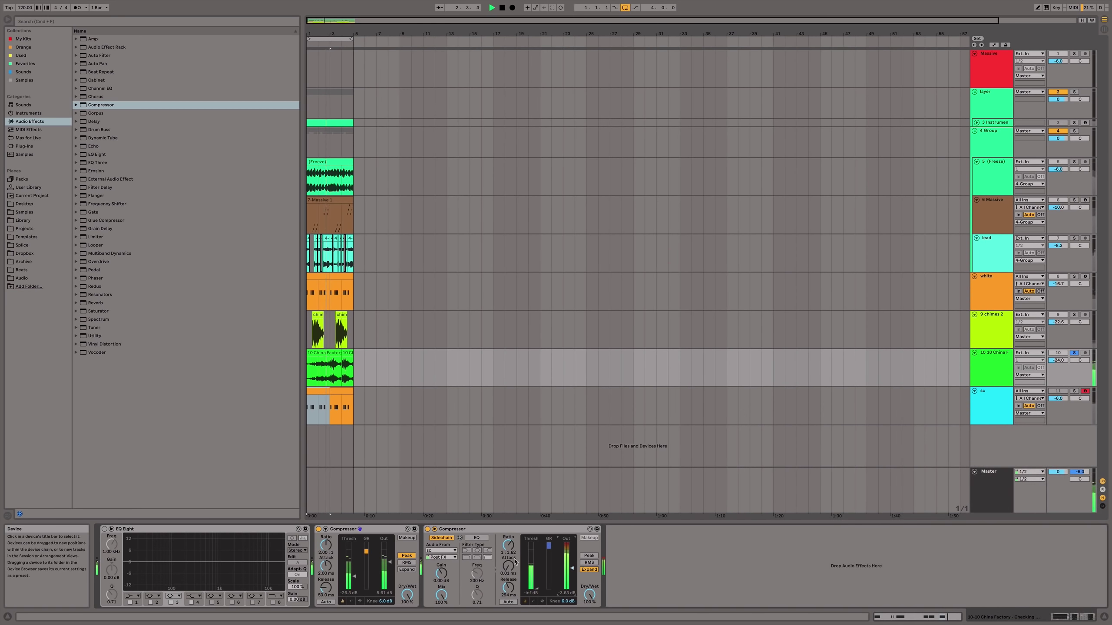
pyautogui.moveTo(508, 587); pyautogui.dragTo(508, 595)
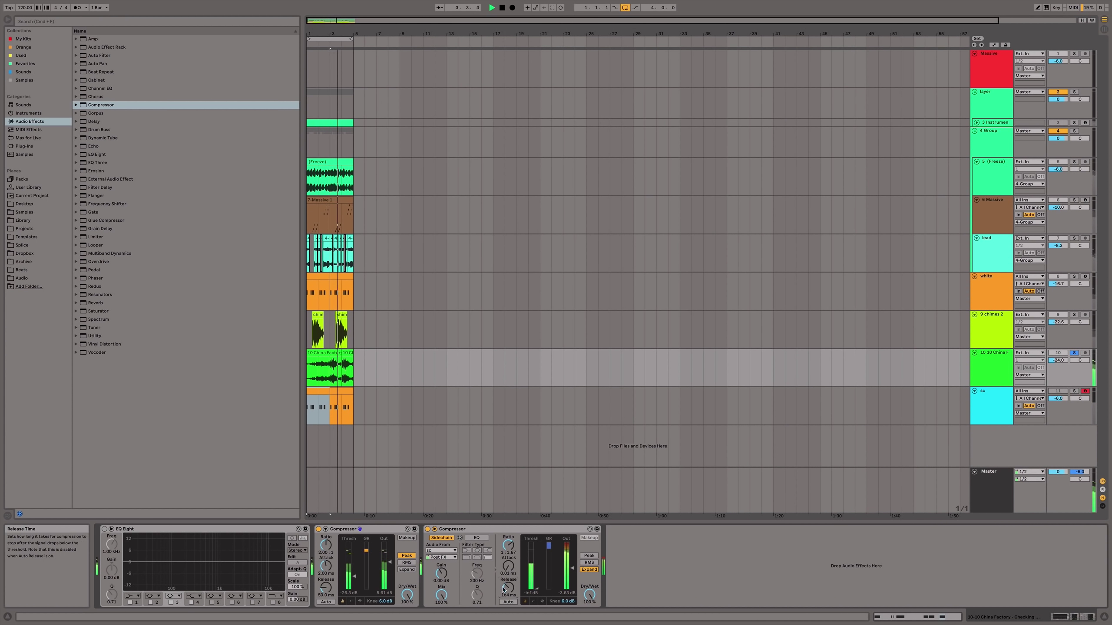
pyautogui.press('super+d')
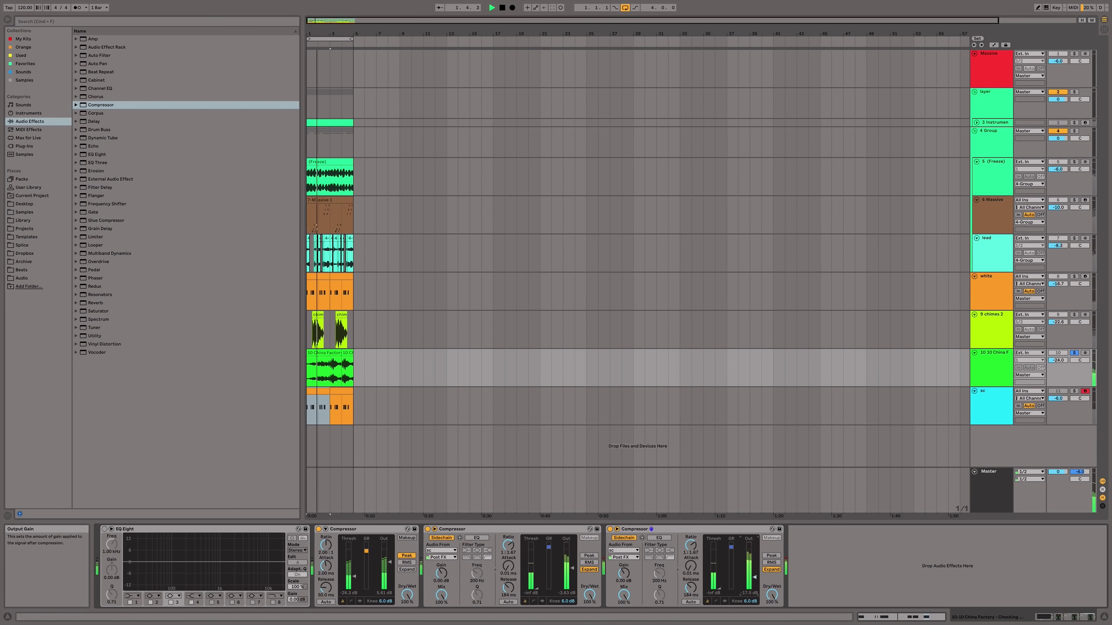
# Unsolo the China Factory track and adjust the first sidechained Compressor's dry/wet amount within the full mix
pyautogui.click(1074, 353)
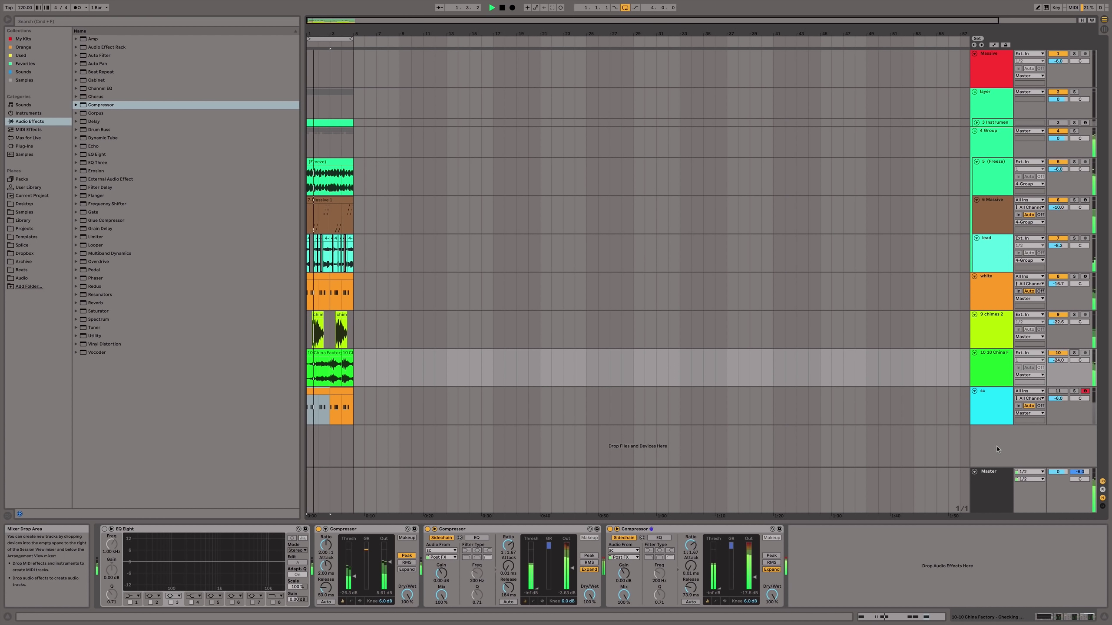
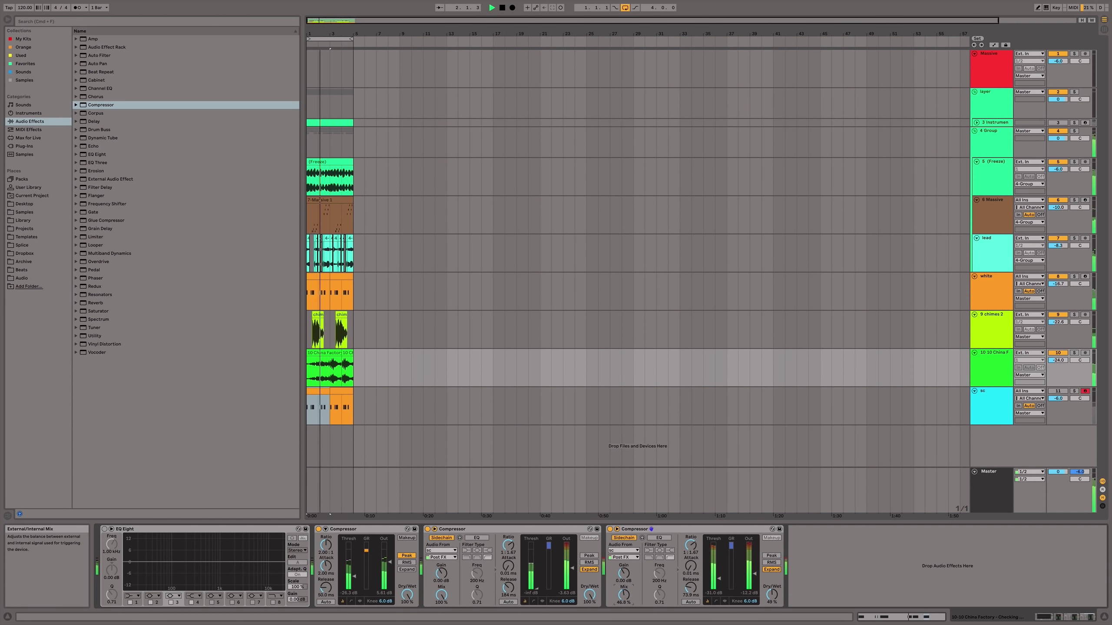
pyautogui.moveTo(590, 595); pyautogui.dragTo(590, 610)
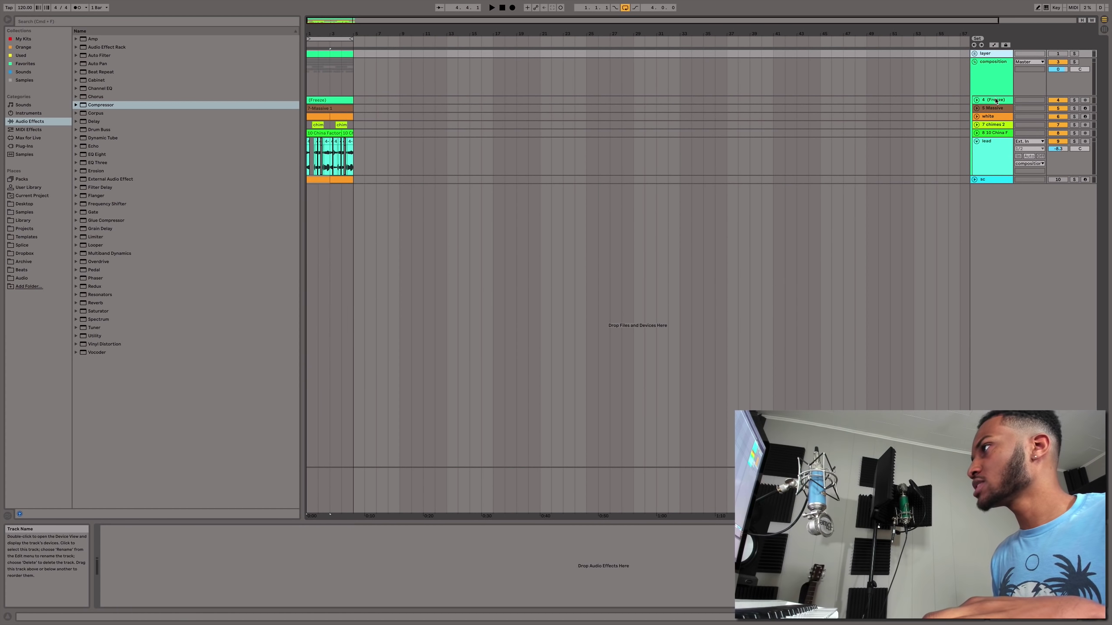
# Mark the four-bar range on the lead track for export and select all composition tracks from 4 (Freeze) to lead
pyautogui.click(991, 101)
pyautogui.click(991, 156)
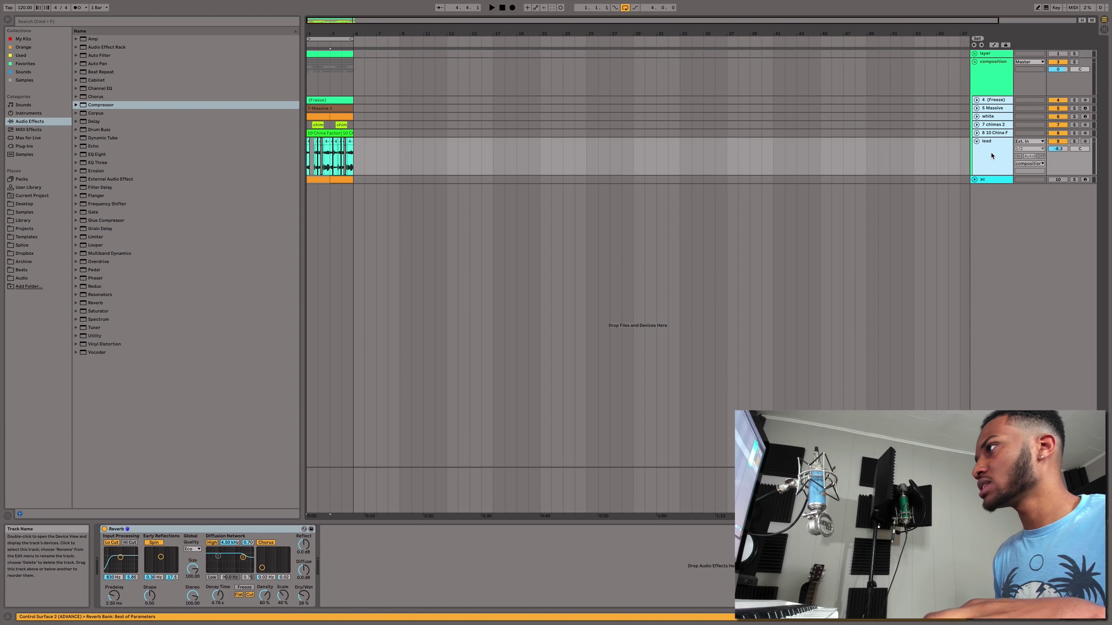
pyautogui.click(336, 159)
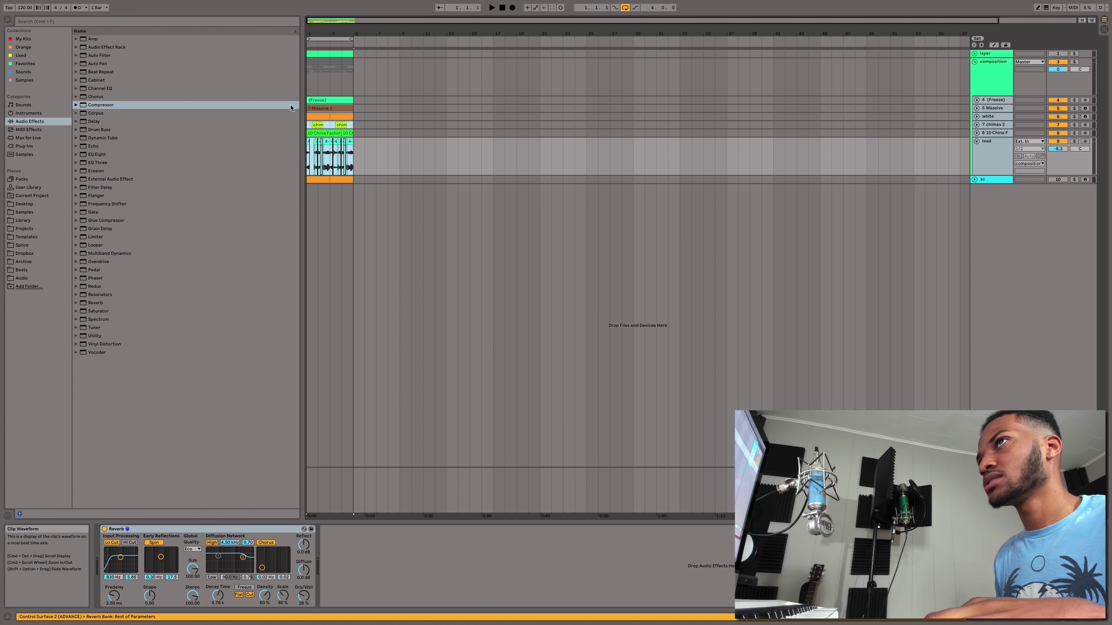
pyautogui.press('super+a')
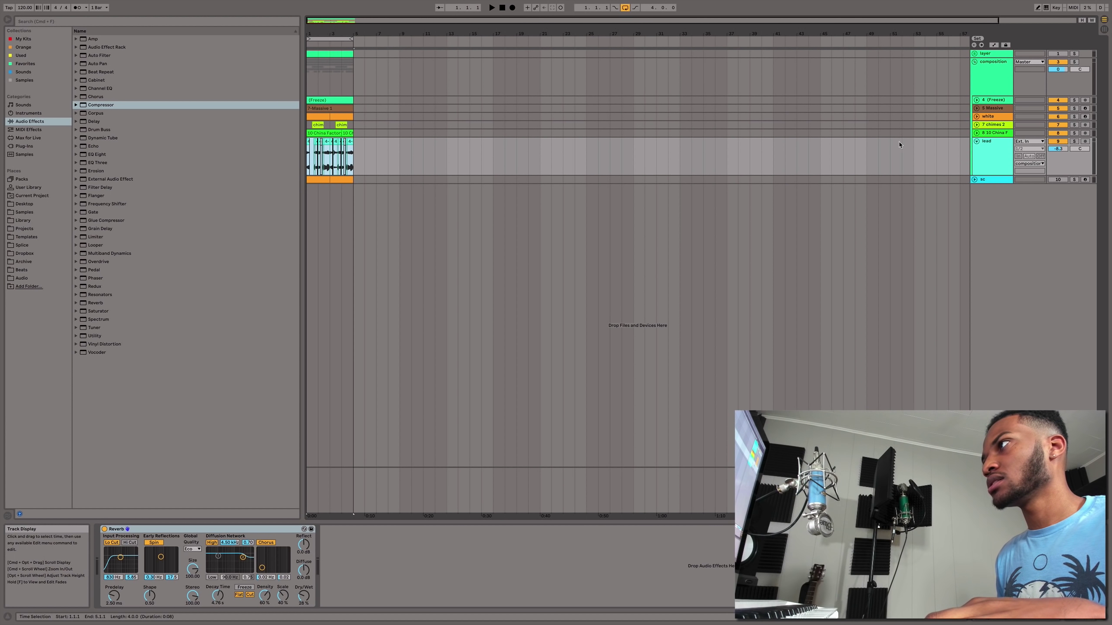
pyautogui.click(988, 162)
pyautogui.click(988, 101)
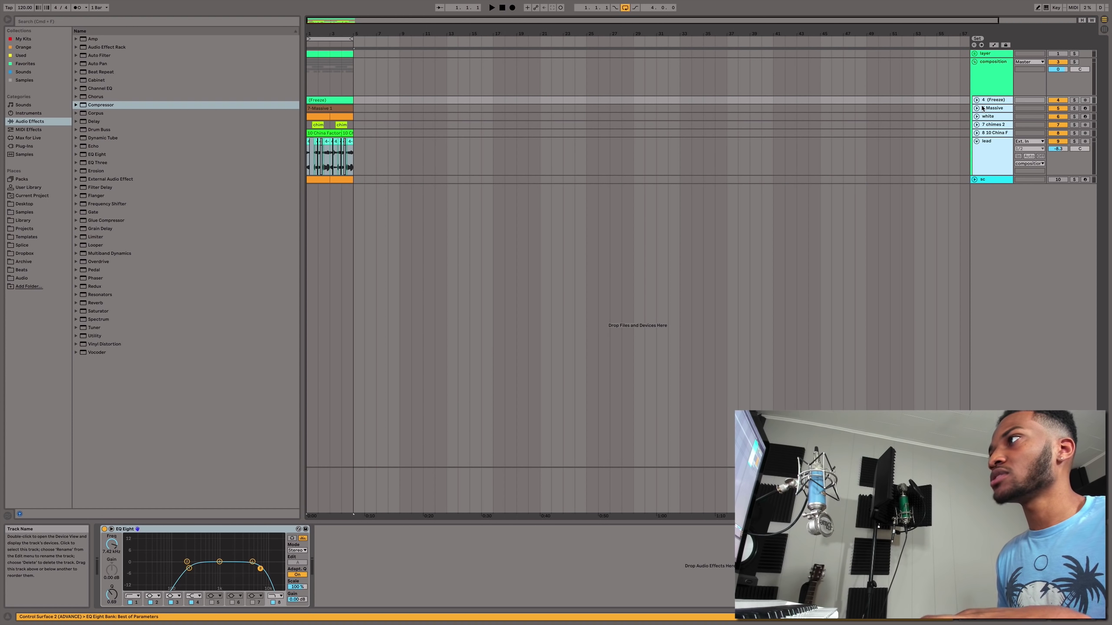
# Export the selected tracks only, with Normalize off, into the 04_2019 folder as "cushion 120bpm"
pyautogui.press('super+shift+r')
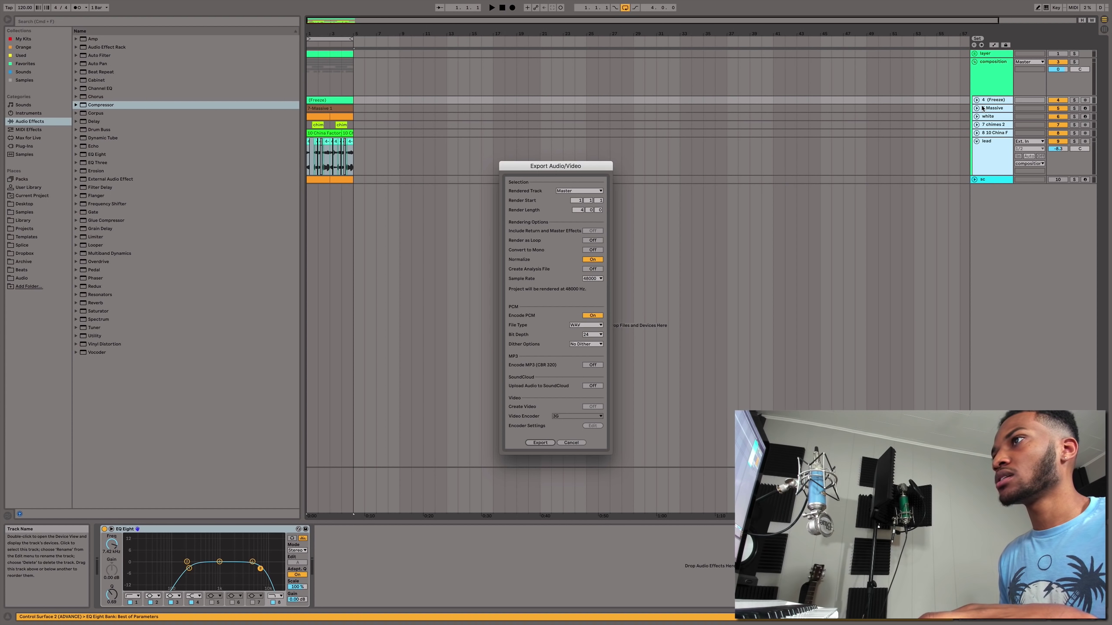
pyautogui.click(592, 260)
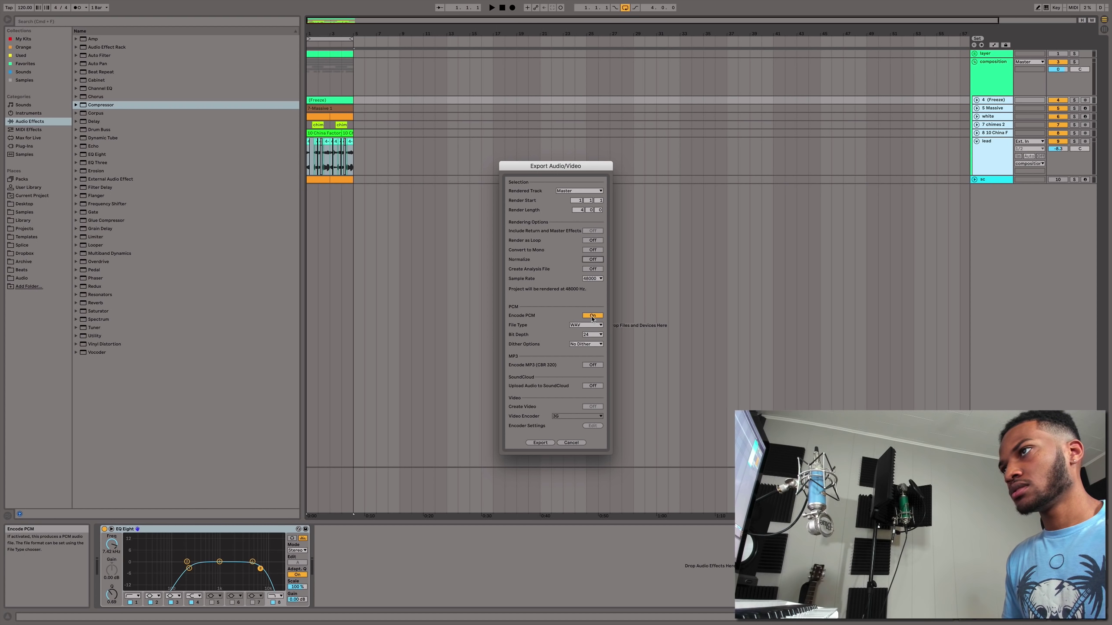
pyautogui.click(540, 442)
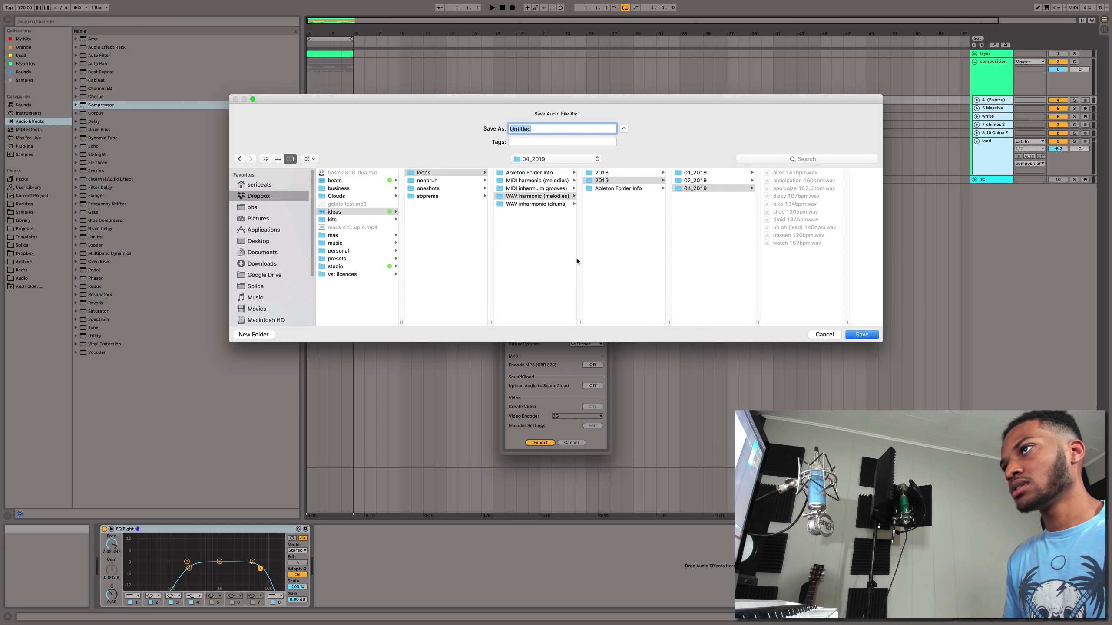
pyautogui.press('Escape')
pyautogui.click(585, 192)
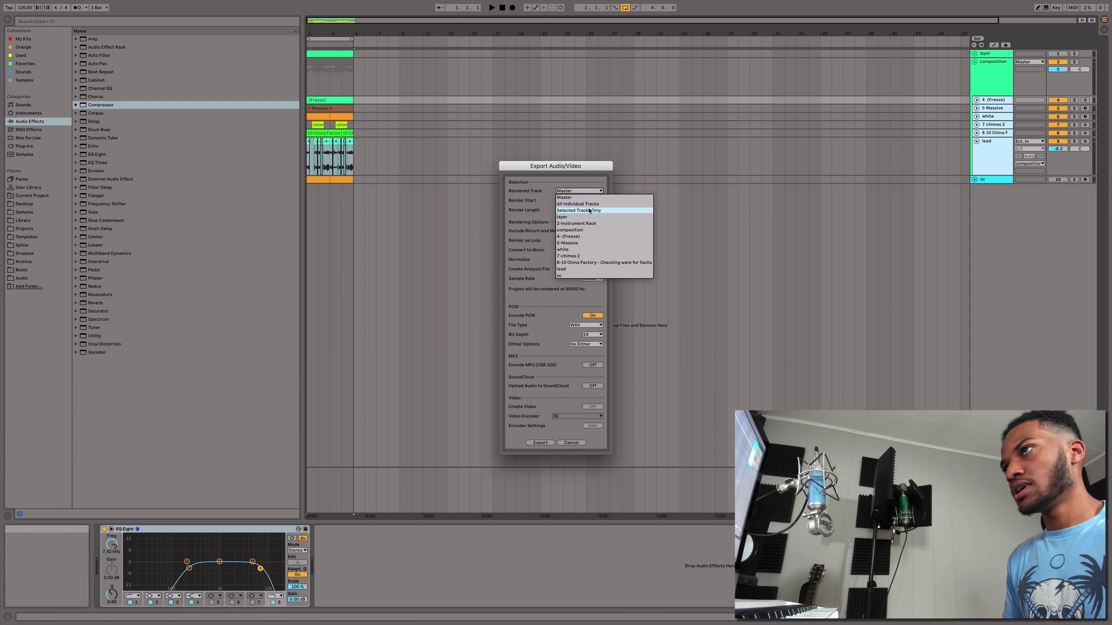
pyautogui.click(588, 211)
pyautogui.click(540, 442)
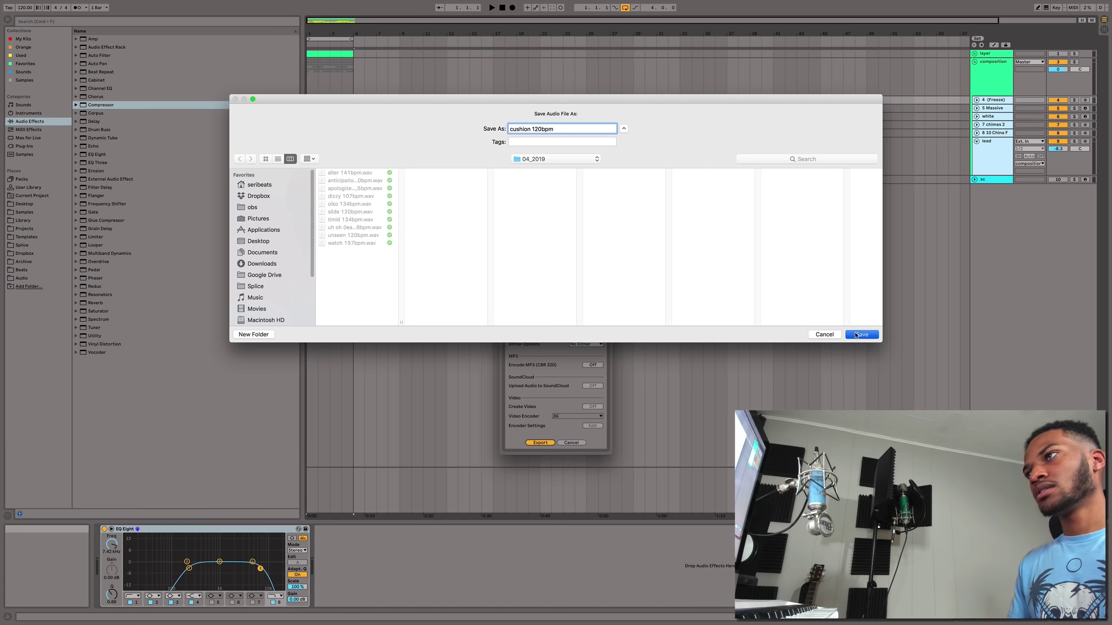
pyautogui.click(856, 335)
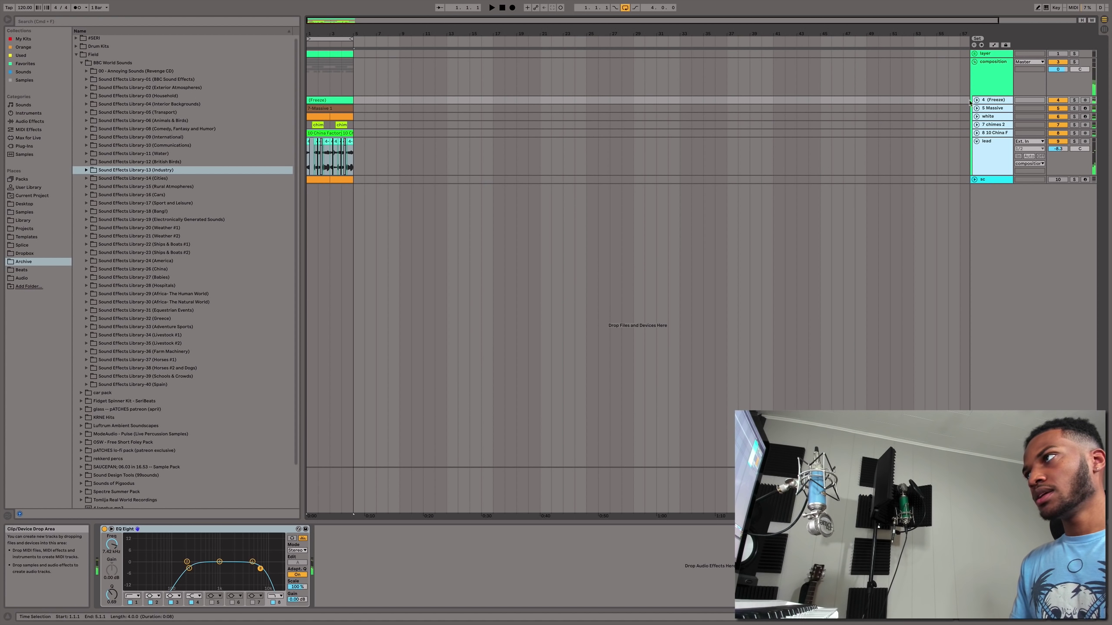
# Select the composition group, change the rendered-track setting and export the audio to 04_2019 as "cushion full 120bpm"
pyautogui.click(990, 82)
pyautogui.press('super+shift+r')
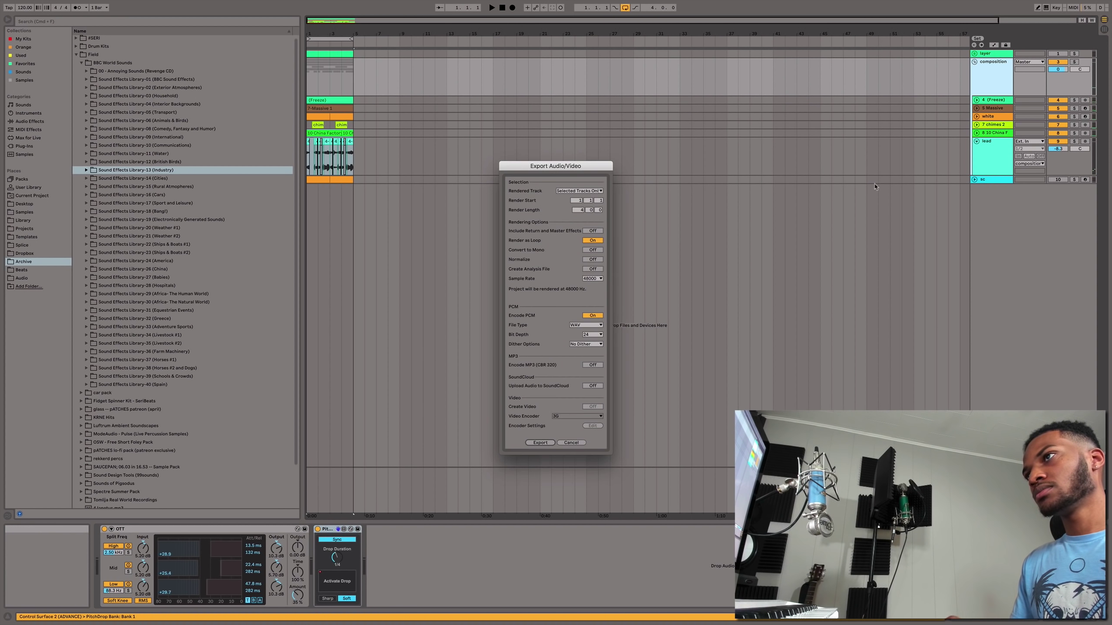
pyautogui.click(539, 443)
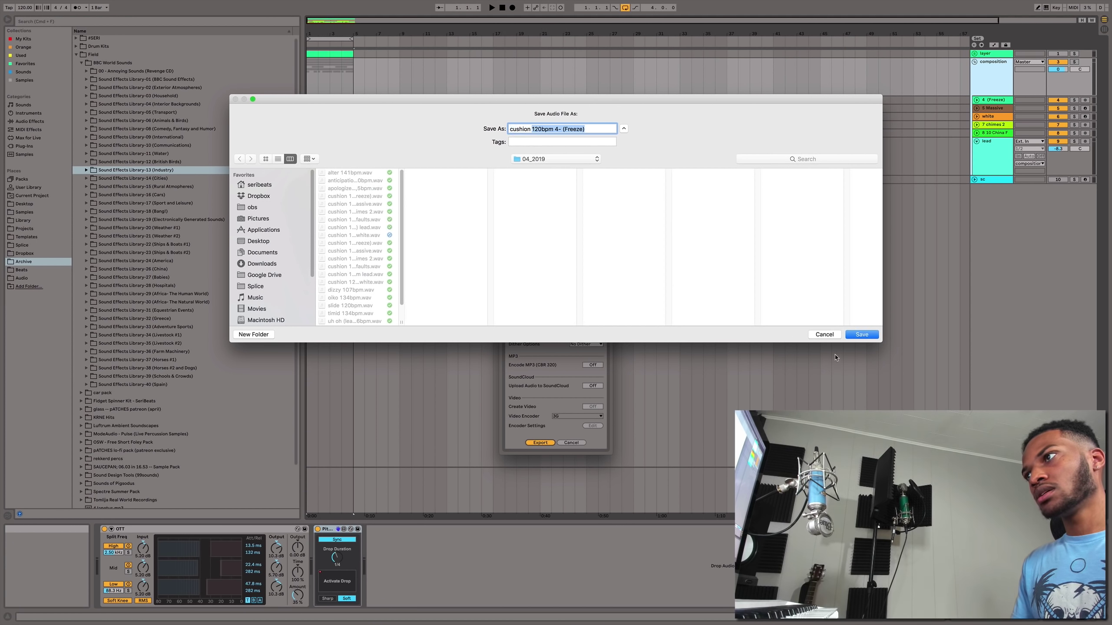
pyautogui.click(825, 334)
pyautogui.click(585, 192)
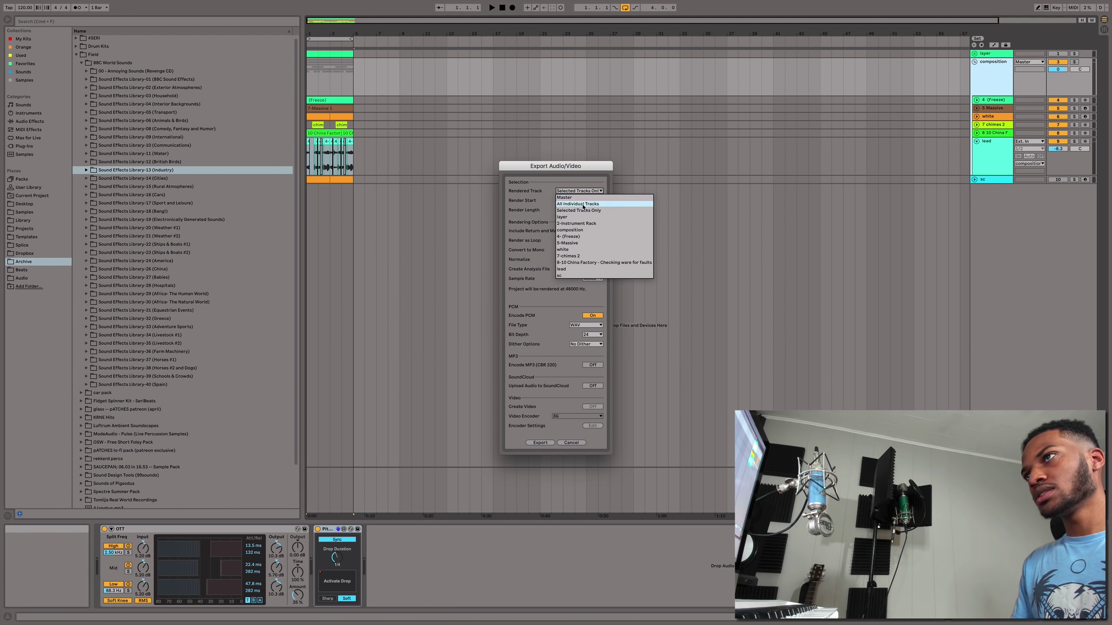
pyautogui.click(583, 204)
pyautogui.press('Return')
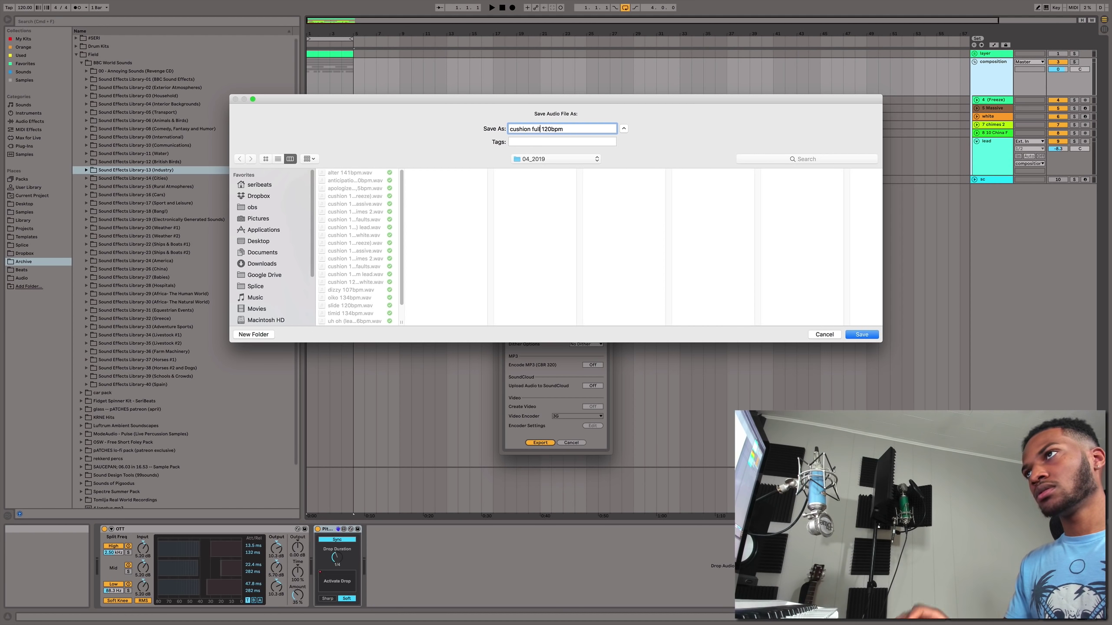
pyautogui.press('Return')
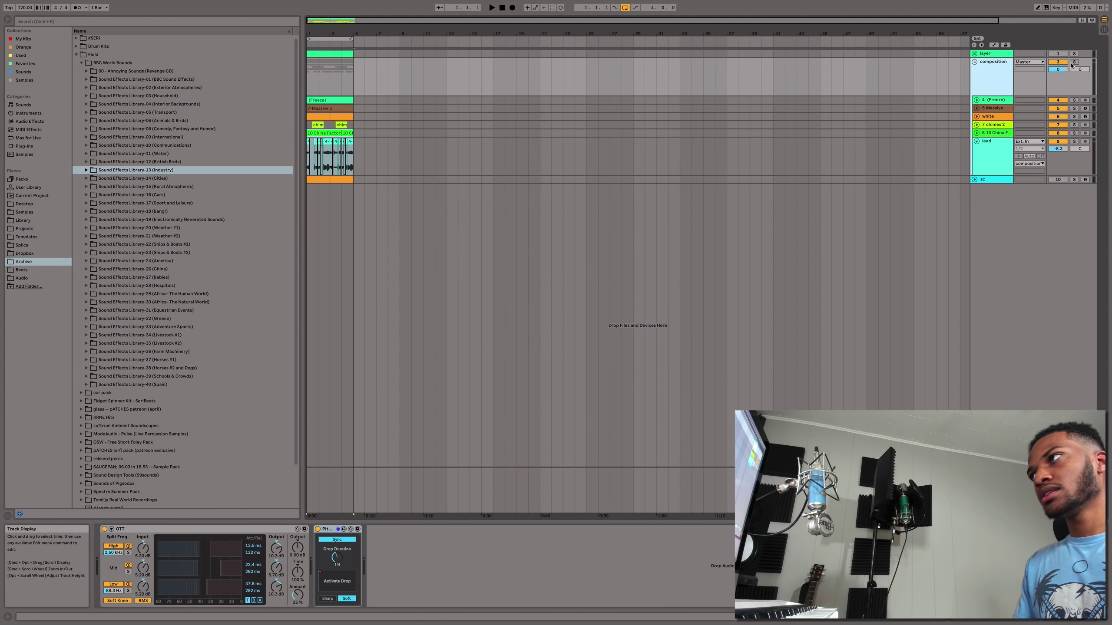
# Deactivate the composition group and fold it
pyautogui.click(1058, 61)
pyautogui.click(976, 62)
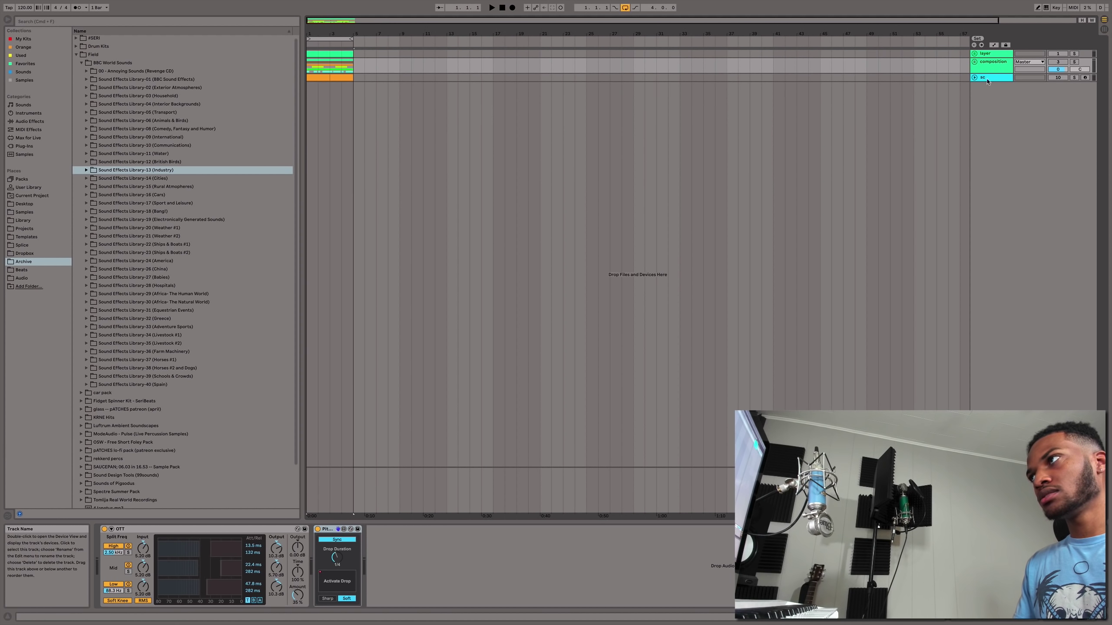
# Delete the sc track and insert a new audio track below the composition group
pyautogui.click(990, 79)
pyautogui.press('Delete')
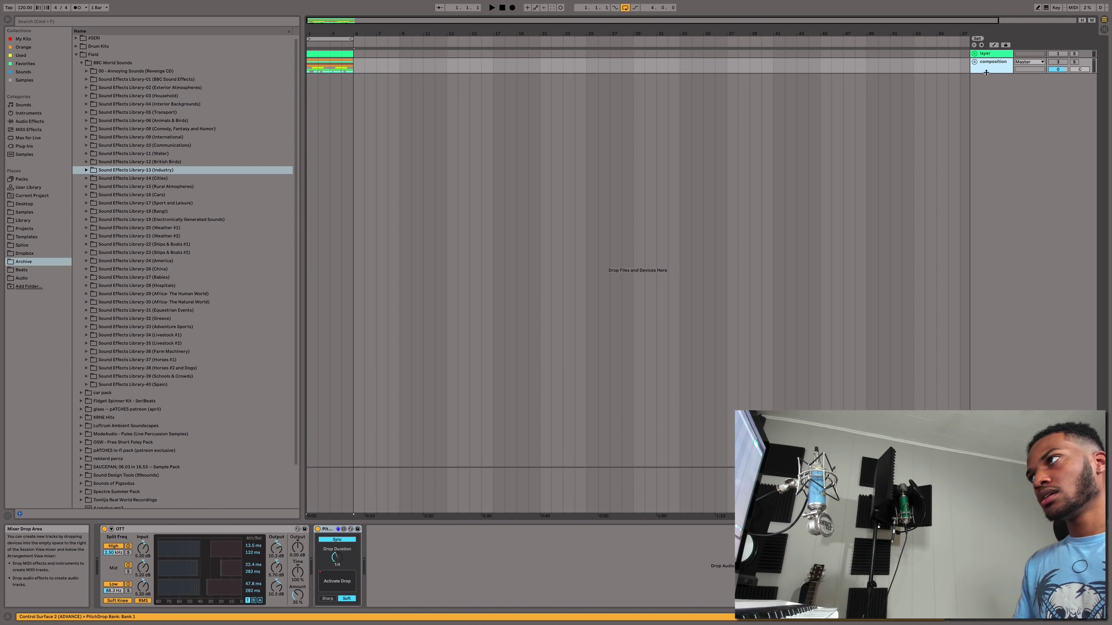
pyautogui.rightClick(990, 88)
pyautogui.click(1001, 94)
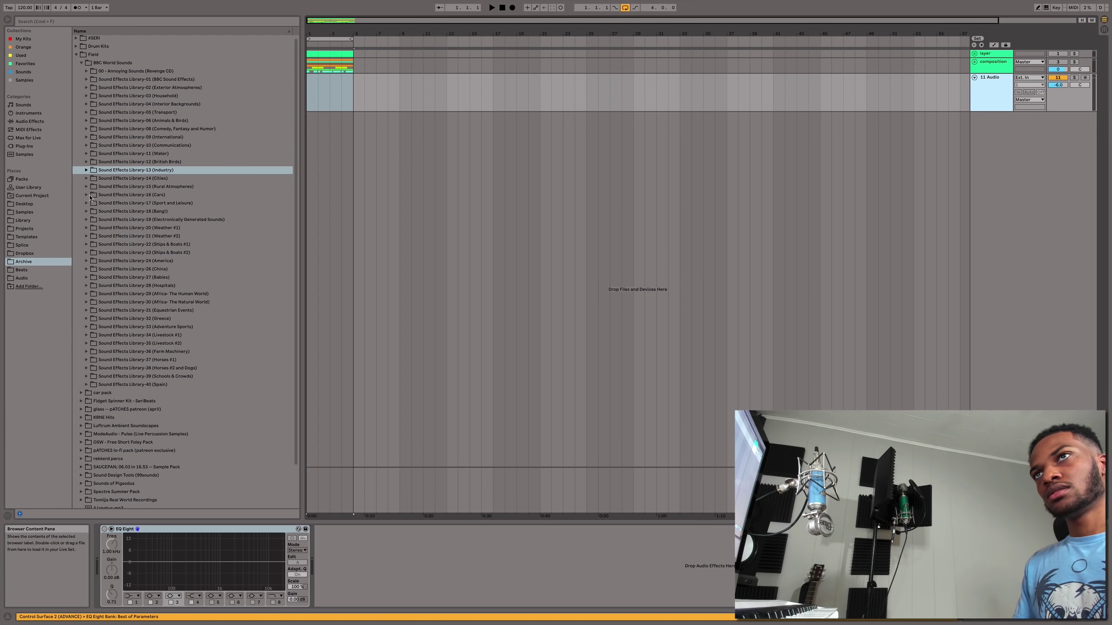
# Find the exported cushion files in Dropbox under WAV harmonic (melodies), 2019, 04_2019, and audition several of them
pyautogui.click(29, 254)
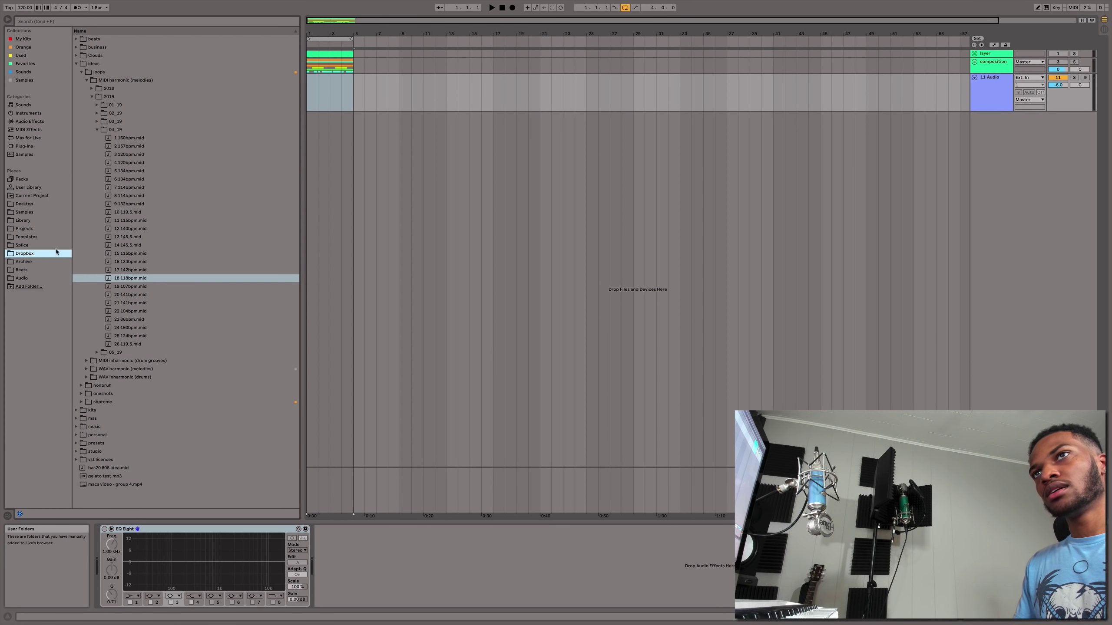
pyautogui.click(92, 98)
pyautogui.click(87, 113)
pyautogui.click(165, 220)
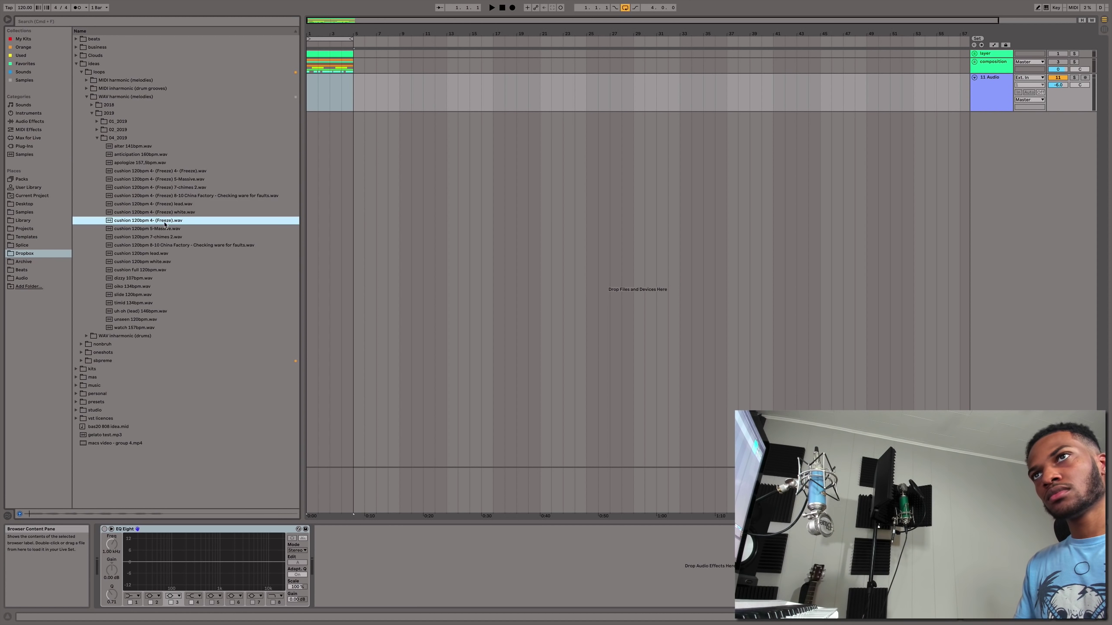
pyautogui.click(164, 229)
pyautogui.click(156, 245)
pyautogui.click(152, 253)
pyautogui.click(148, 270)
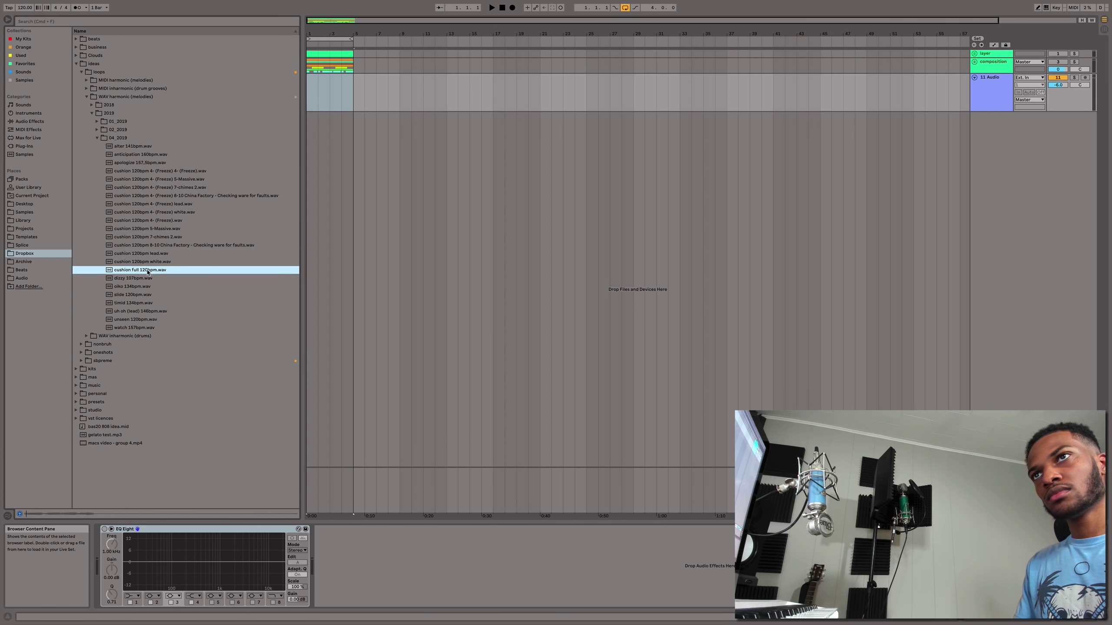
# Place cushion full 120bpm.wav at bar 1 of the new audio track and open the clip's sample settings
pyautogui.moveTo(148, 274); pyautogui.dragTo(307, 94)
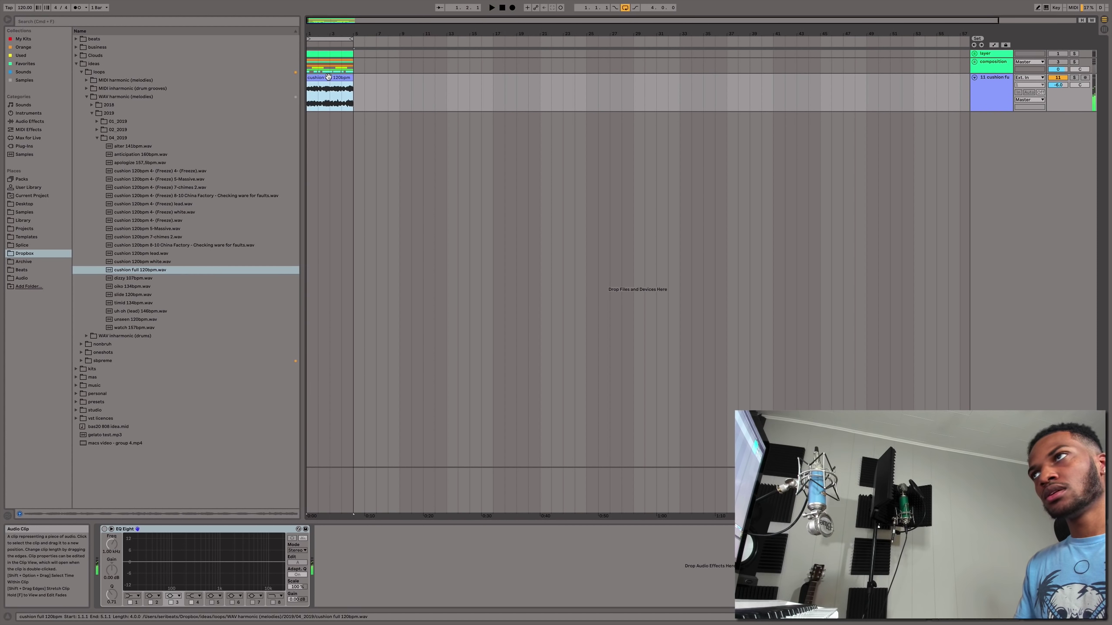
pyautogui.click(365, 95)
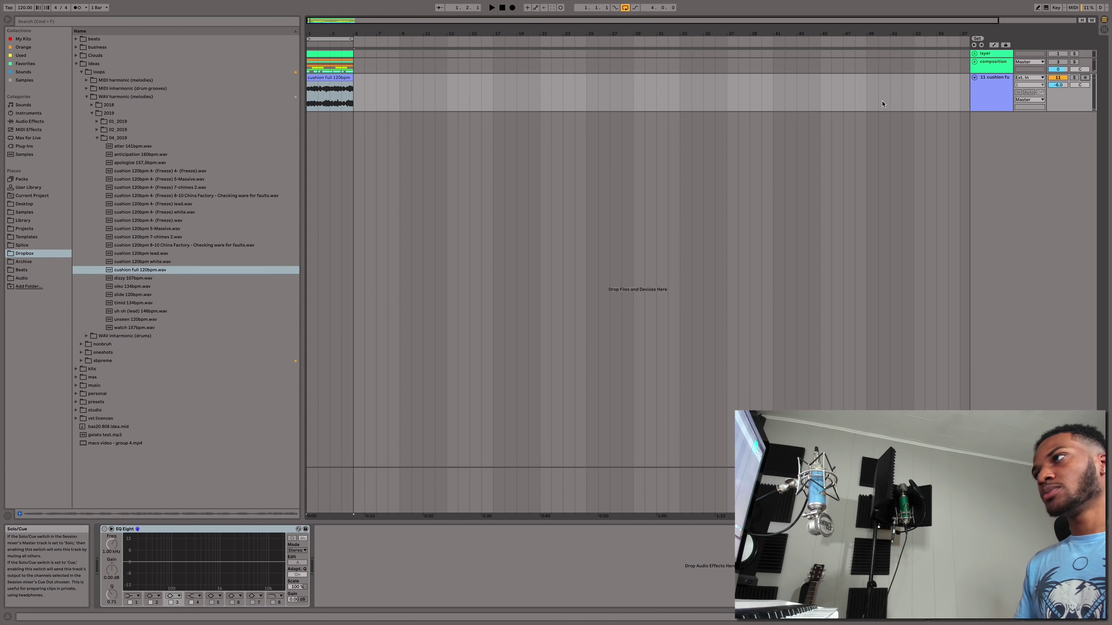
pyautogui.click(339, 76)
pyautogui.doubleClick(340, 77)
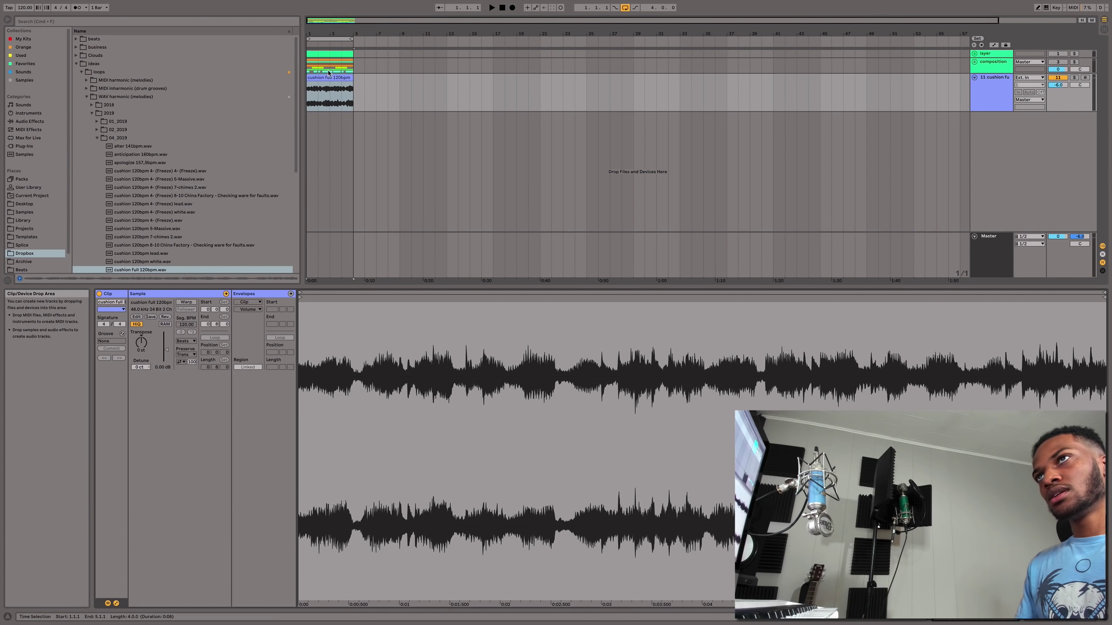
# Examine the placed clip's waveform up close, including beats 1.2 to 1.4, and return to the full arrangement
pyautogui.moveTo(325, 34)
pyautogui.mouseDown()
pyautogui.moveTo(326, 55)
pyautogui.moveTo(341, 44)
pyautogui.mouseUp()
pyautogui.click(333, 83)
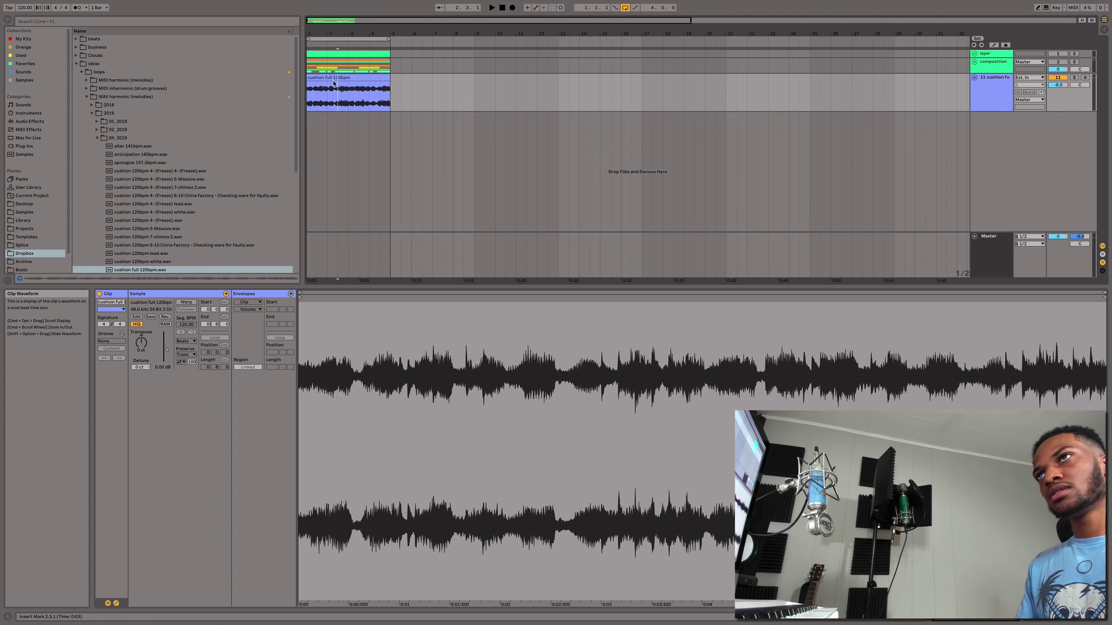
pyautogui.scroll(4, 326, 72)
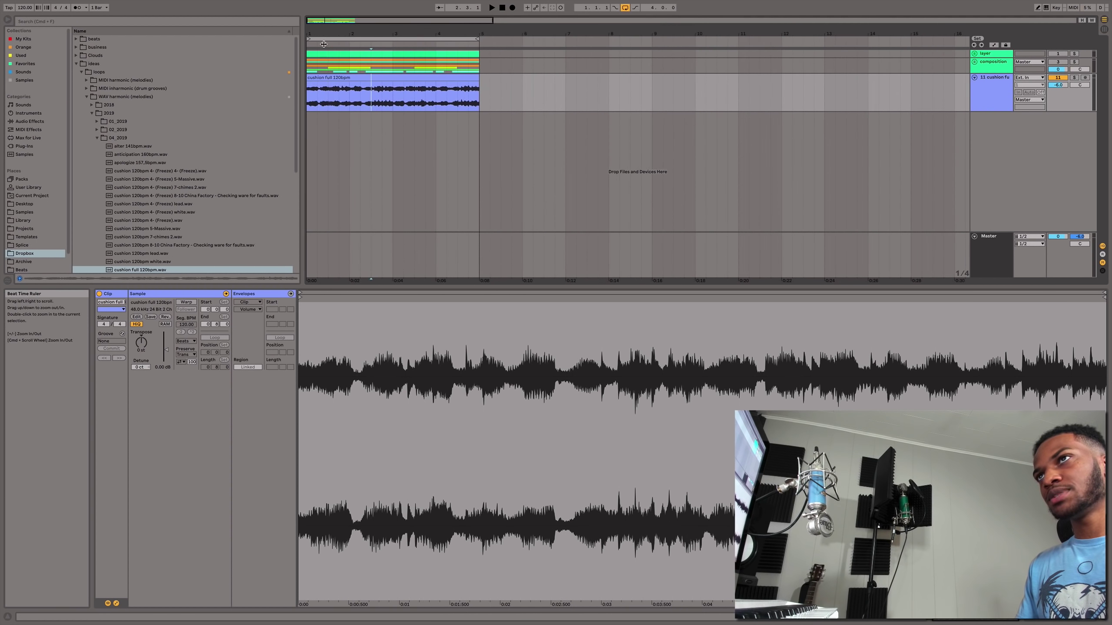
pyautogui.moveTo(324, 101); pyautogui.dragTo(343, 100)
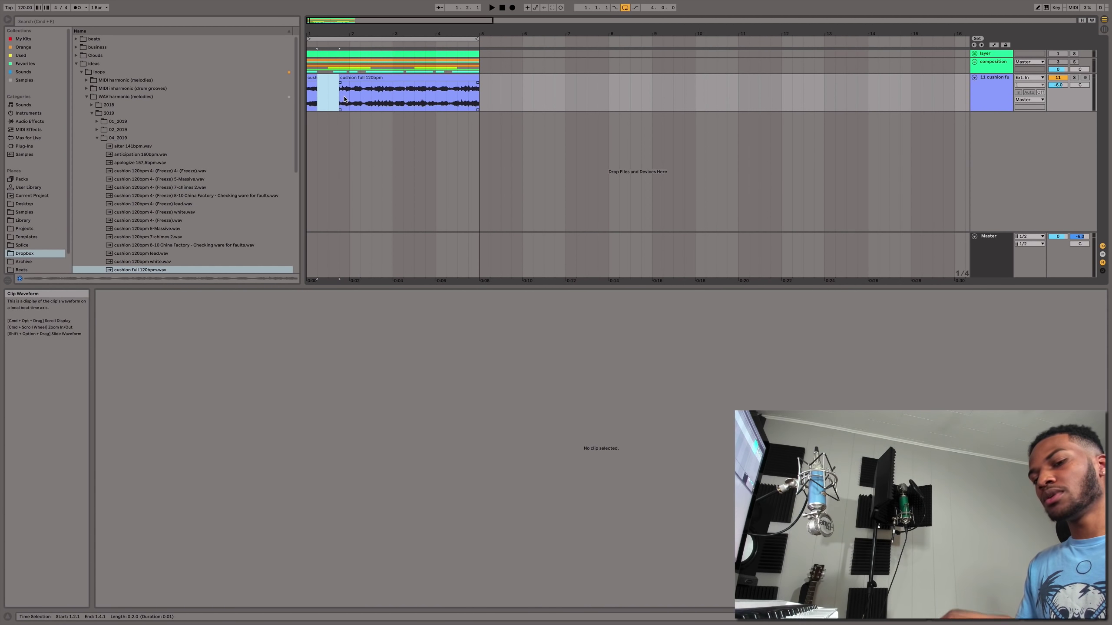
pyautogui.press('z')
pyautogui.press('x')
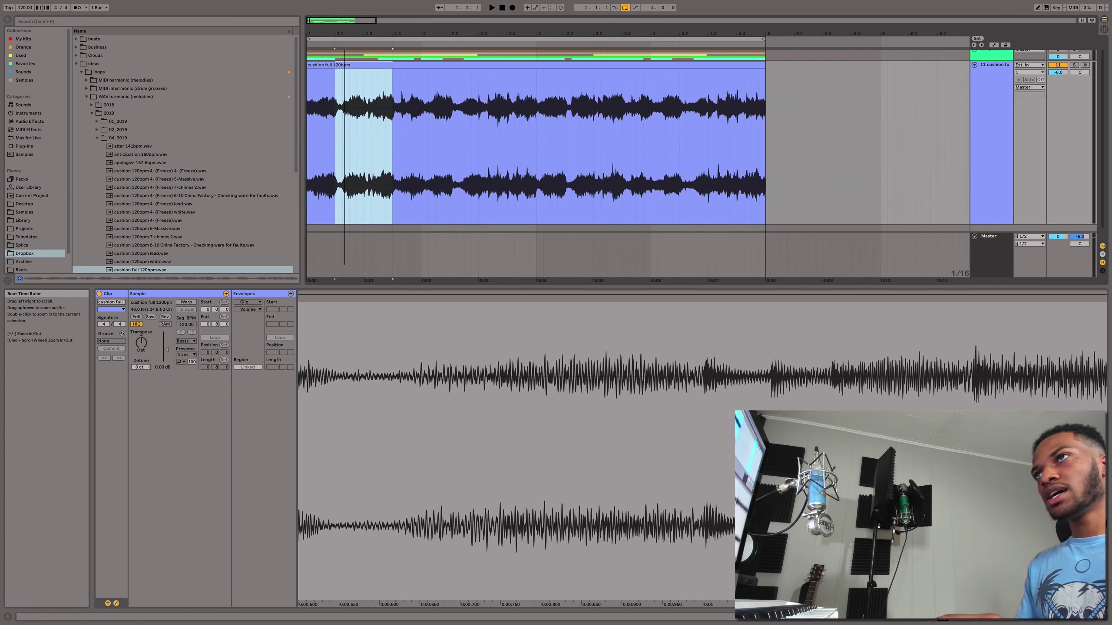
pyautogui.press('z')
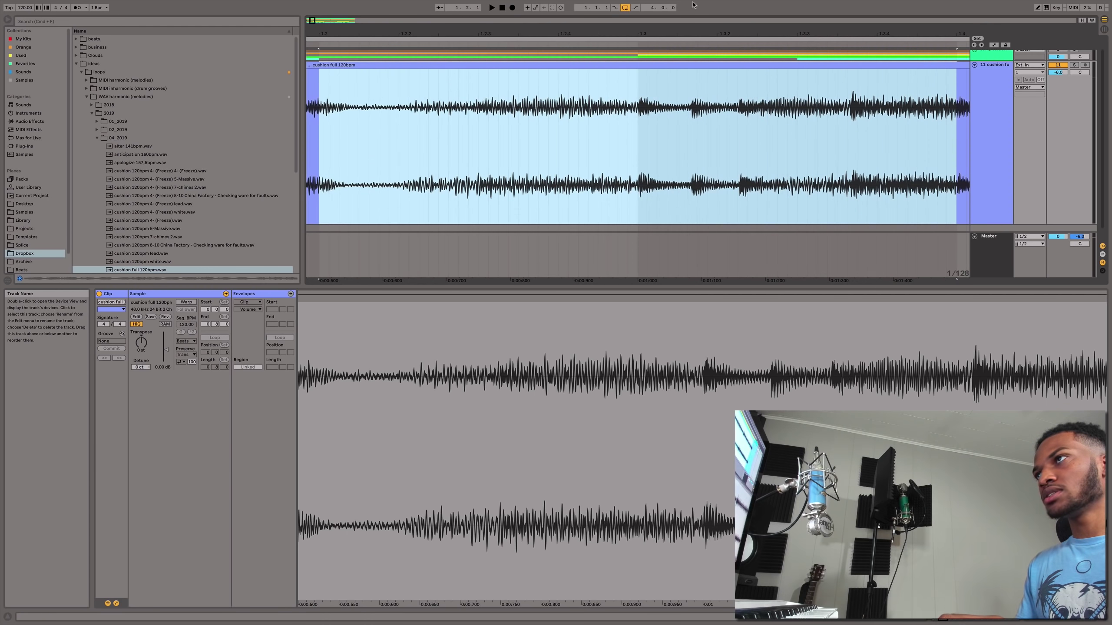
pyautogui.moveTo(683, 33); pyautogui.dragTo(682, 4)
pyautogui.moveTo(509, 144); pyautogui.dragTo(297, 155)
pyautogui.press('z')
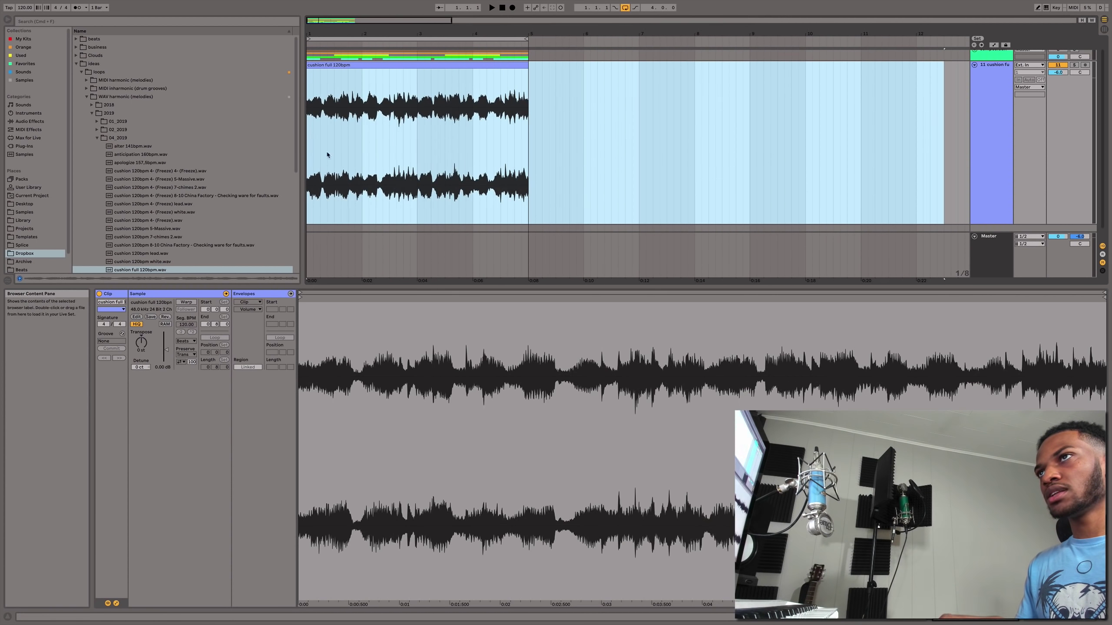
pyautogui.moveTo(923, 108); pyautogui.dragTo(224, 3)
pyautogui.press('z')
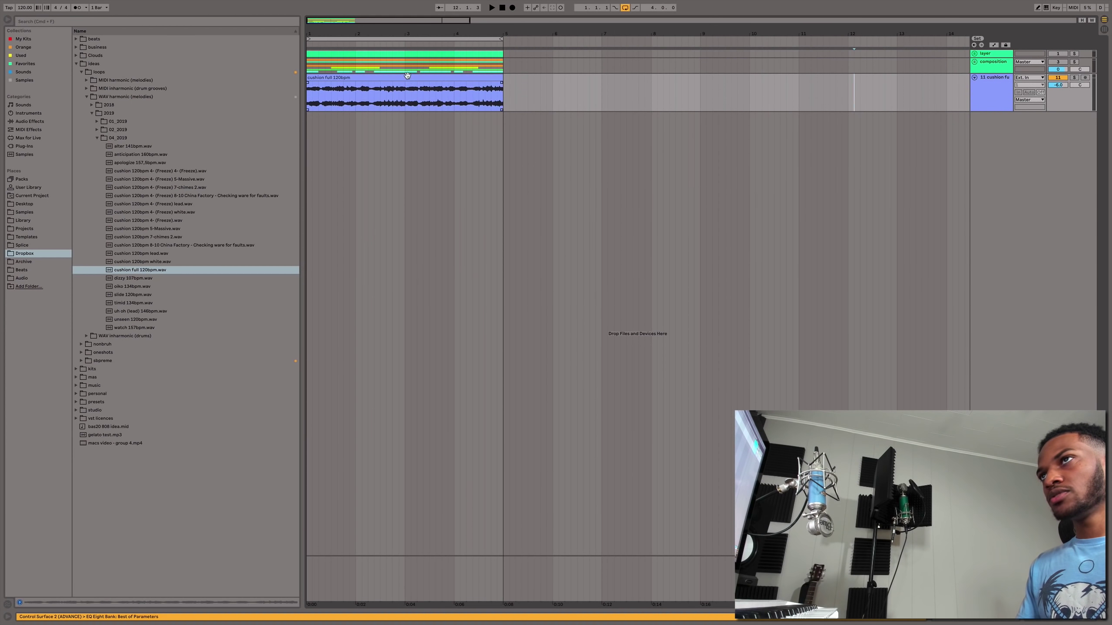
# Try to transpose the cushion full 120bpm clip with Warp off
pyautogui.click(407, 75)
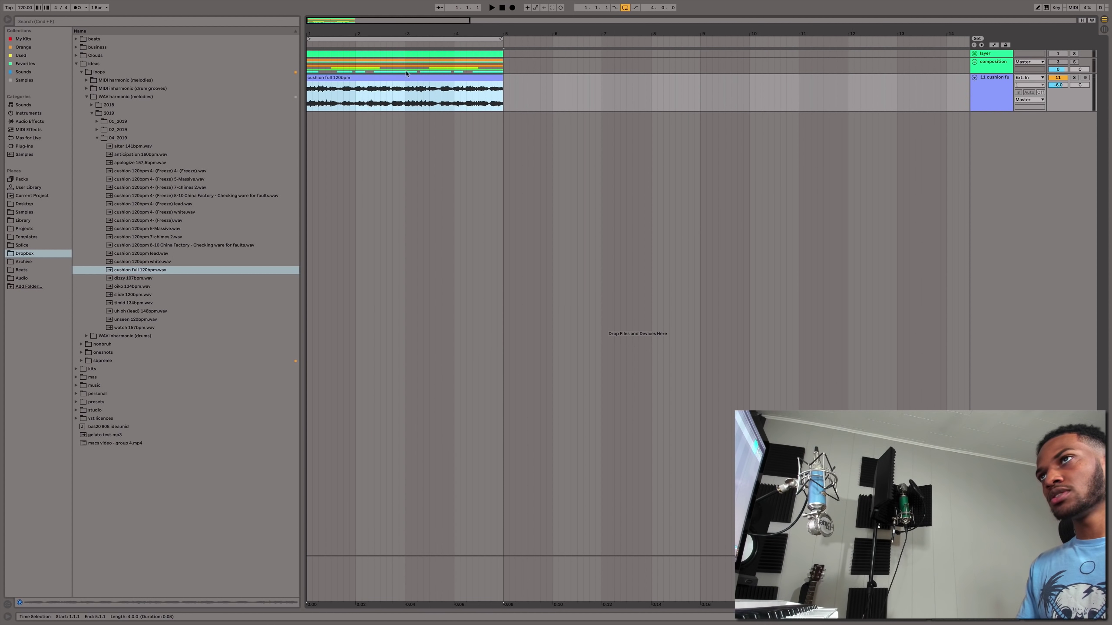
pyautogui.doubleClick(427, 78)
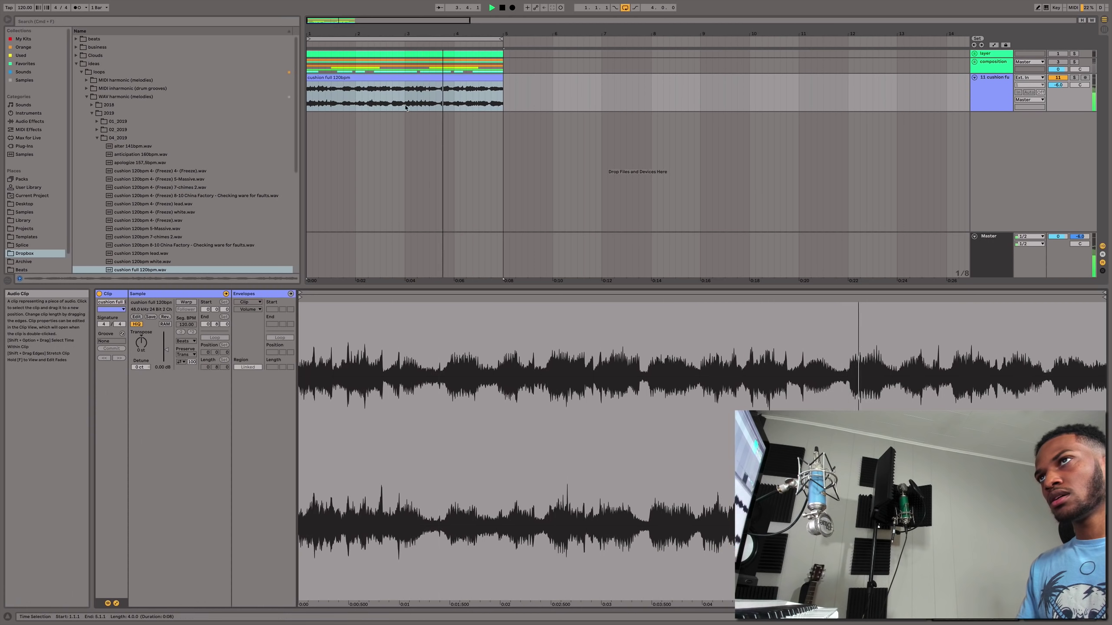
pyautogui.moveTo(141, 346); pyautogui.dragTo(140, 349)
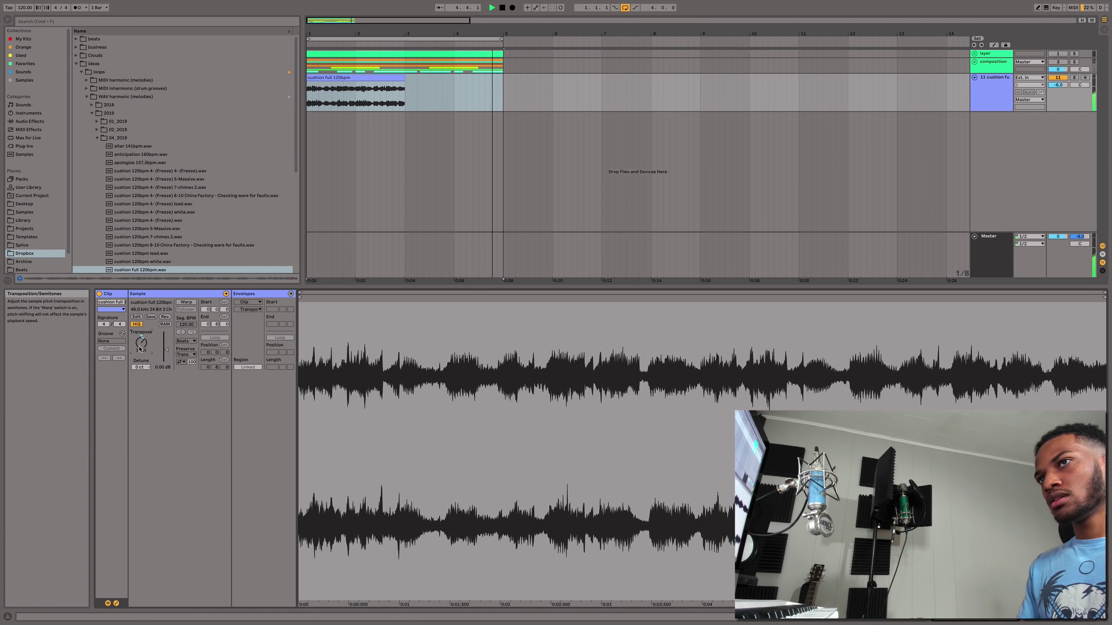
# Enable Warp on the cushion full 120bpm clip and transpose it up 12 semitones while listening
pyautogui.click(186, 301)
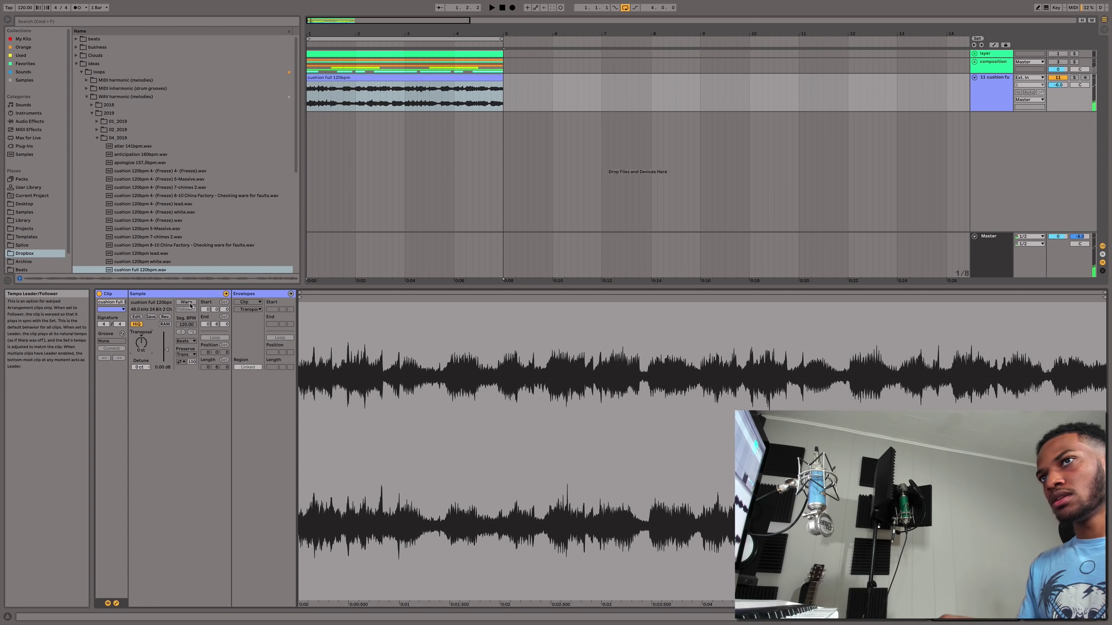
pyautogui.click(186, 341)
pyautogui.click(186, 341)
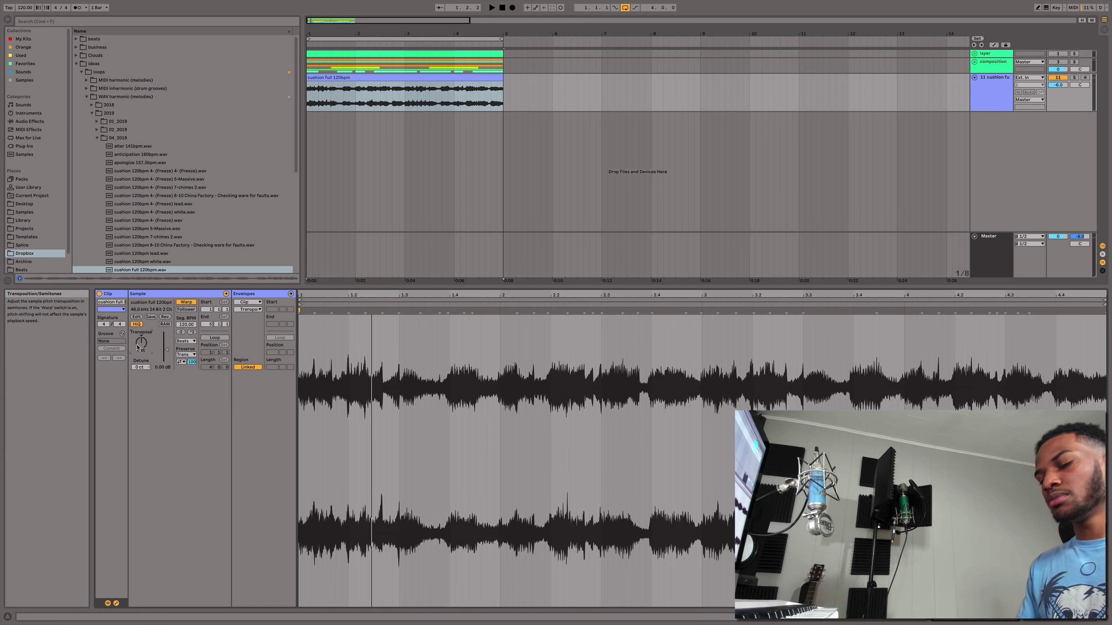
pyautogui.press('space')
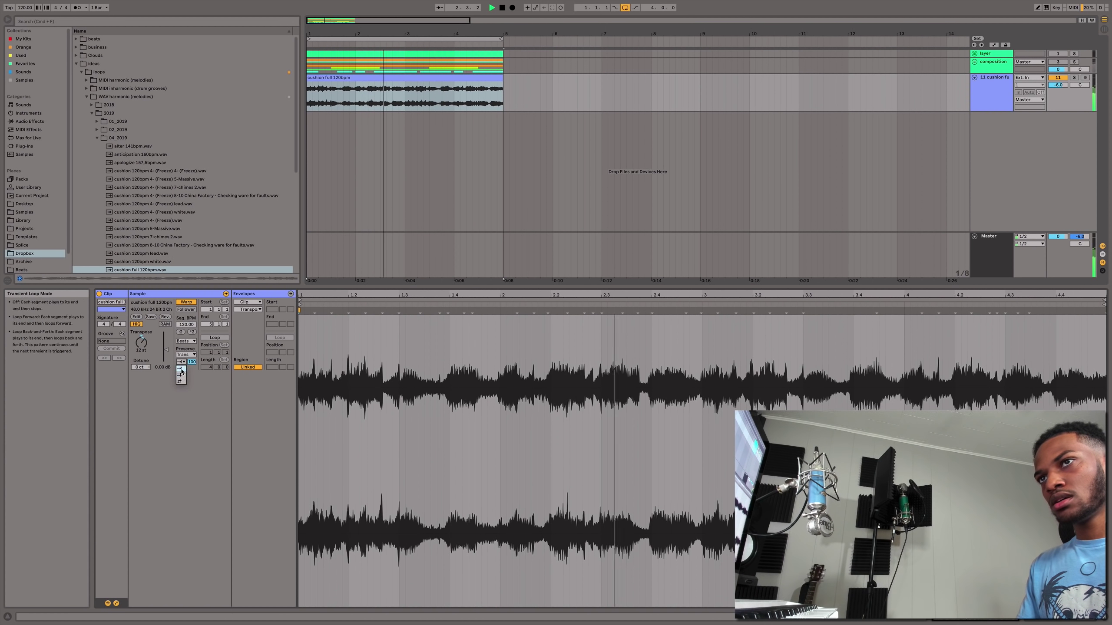
# Compare the Complex and Complex Pro warp modes, keep Complex, and readjust the clip's transposition
pyautogui.click(186, 341)
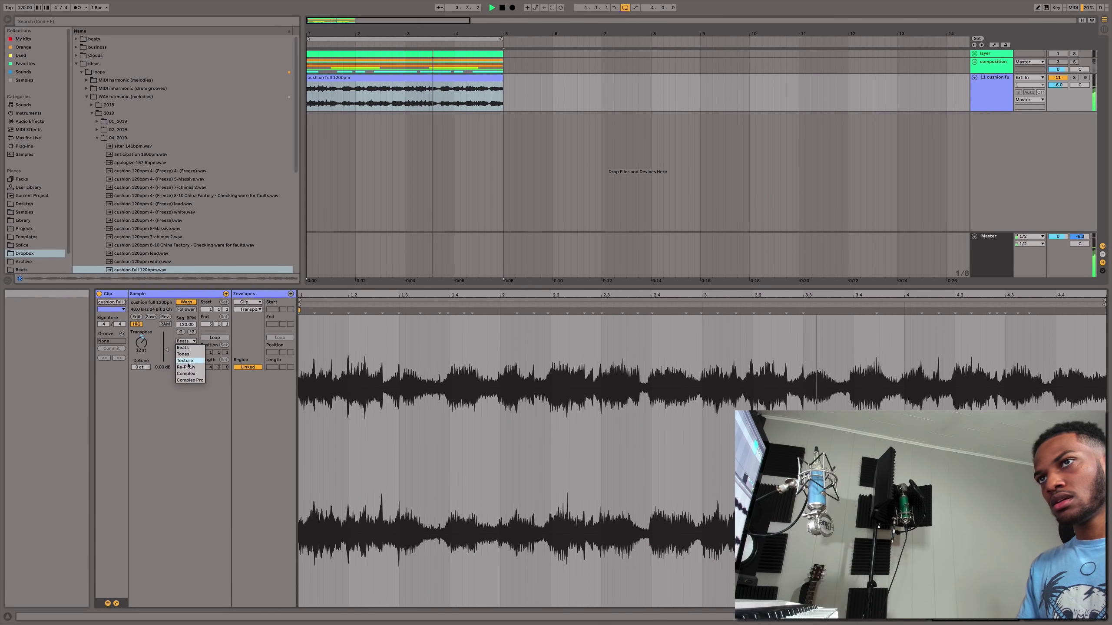
pyautogui.click(191, 375)
pyautogui.click(186, 341)
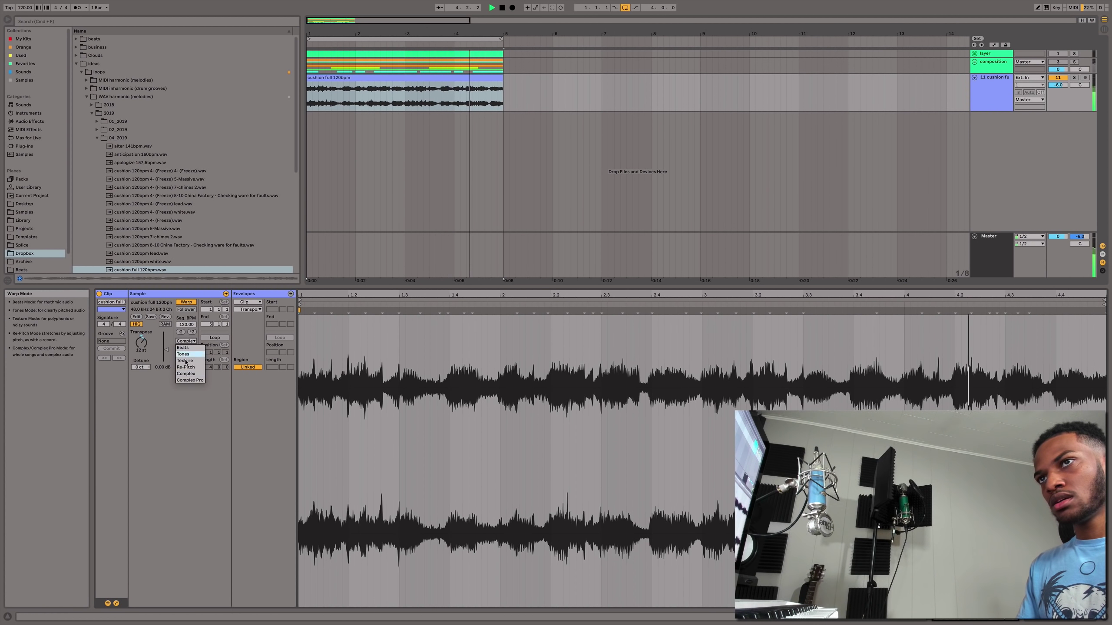
pyautogui.click(190, 380)
pyautogui.click(185, 341)
pyautogui.click(190, 372)
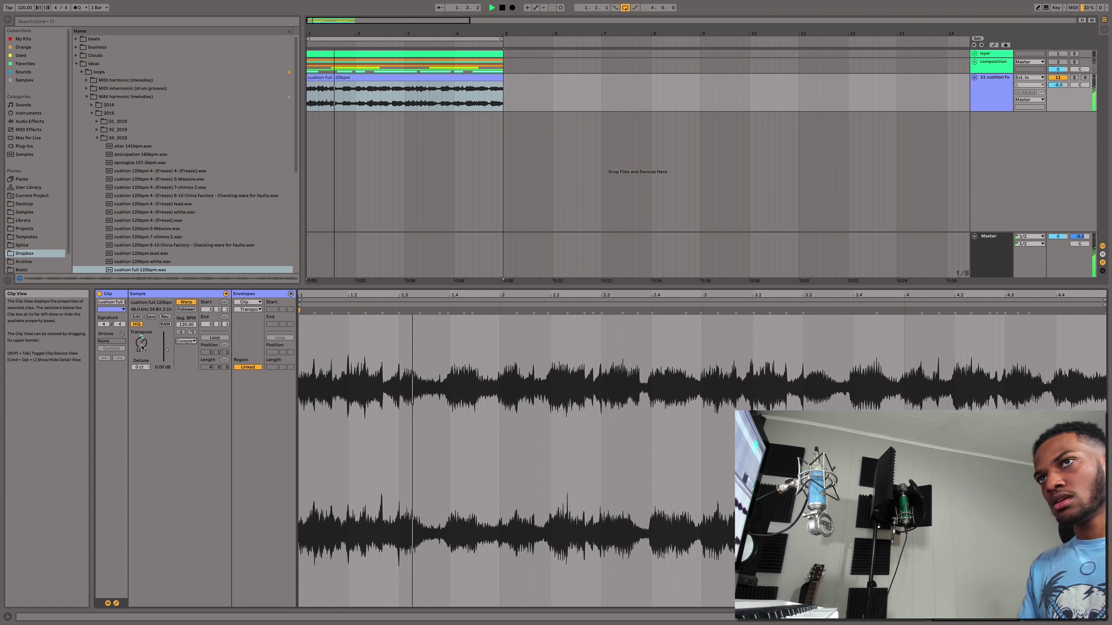
pyautogui.moveTo(141, 343); pyautogui.dragTo(141, 358)
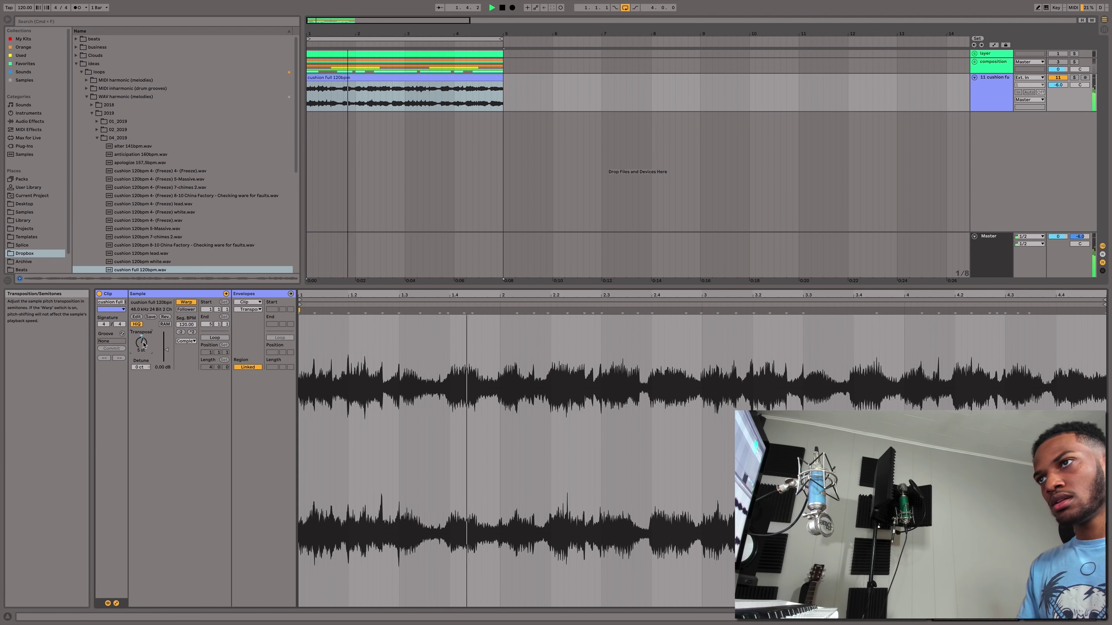
pyautogui.press('Up')
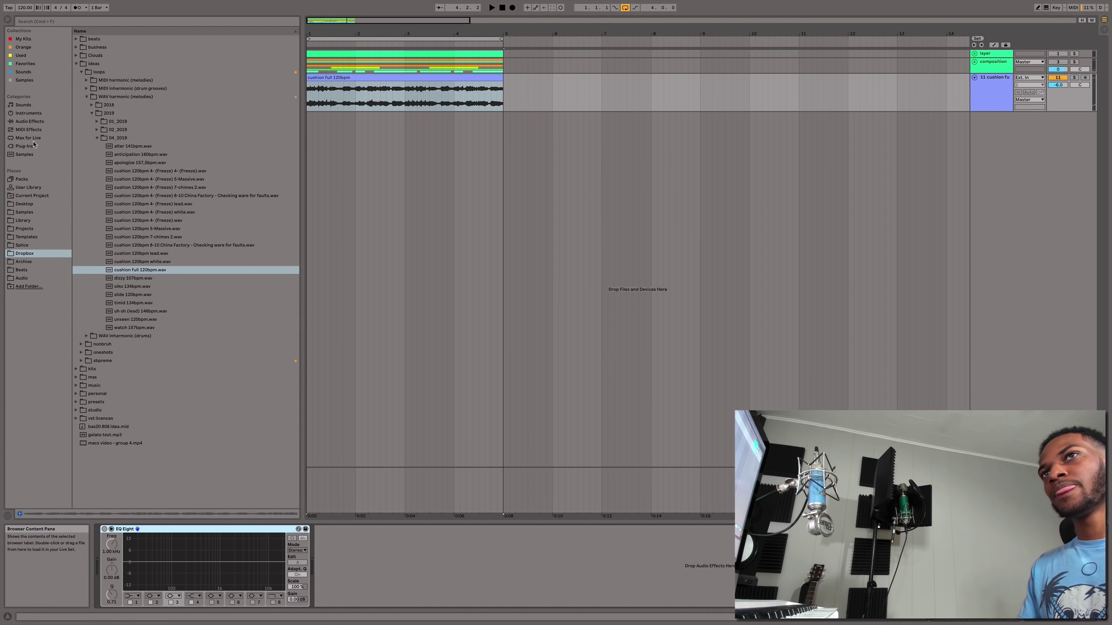
# Try a Reverb on the cushion track with adjusted dry/wet mix and decay time, and remove it
pyautogui.click(29, 122)
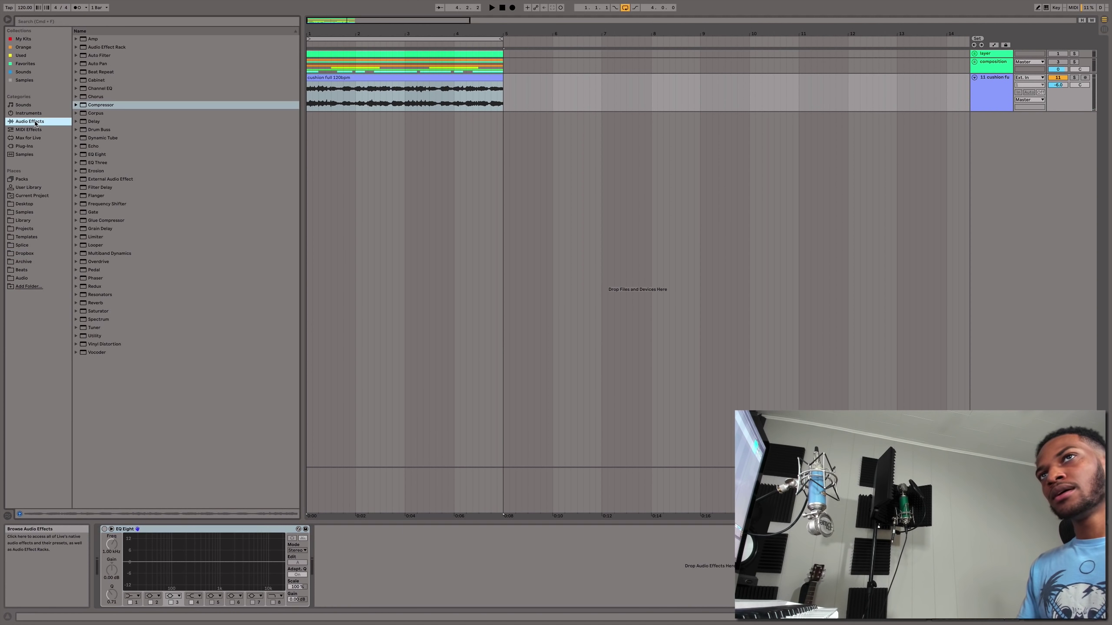
pyautogui.doubleClick(96, 302)
pyautogui.press('space')
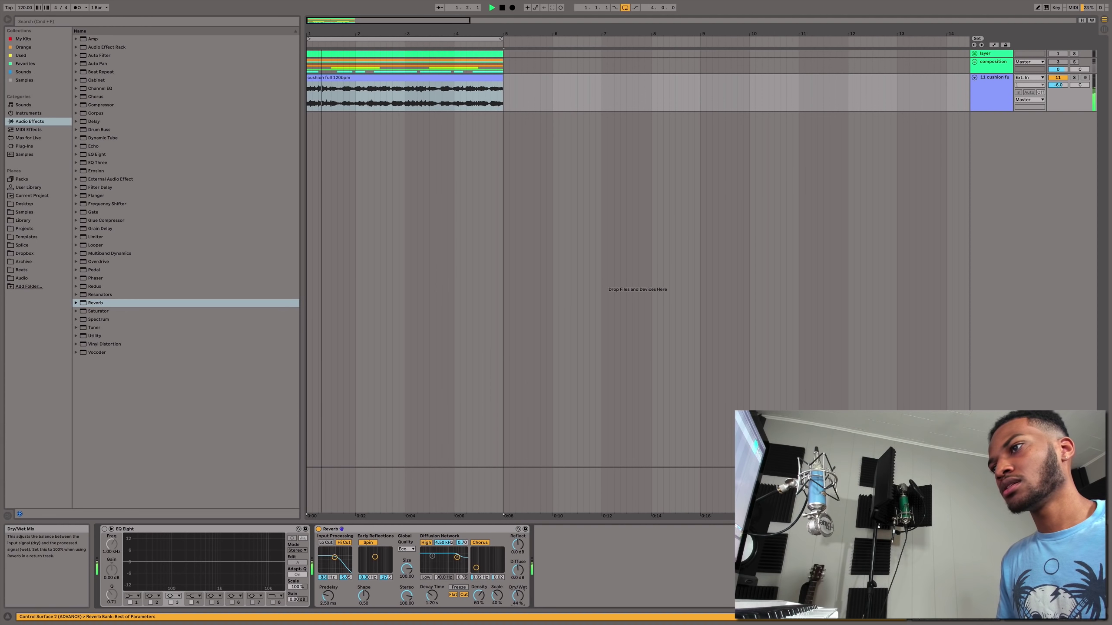
pyautogui.moveTo(517, 596); pyautogui.dragTo(518, 606)
pyautogui.moveTo(433, 596); pyautogui.dragTo(432, 587)
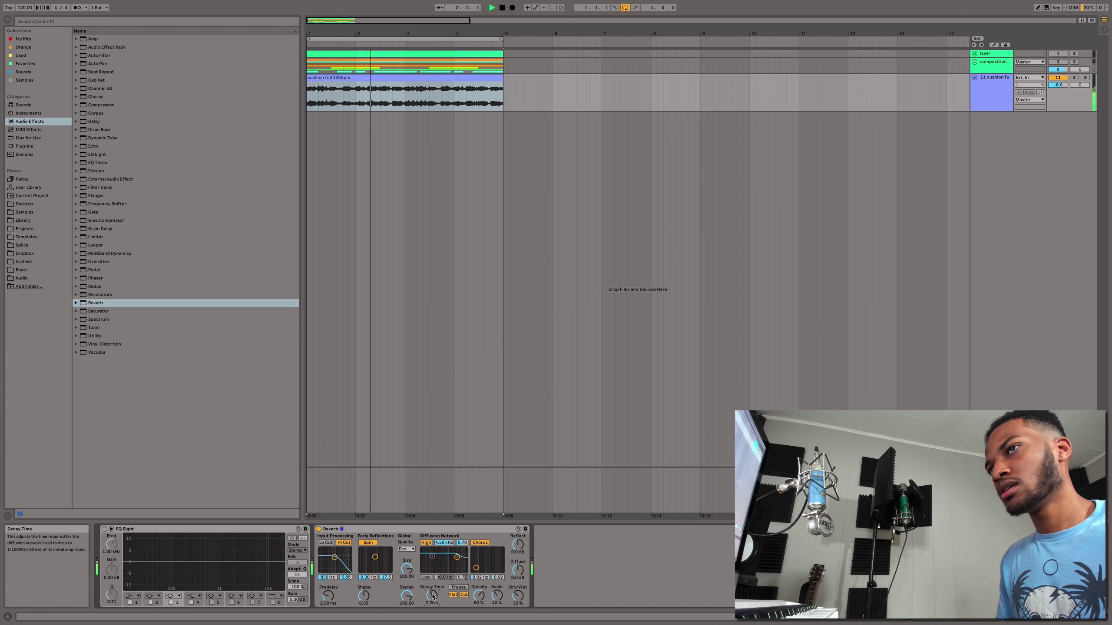
pyautogui.press('space')
pyautogui.click(372, 529)
pyautogui.press('Delete')
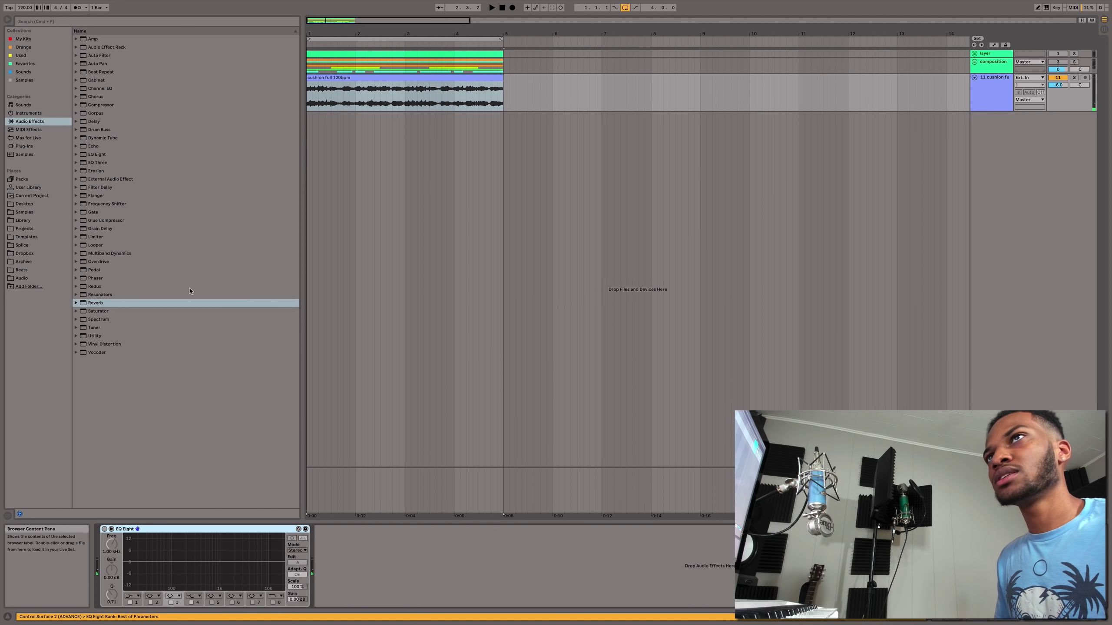
# Add a Delay to the cushion track with Ping Pong enabled, a reduced dry/wet mix and a higher, narrower filter band
pyautogui.doubleClick(94, 121)
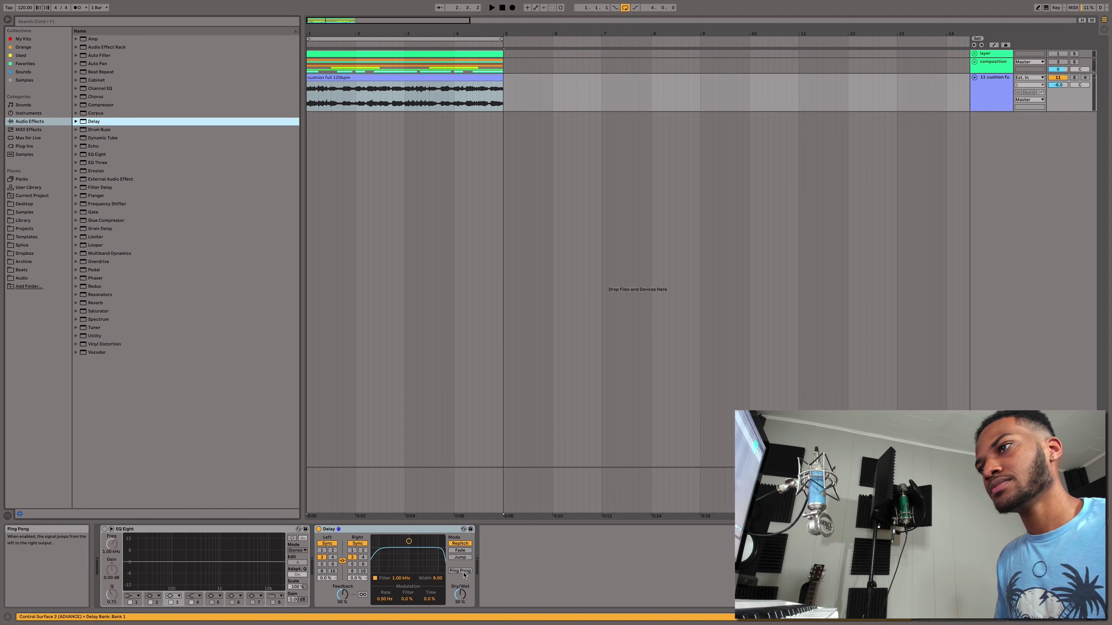
pyautogui.click(464, 573)
pyautogui.moveTo(455, 594); pyautogui.dragTo(456, 607)
pyautogui.moveTo(409, 541); pyautogui.dragTo(430, 552)
pyautogui.click(363, 558)
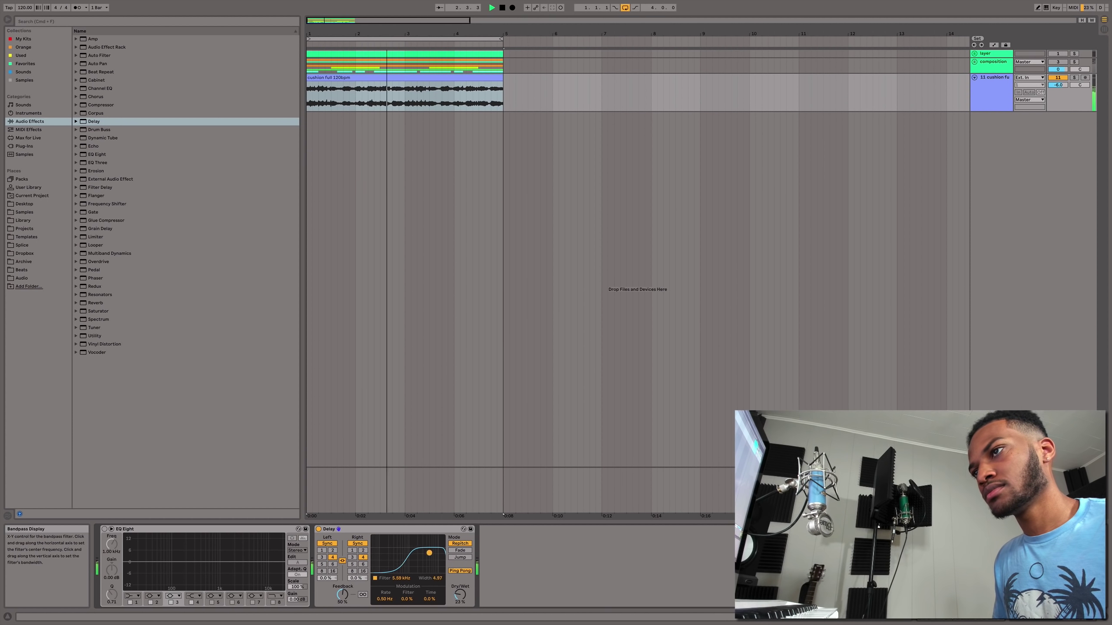
# Refine the Delay with beat division 2 on both channels, 11% feedback, the filter at 1.04 kHz and a stronger dry/wet mix
pyautogui.moveTo(460, 598); pyautogui.dragTo(459, 588)
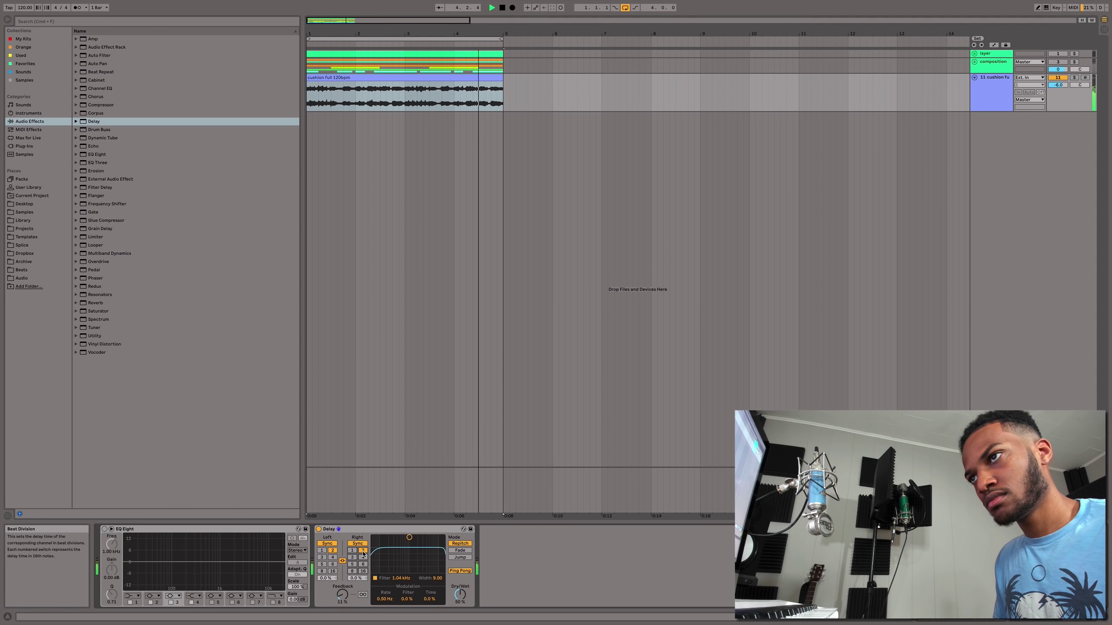
pyautogui.press('space')
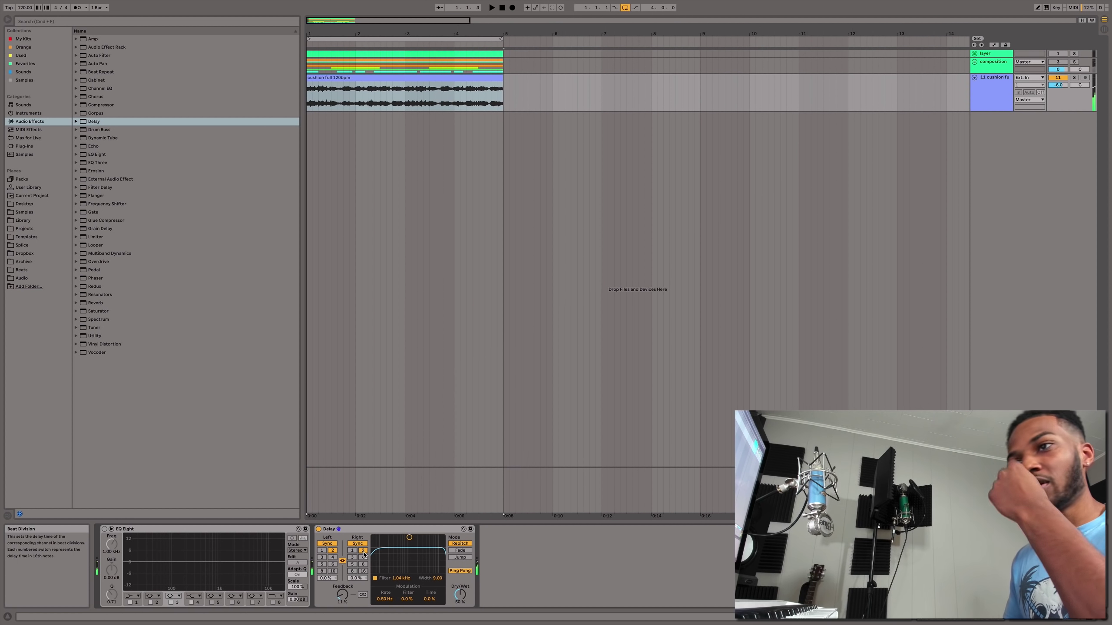
pyautogui.rightClick(332, 555)
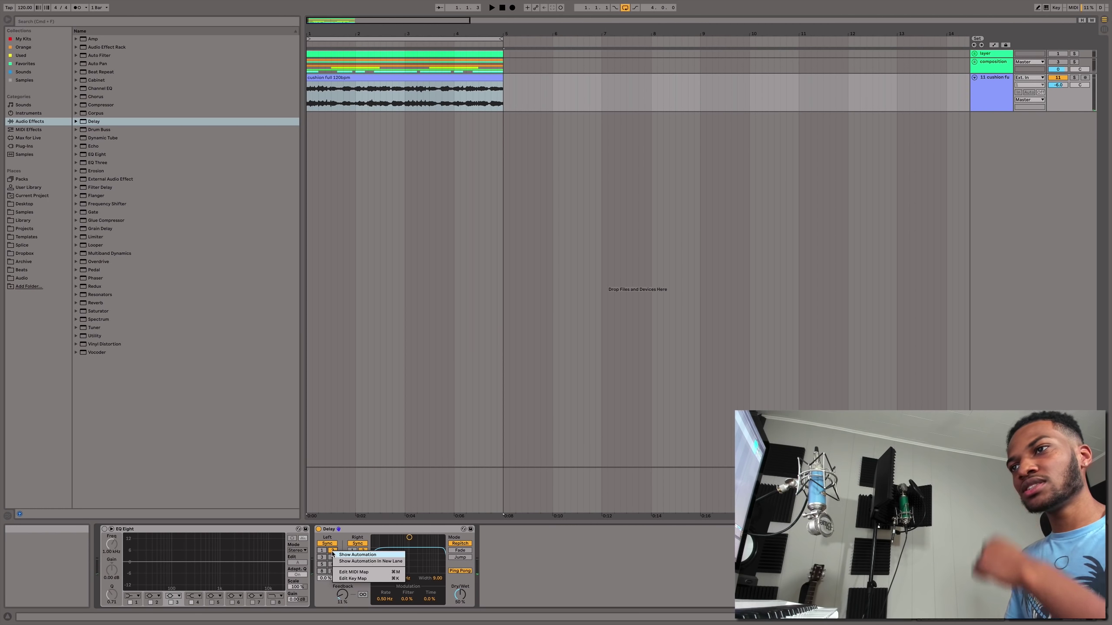
pyautogui.press('Escape')
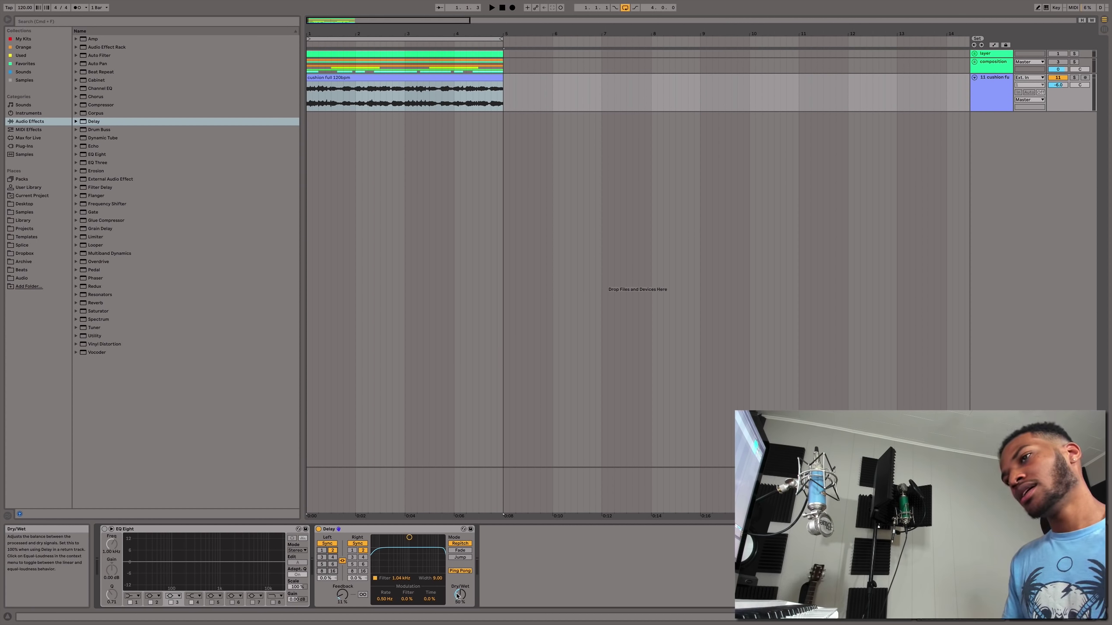
pyautogui.moveTo(460, 596); pyautogui.dragTo(459, 598)
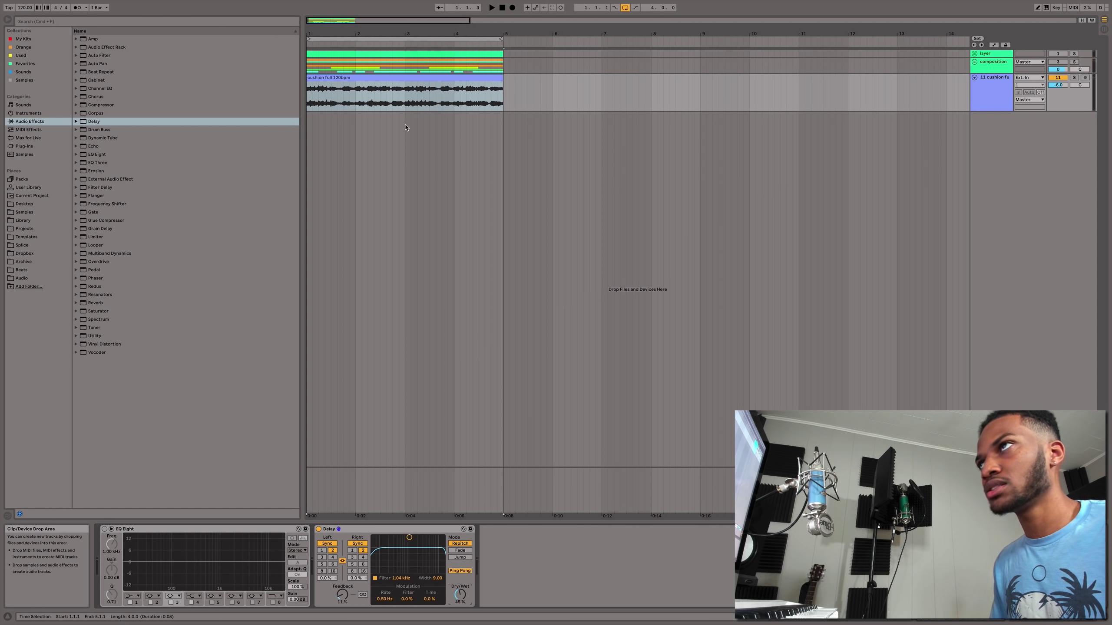
# Show the automation of the Delay's left 16th beat division on the cushion track and raise it over the second half of bar 1
pyautogui.press('space')
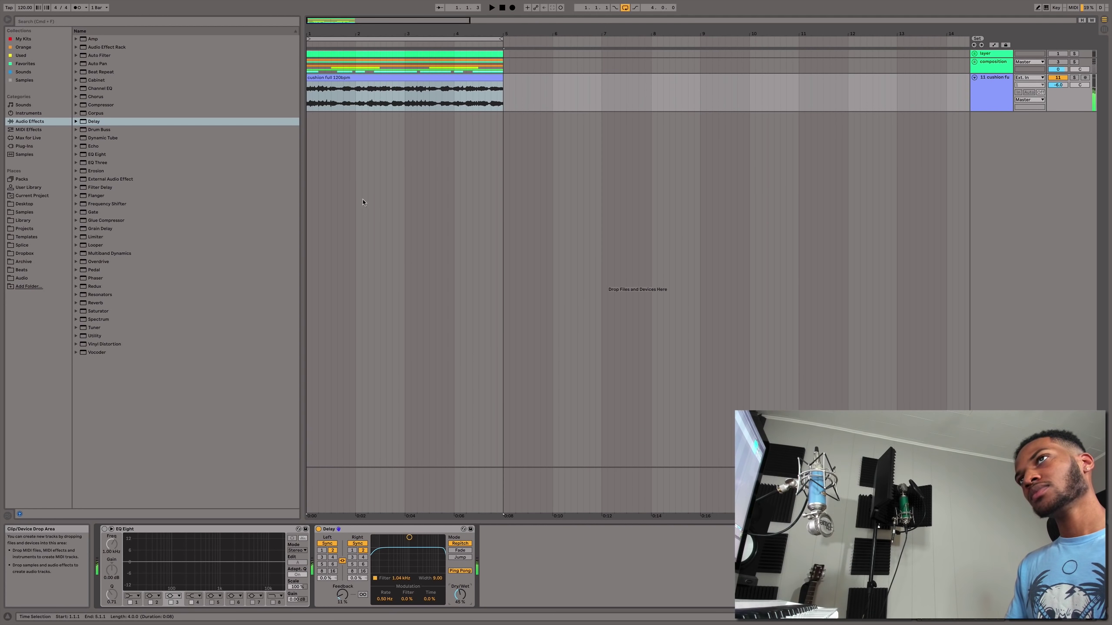
pyautogui.rightClick(337, 562)
pyautogui.click(364, 556)
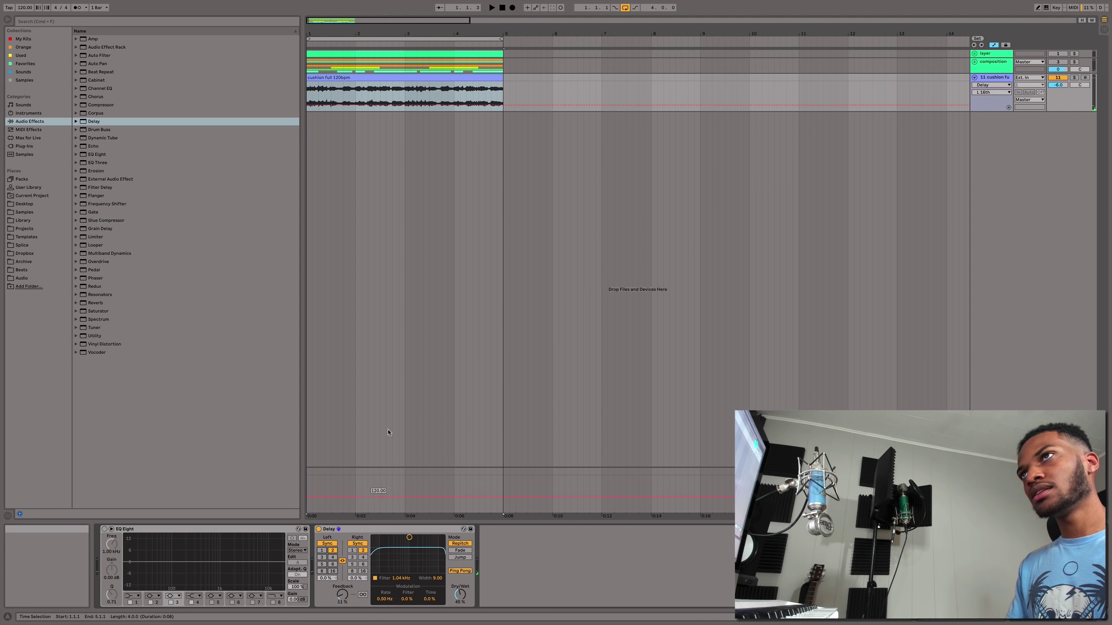
pyautogui.moveTo(319, 33); pyautogui.dragTo(334, 101)
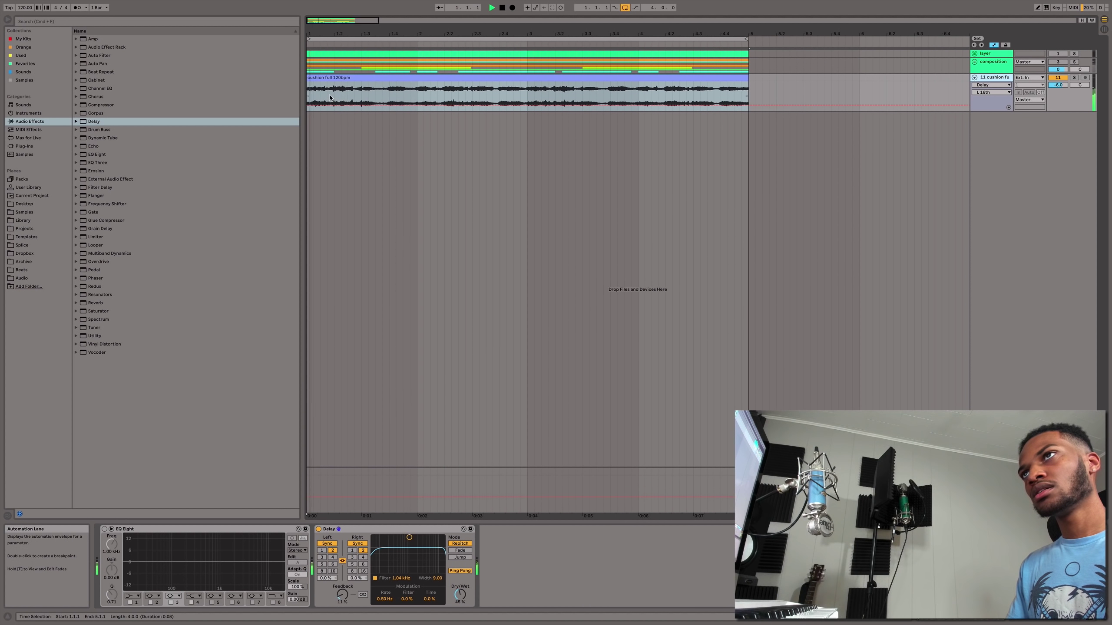
pyautogui.click(335, 97)
pyautogui.moveTo(362, 97); pyautogui.dragTo(415, 103)
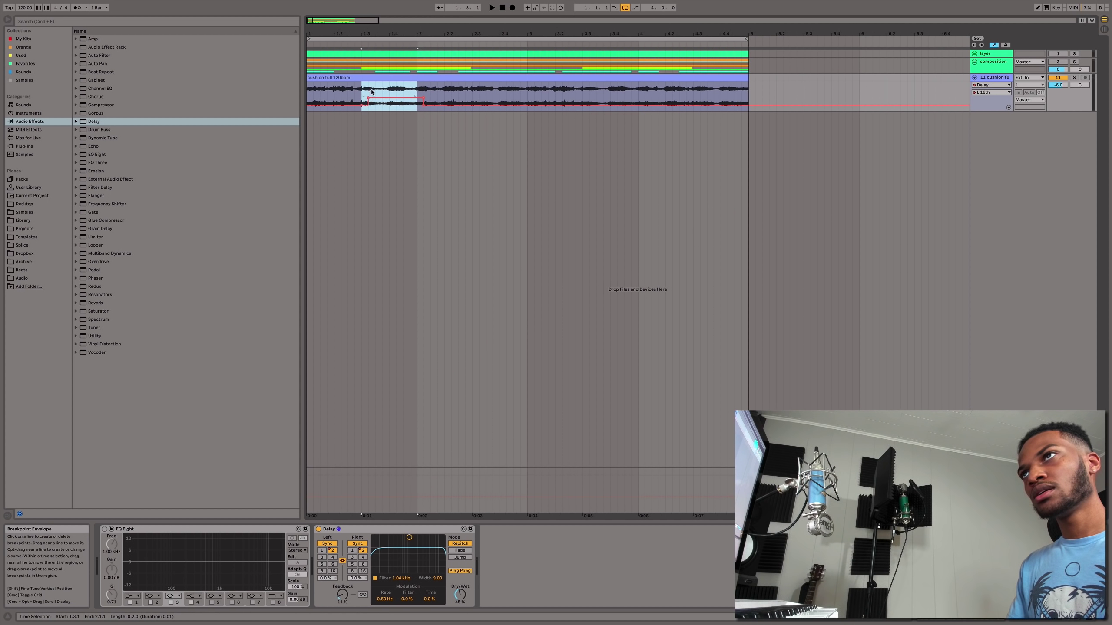
pyautogui.click(369, 97)
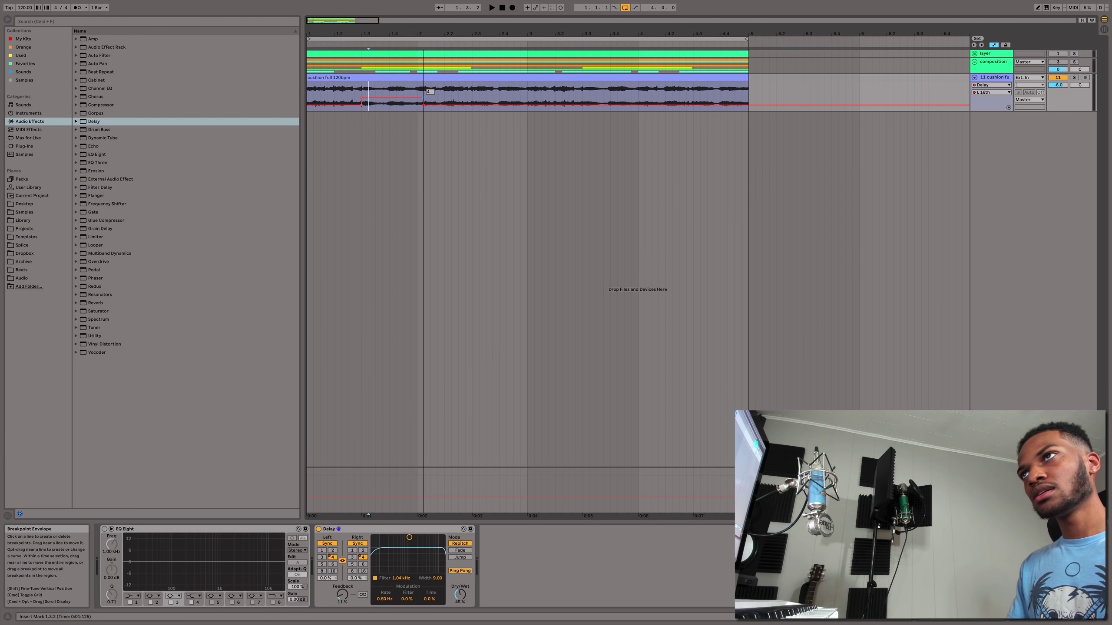
# Repeat the bar 1 beat-division automation across bars 2, 3 and 4 of the cushion track and check it during playback
pyautogui.moveTo(424, 97); pyautogui.dragTo(299, 94)
pyautogui.click(360, 79)
pyautogui.press('space')
pyautogui.press('space')
pyautogui.press('space')
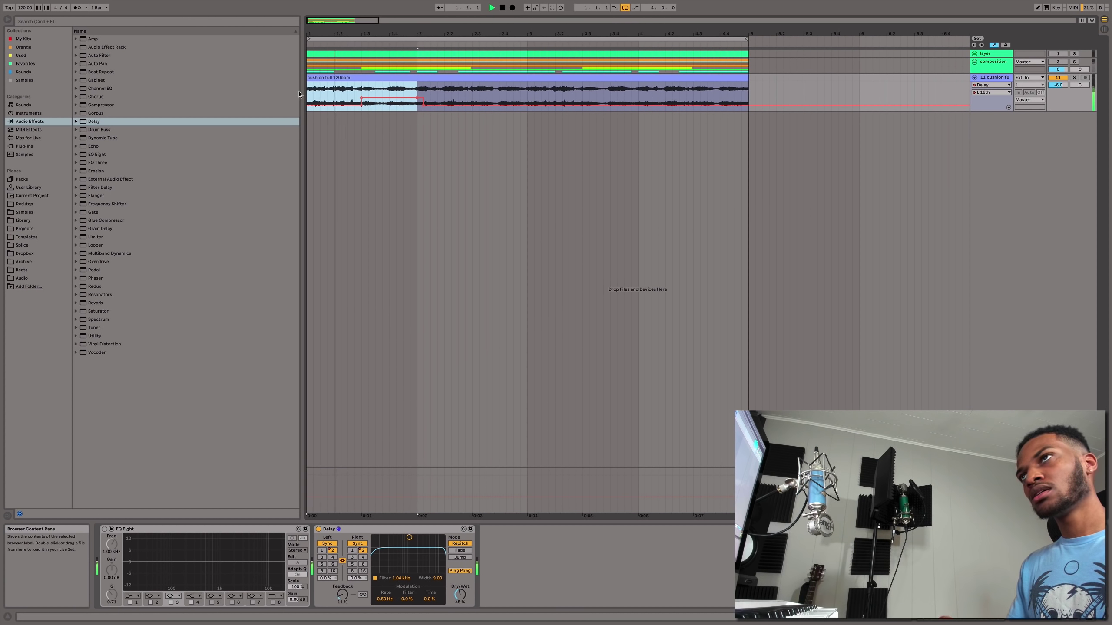
pyautogui.press('super+d')
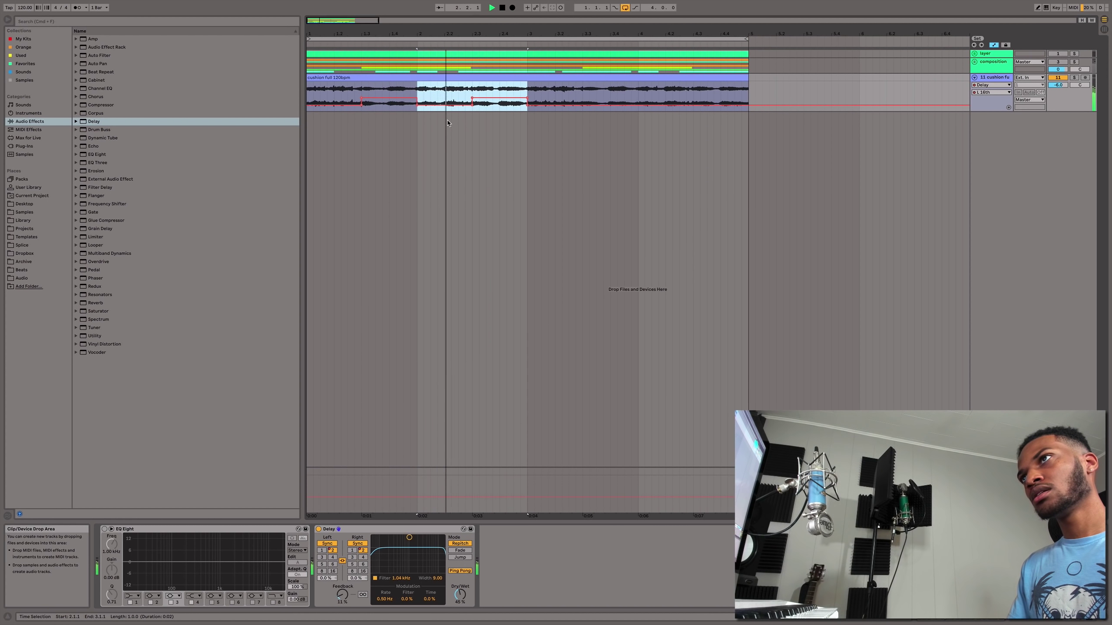
pyautogui.press('super+d')
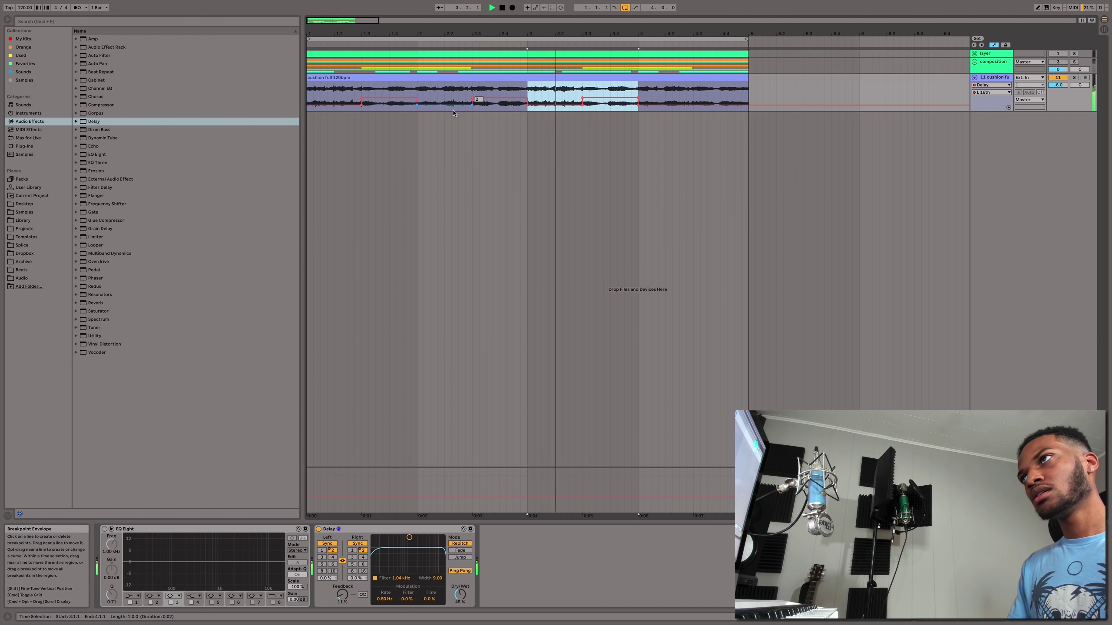
pyautogui.press('super+d')
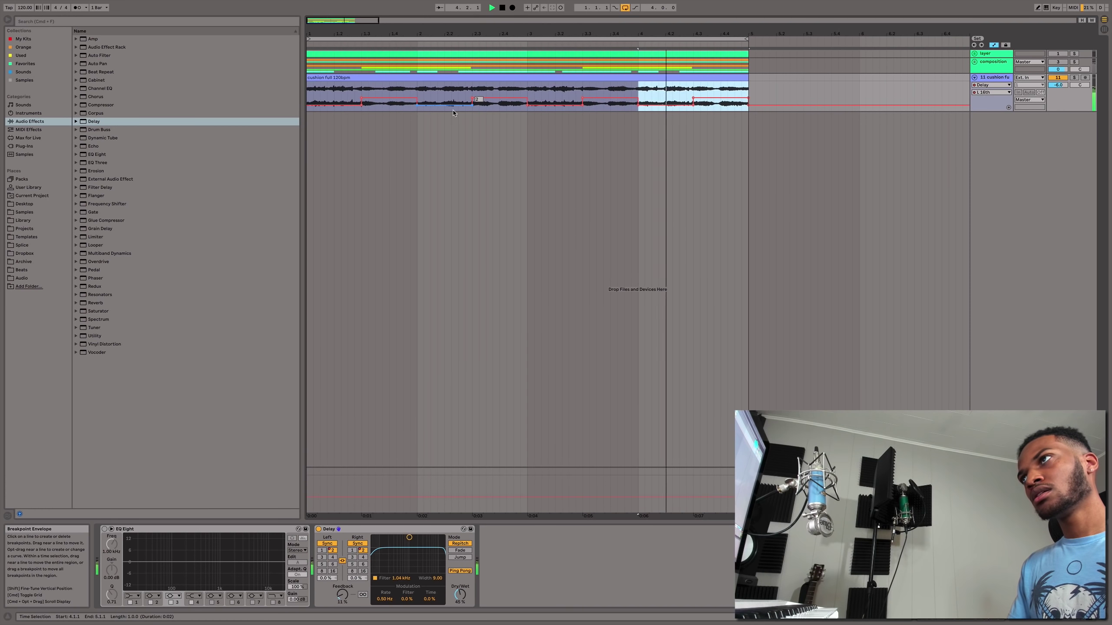
pyautogui.click(433, 91)
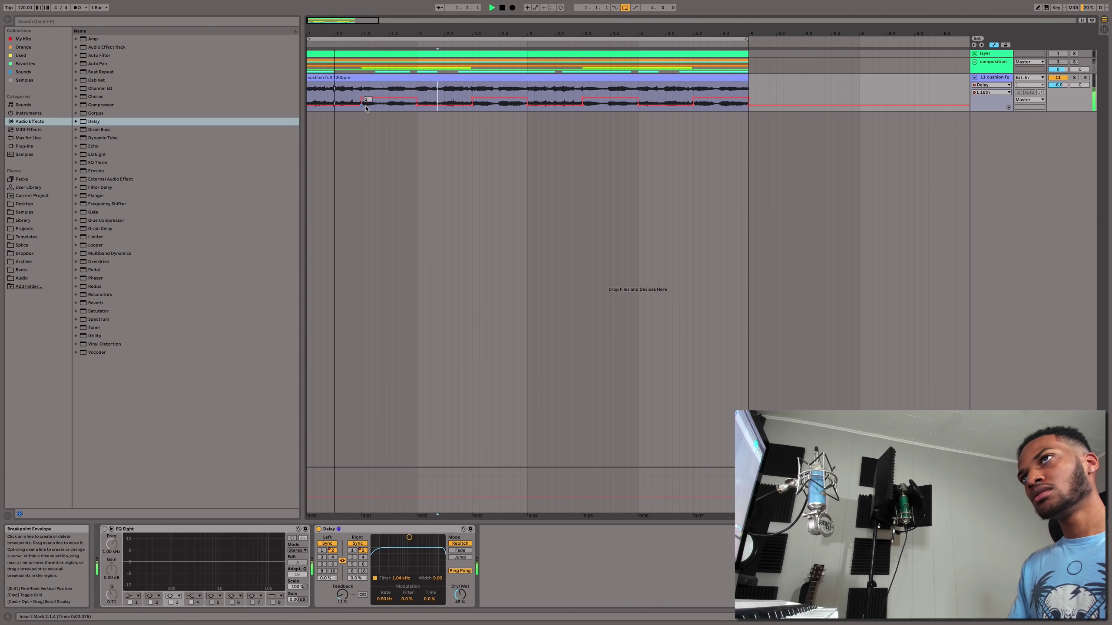
pyautogui.moveTo(366, 96); pyautogui.dragTo(363, 102)
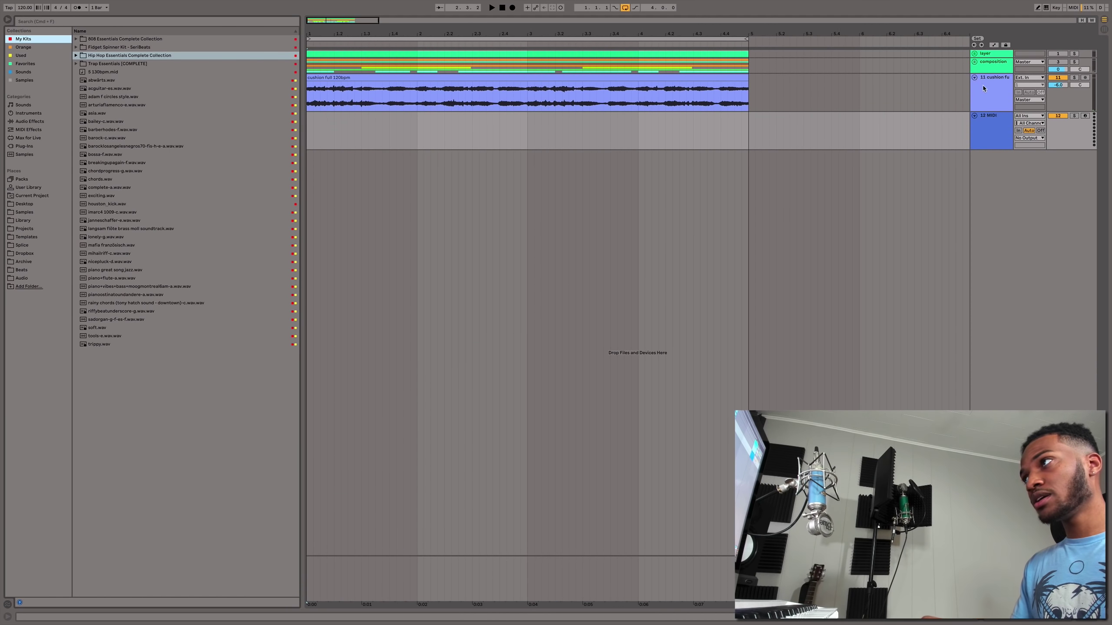
# Check the tracks inside the composition group, browse the Dropbox folder of exported stems, and duplicate the full cushion track
pyautogui.click(978, 74)
pyautogui.click(974, 61)
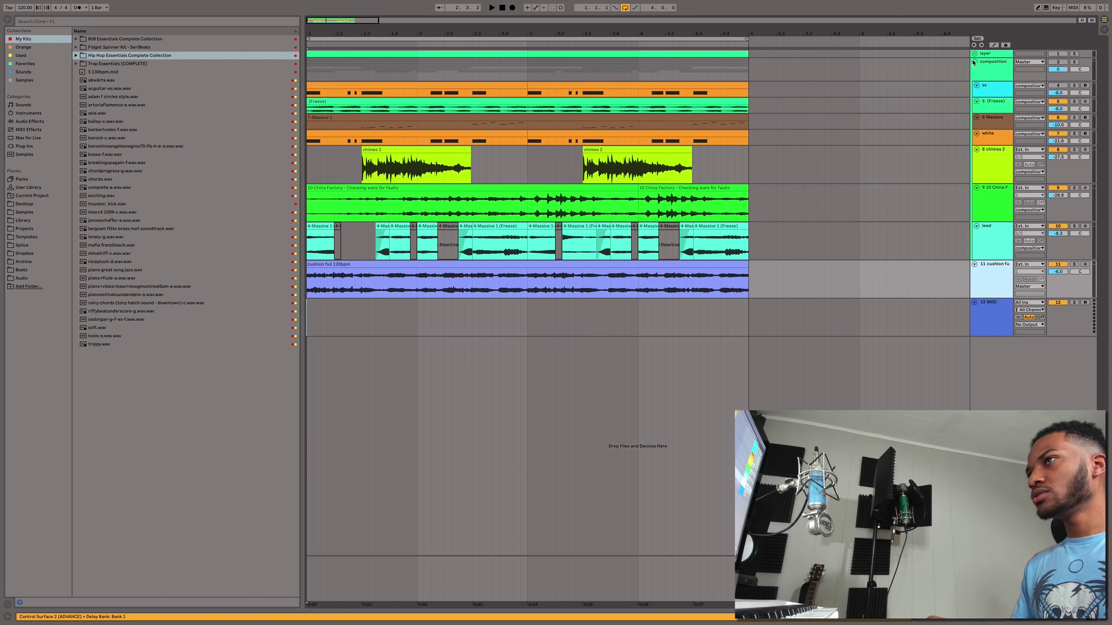
pyautogui.click(975, 62)
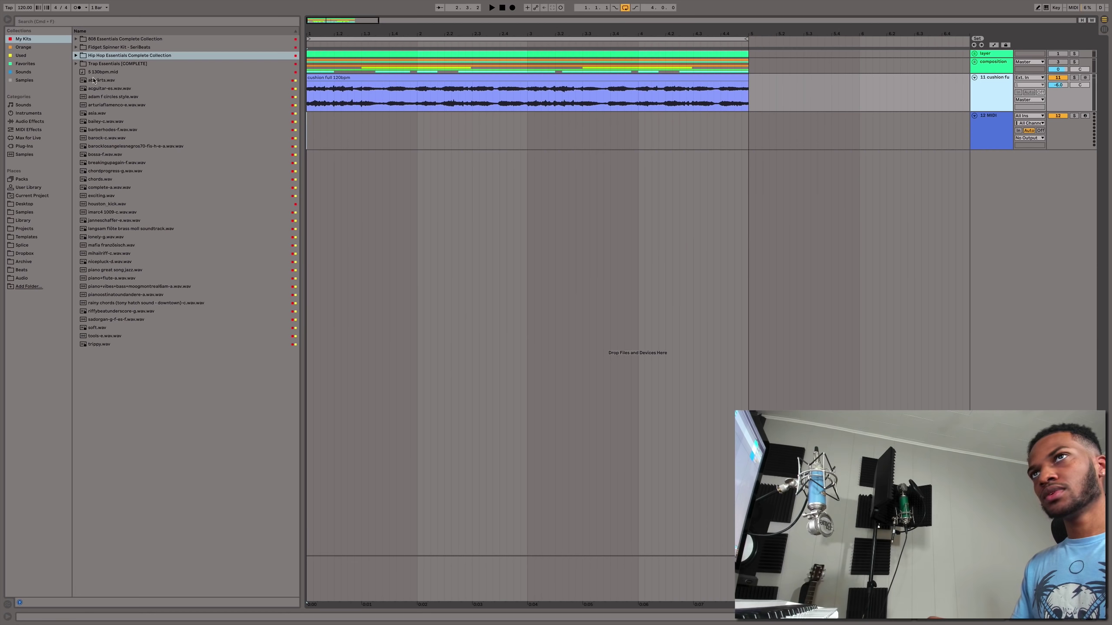
pyautogui.click(30, 245)
pyautogui.click(30, 253)
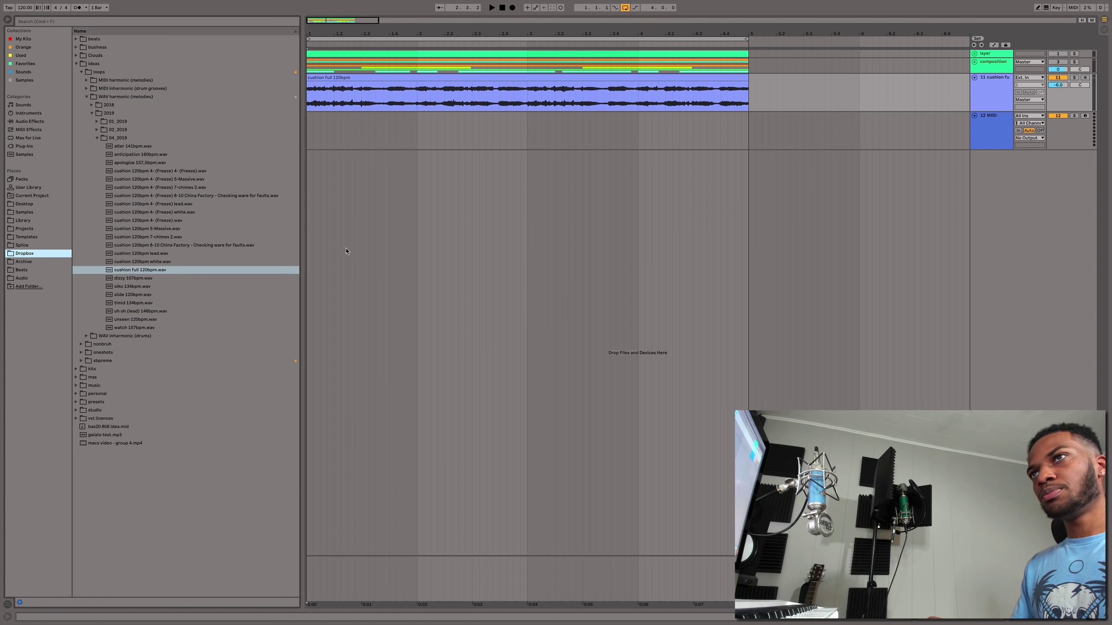
pyautogui.click(976, 106)
pyautogui.press('super+d')
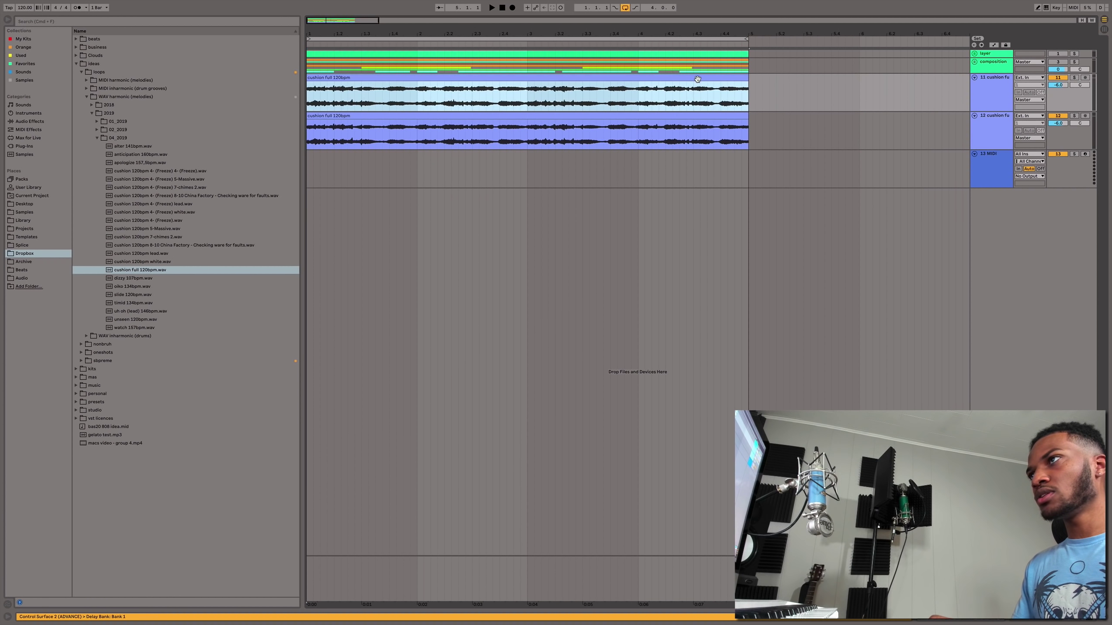
# Replace the full-loop clip on track 11 with the stem "cushion 120bpm 4- (Freeze) 4- (Freeze).wav" and play it
pyautogui.press('Delete')
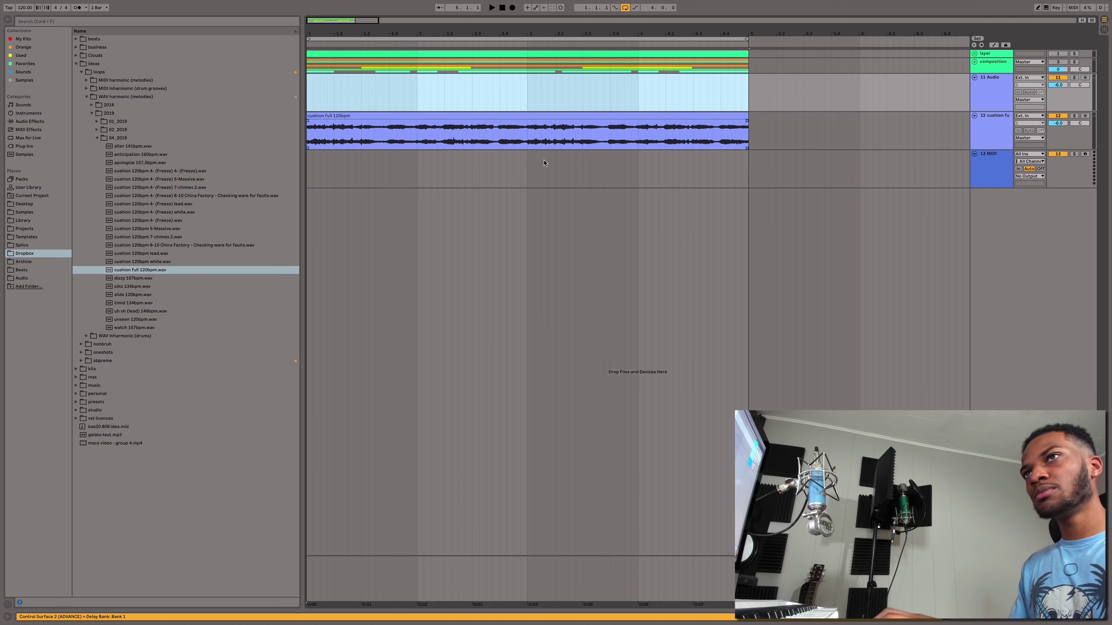
pyautogui.click(182, 177)
pyautogui.moveTo(183, 171); pyautogui.dragTo(307, 100)
pyautogui.doubleClick(307, 100)
pyautogui.press('space')
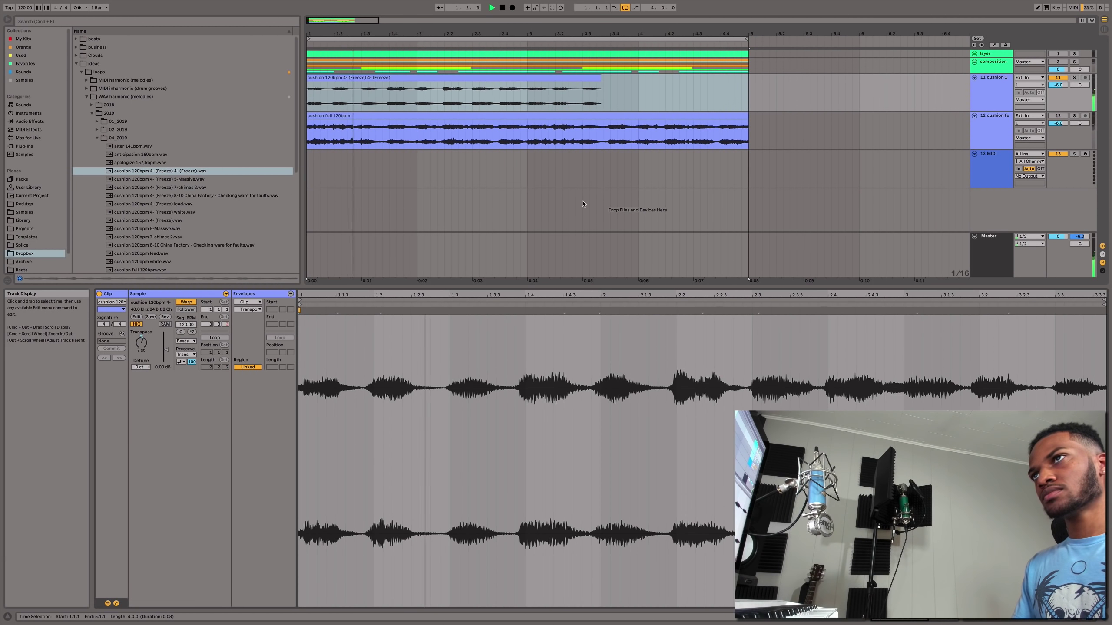
# Set the first stem's warp mode to Texture and extend its clip to the end of bar 4
pyautogui.click(555, 94)
pyautogui.click(186, 341)
pyautogui.click(186, 362)
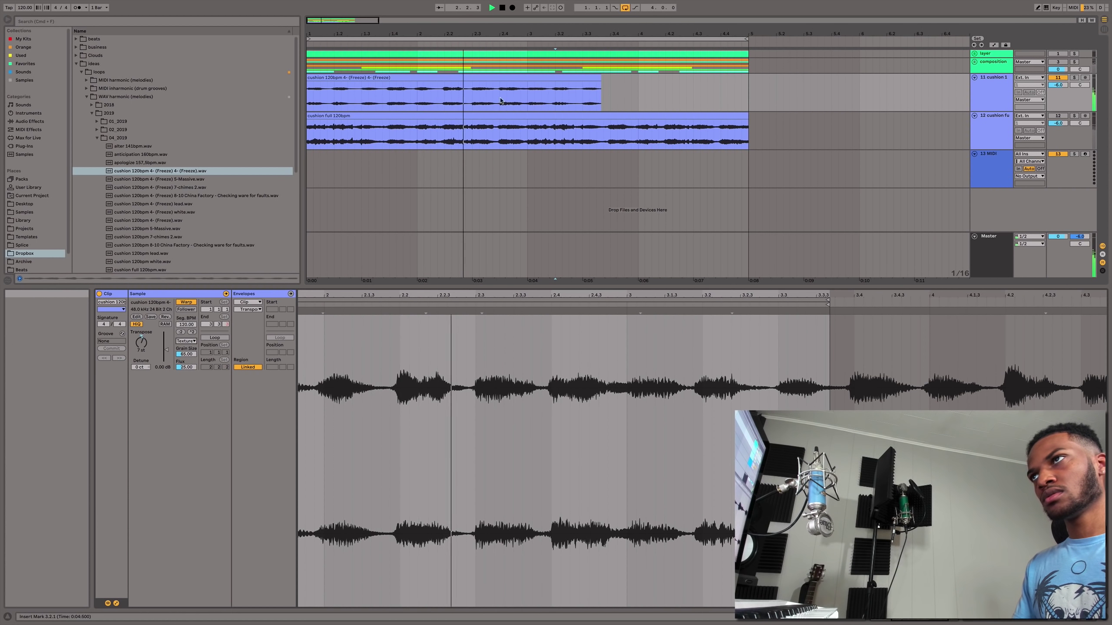
pyautogui.moveTo(601, 85); pyautogui.dragTo(750, 84)
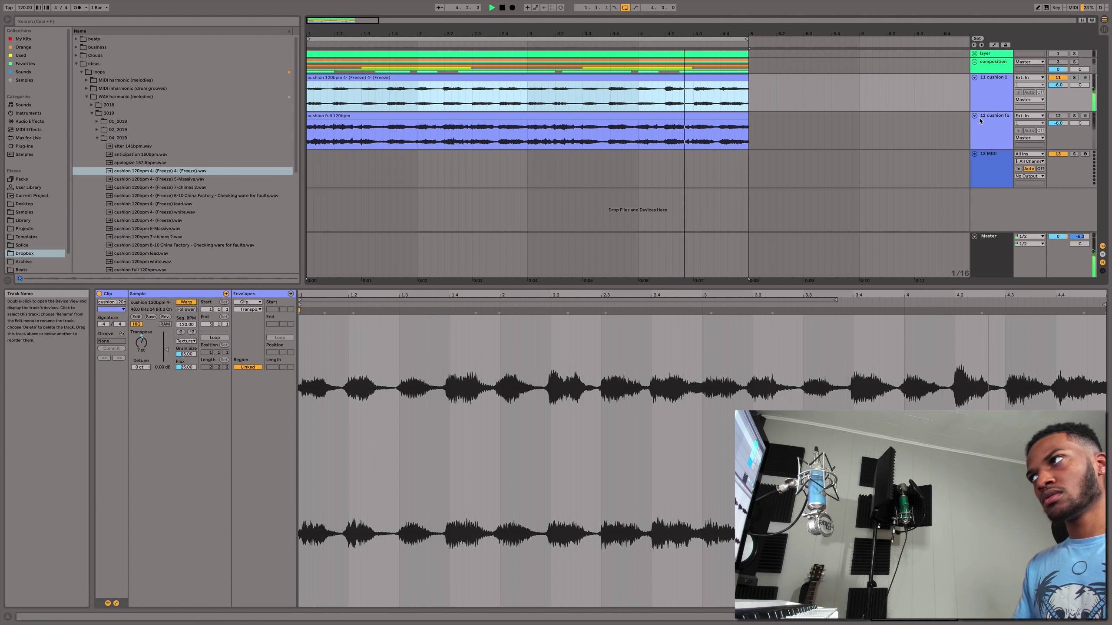
# Delete the full cushion clip from track 12 and show that track's devices
pyautogui.click(740, 124)
pyautogui.press('Delete')
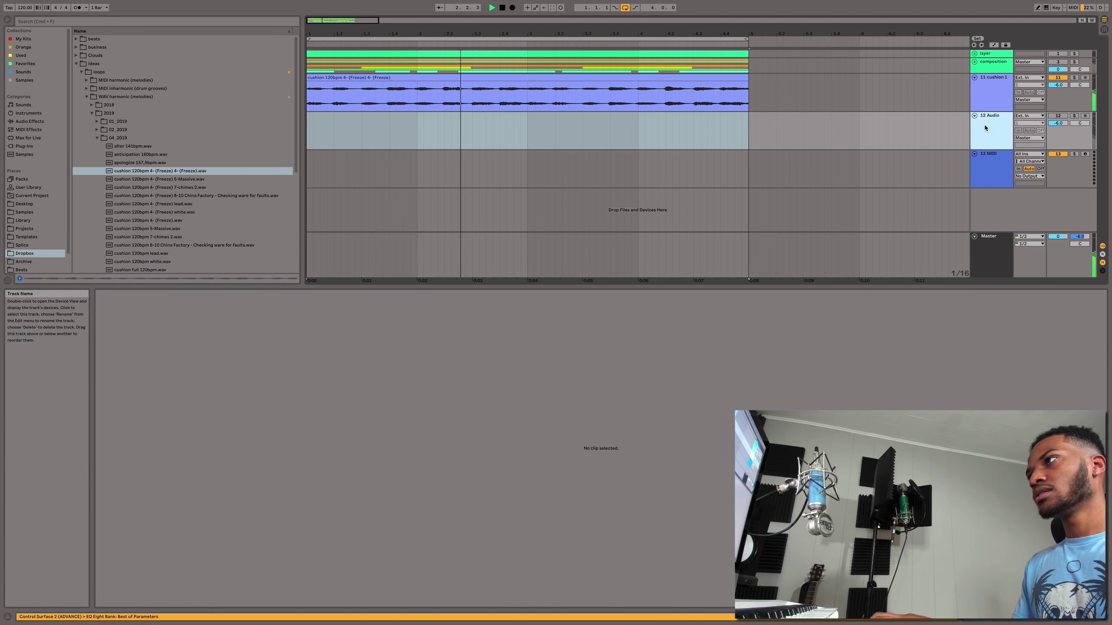
pyautogui.doubleClick(985, 127)
pyautogui.press('space')
# Place the stem "cushion 120bpm 4- (Freeze) 5-Massive.wav" on track 12, activate the track and listen to both stems together
pyautogui.click(154, 165)
pyautogui.click(154, 179)
pyautogui.moveTo(153, 179); pyautogui.dragTo(333, 138)
pyautogui.press('space')
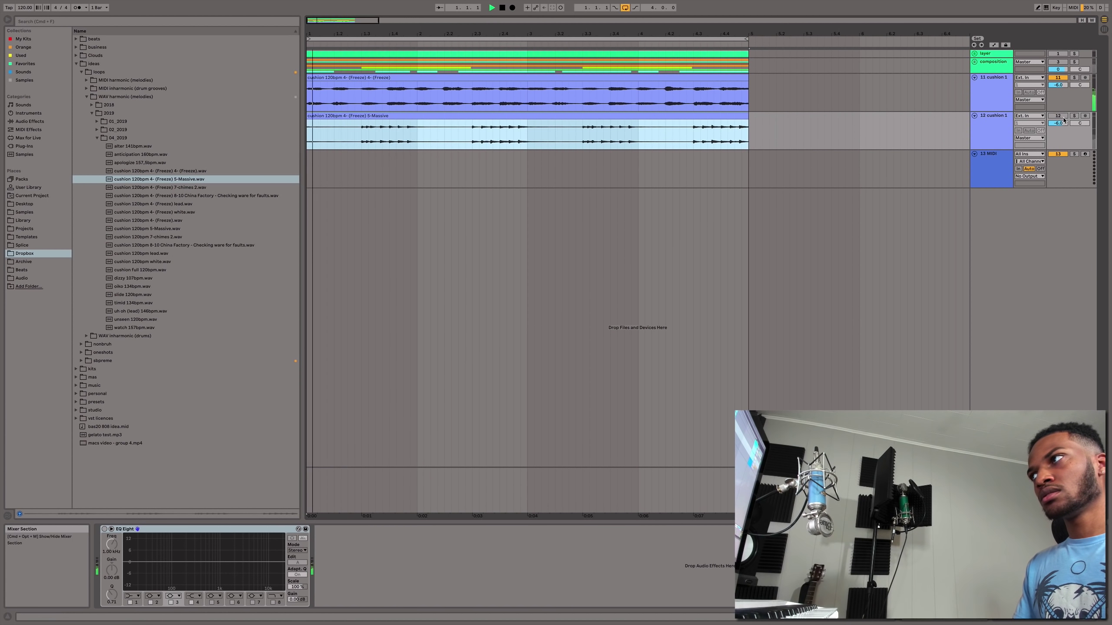
pyautogui.click(984, 146)
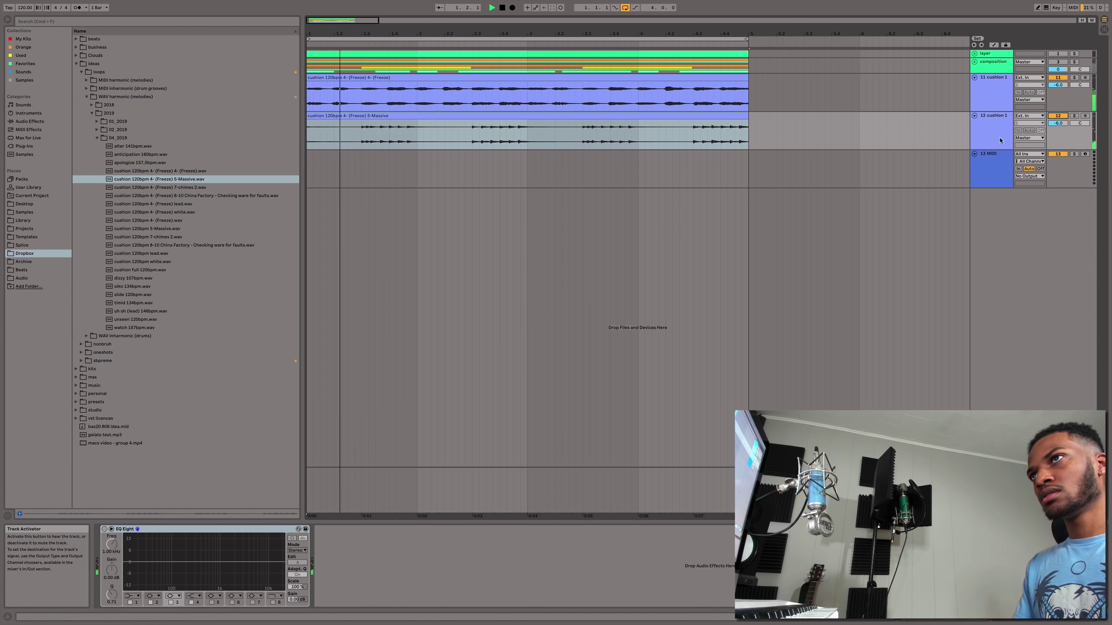
pyautogui.press('space')
# Enable warping on the 5-Massive clip, transpose it up 7 semitones and set its warp mode to Complex
pyautogui.click(506, 118)
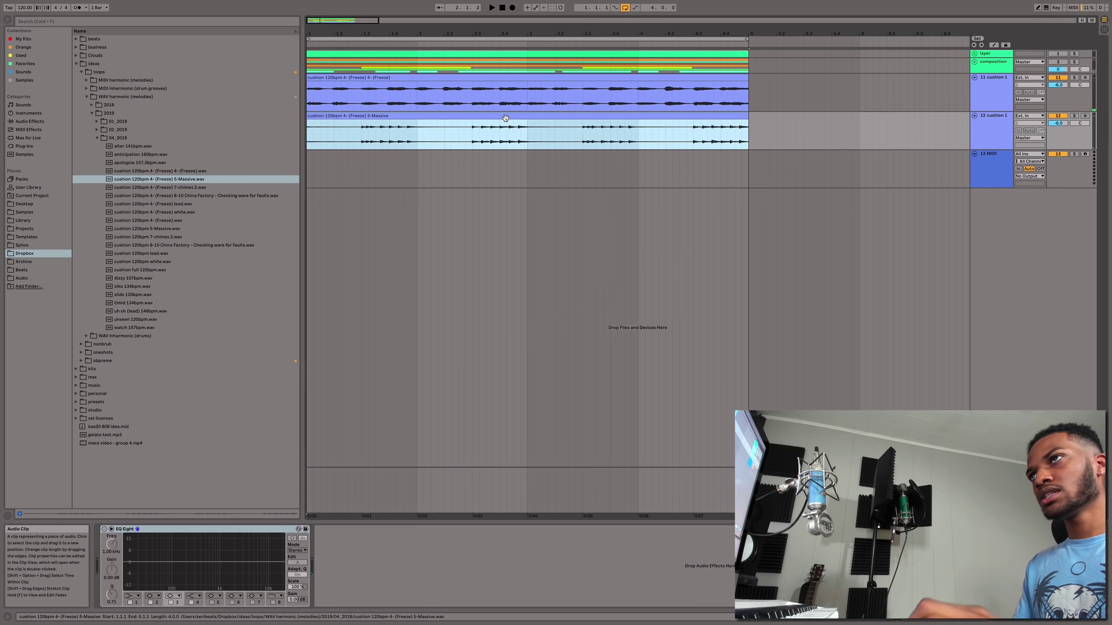
pyautogui.doubleClick(506, 118)
pyautogui.click(186, 302)
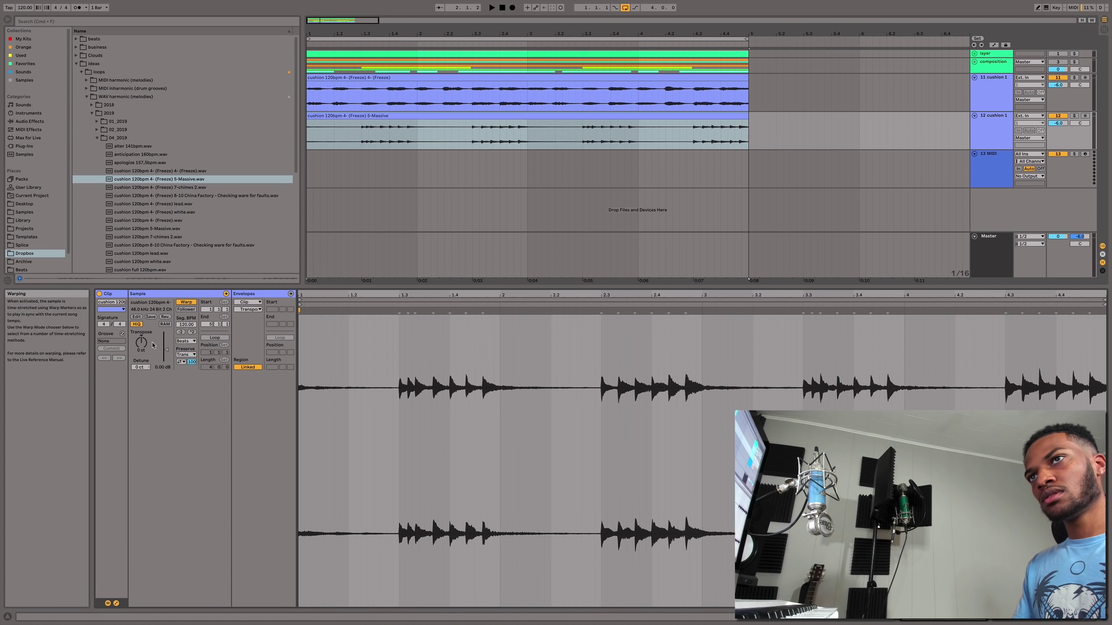
pyautogui.moveTo(142, 346); pyautogui.dragTo(142, 333)
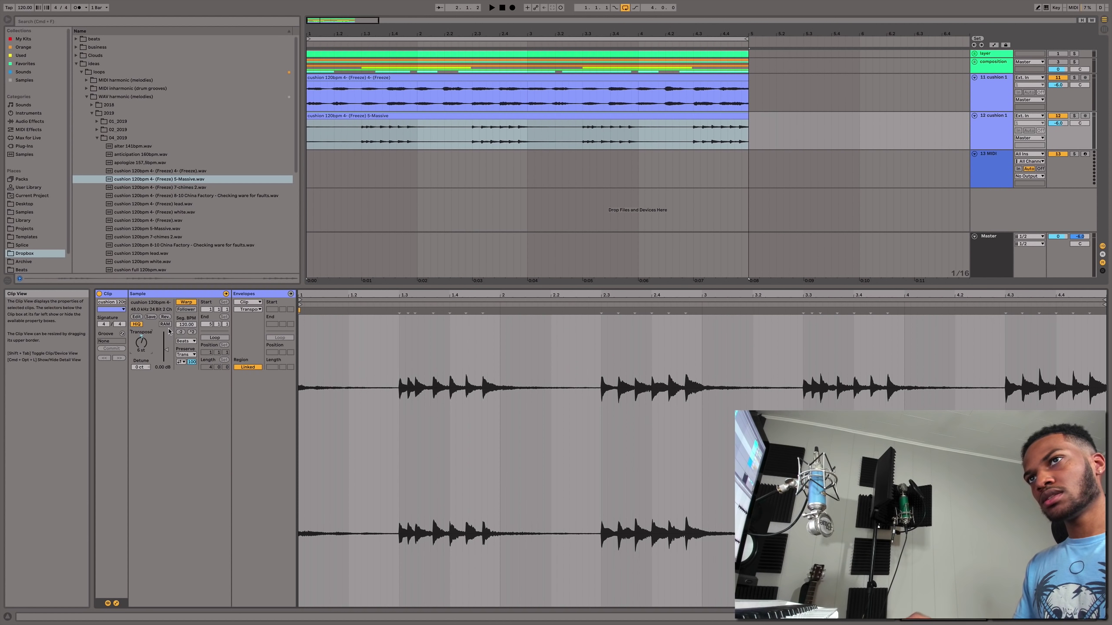
pyautogui.press('space')
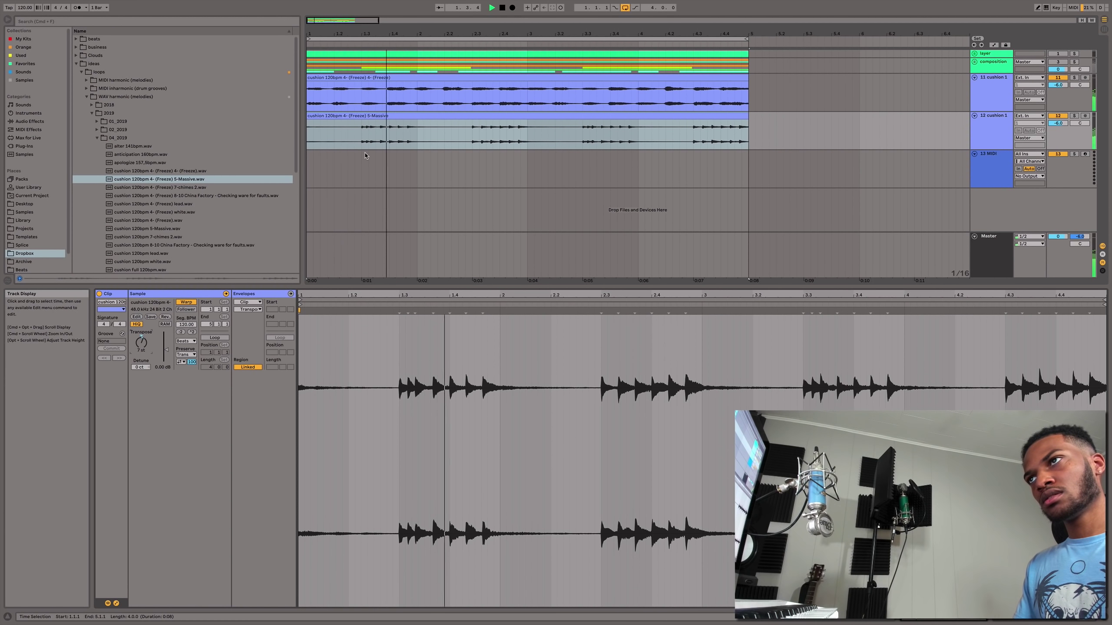
pyautogui.click(189, 341)
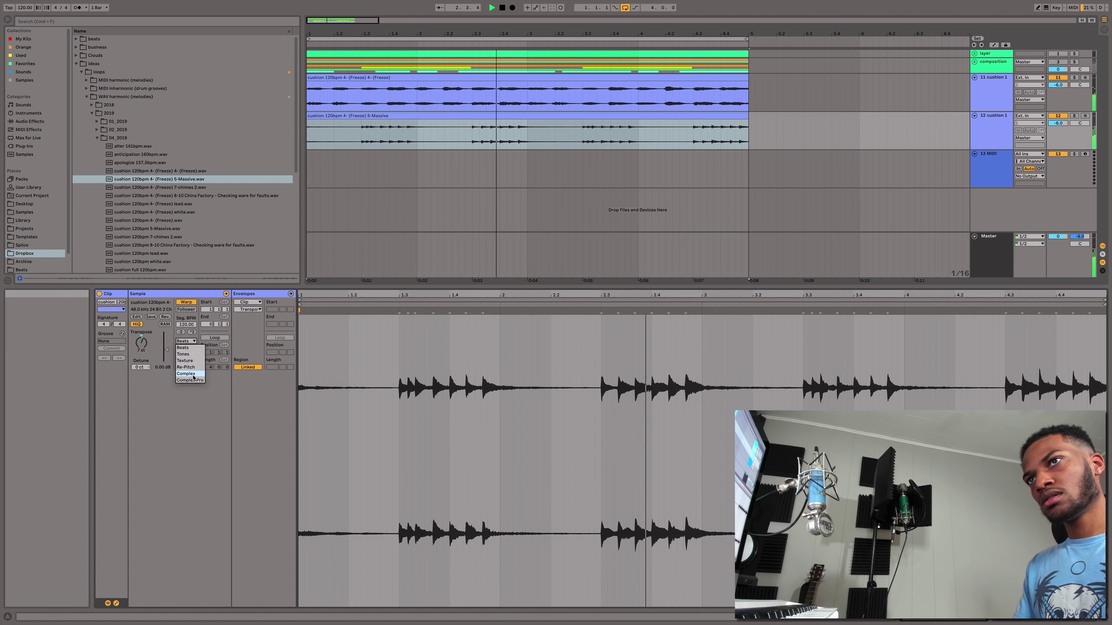
pyautogui.click(189, 375)
pyautogui.click(988, 148)
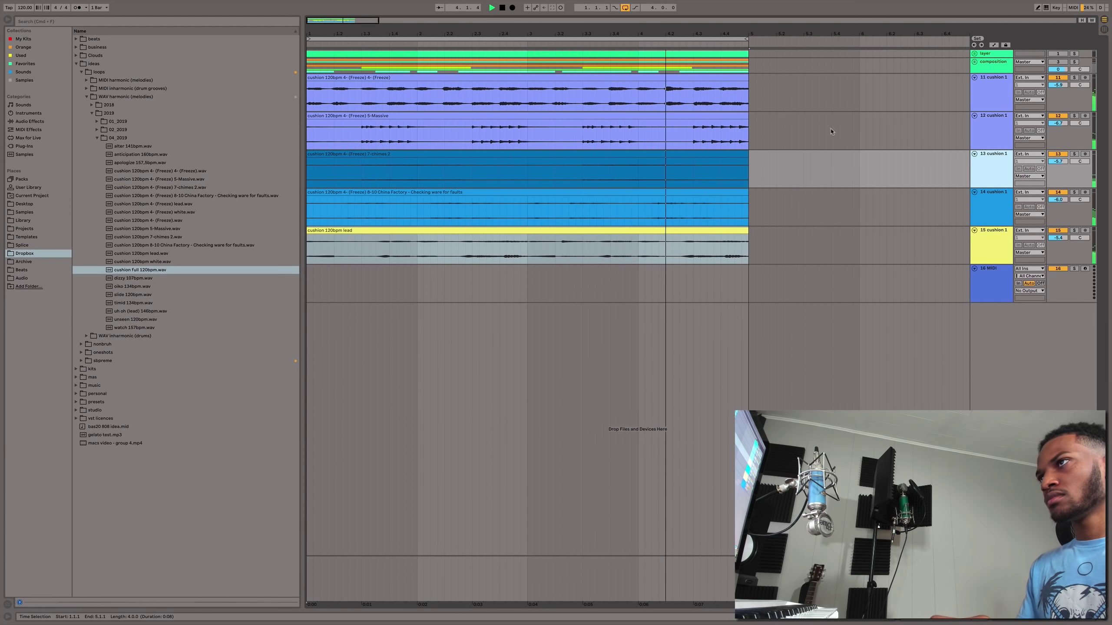
# Load an instrument from the browser onto the empty MIDI track below the cushion stems
pyautogui.click(725, 79)
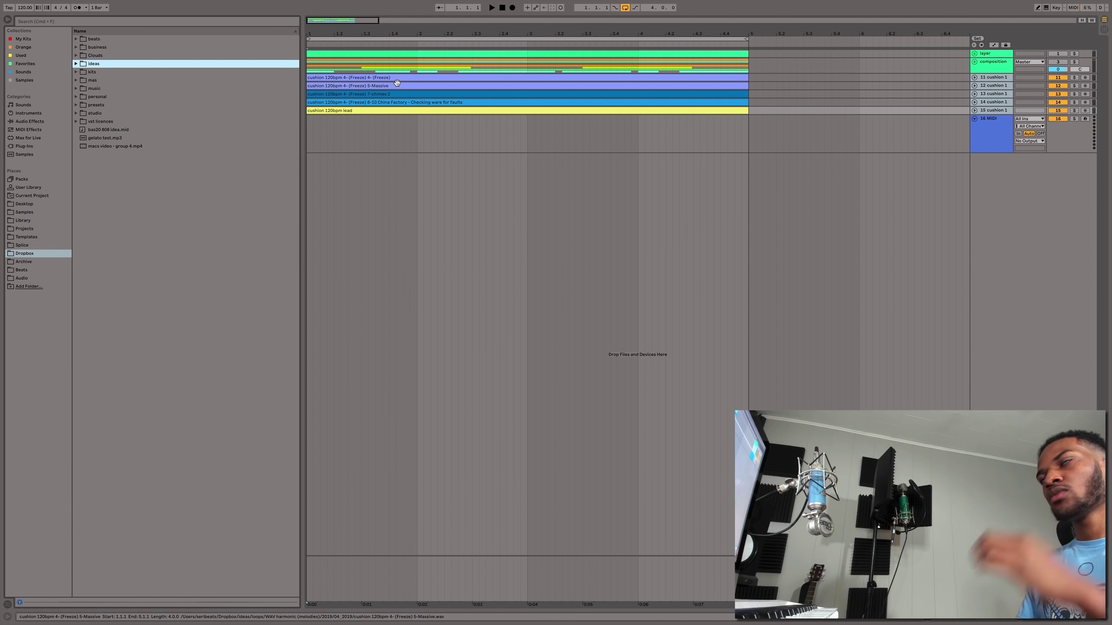
pyautogui.click(988, 129)
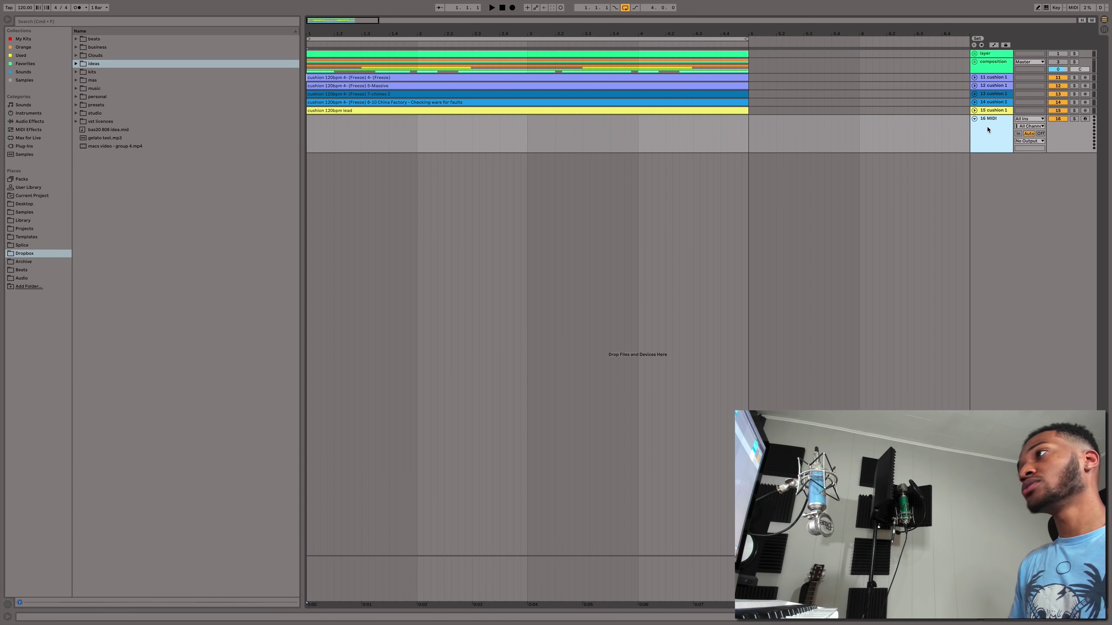
pyautogui.click(38, 114)
pyautogui.moveTo(100, 56); pyautogui.dragTo(975, 128)
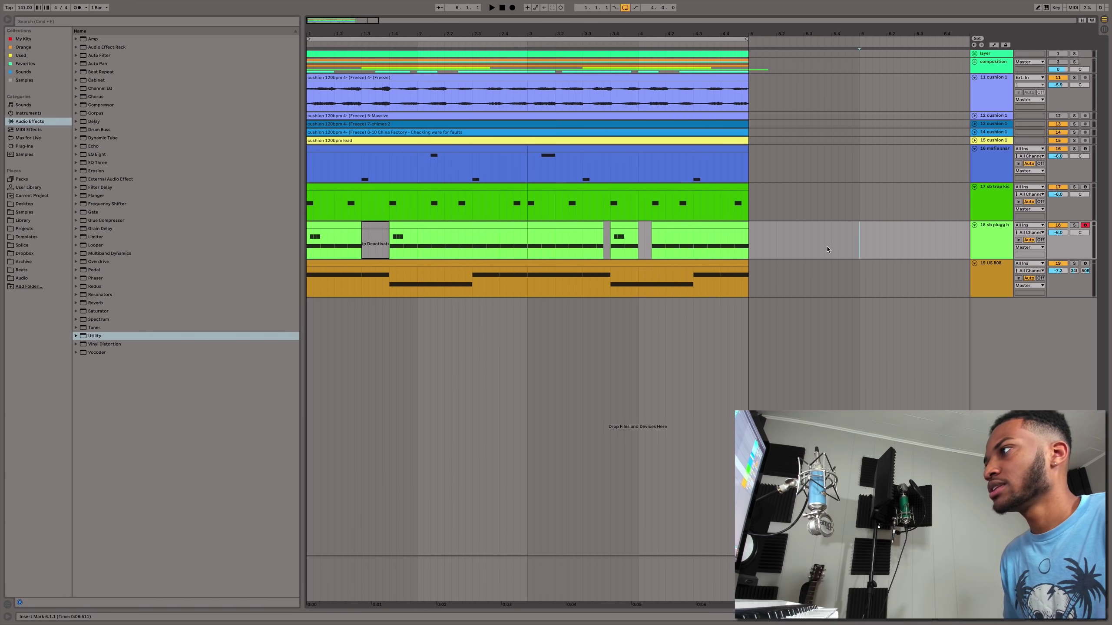
# Group the mafia snare, sb trap kick, sb plugg hi-hat and US 808 tracks together
pyautogui.moveTo(755, 162)
pyautogui.mouseDown()
pyautogui.moveTo(856, 170)
pyautogui.moveTo(747, 169)
pyautogui.mouseUp()
pyautogui.click(1007, 176)
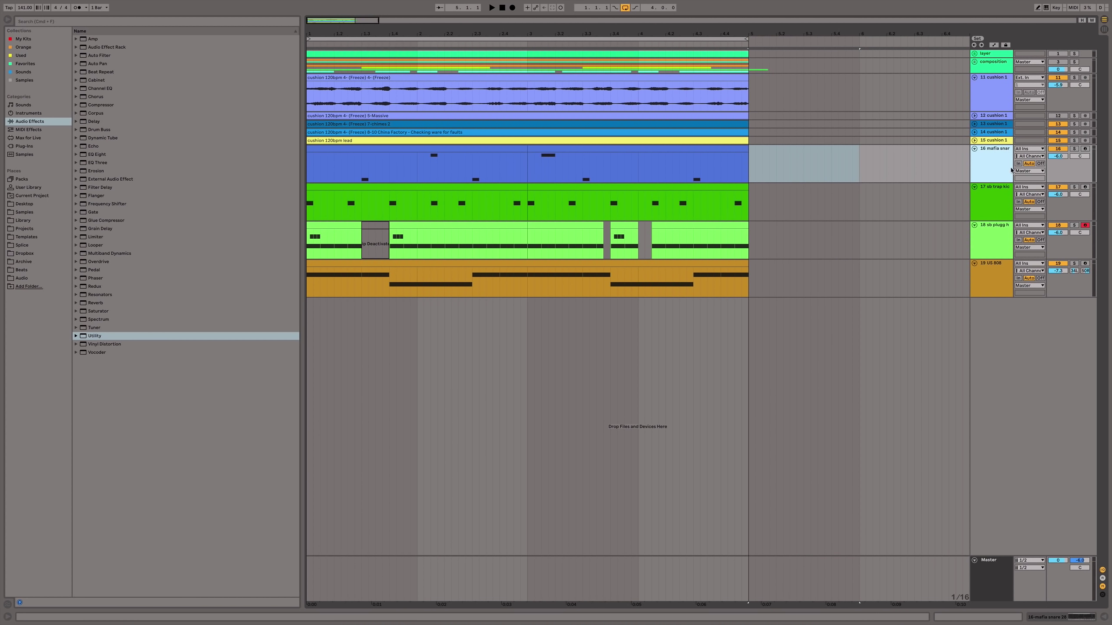
pyautogui.click(990, 200)
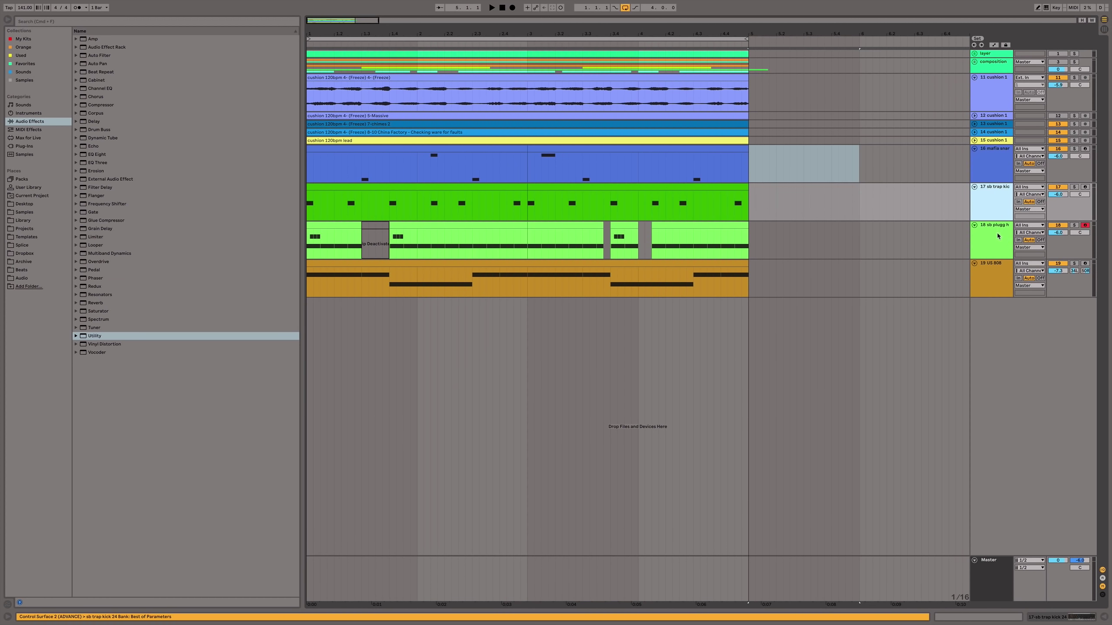
pyautogui.click(1018, 237)
pyautogui.click(982, 282)
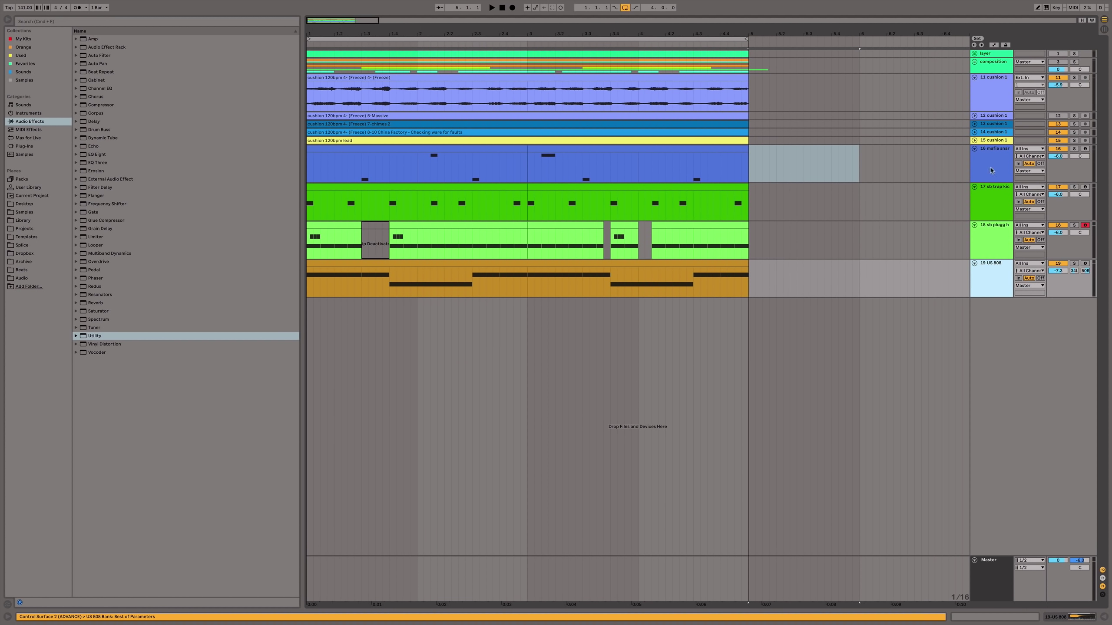
pyautogui.keyDown('shift'); pyautogui.click(988, 153); pyautogui.keyUp('shift')
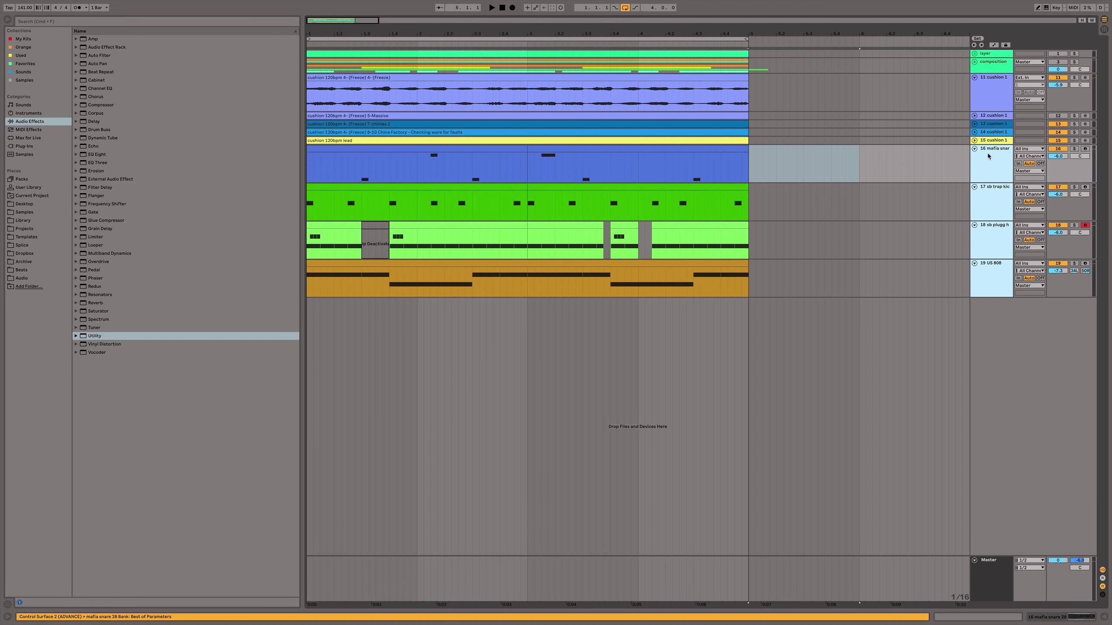
pyautogui.press('super+g')
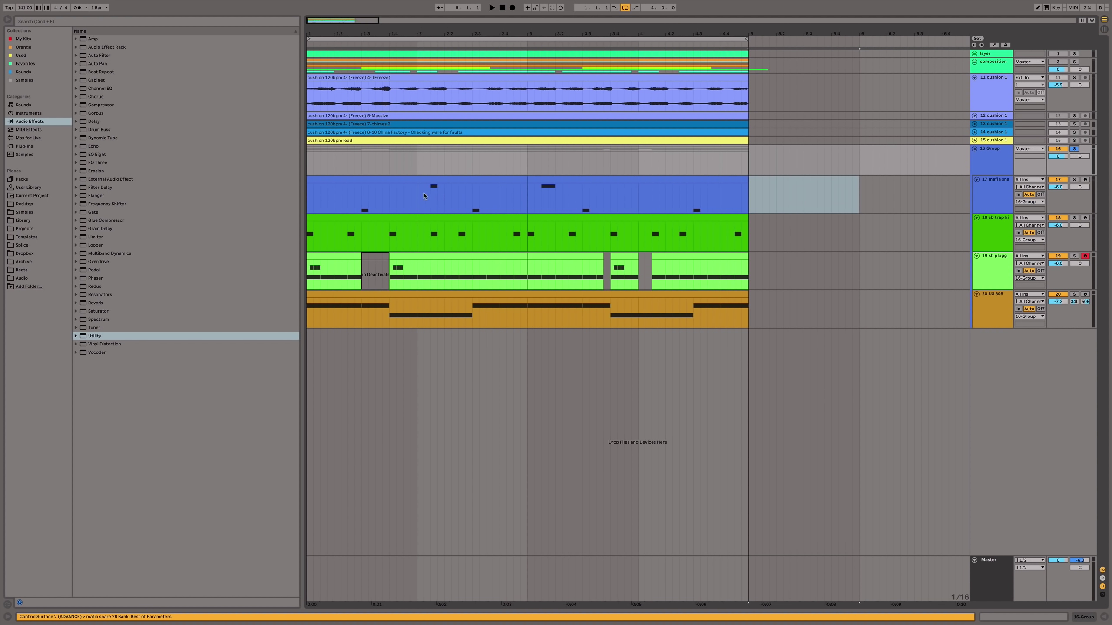
# Listen to the grouped drums on their own, then solo the trap kick track and examine its clip's notes
pyautogui.click(394, 185)
pyautogui.press('space')
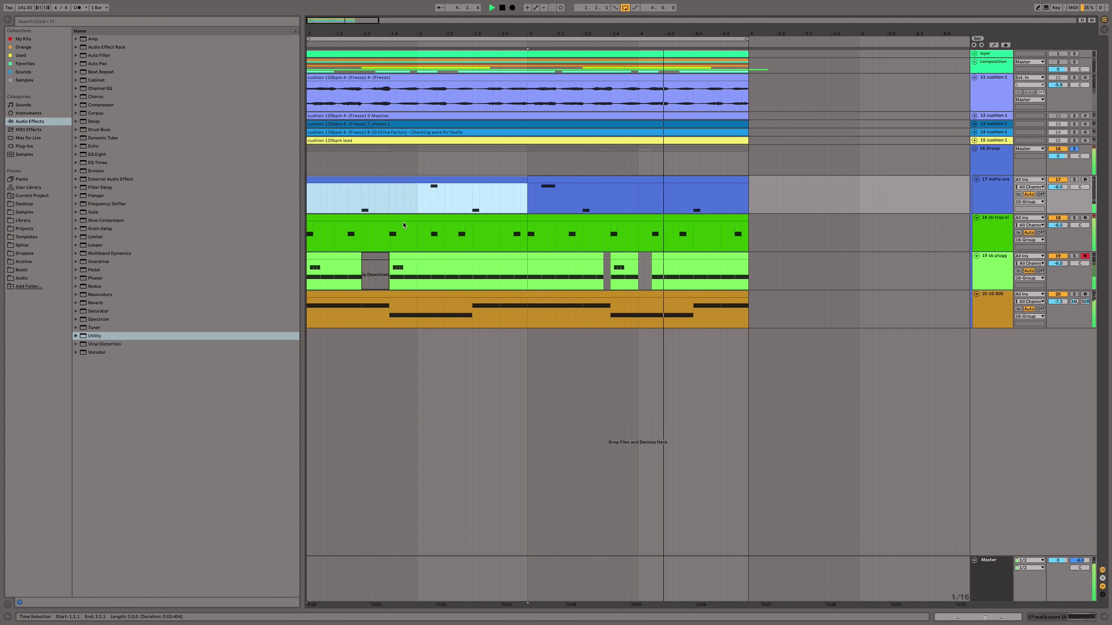
pyautogui.press('space')
pyautogui.click(381, 219)
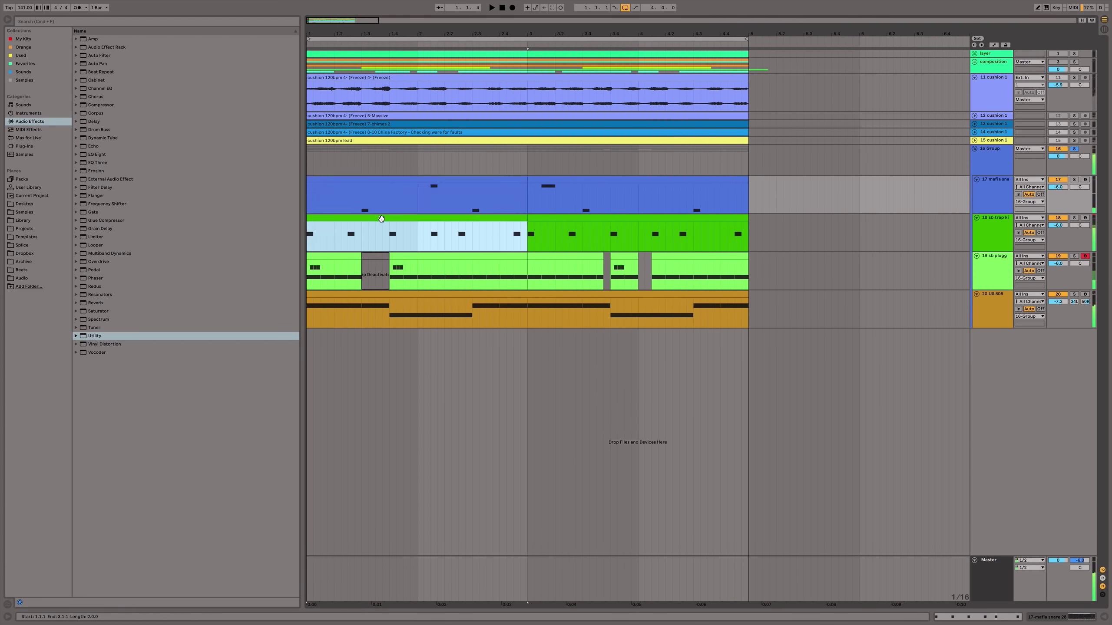
pyautogui.doubleClick(382, 219)
pyautogui.click(1073, 198)
pyautogui.press('space')
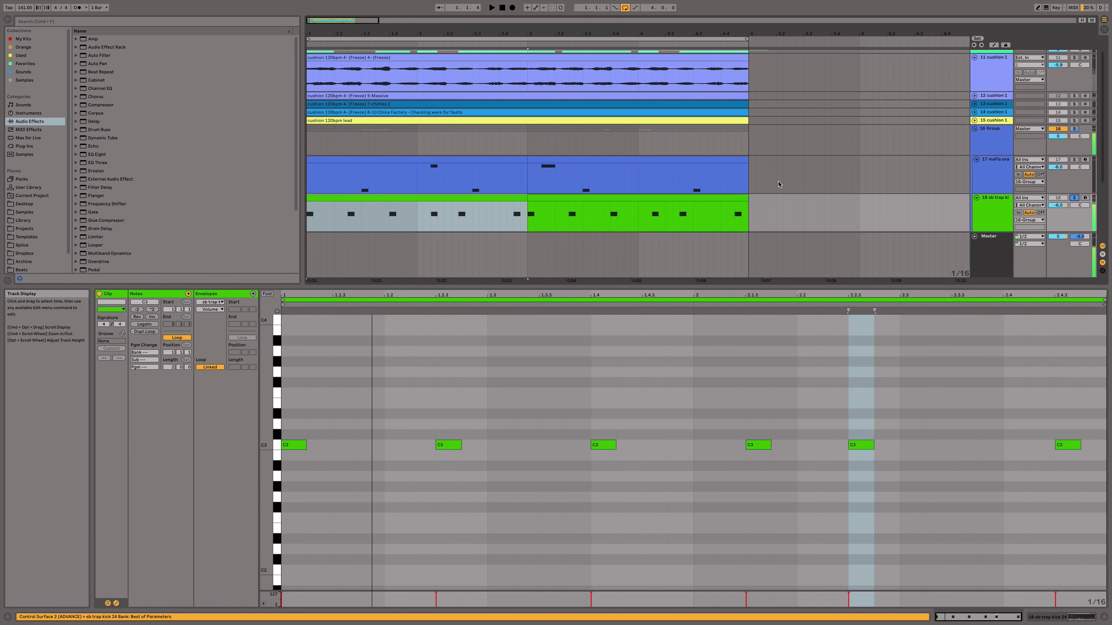
# Solo the mafia snare track, listen to it and examine its clip's notes and its sampler device
pyautogui.click(371, 178)
pyautogui.click(1074, 159)
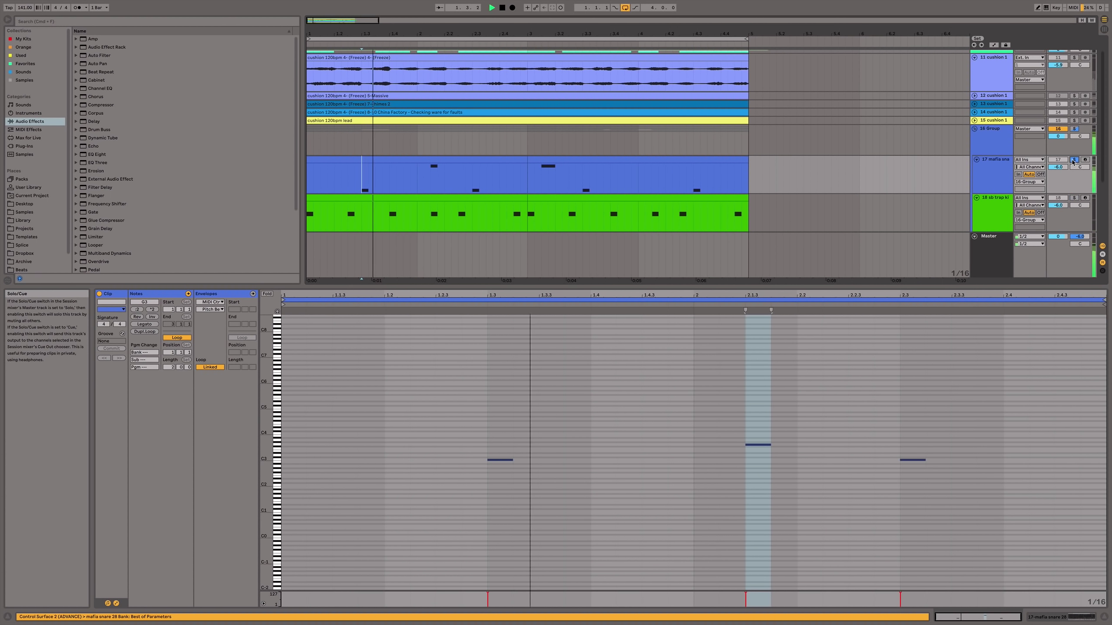
pyautogui.scroll(-3, 947, 183)
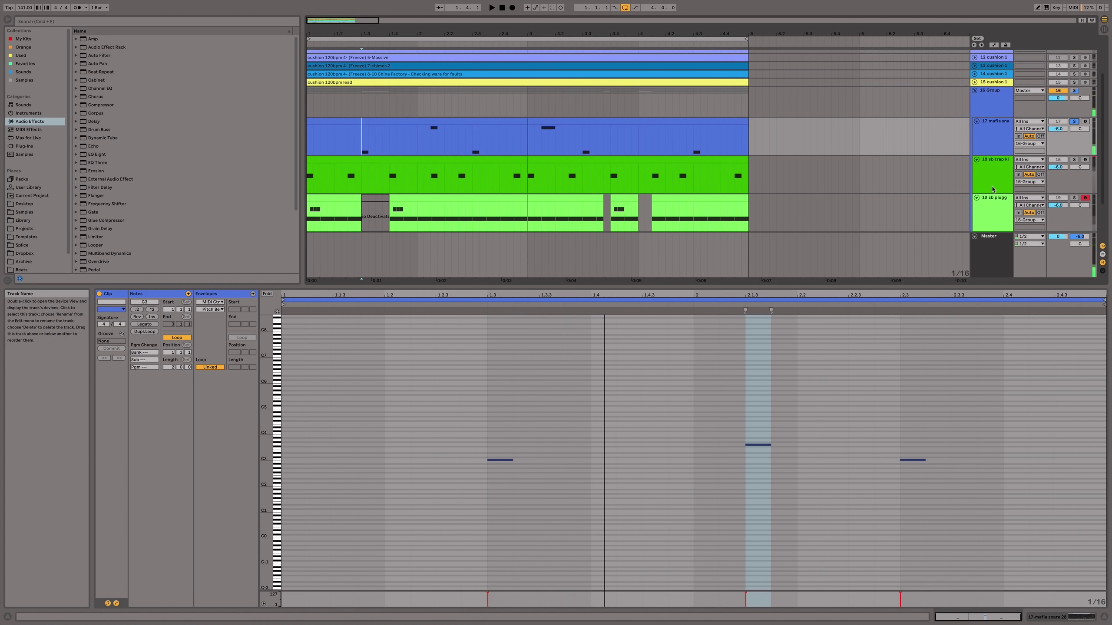
pyautogui.scroll(-1, 990, 191)
pyautogui.doubleClick(989, 127)
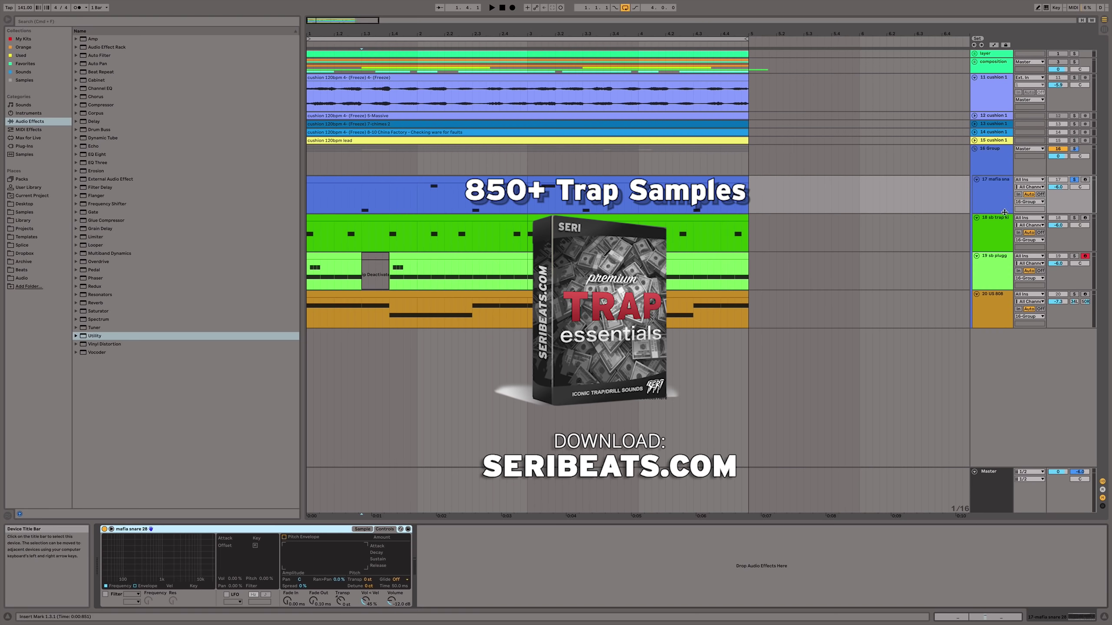
# Solo the trap kick and the plugg hi-hat tracks in turn and listen to each with its sampler shown
pyautogui.click(1056, 218)
pyautogui.click(1074, 218)
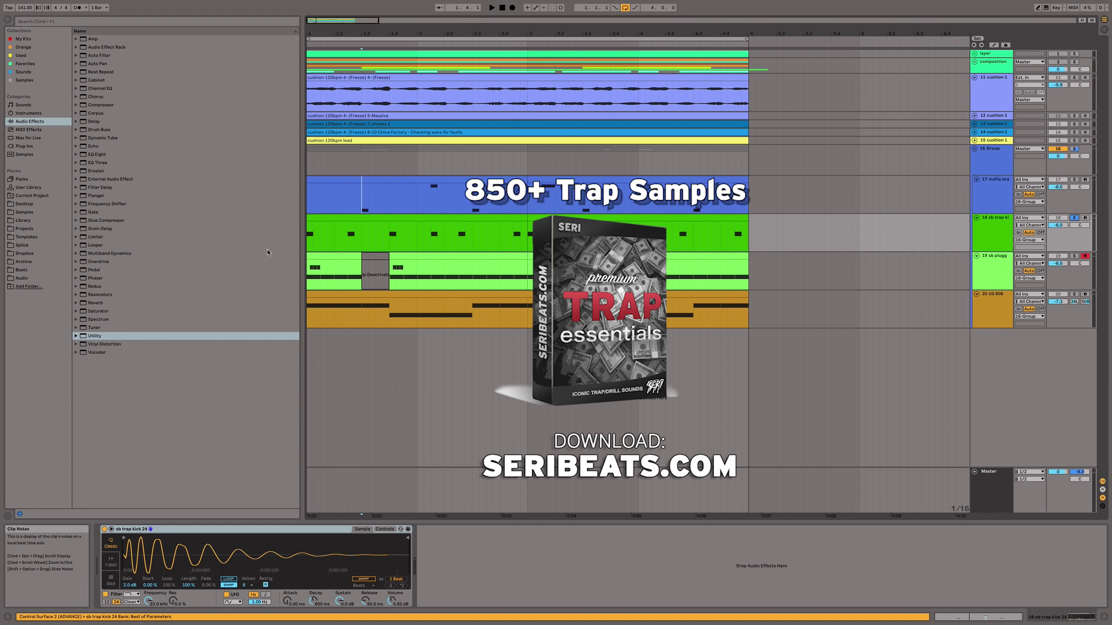
pyautogui.click(348, 237)
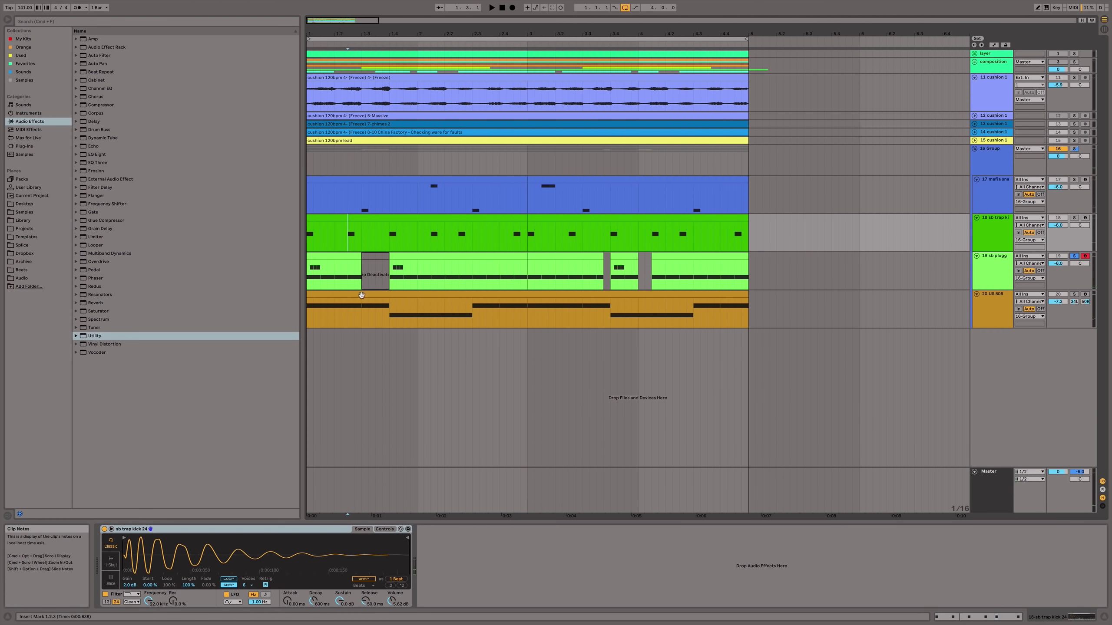
pyautogui.click(317, 257)
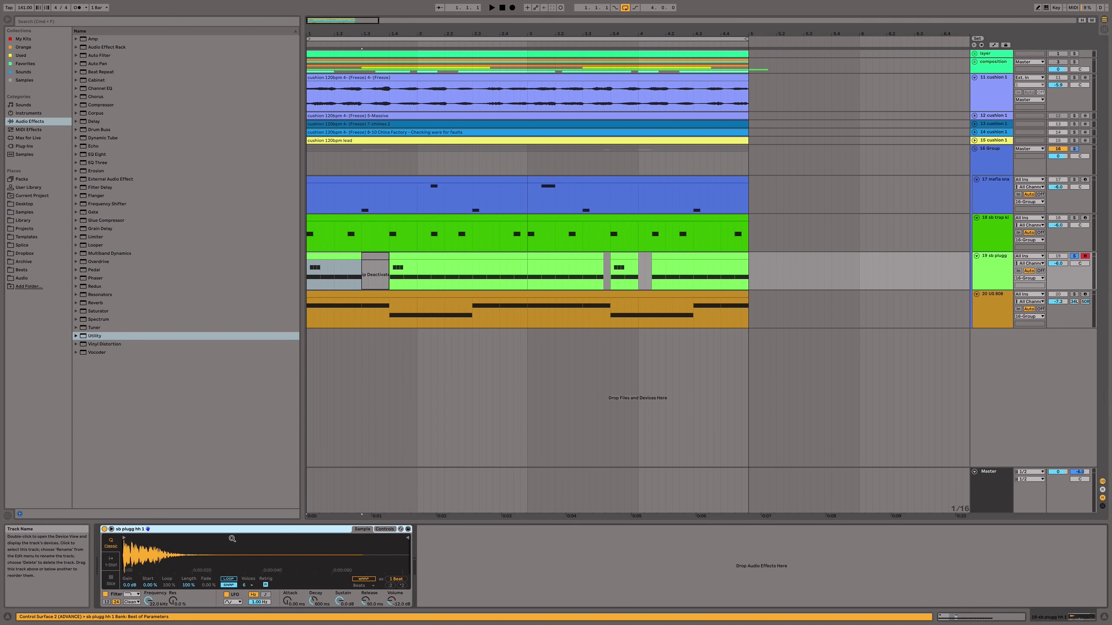
pyautogui.press('space')
pyautogui.click(393, 284)
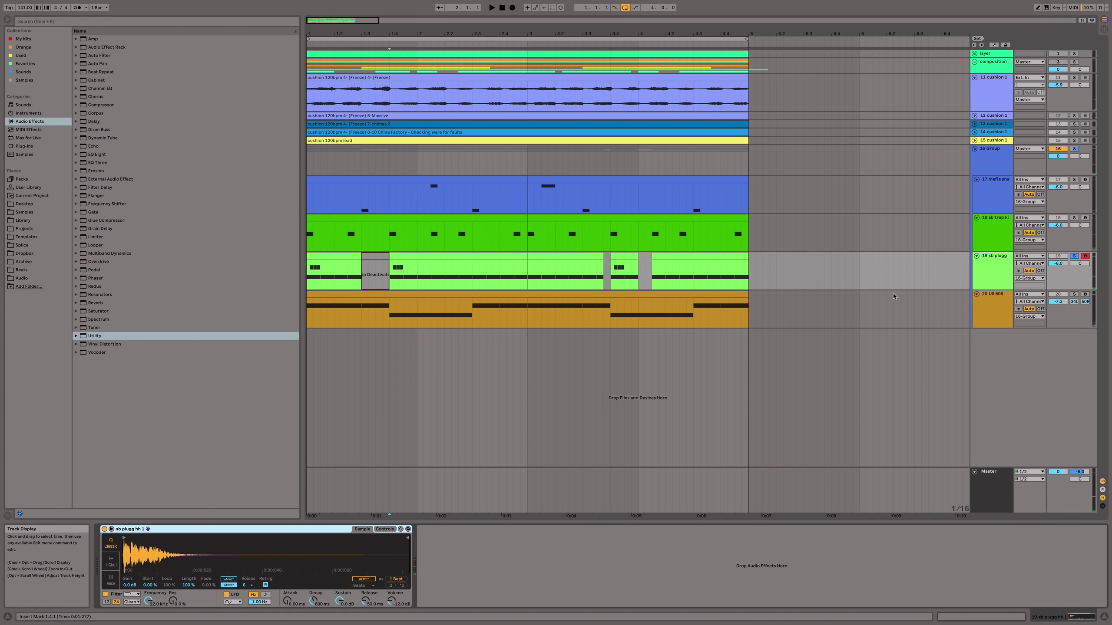
# Solo the US 808 track and listen to its clip, then clear the solo and play all tracks together
pyautogui.click(1075, 294)
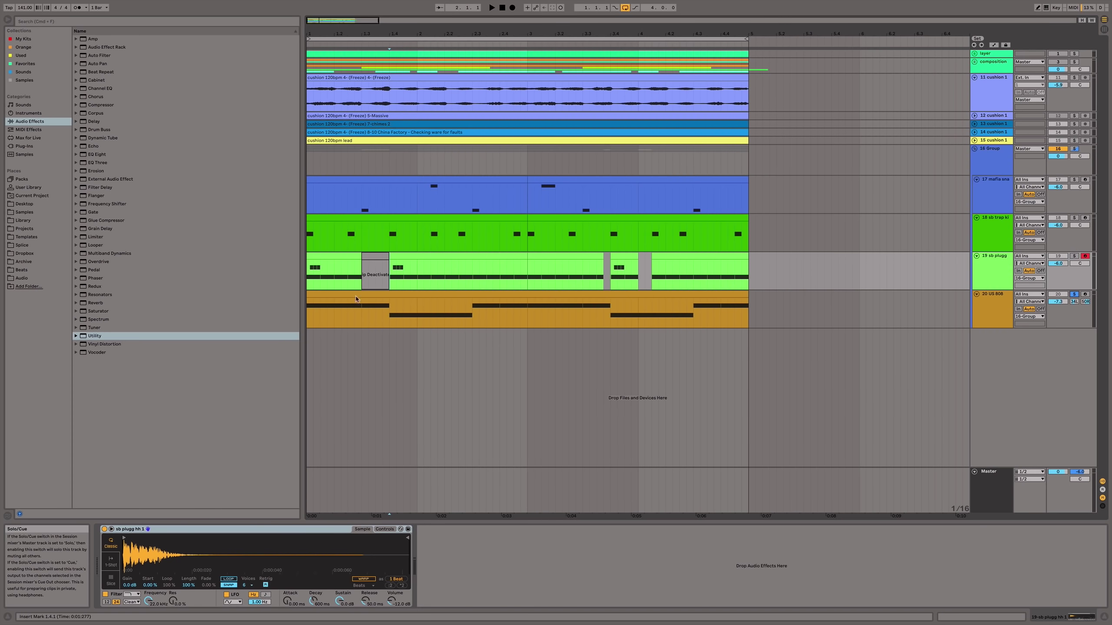
pyautogui.click(324, 294)
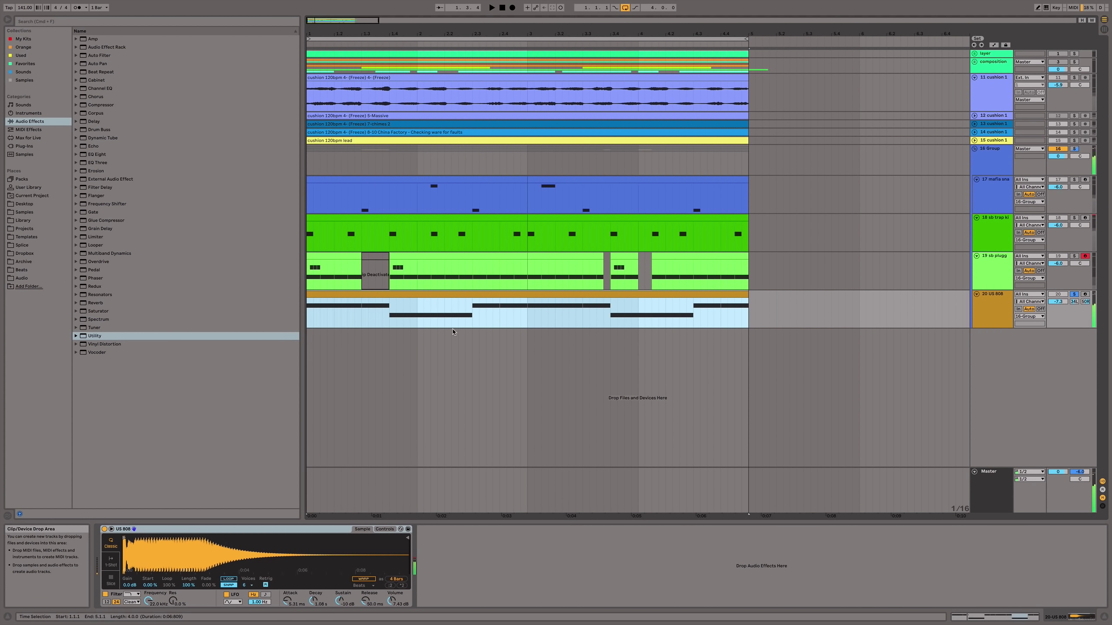
pyautogui.click(1074, 294)
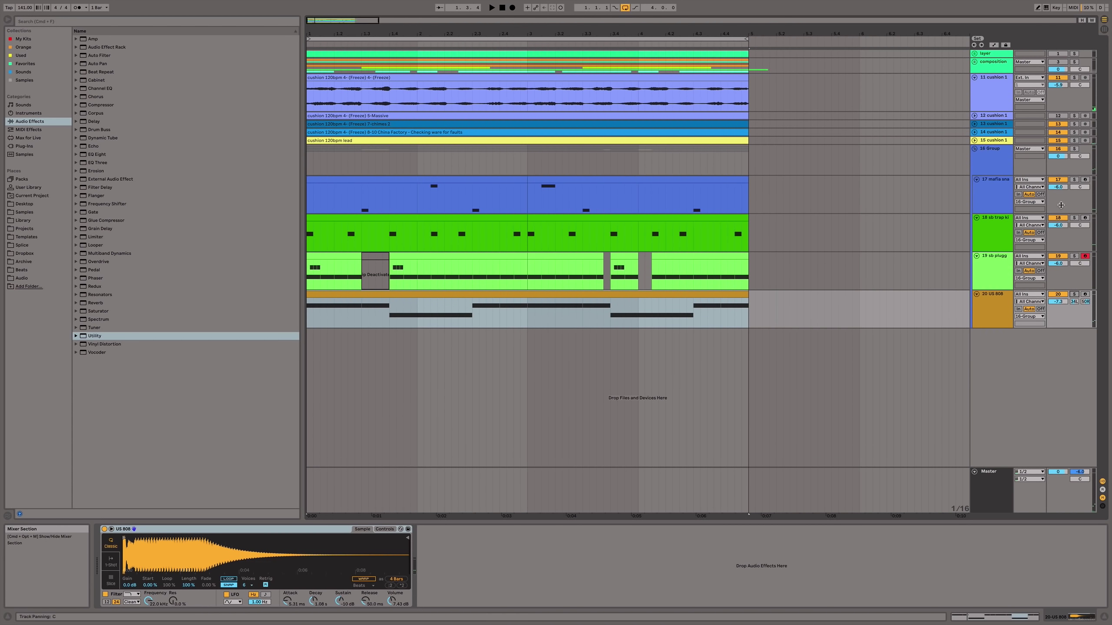
pyautogui.press('space')
pyautogui.press('space')
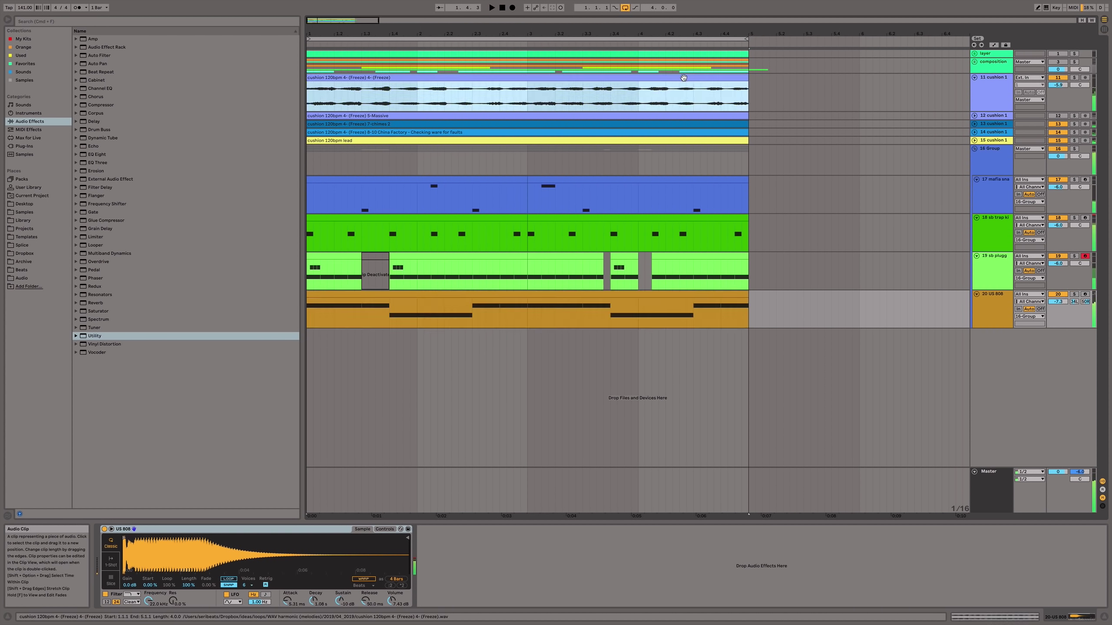
# Examine the sample settings of the cushion 4- (Freeze) clip, play the full loop and close the clip's detail view
pyautogui.doubleClick(436, 95)
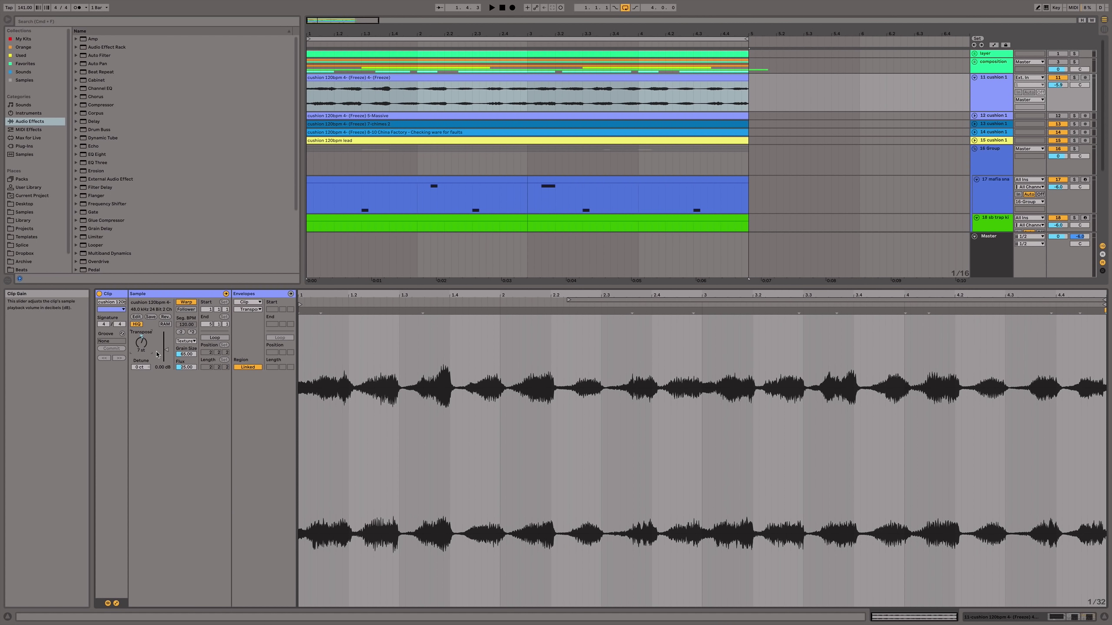
pyautogui.press('space')
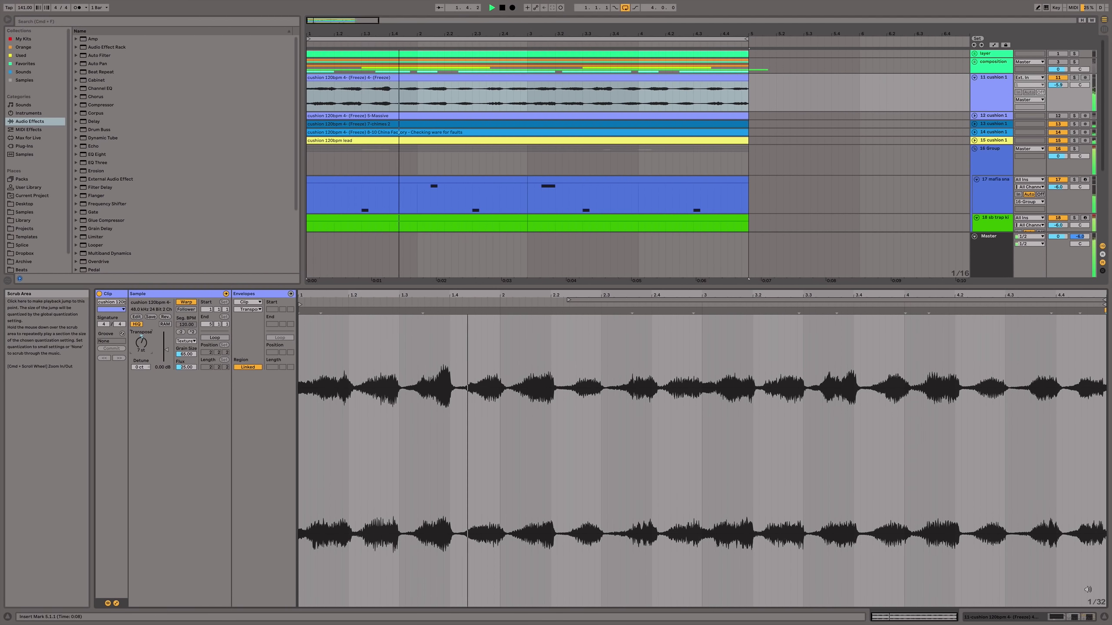
pyautogui.press('super+alt+l')
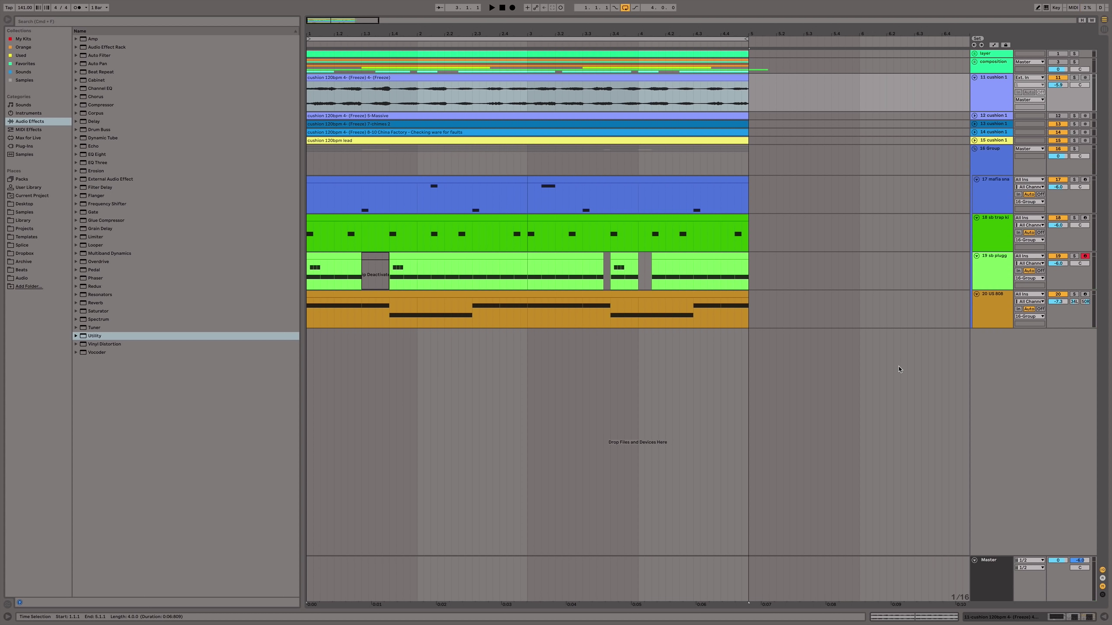
# Freeze and flatten the mafia snare, trap kick, plugg hi-hat and US 808 tracks into audio
pyautogui.click(815, 264)
pyautogui.moveTo(750, 308); pyautogui.dragTo(306, 184)
pyautogui.rightClick(759, 211)
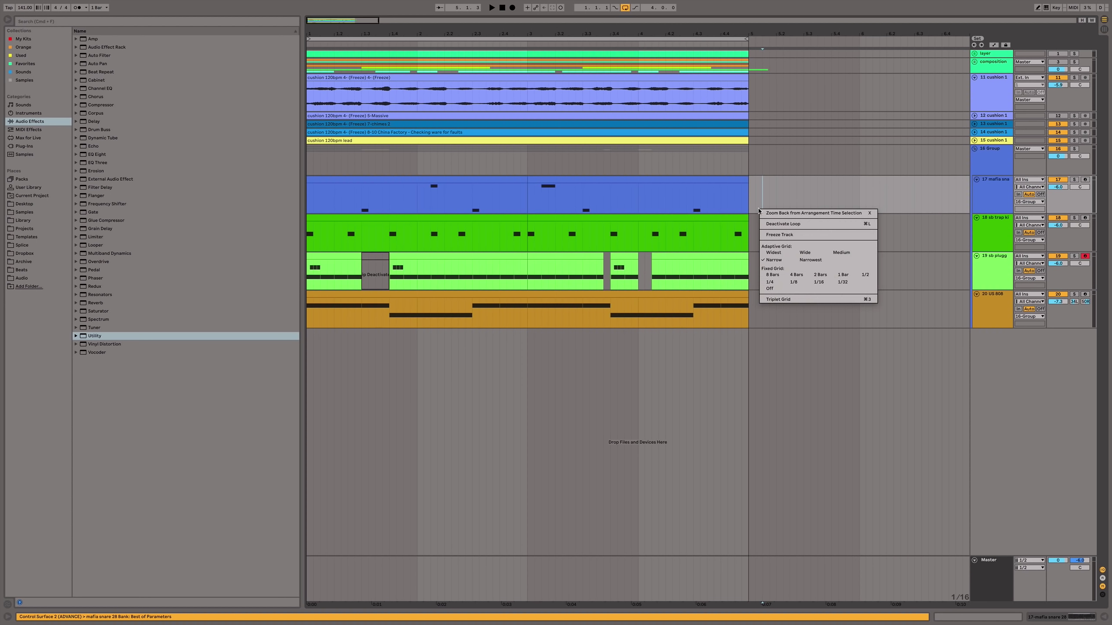
pyautogui.click(777, 236)
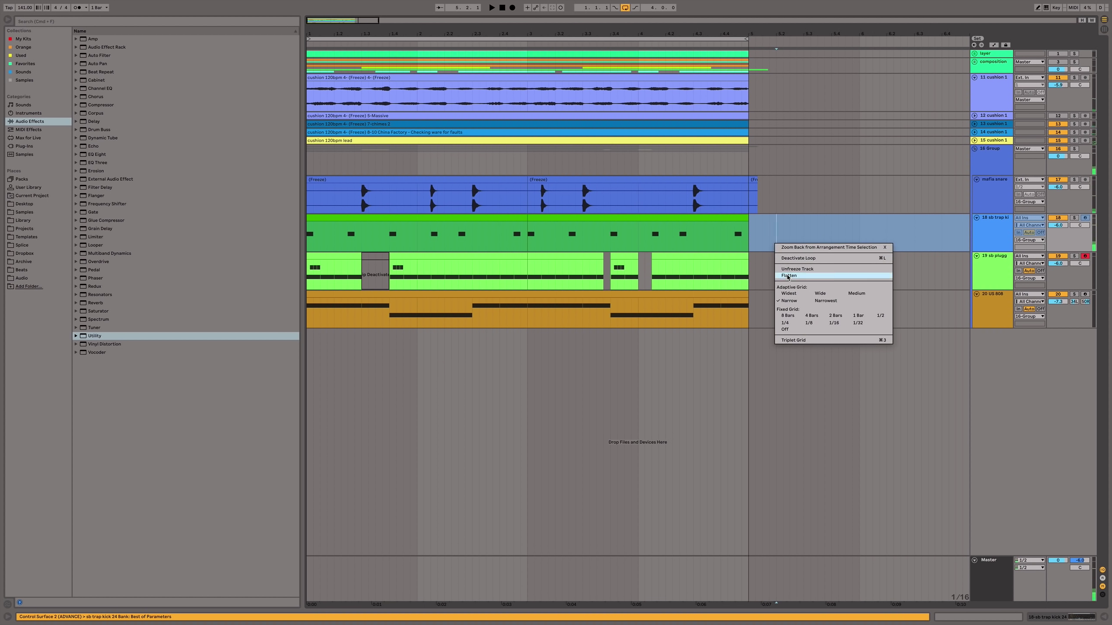
pyautogui.rightClick(784, 283)
pyautogui.click(803, 307)
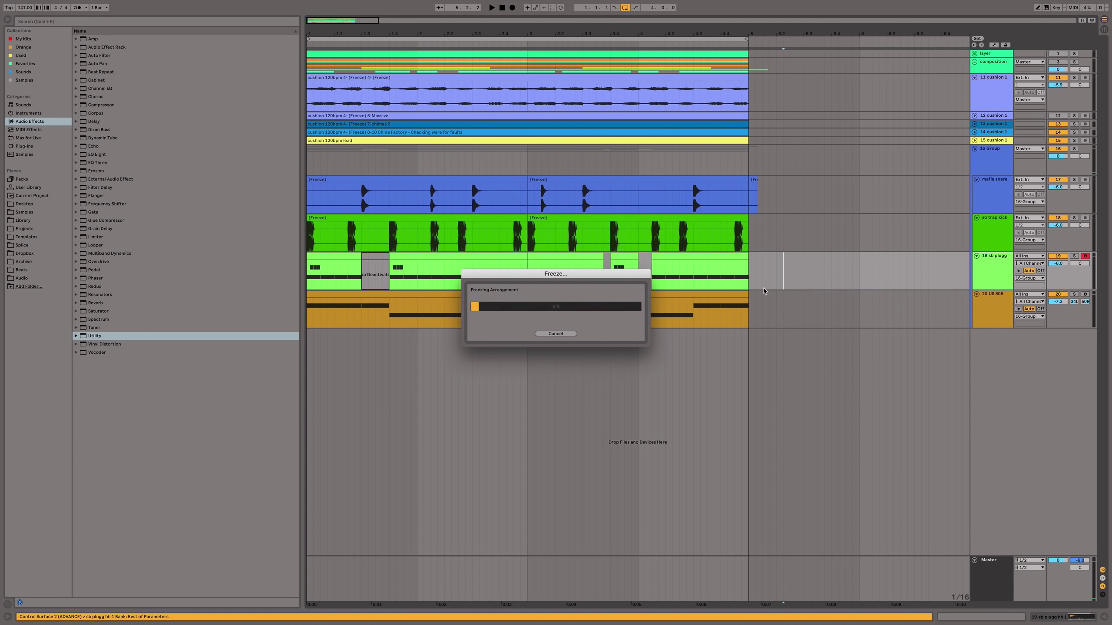
pyautogui.click(790, 281)
pyautogui.rightClick(789, 285)
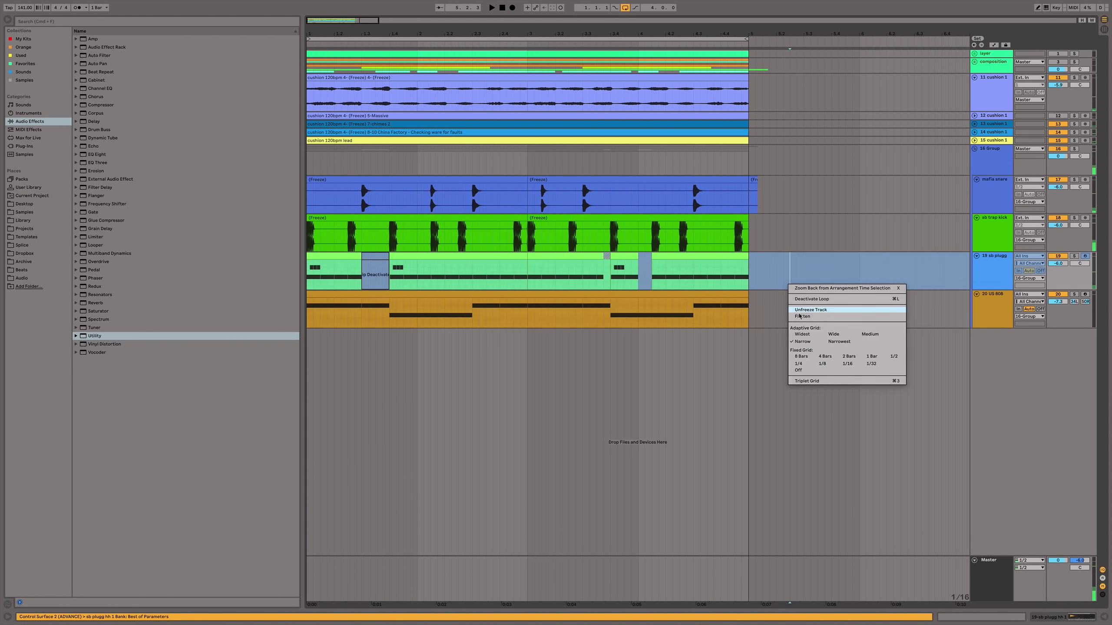
pyautogui.click(784, 318)
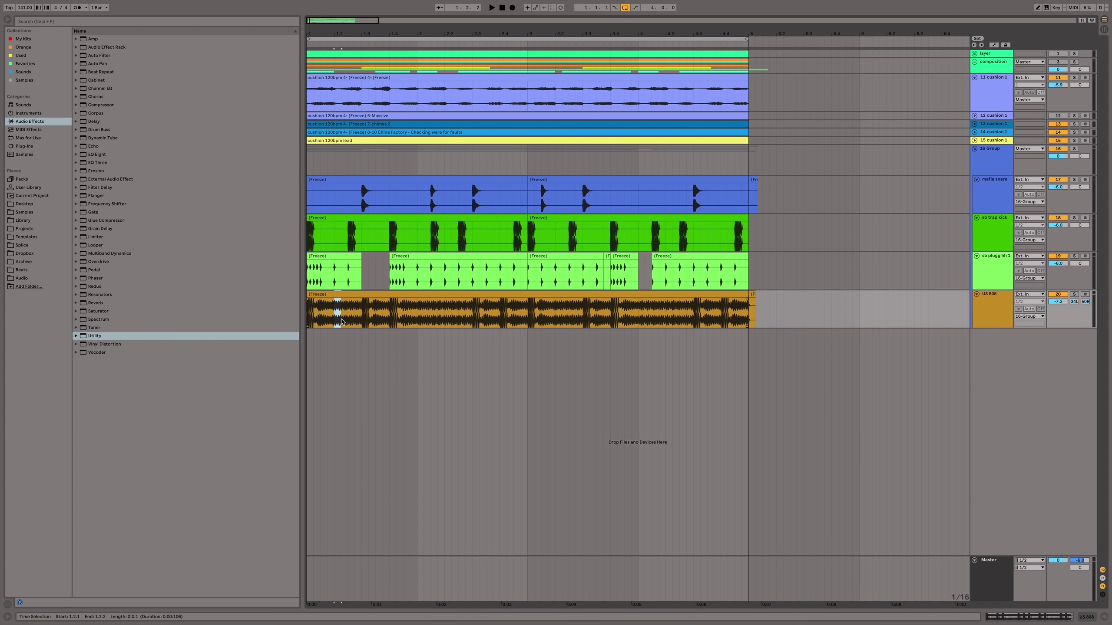
# Play the loop from its start to hear the flattened drums with the cushion stems
pyautogui.click(331, 74)
pyautogui.press('space')
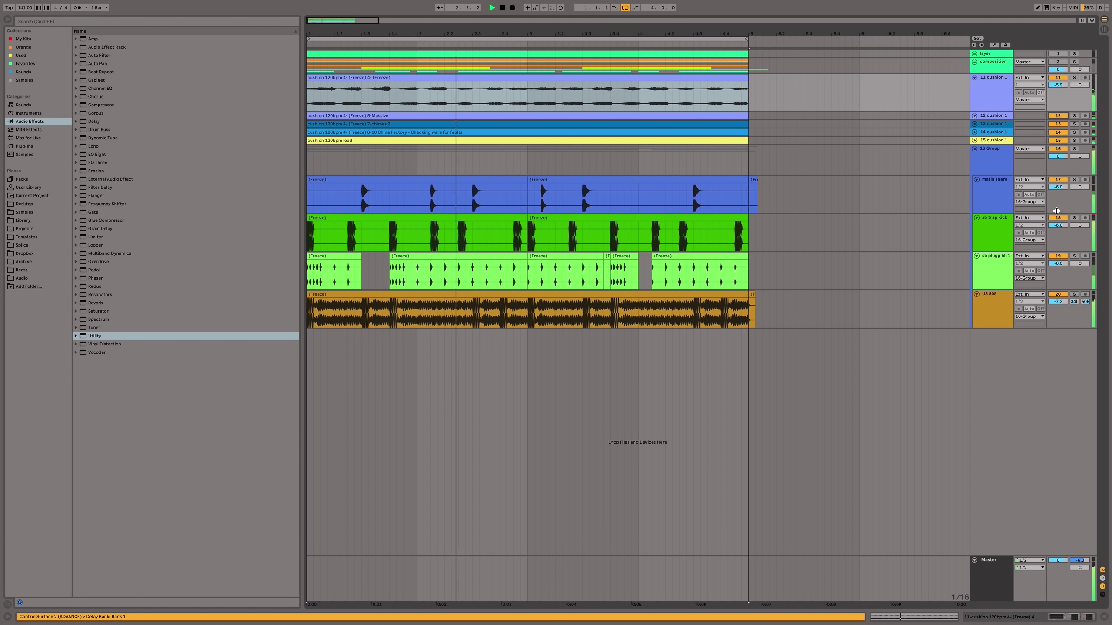
pyautogui.press('space')
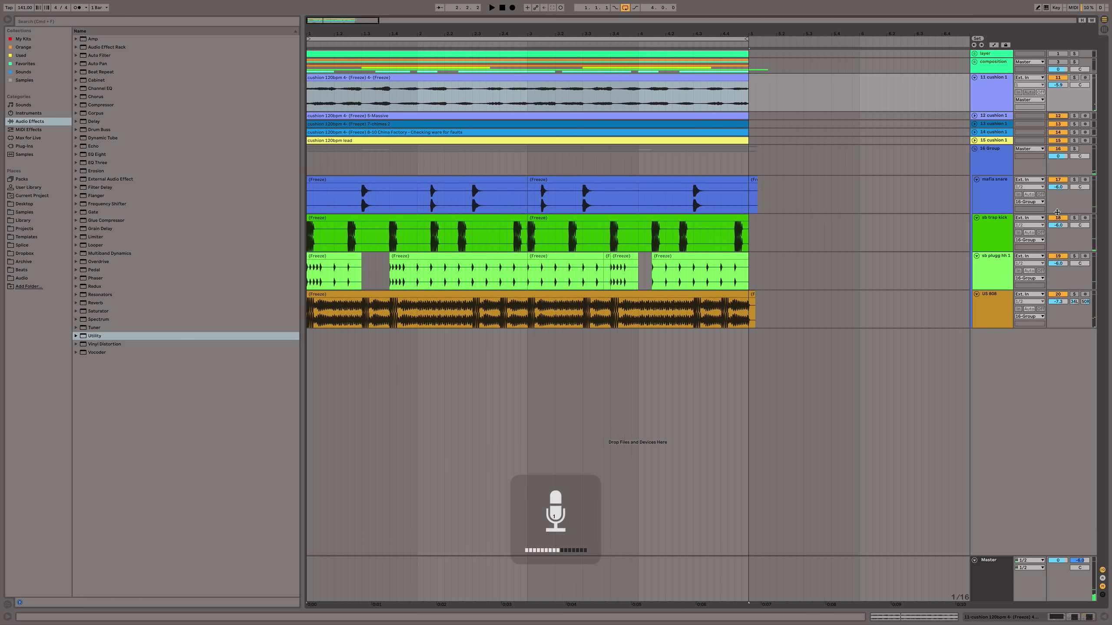
pyautogui.press('space')
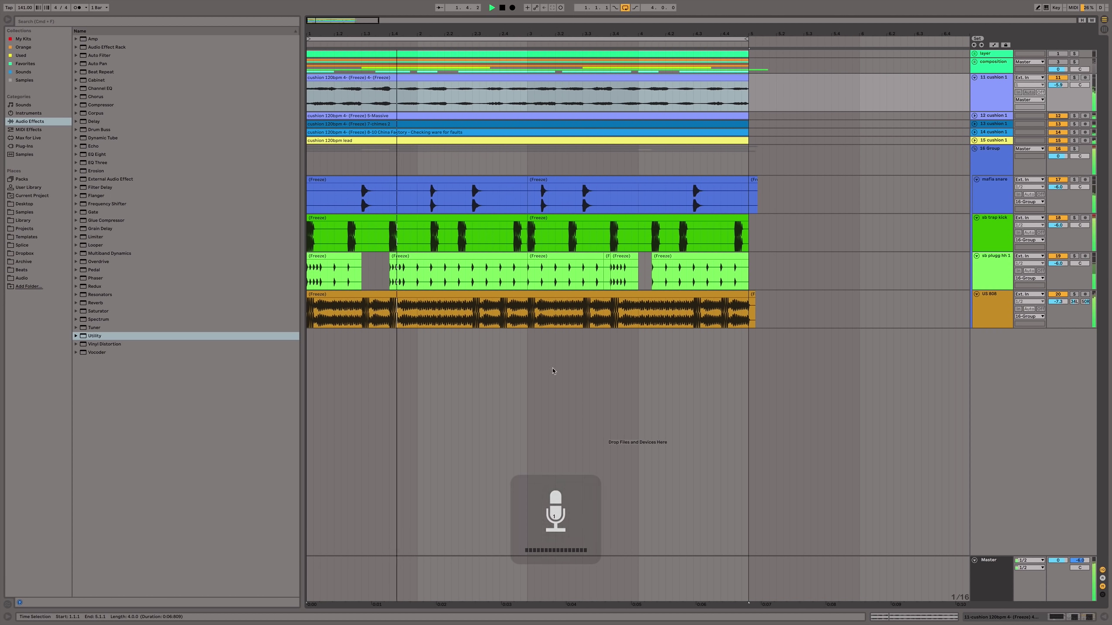
# Deactivate short slices of the US 808 and cushion 4- (Freeze) clips just before beats 1.3 and 3.3, then play the loop
pyautogui.click(347, 319)
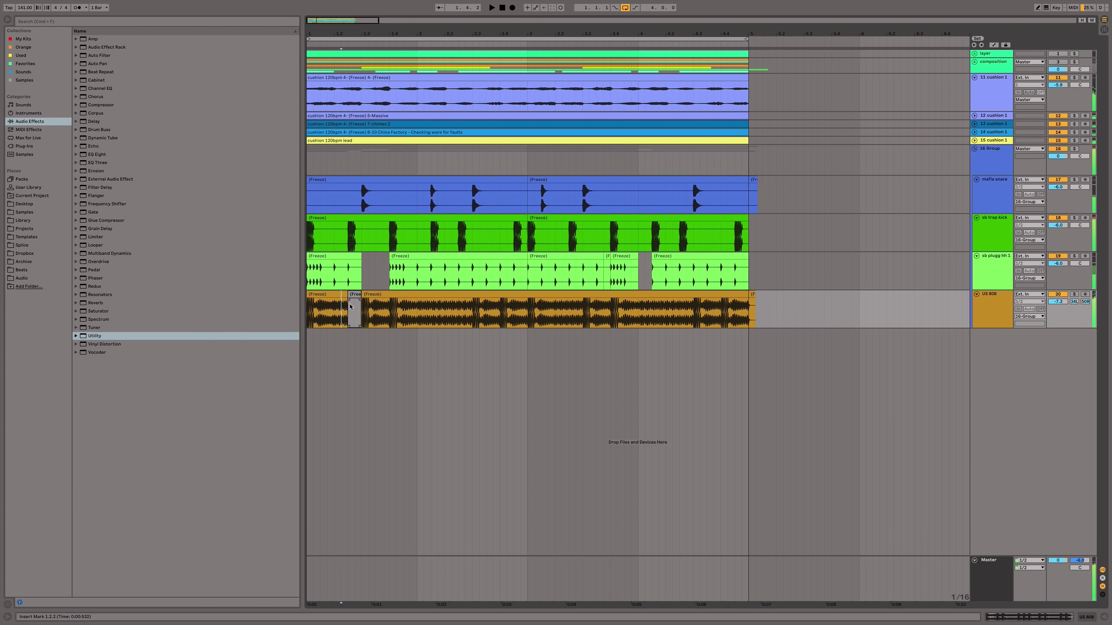
pyautogui.press('0')
pyautogui.press('space')
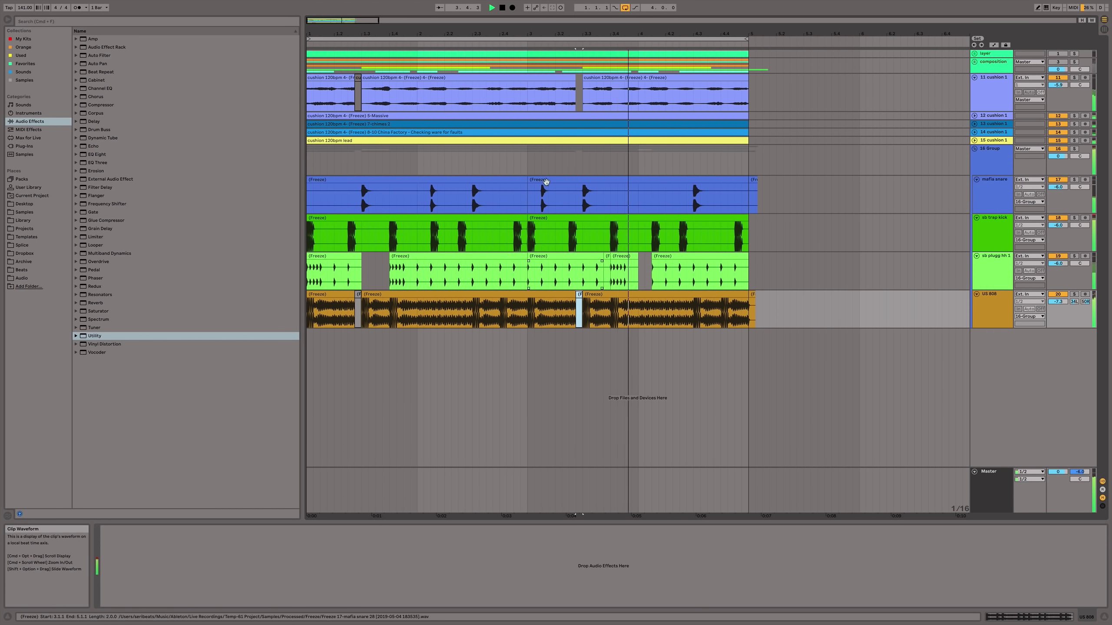
# Deactivate a short slice of the US 808 clip ending at 2.1.4 and play the result
pyautogui.press('a')
pyautogui.click(428, 319)
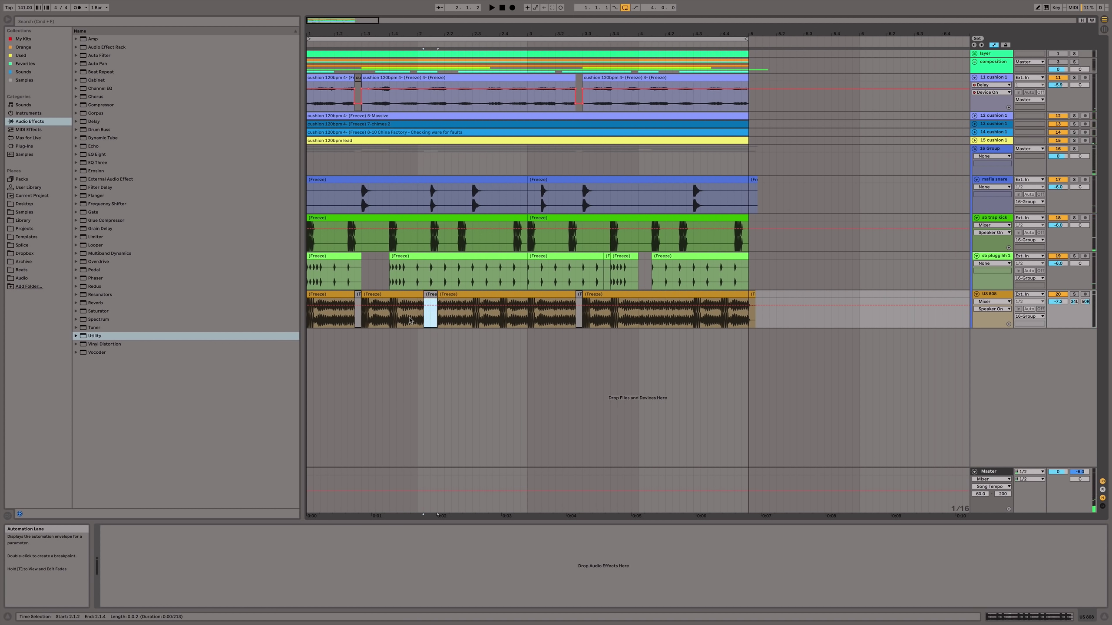
pyautogui.press('space')
pyautogui.click(425, 295)
pyautogui.press('space')
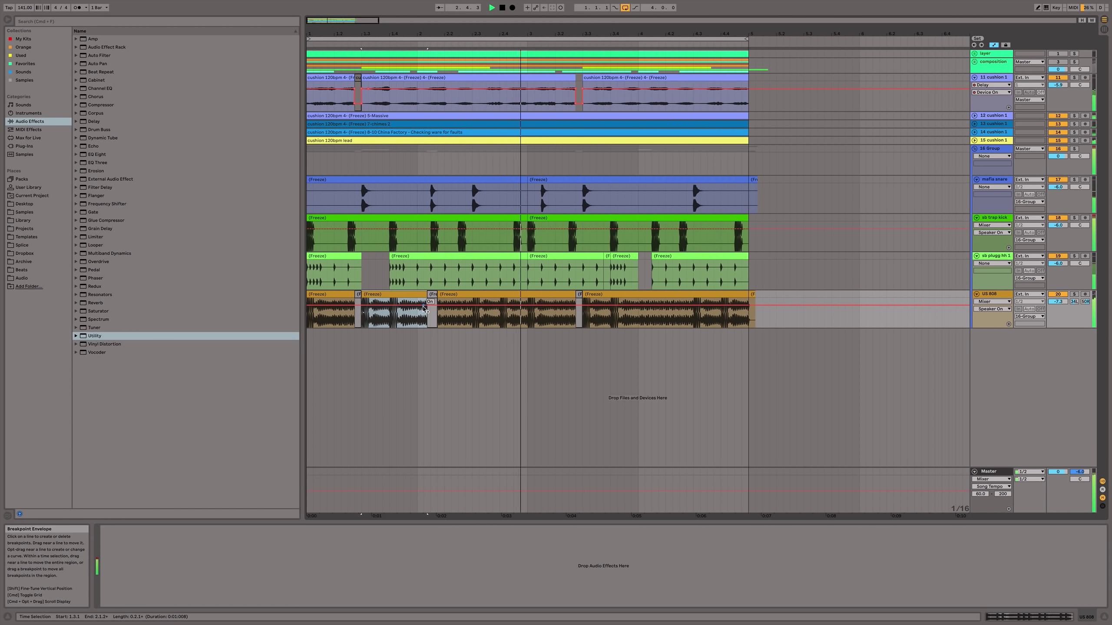
# Hide the automation lanes and deactivate more short hi-hat and US 808 slices, plus the cushion, kick, hi-hat and 808 endings before bar 5
pyautogui.press('a')
pyautogui.click(425, 303)
pyautogui.click(553, 308)
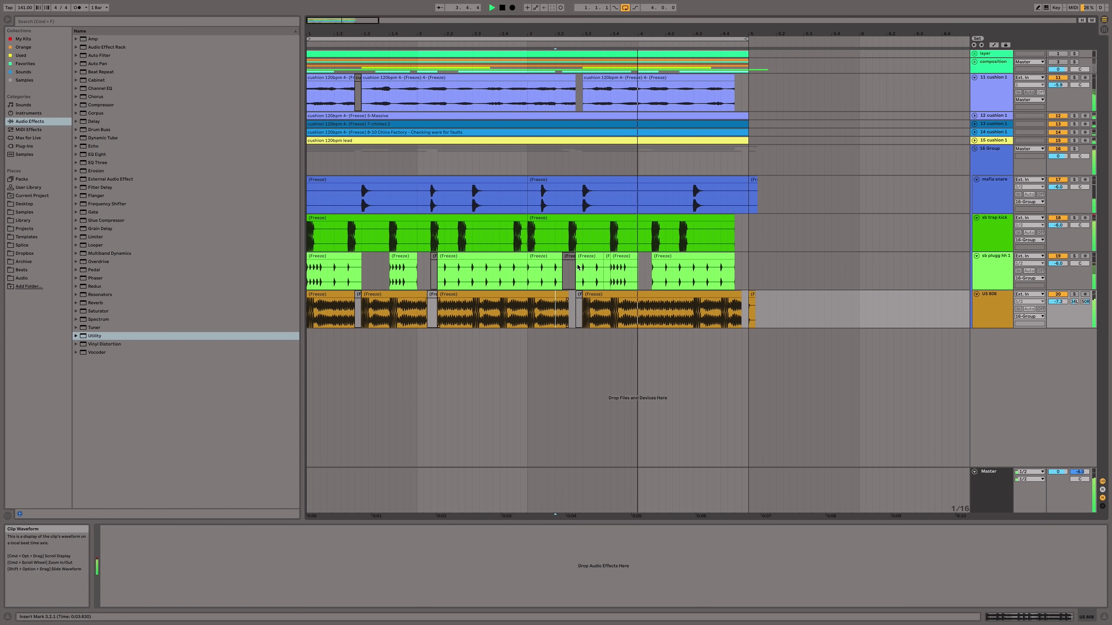
# Shorten the last hi-hat clip to end at beat 4.4 and extend the last US 808 clip to bar 5
pyautogui.moveTo(577, 272); pyautogui.dragTo(583, 272)
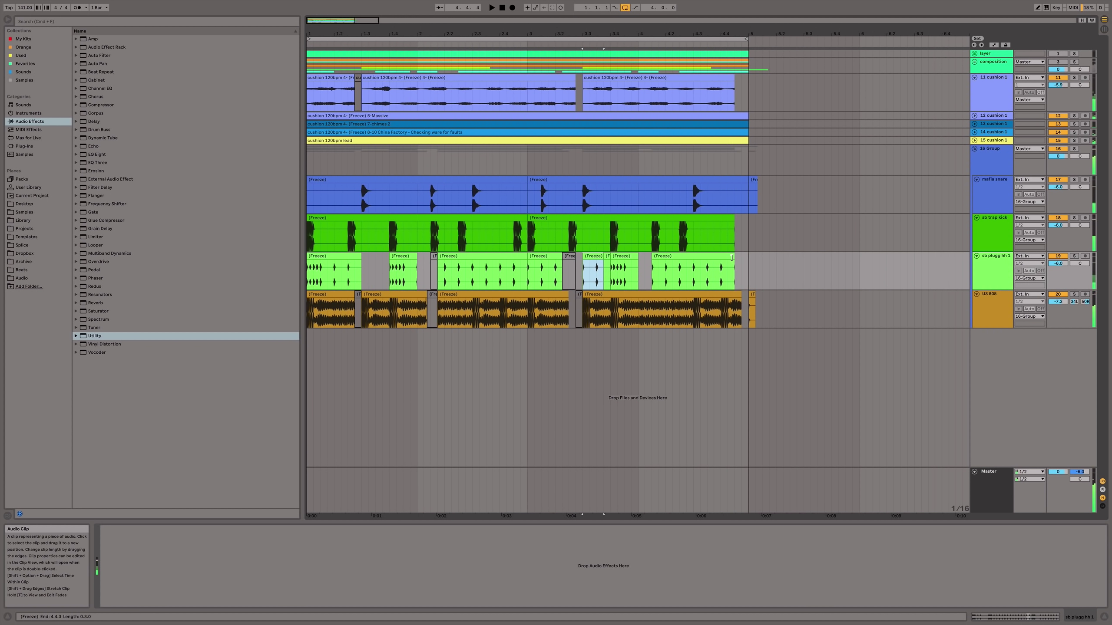
pyautogui.moveTo(732, 259); pyautogui.dragTo(720, 260)
pyautogui.click(739, 291)
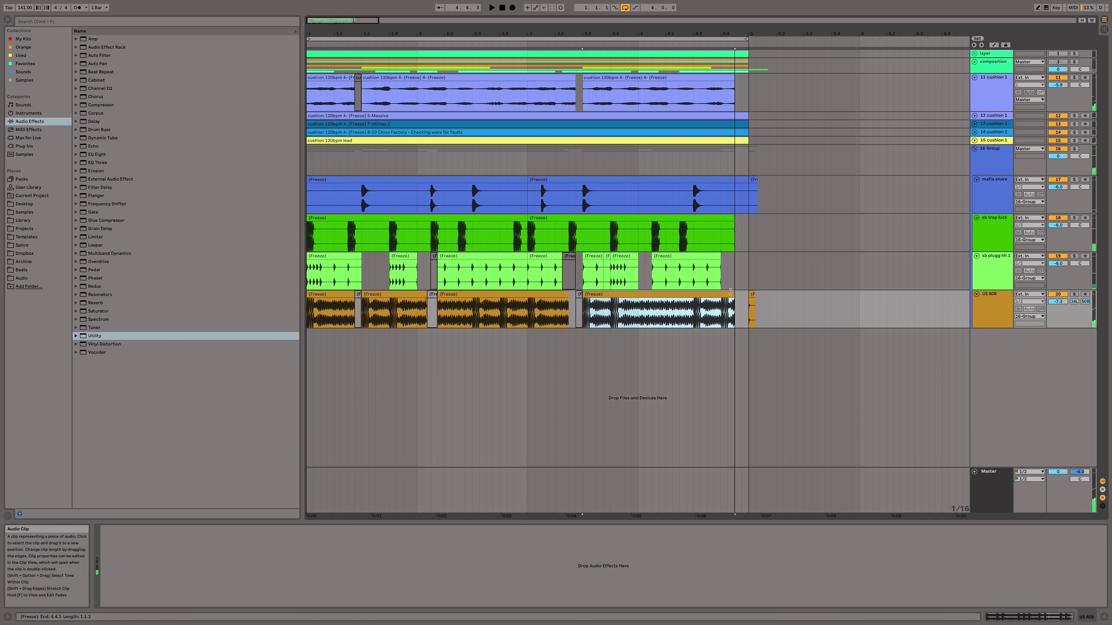
pyautogui.click(721, 312)
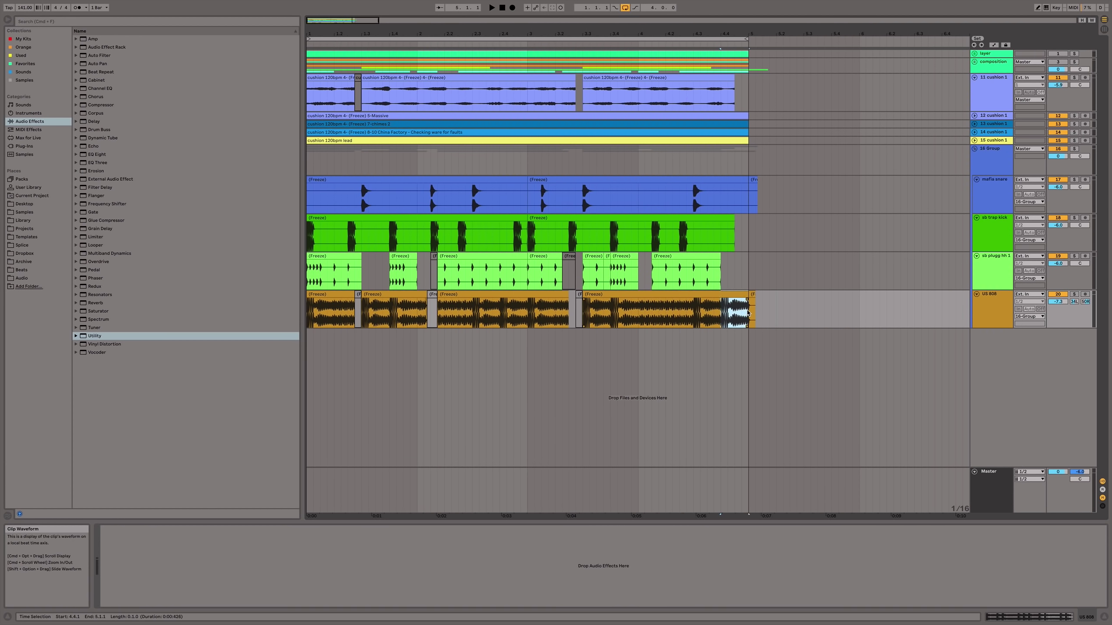
# Make the US 808's final beat, from 4.4.1 to 5.1.1, a separate clip and play the loop
pyautogui.press('space')
pyautogui.moveTo(722, 299); pyautogui.dragTo(756, 297)
pyautogui.press('space')
pyautogui.click(692, 315)
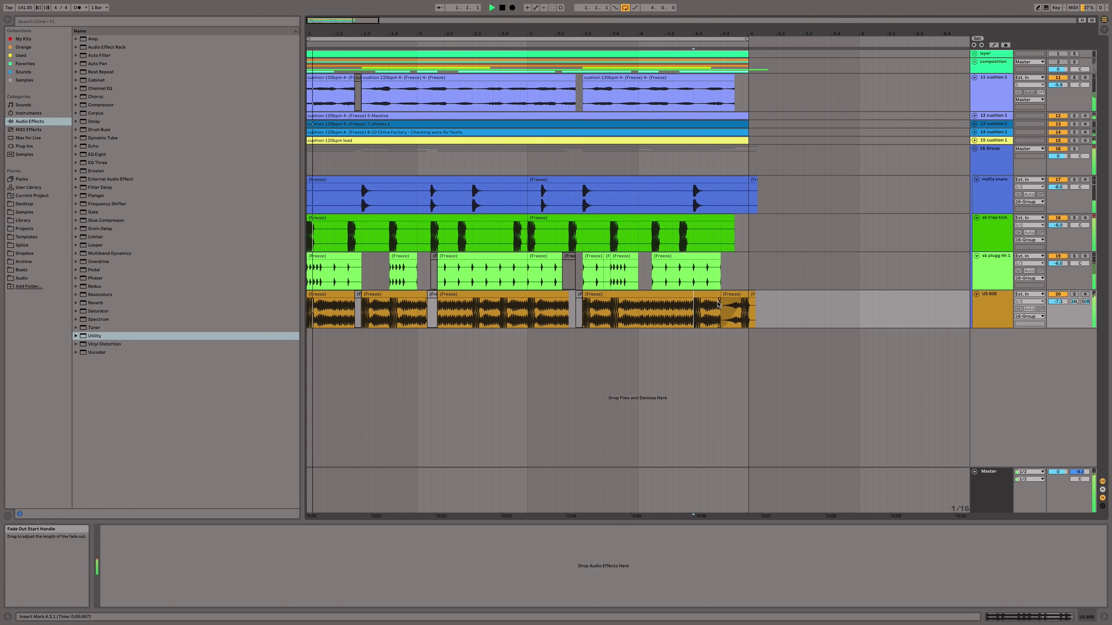
pyautogui.click(731, 294)
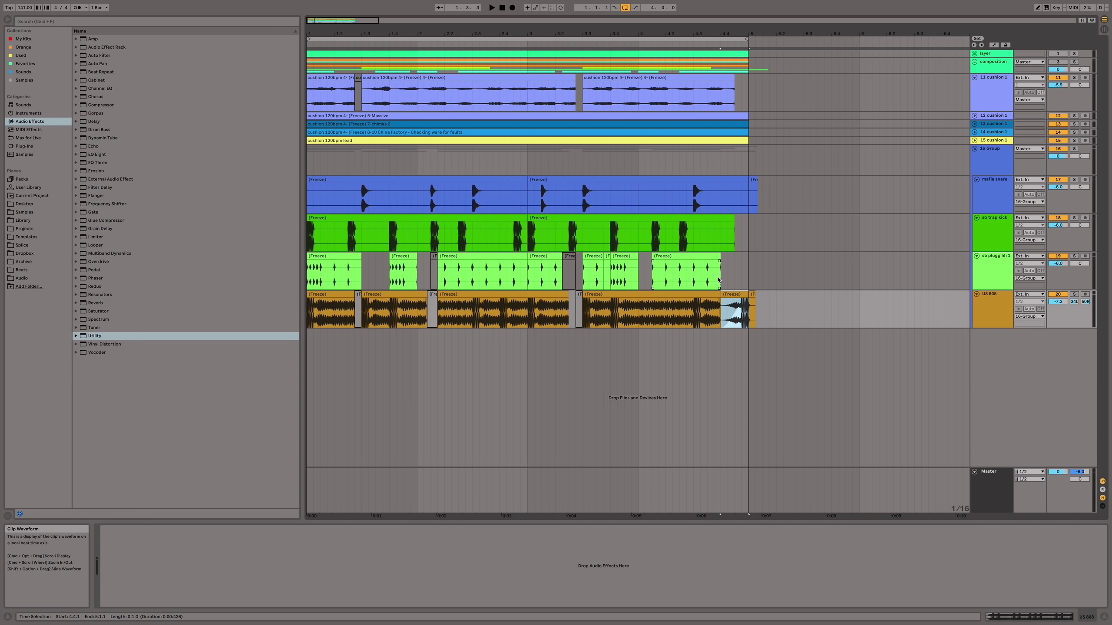
# Select all clips on the first cushion track from 1.1.1 to 5.1.1, raise their transposition and play the result
pyautogui.moveTo(749, 100); pyautogui.dragTo(274, 106)
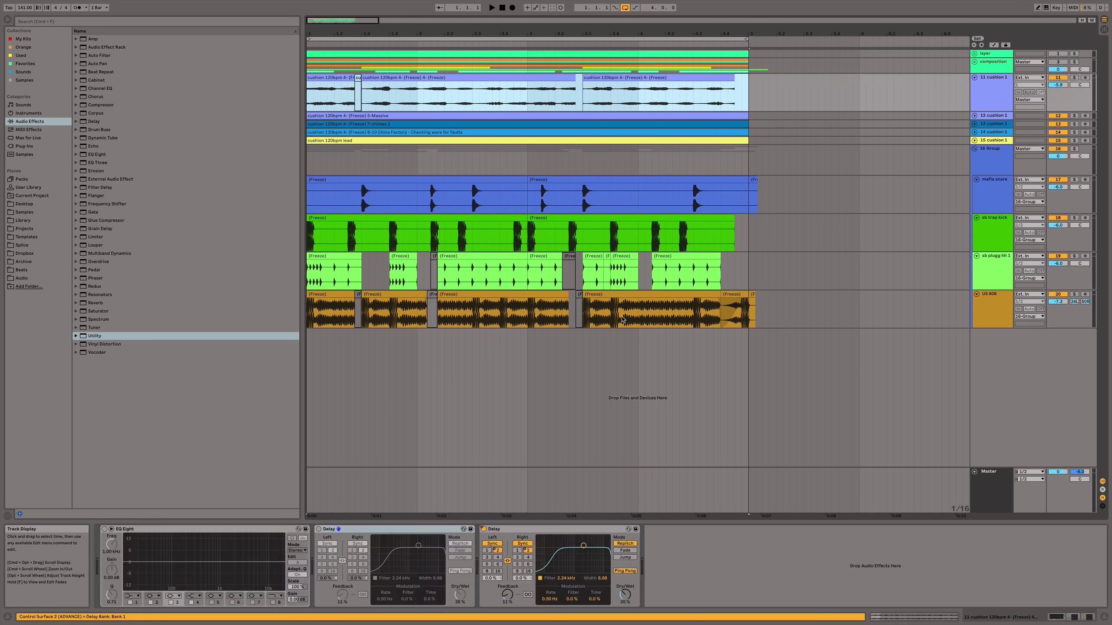
pyautogui.hotkey('shift', 'Tab')
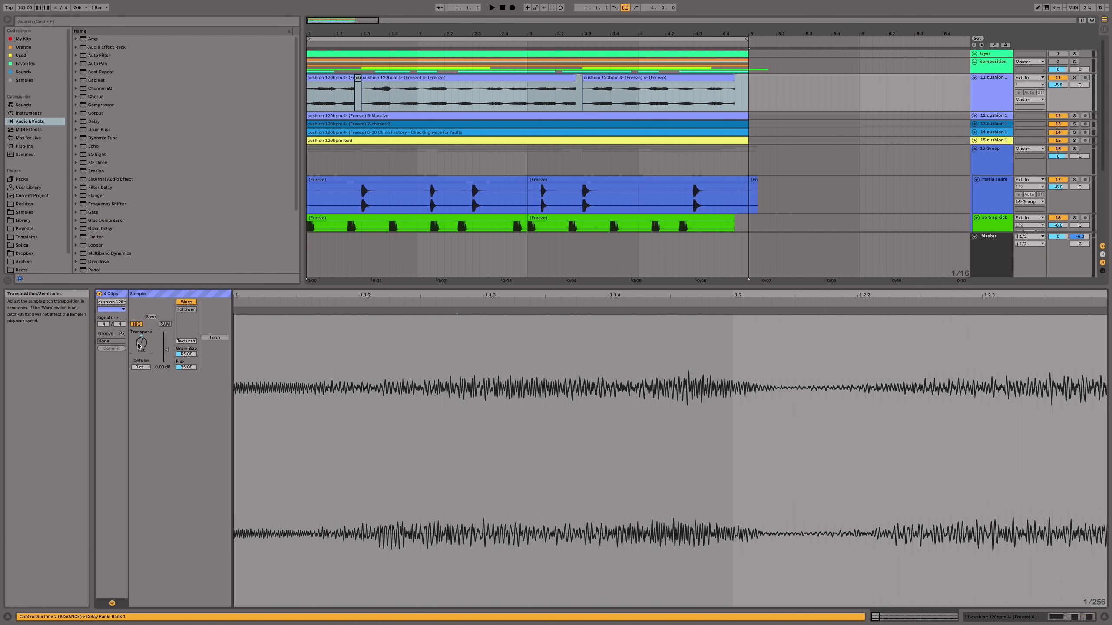
pyautogui.moveTo(138, 344); pyautogui.dragTo(139, 333)
pyautogui.press('space')
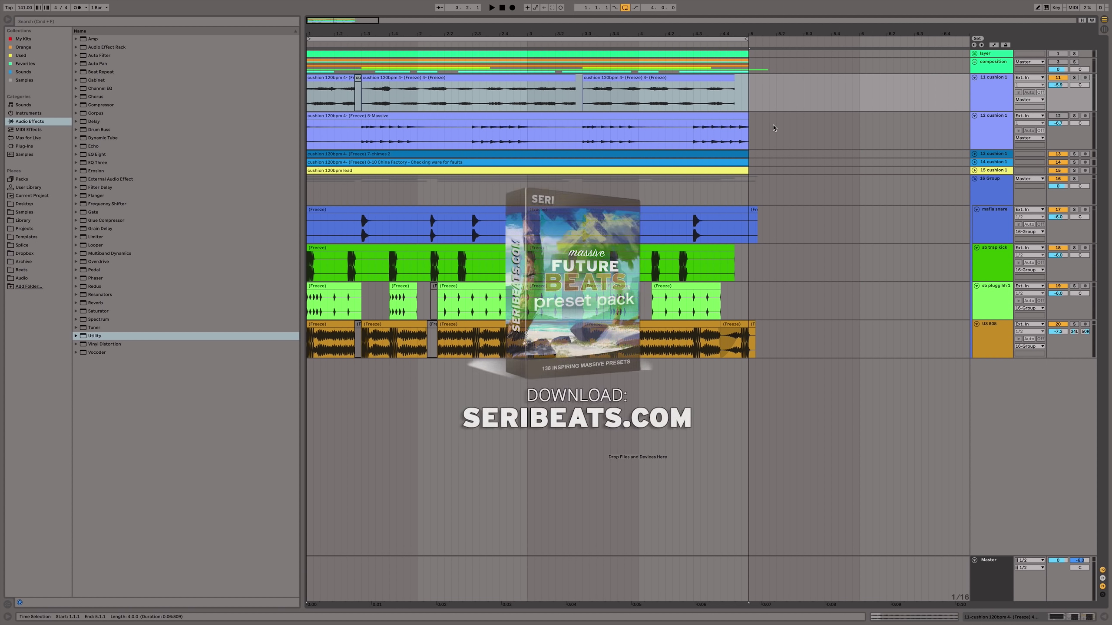
pyautogui.keyDown('shift'); pyautogui.click(753, 100); pyautogui.keyUp('shift')
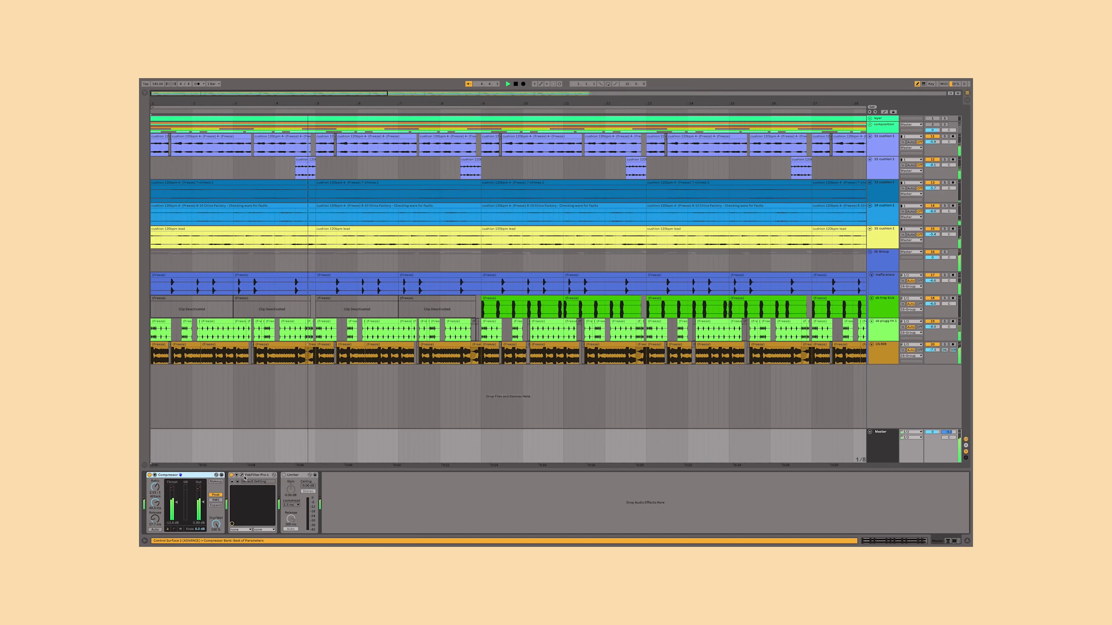
# Open the FabFilter Pro-L window on the master track and move it over the middle of the arrangement
pyautogui.click(242, 475)
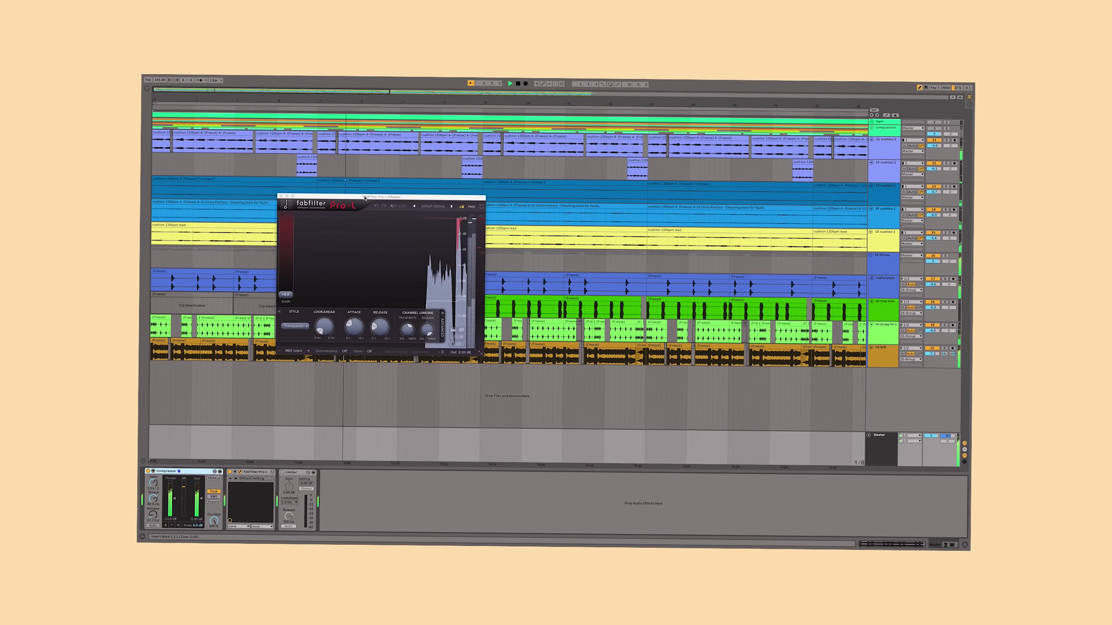
pyautogui.moveTo(367, 198); pyautogui.dragTo(638, 252)
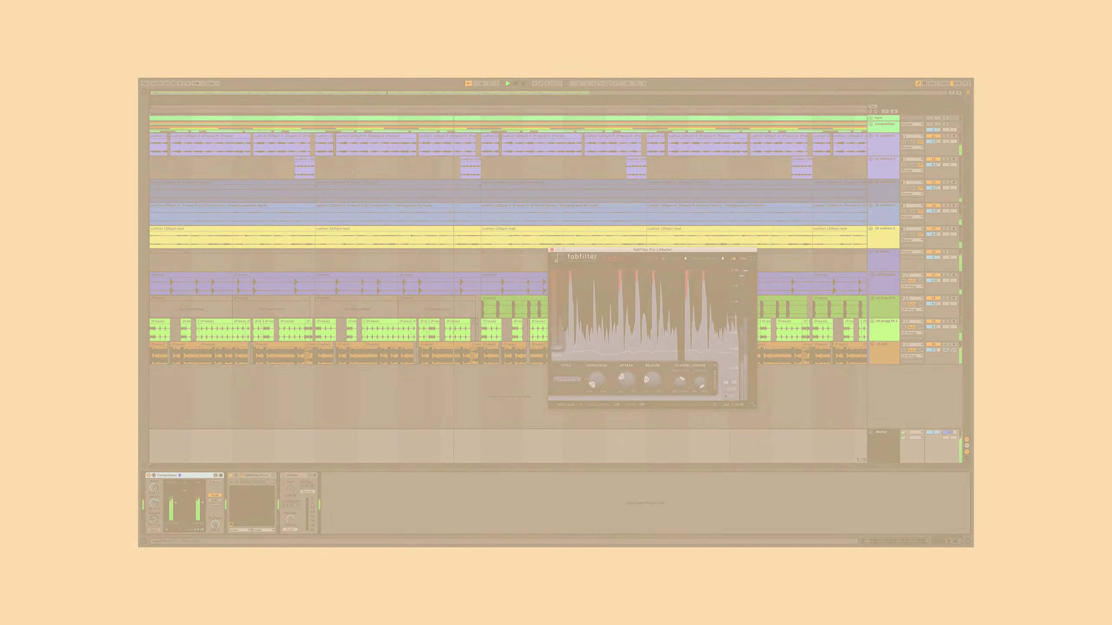